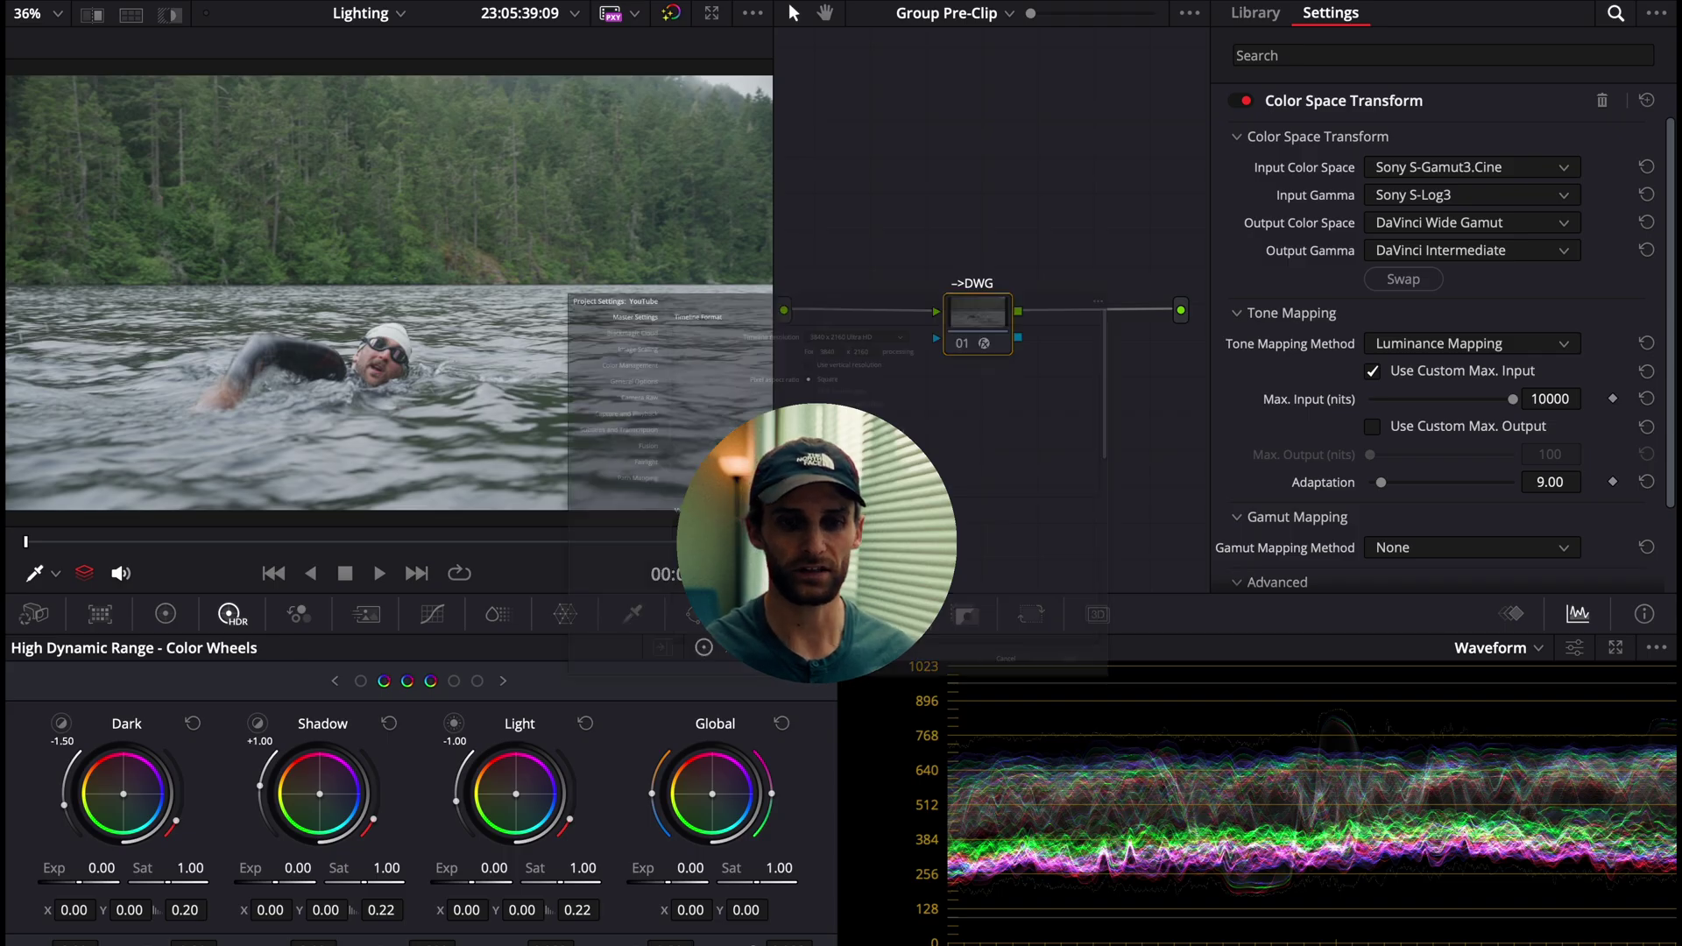
# Step: Check the color management section of the project settings and leave the settings unchanged
pyautogui.hotkey('shift', '9')
pyautogui.click(386, 172)
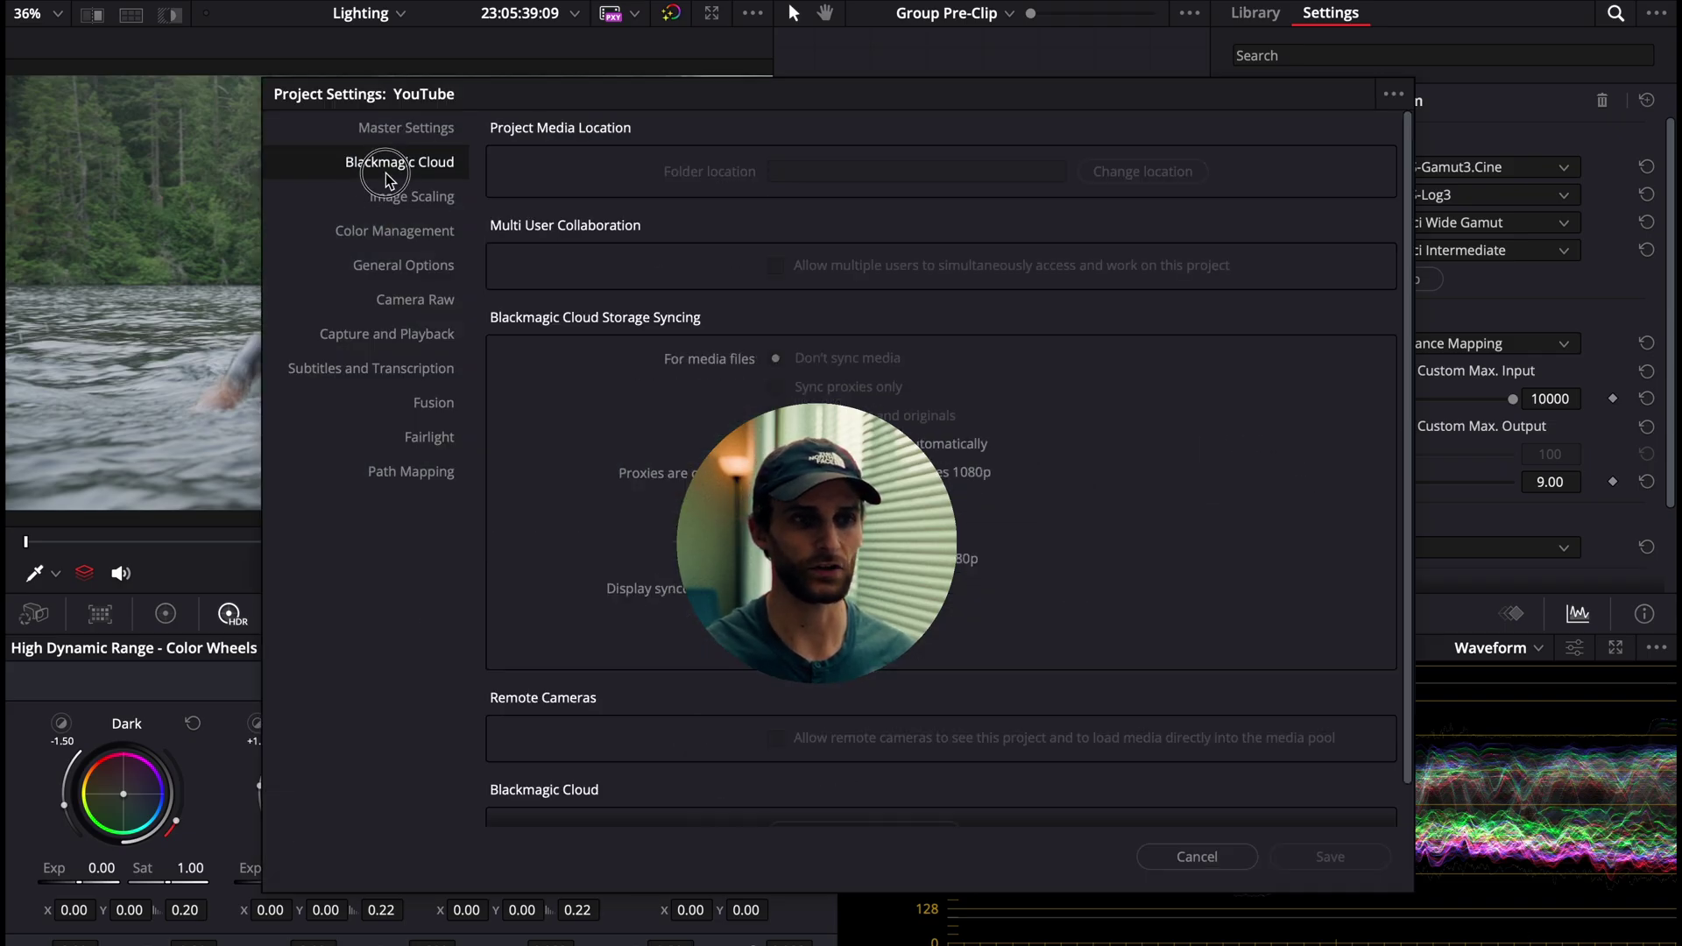
pyautogui.click(392, 236)
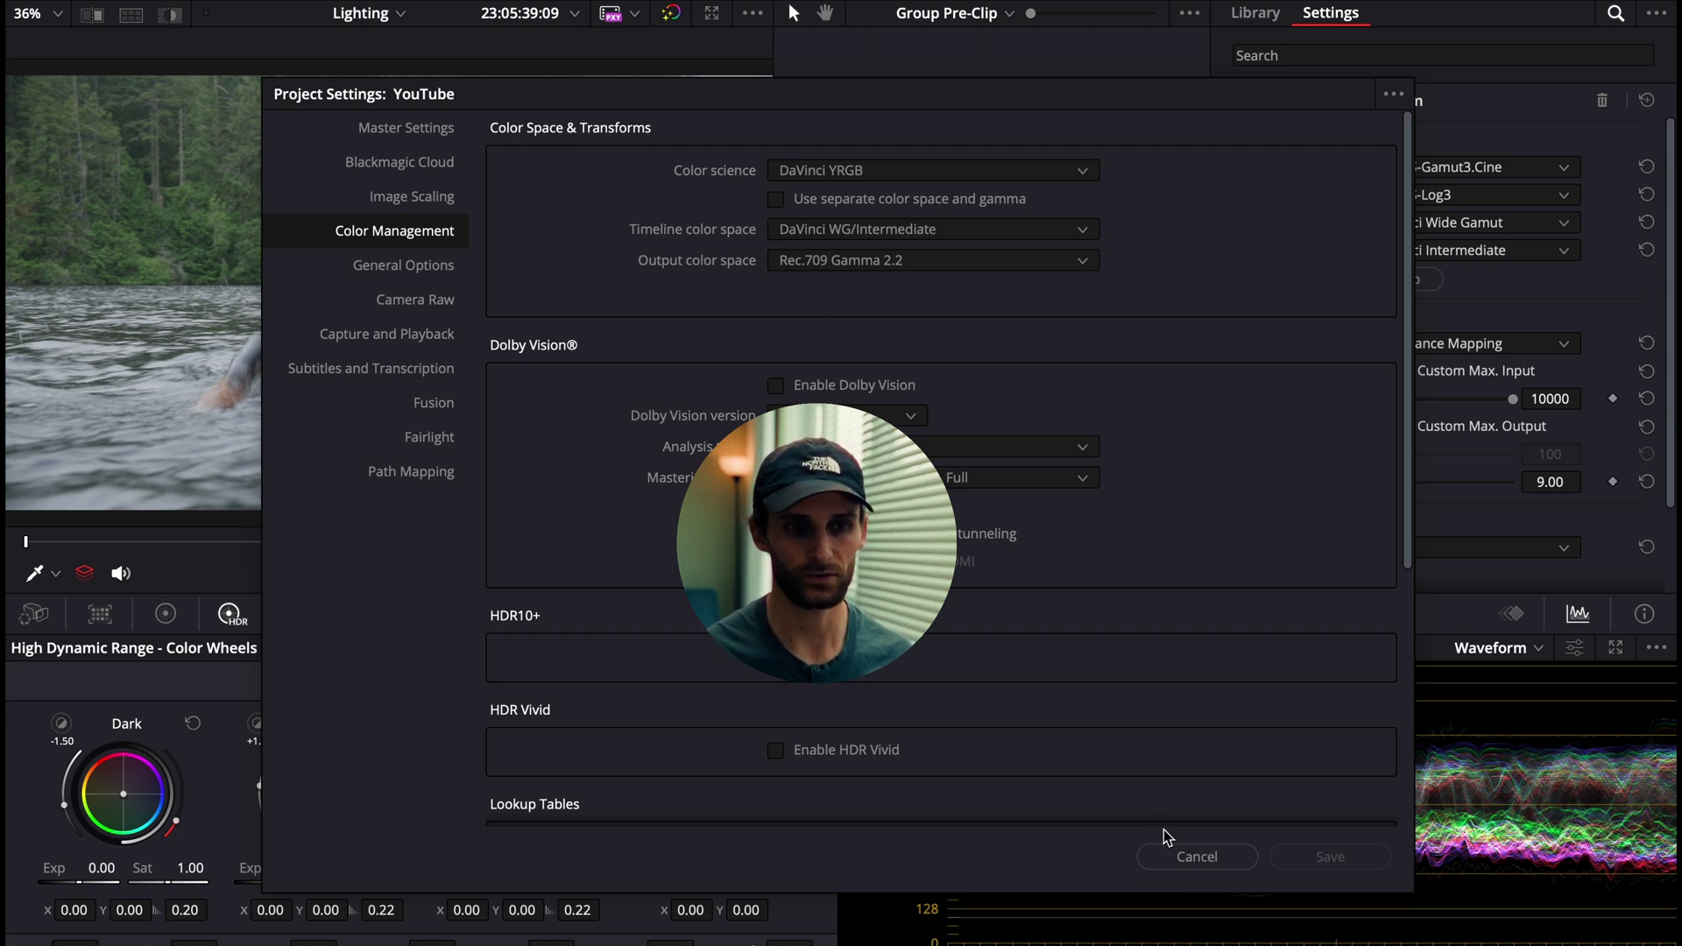
pyautogui.click(1183, 856)
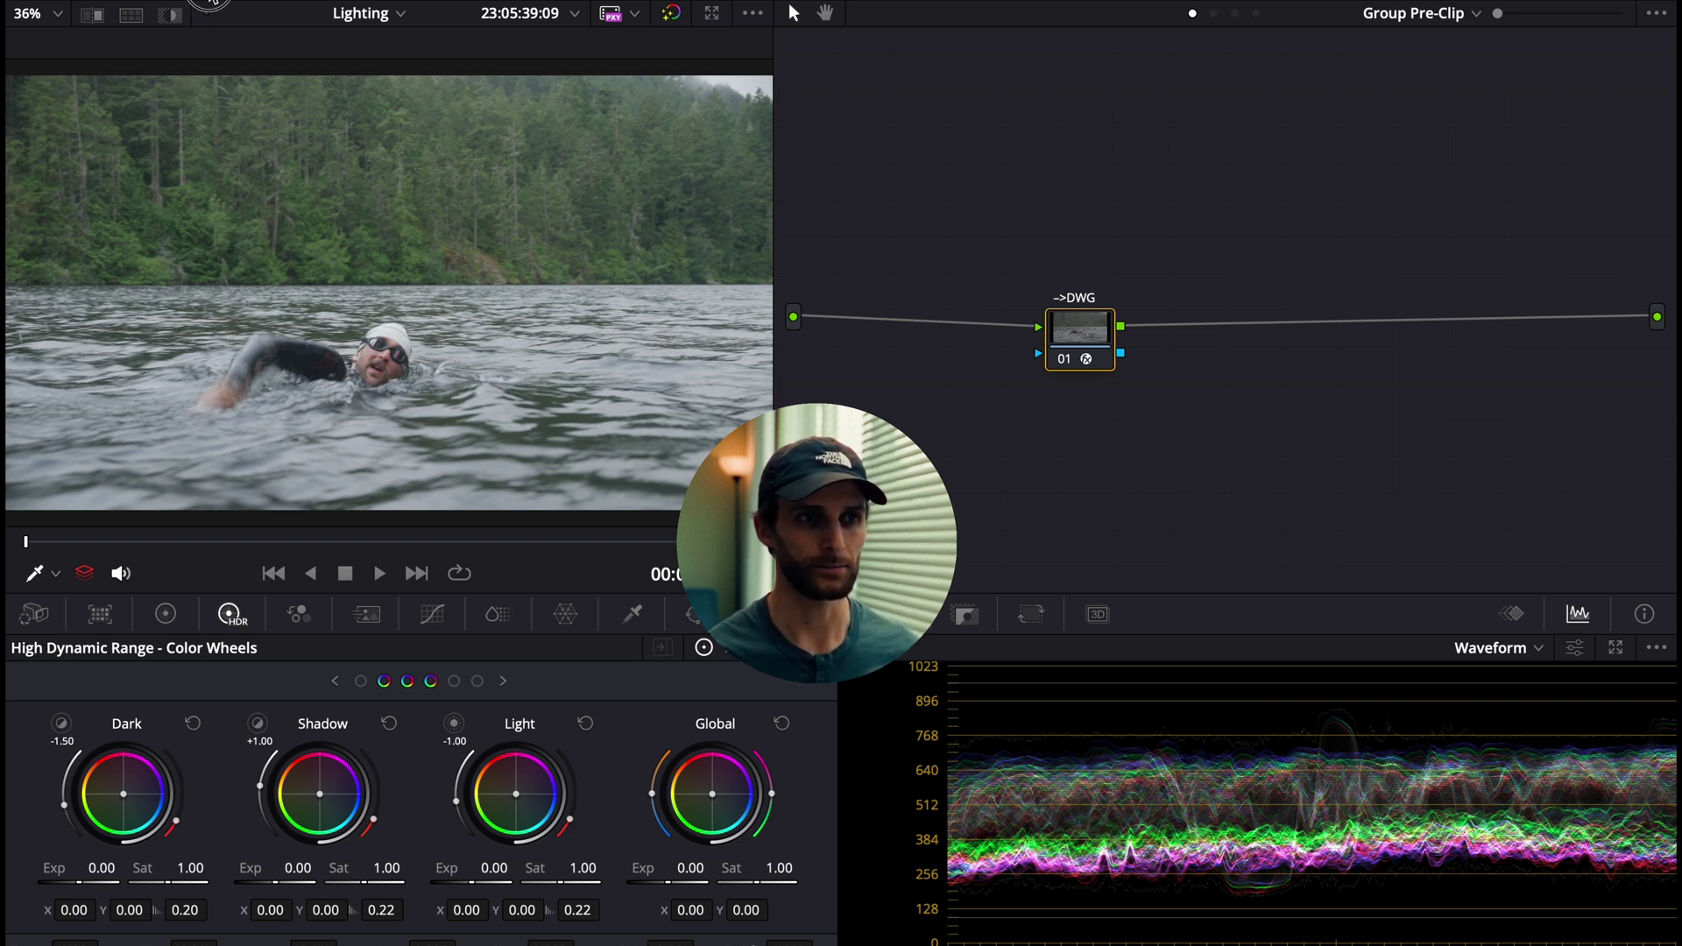
# Step: Show the clip thumbnails, select all four clips and review their group assignment options, closing the thumbnails again
pyautogui.click(211, 4)
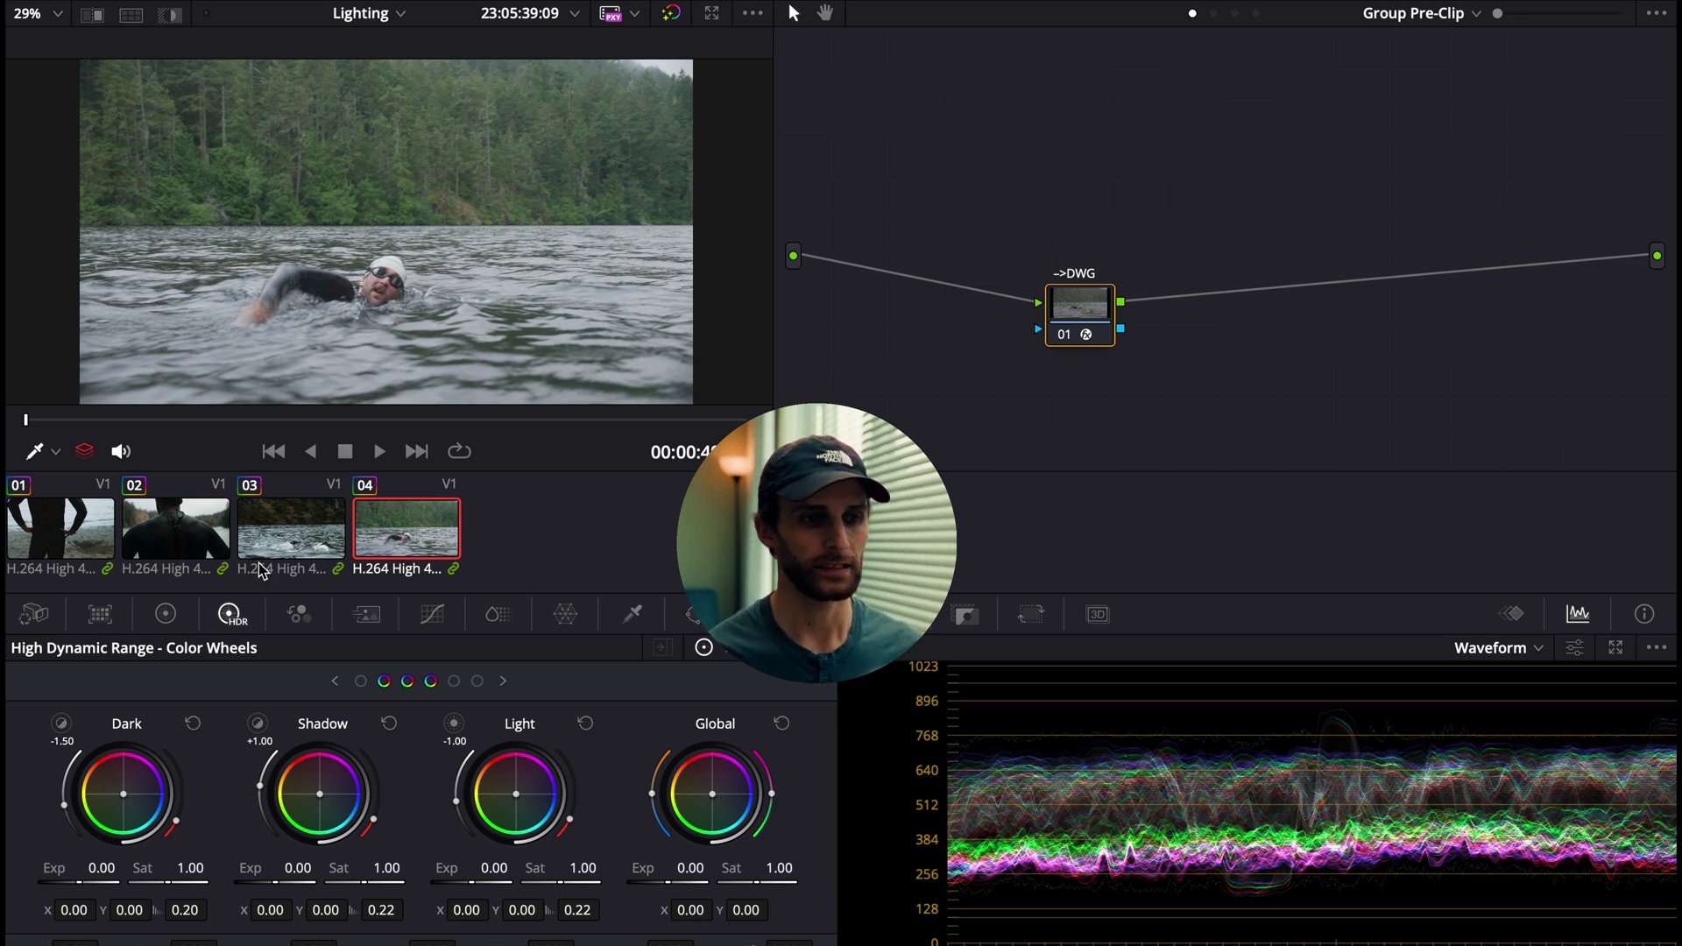
pyautogui.keyDown('shift'); pyautogui.click(77, 524); pyautogui.keyUp('shift')
pyautogui.rightClick(403, 534)
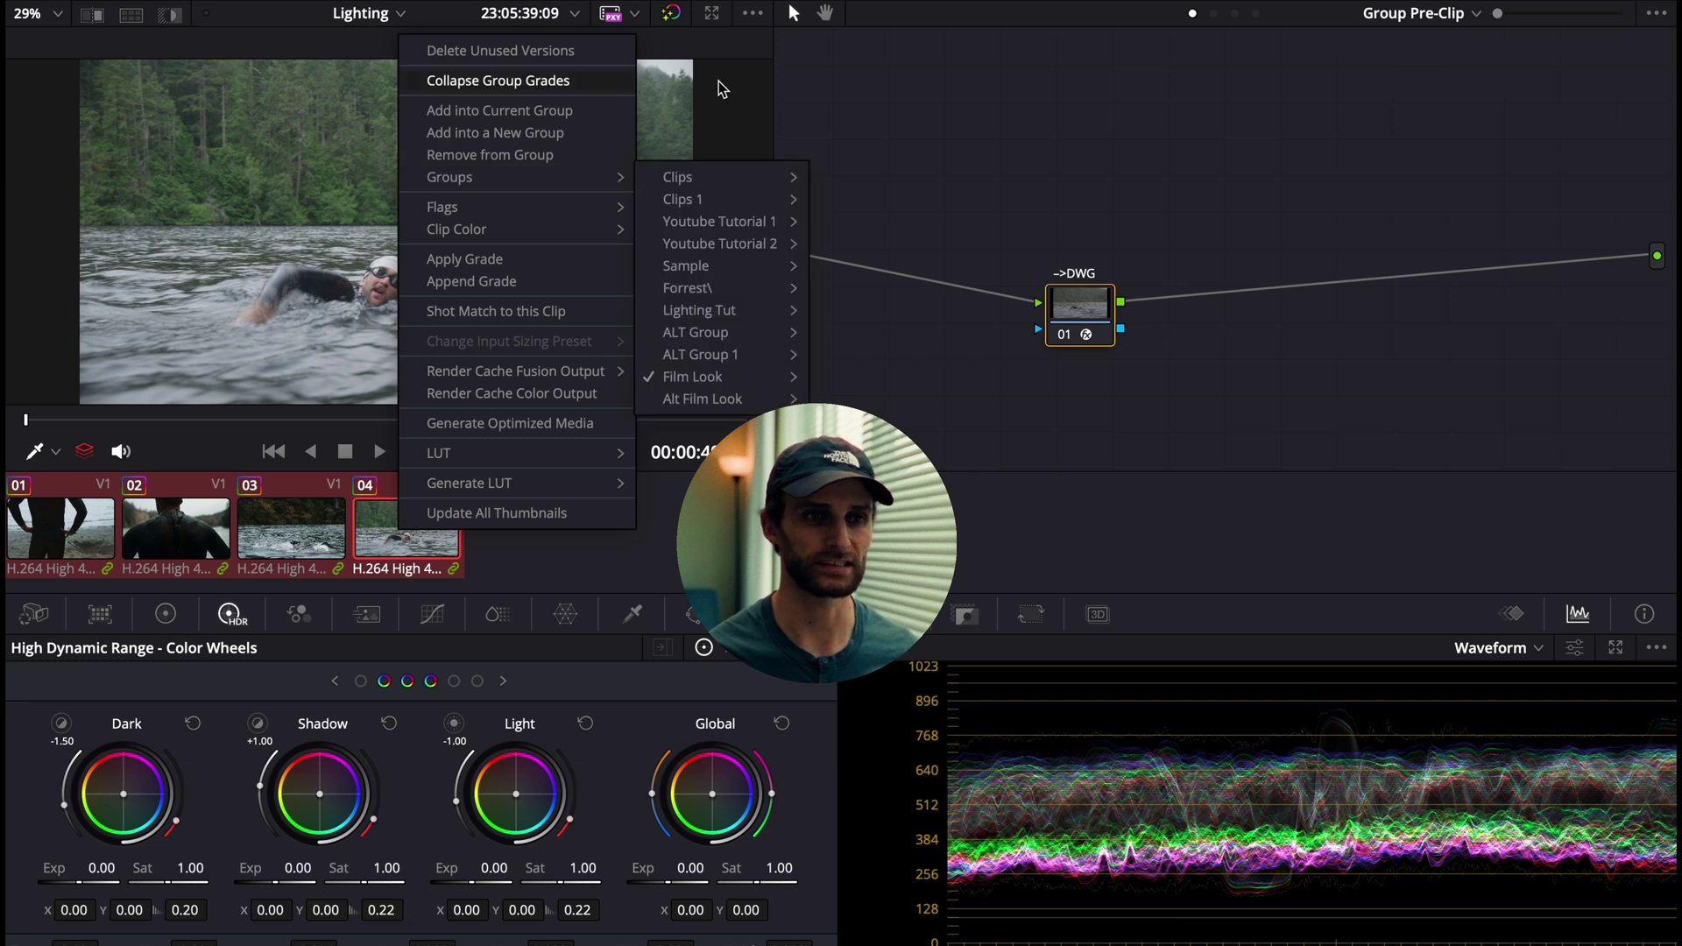
pyautogui.click(974, 174)
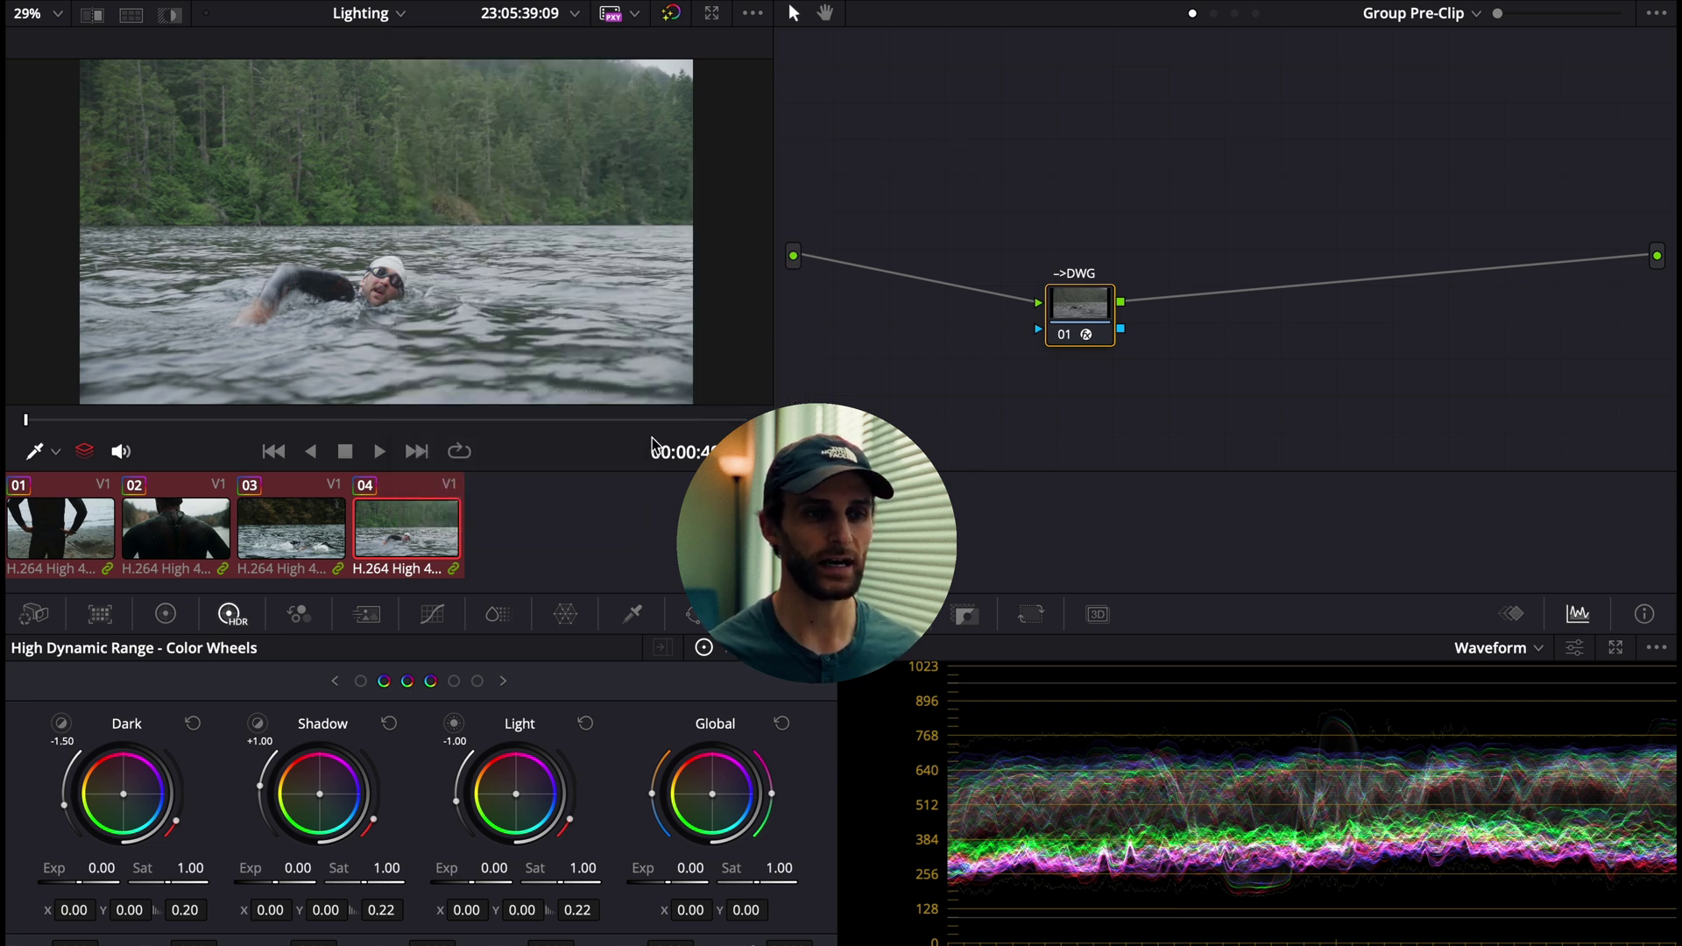
pyautogui.click(216, 1)
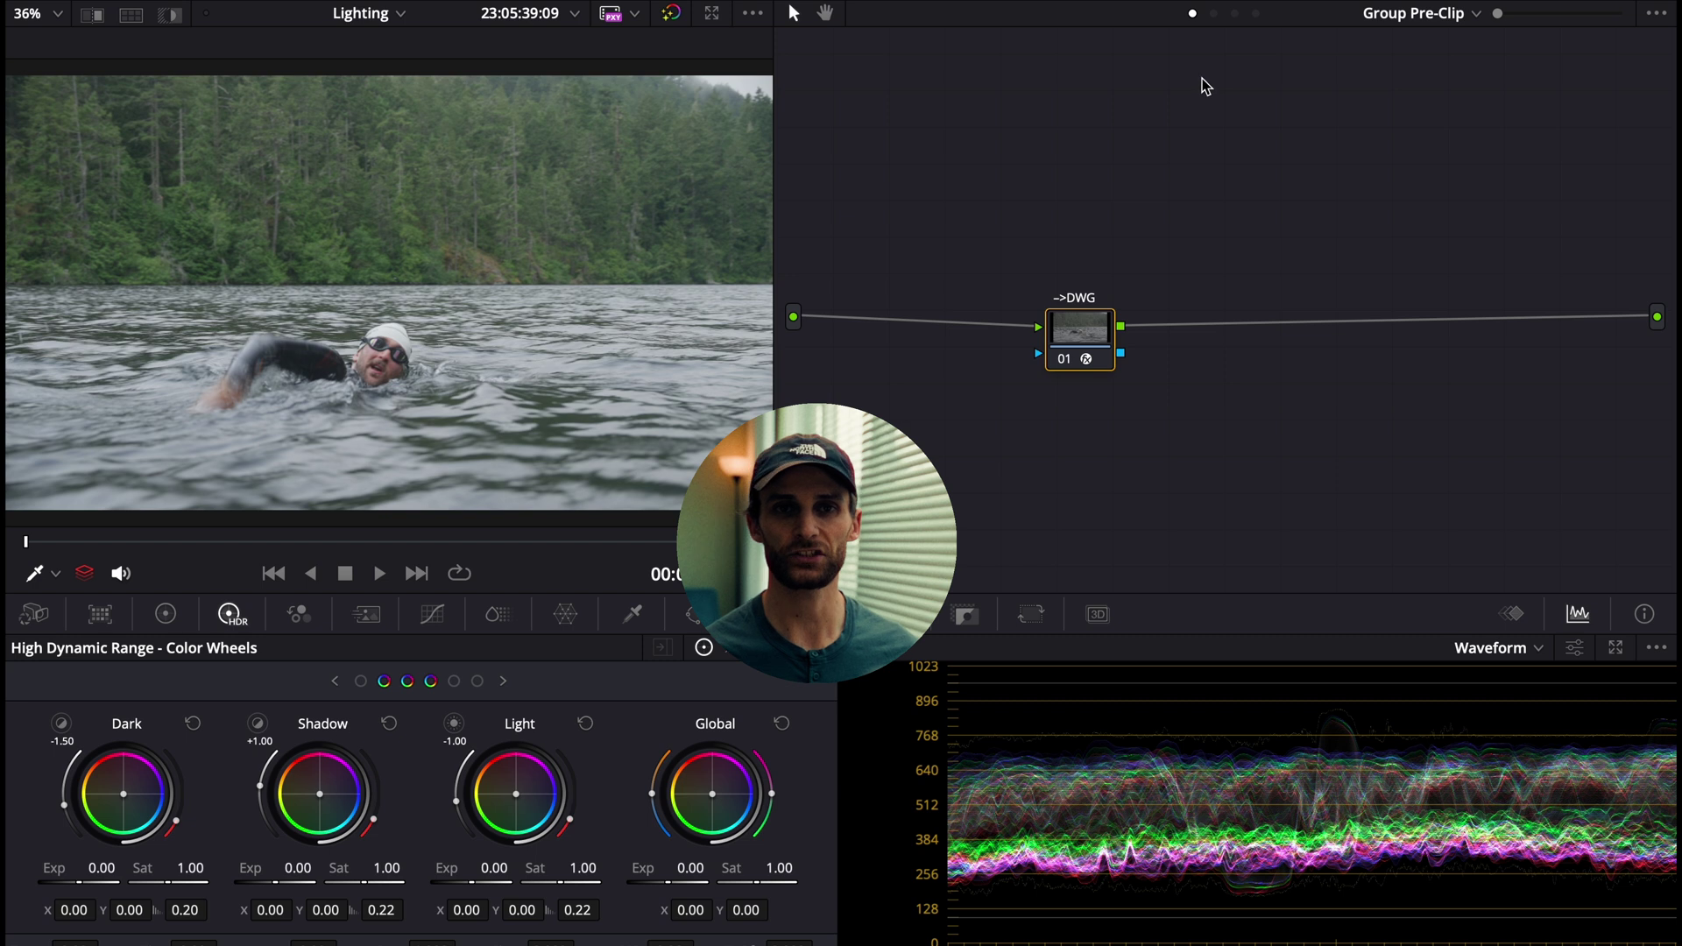
# Step: Look through the Clip and Group Post-Clip node graphs and return to the Group Pre-Clip graph
pyautogui.click(1220, 19)
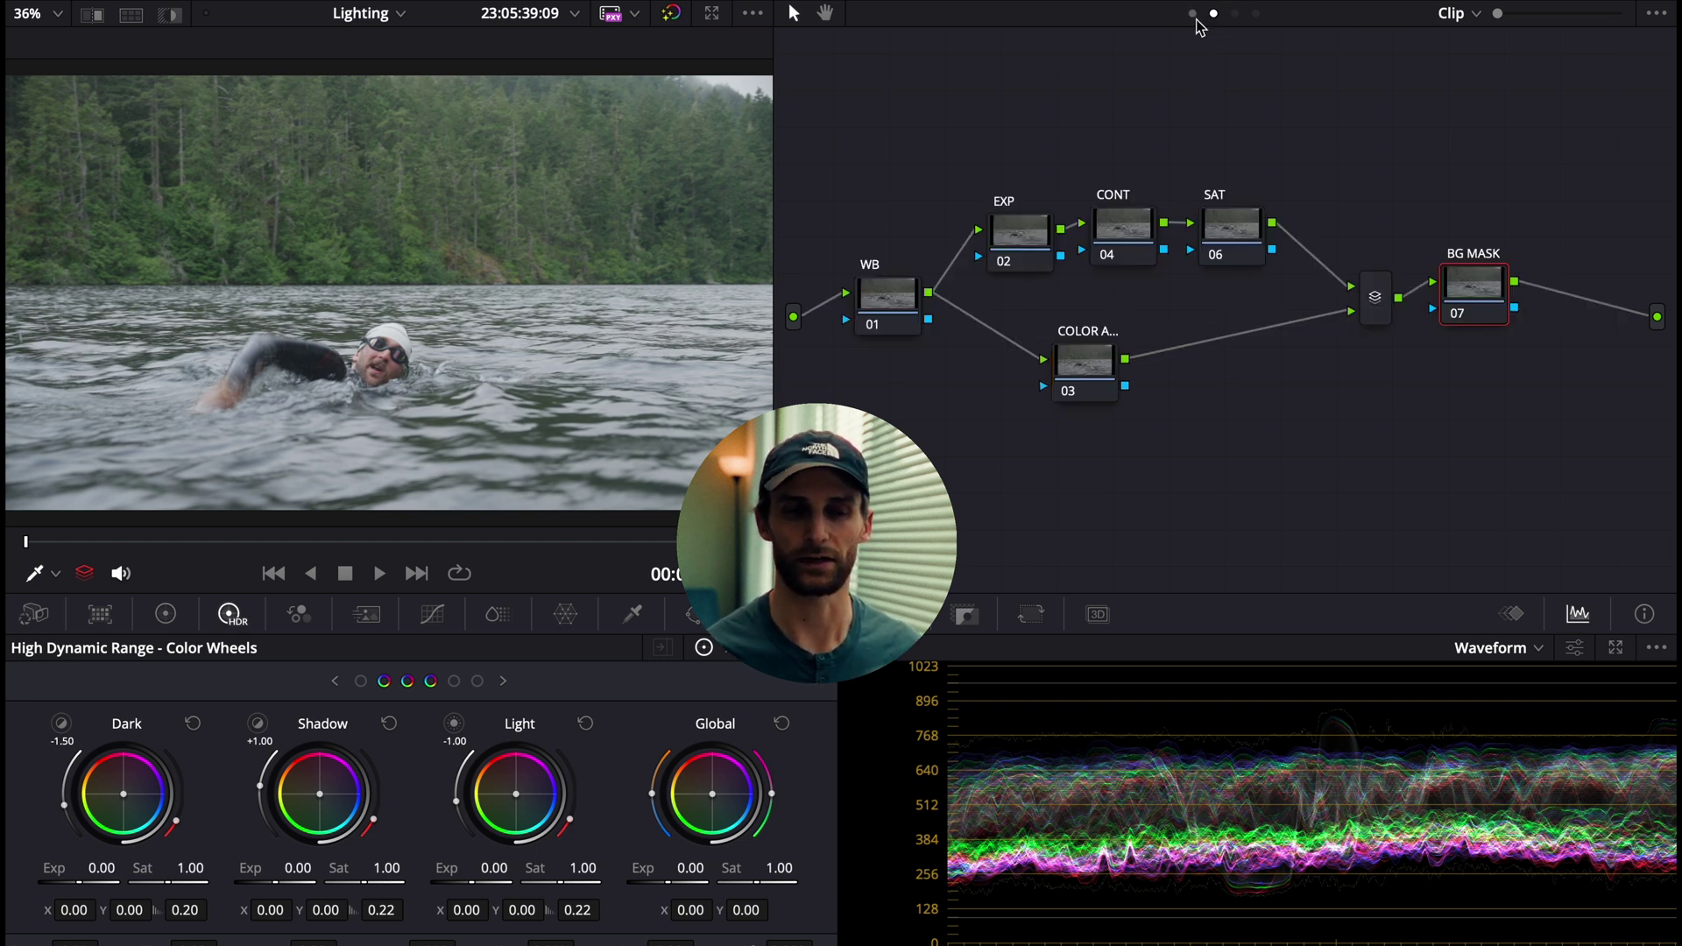
pyautogui.click(1193, 16)
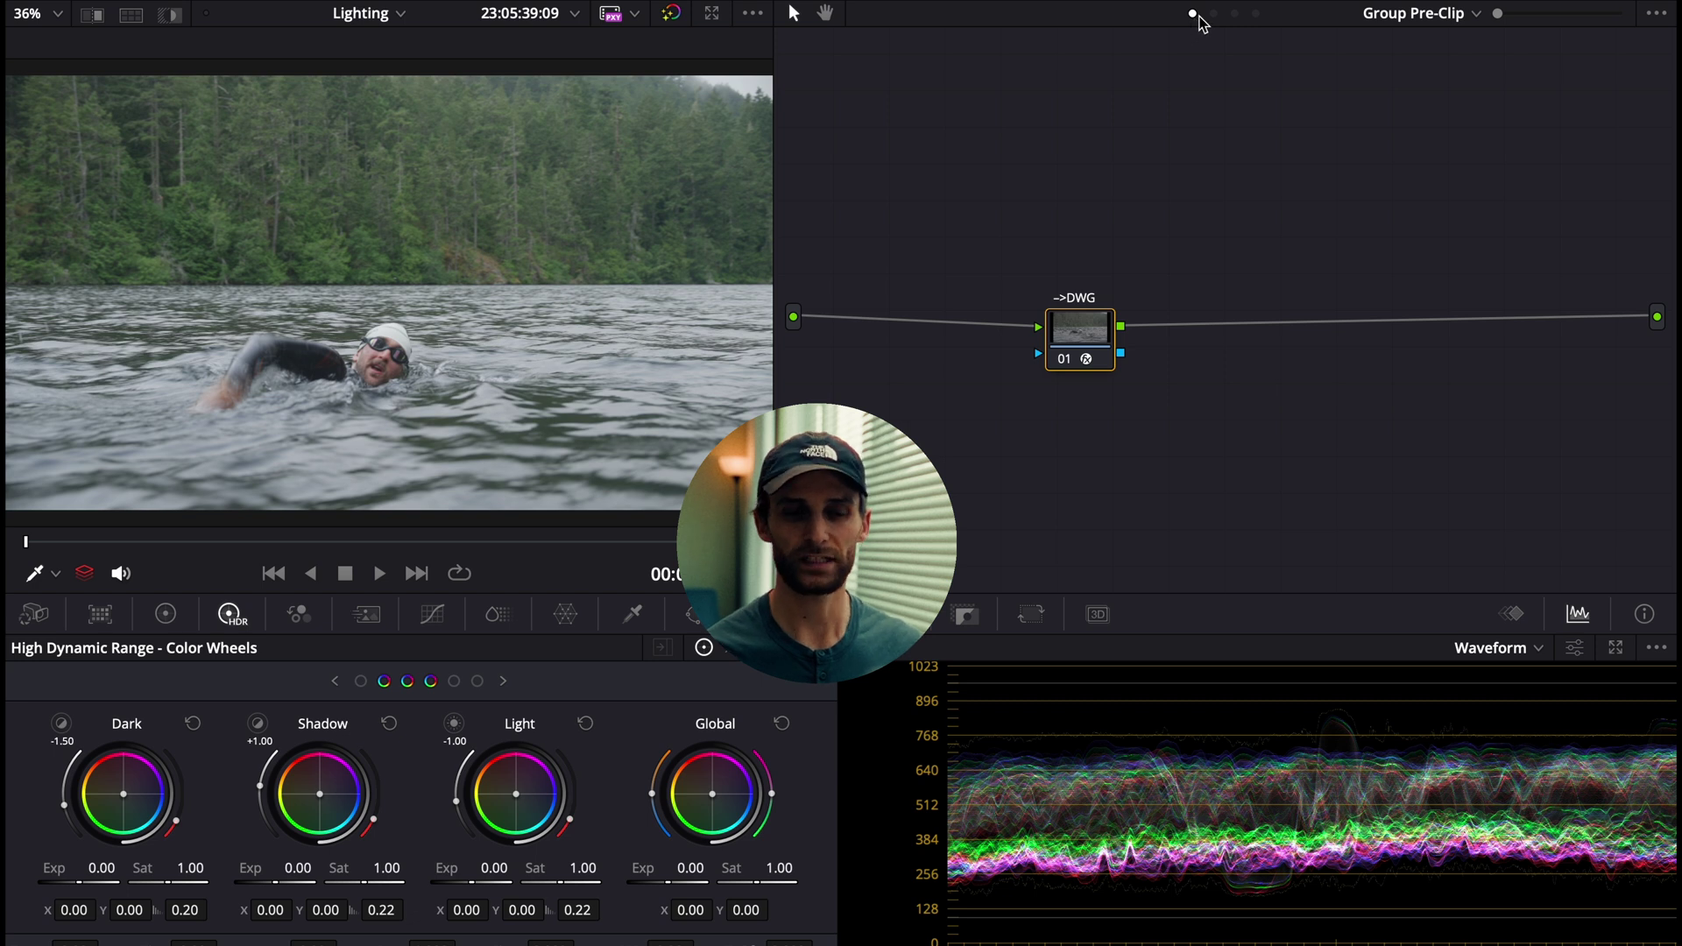
pyautogui.click(1234, 14)
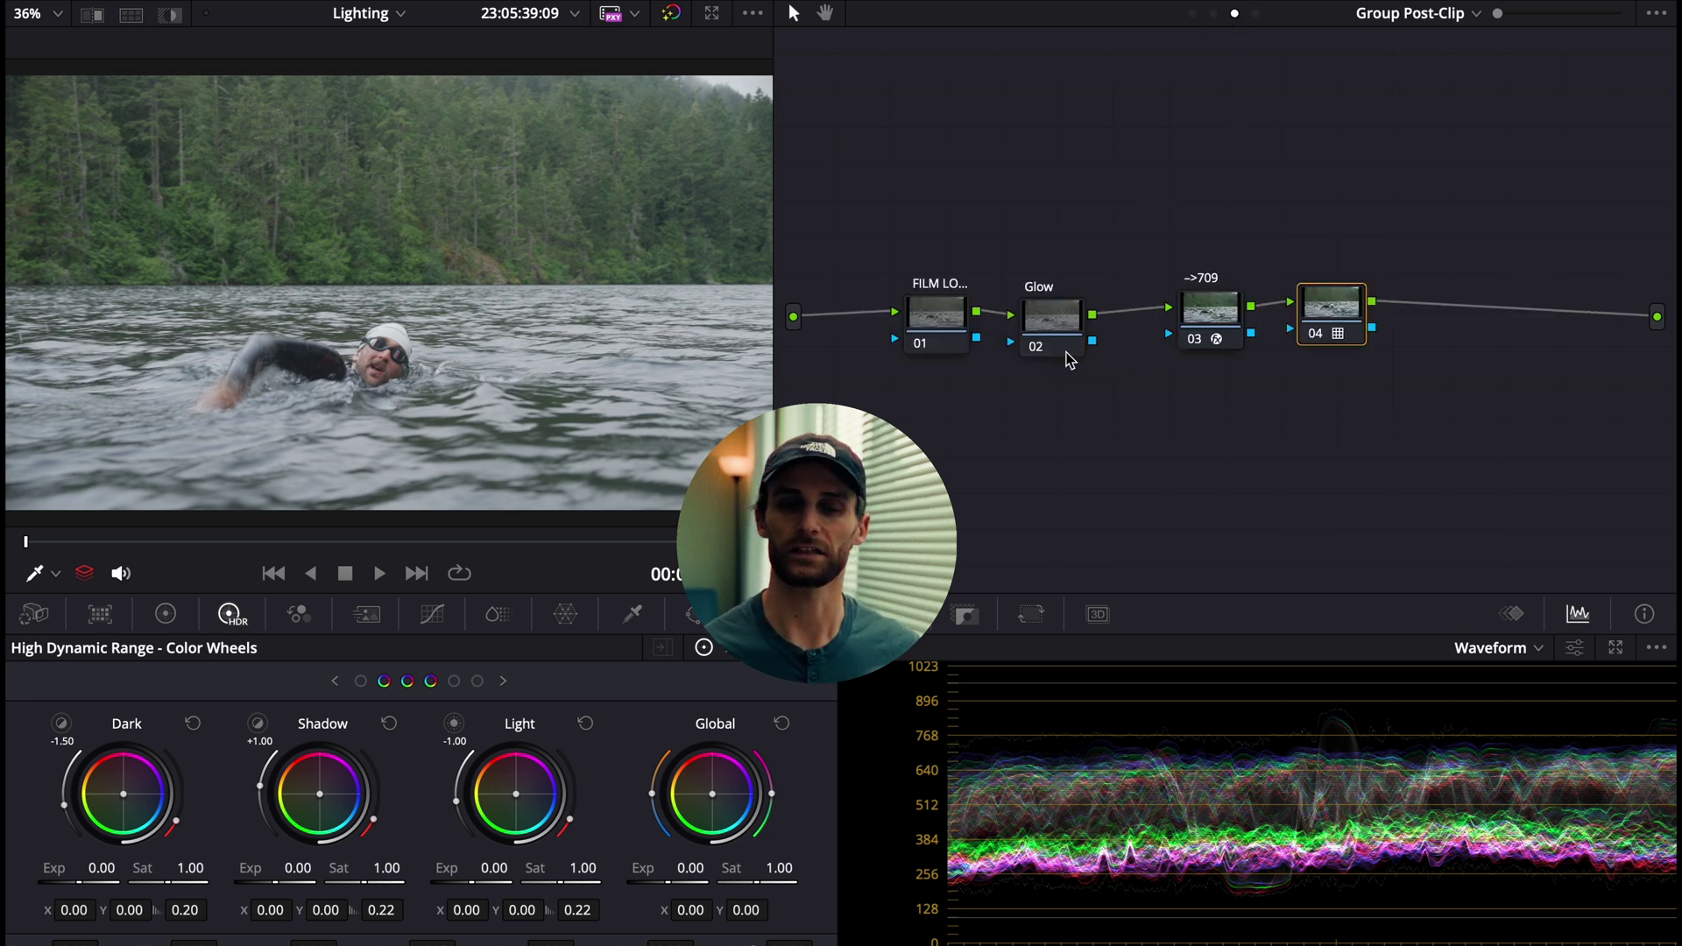
pyautogui.click(1213, 14)
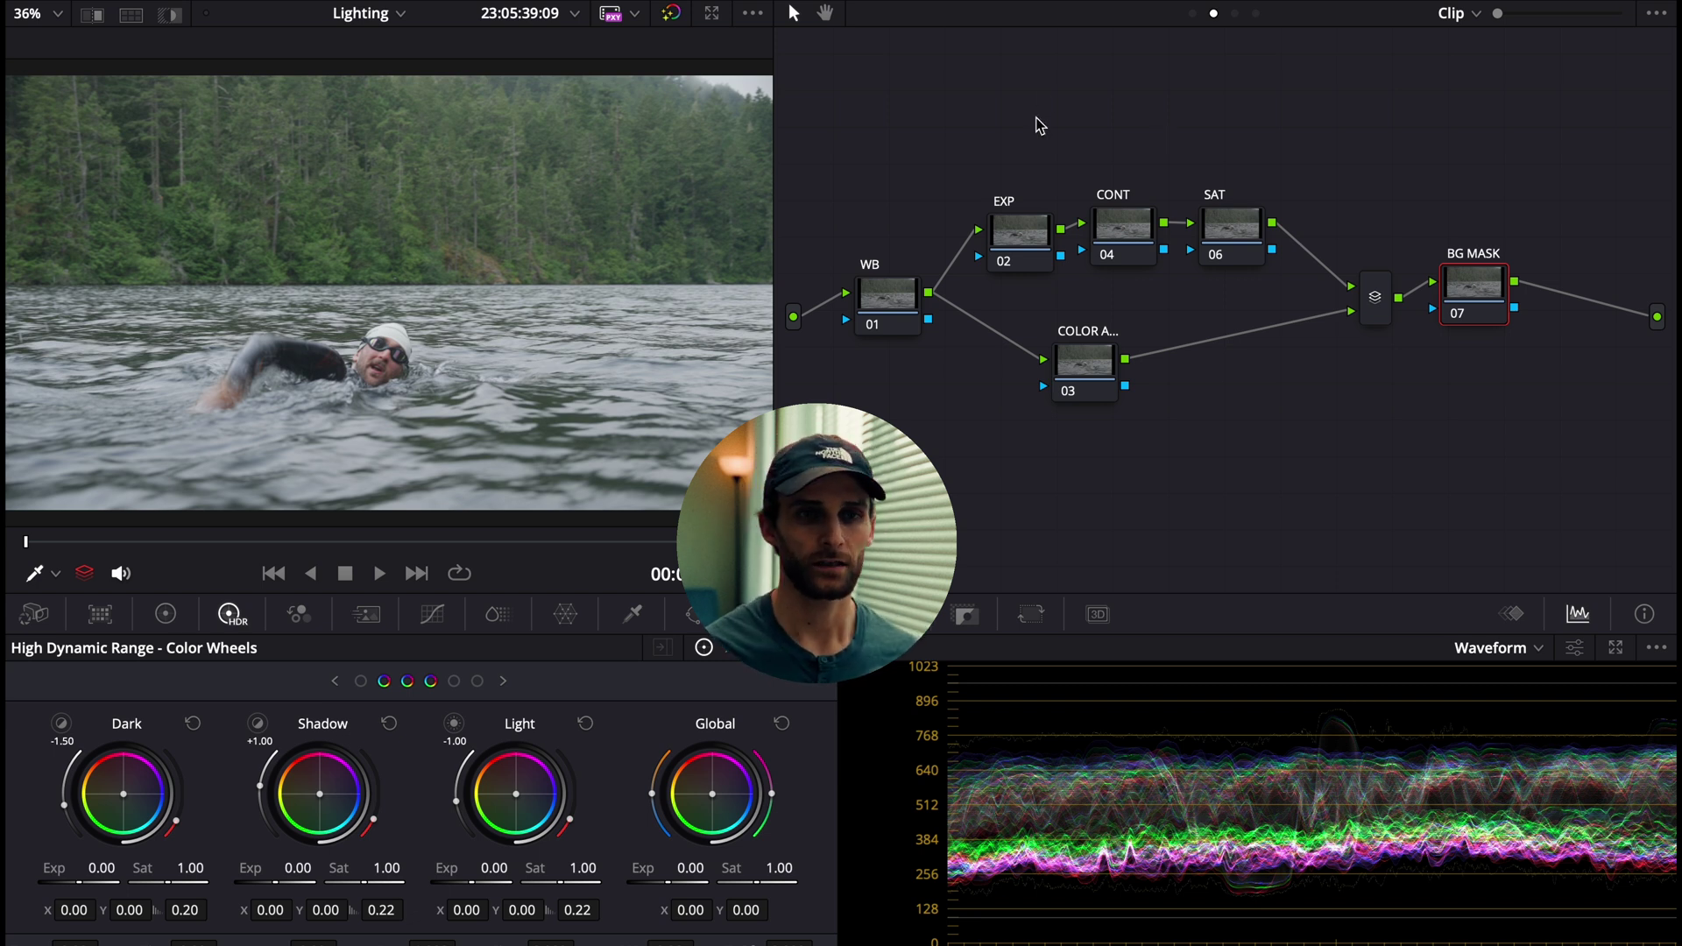
pyautogui.click(1192, 14)
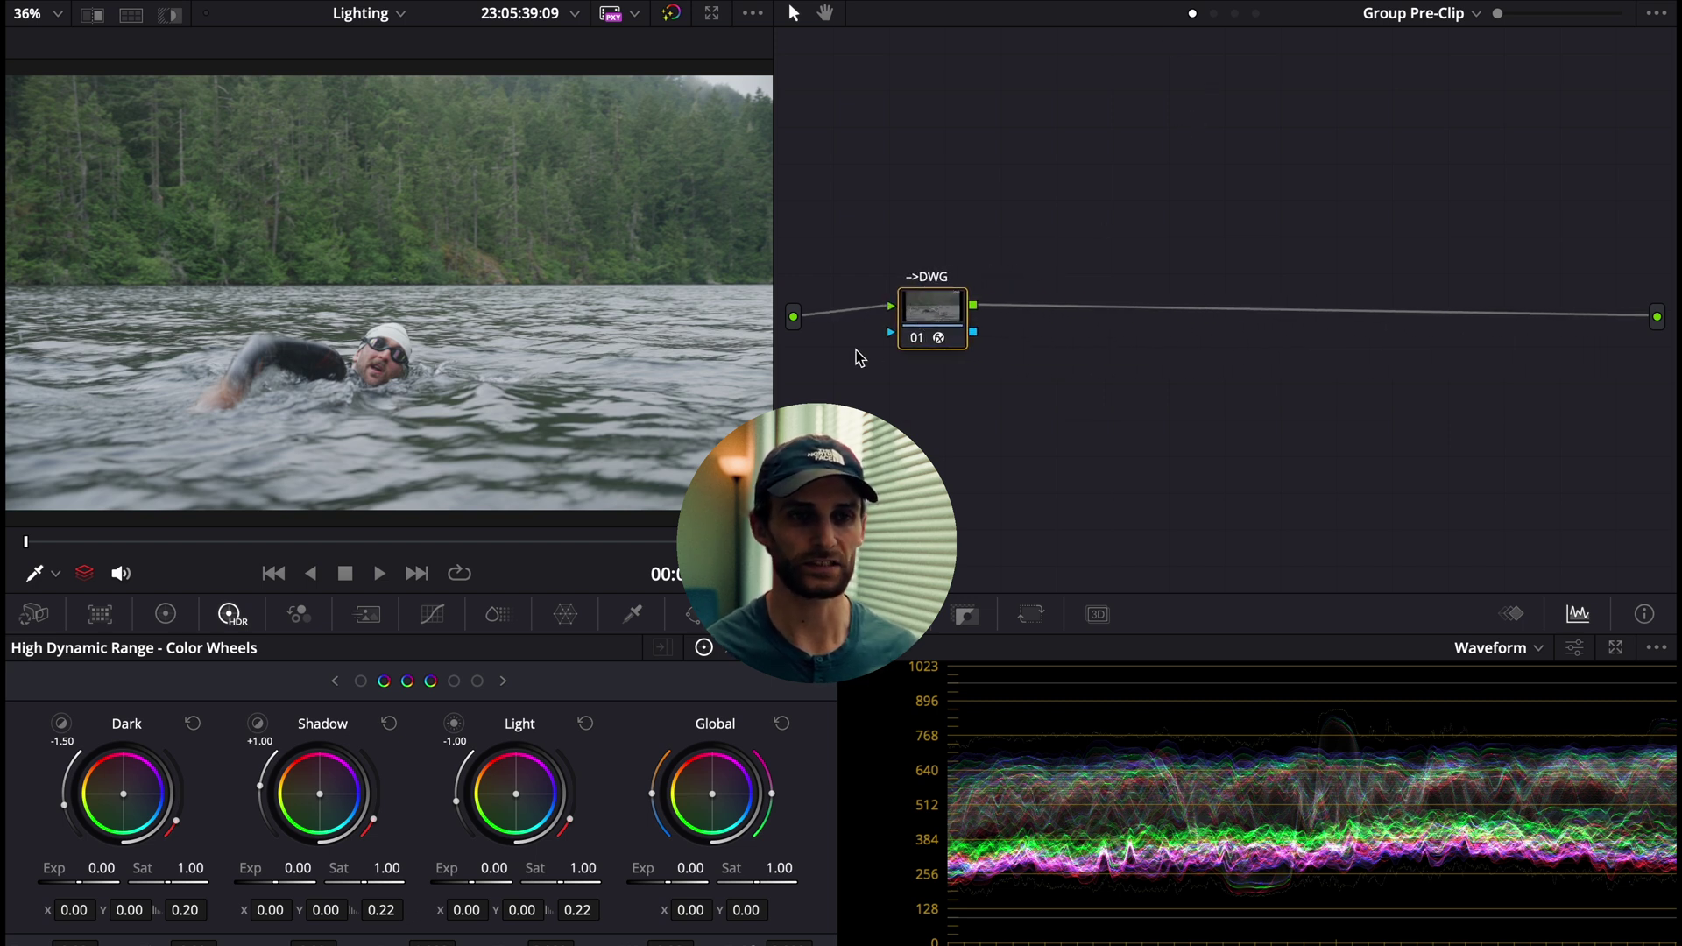
# Step: Examine the Color Space Transform settings of the ->DWG node in Group Pre-Clip and the ->709 node in Group Post-Clip
pyautogui.click(1588, 2)
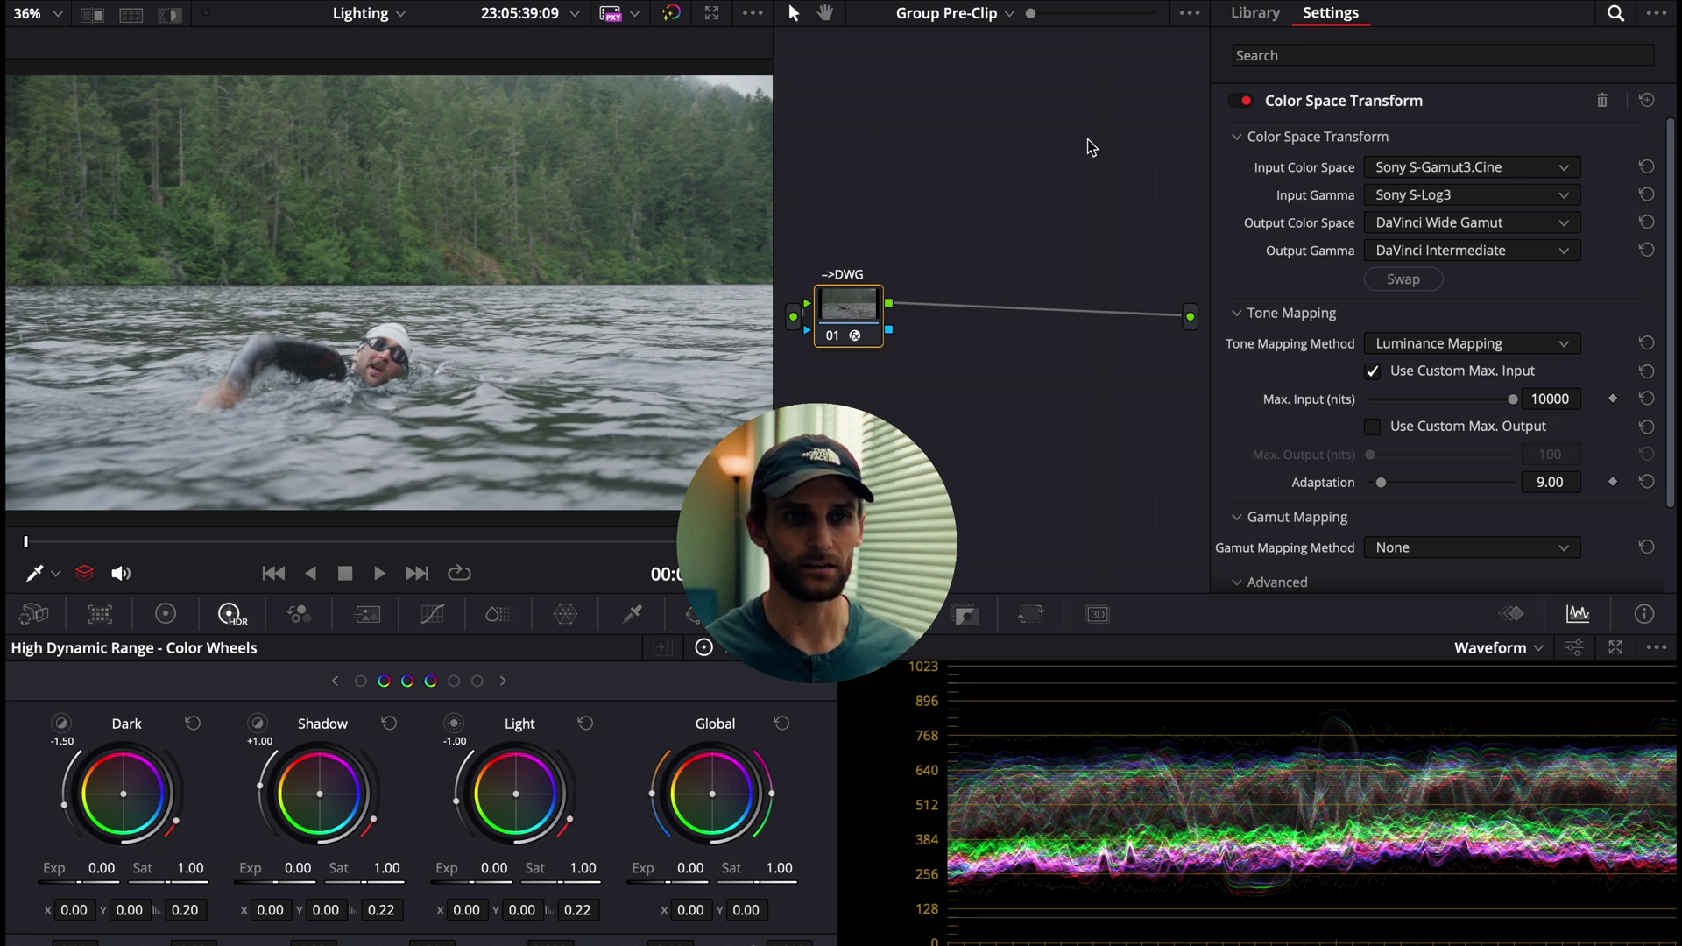
pyautogui.click(951, 14)
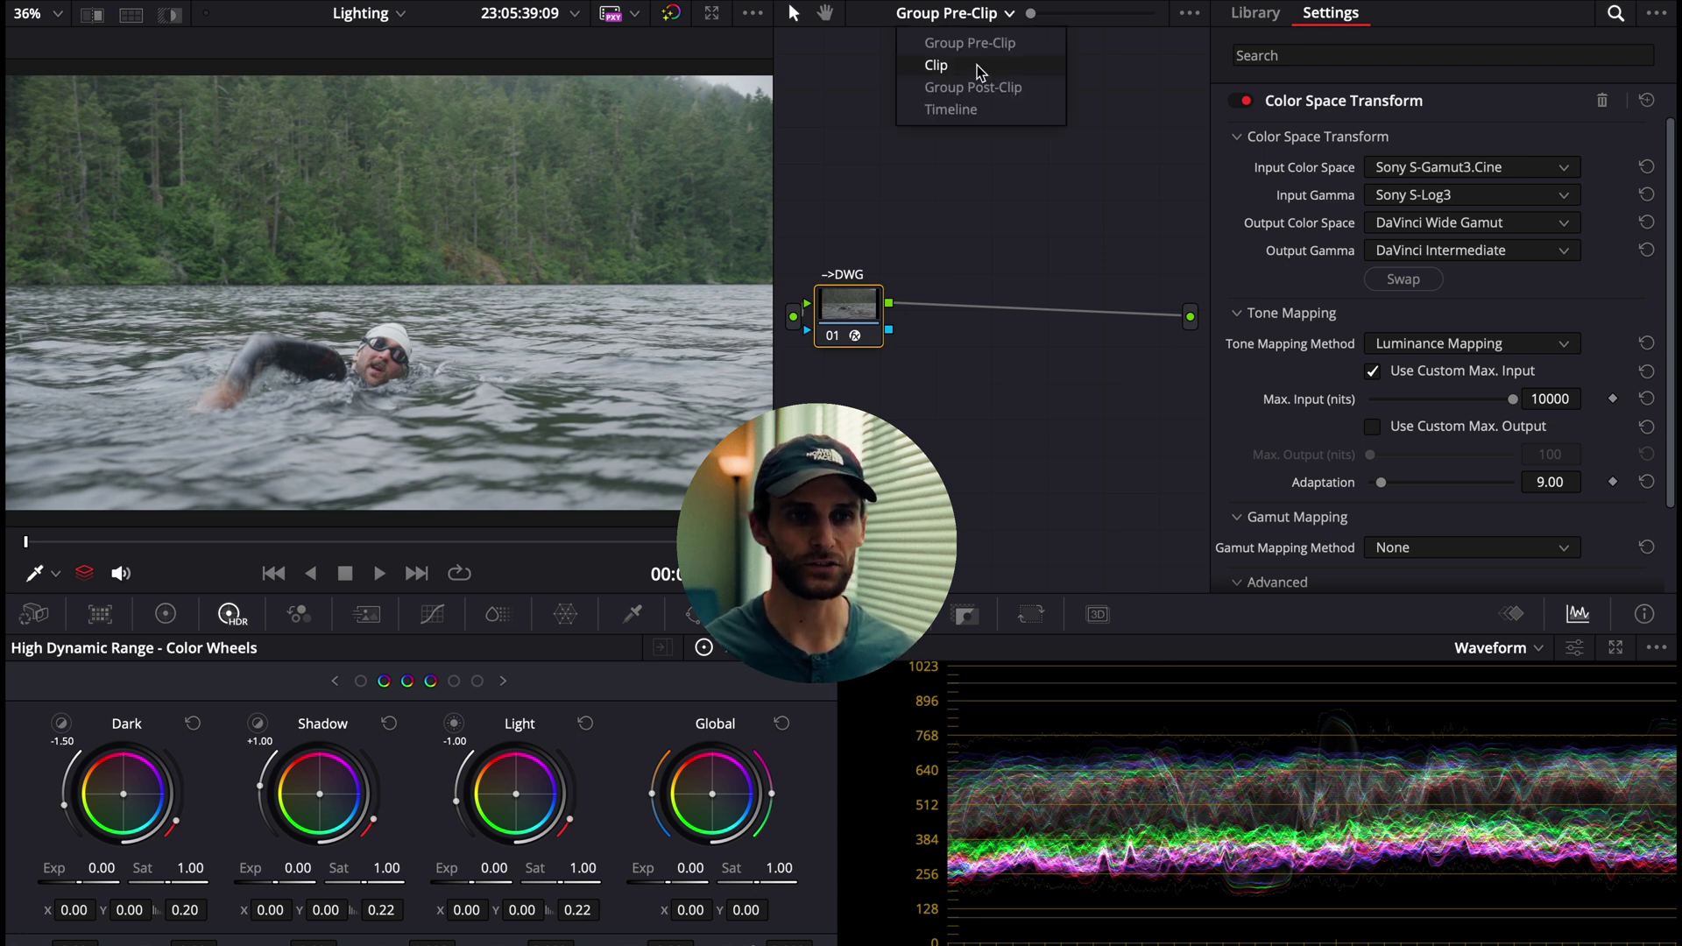
pyautogui.click(1016, 92)
pyautogui.moveTo(1085, 211); pyautogui.dragTo(1008, 235)
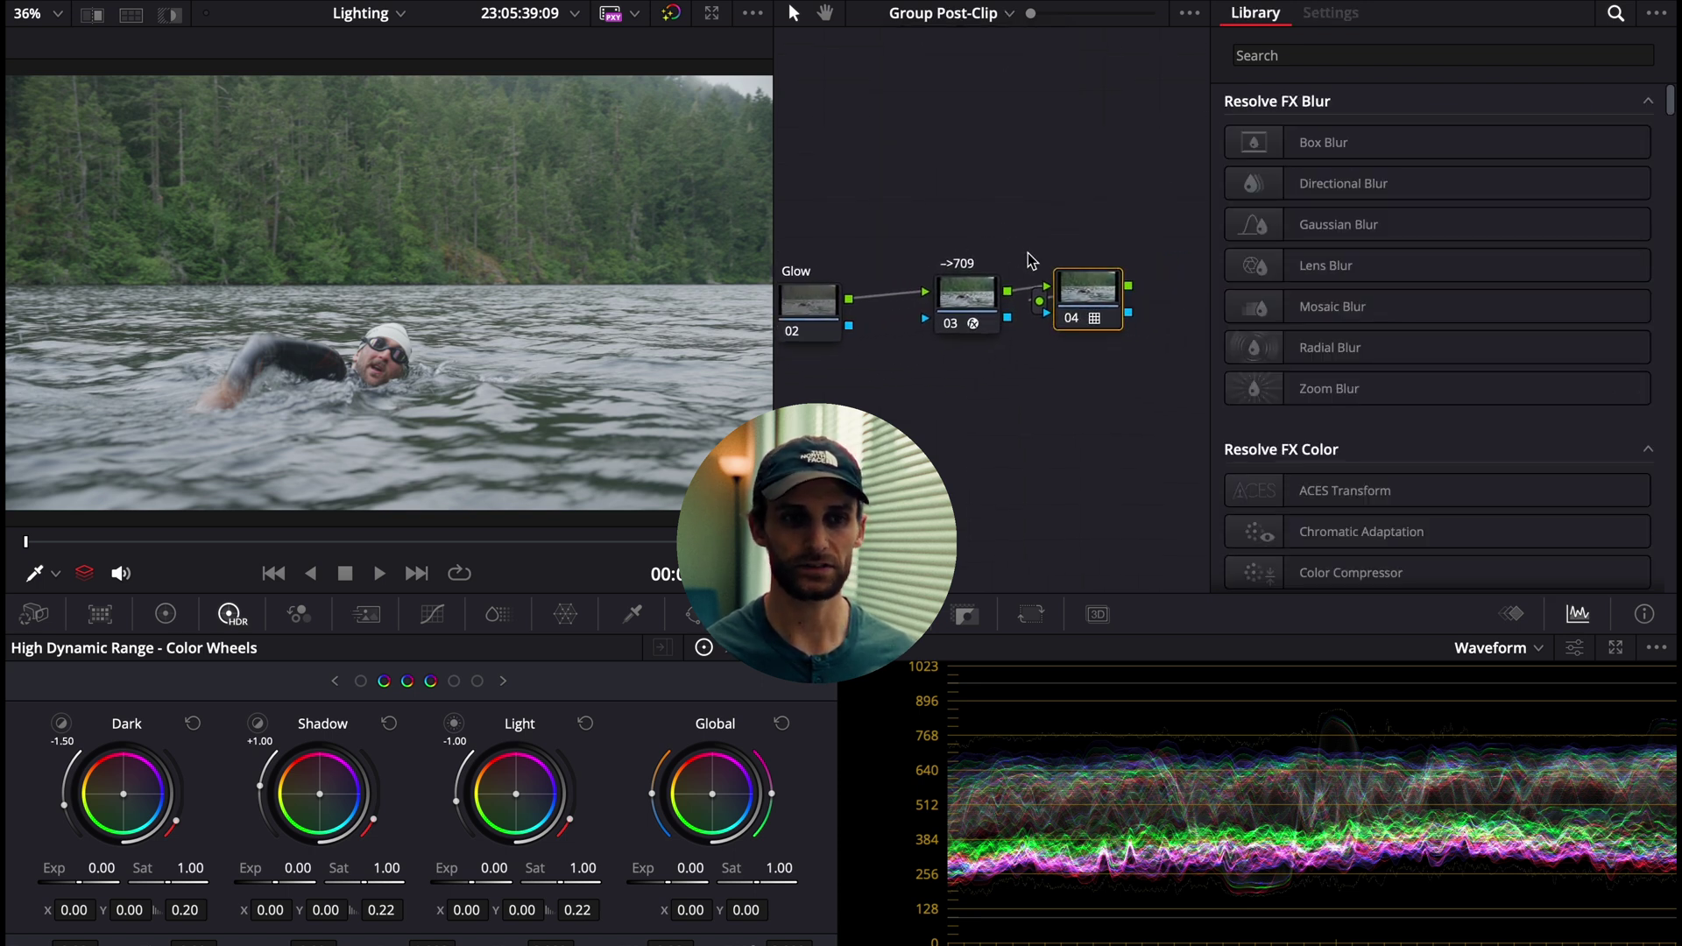
pyautogui.hscroll(-2, 1012, 251)
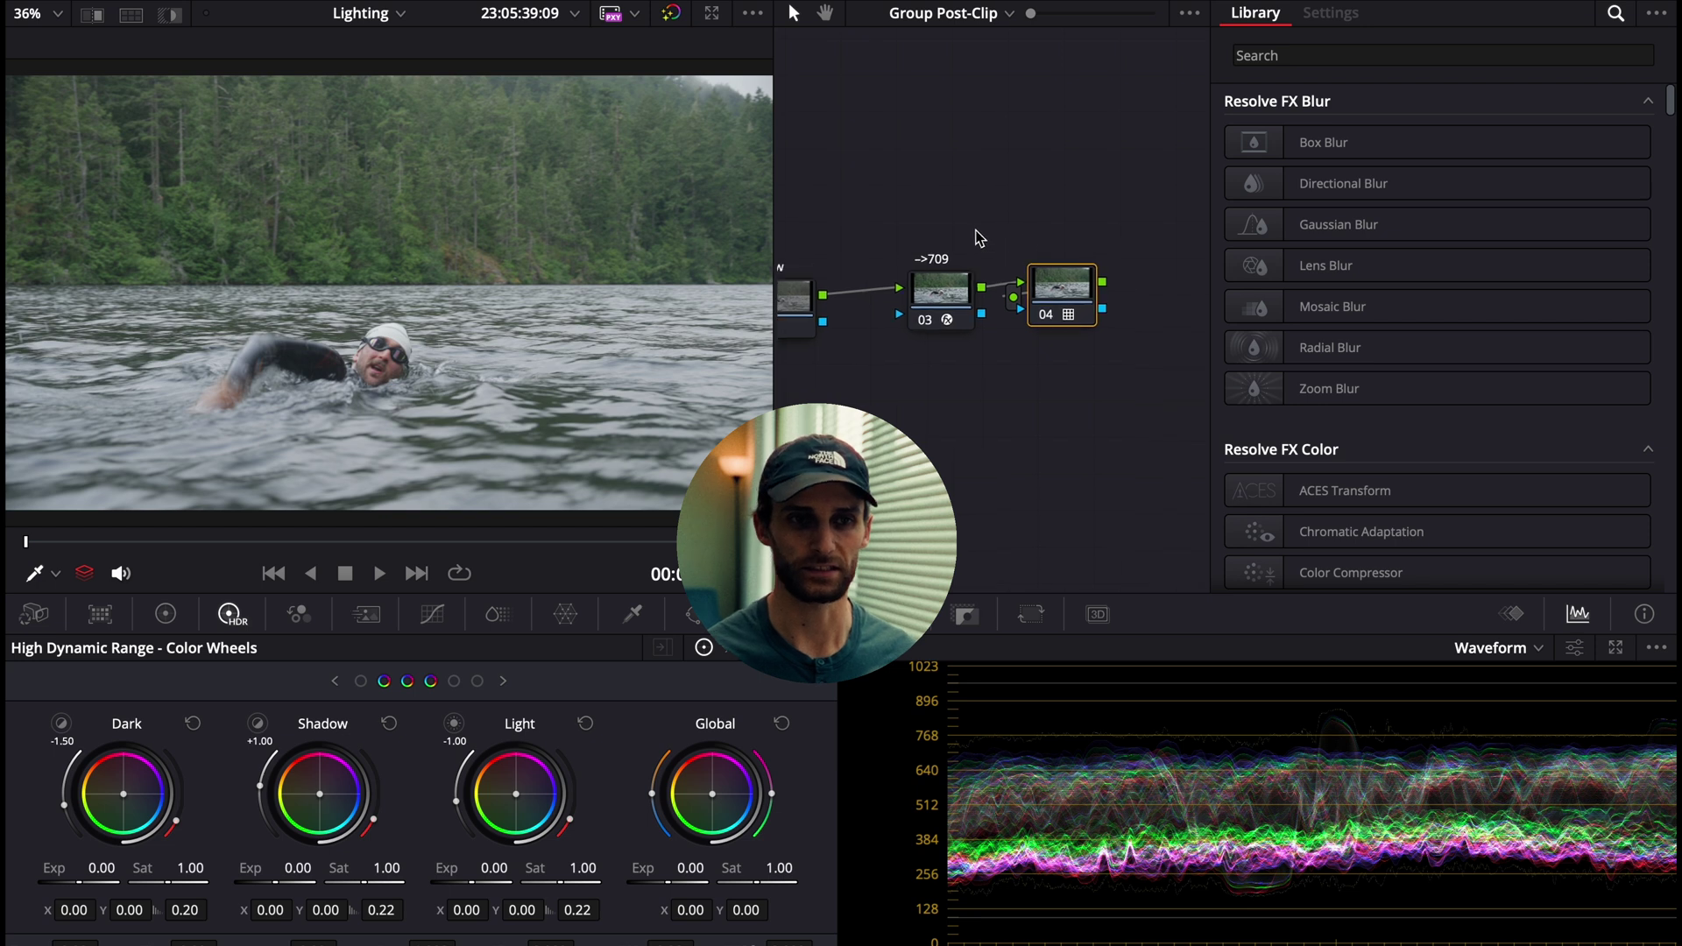
pyautogui.click(983, 311)
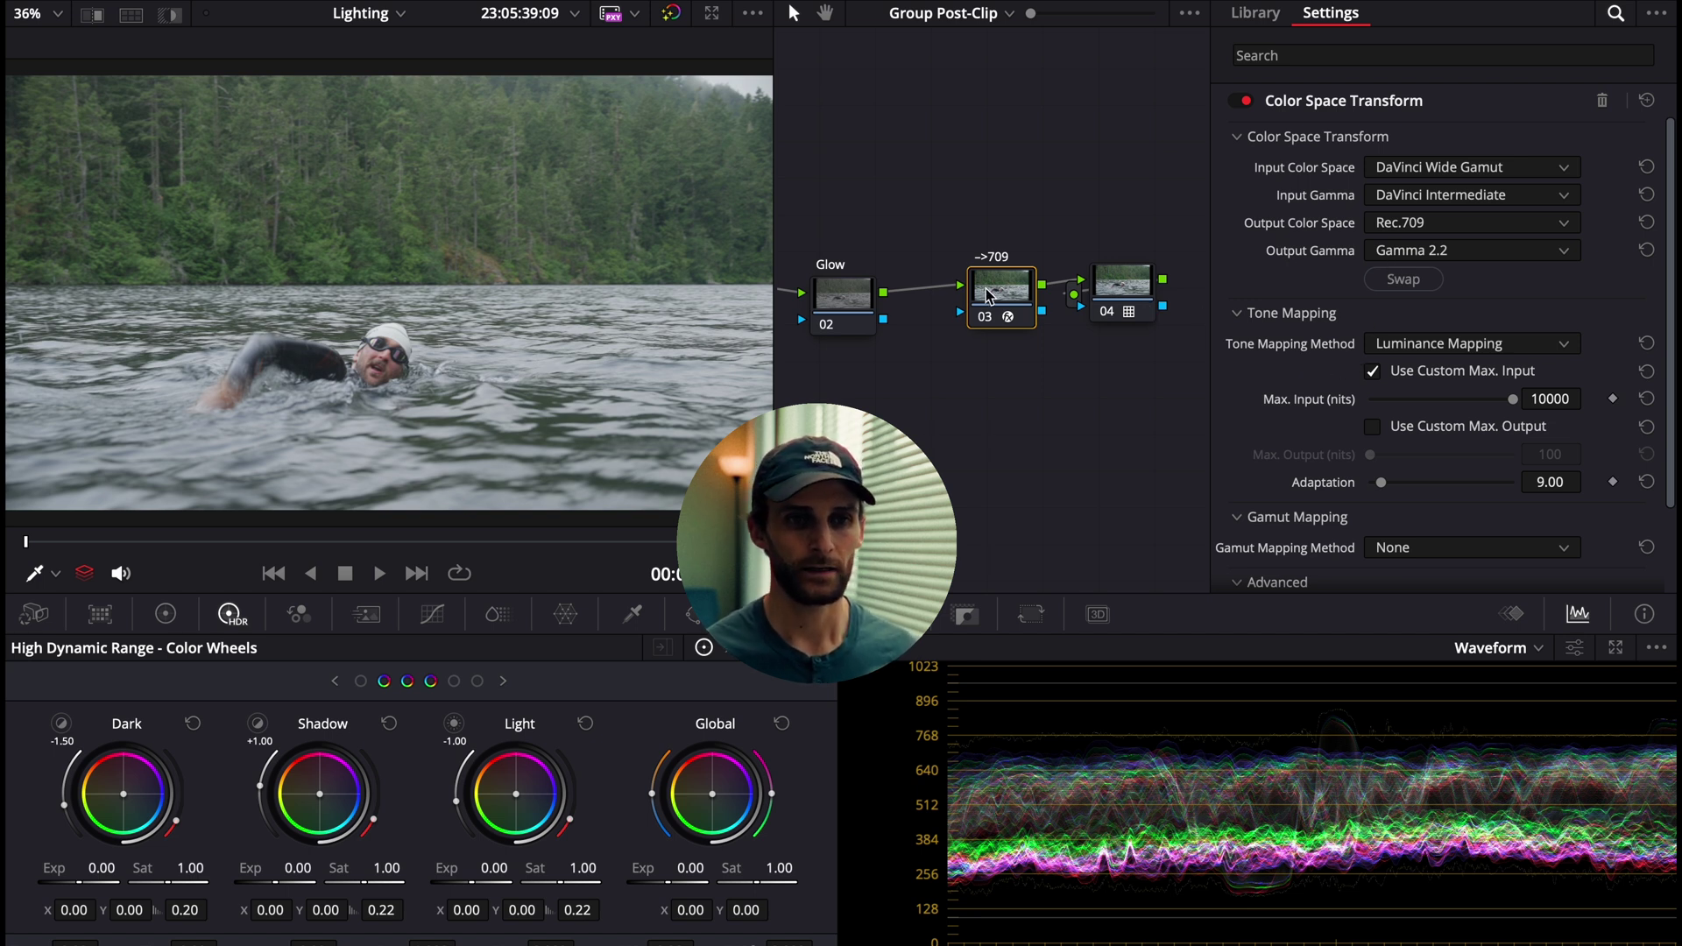
pyautogui.moveTo(986, 289); pyautogui.dragTo(985, 282)
pyautogui.hscroll(1, 1011, 205)
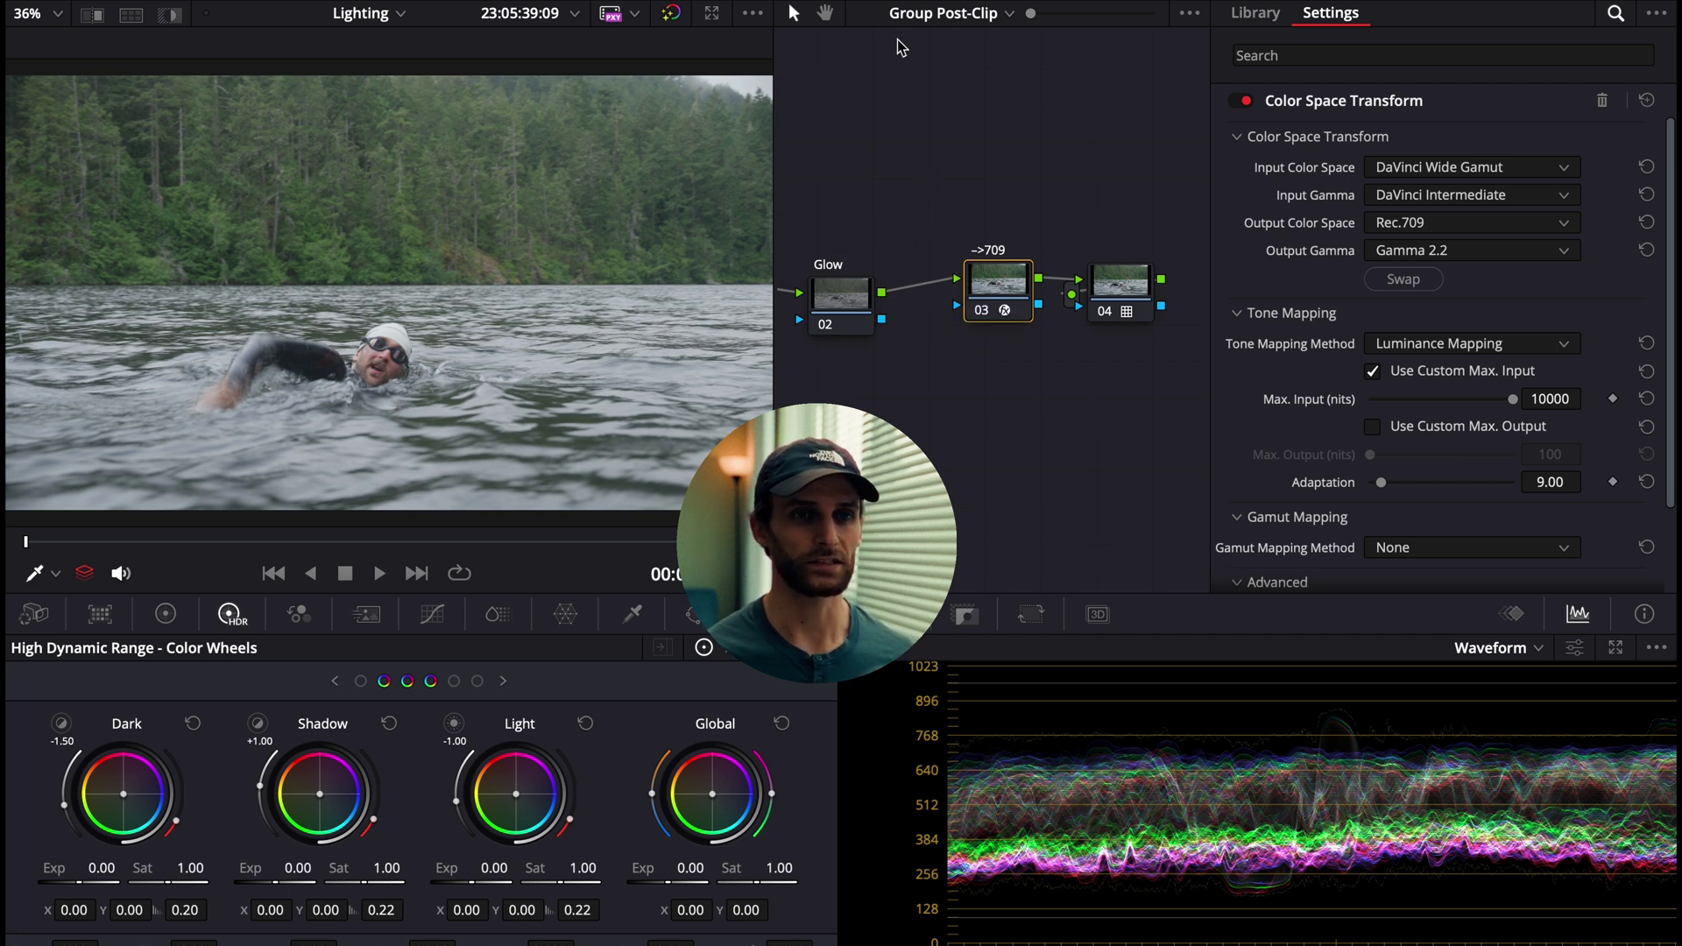
# Step: In the Clip node graph, apply the Chromatic Adaptation effect to the WB node
pyautogui.click(933, 16)
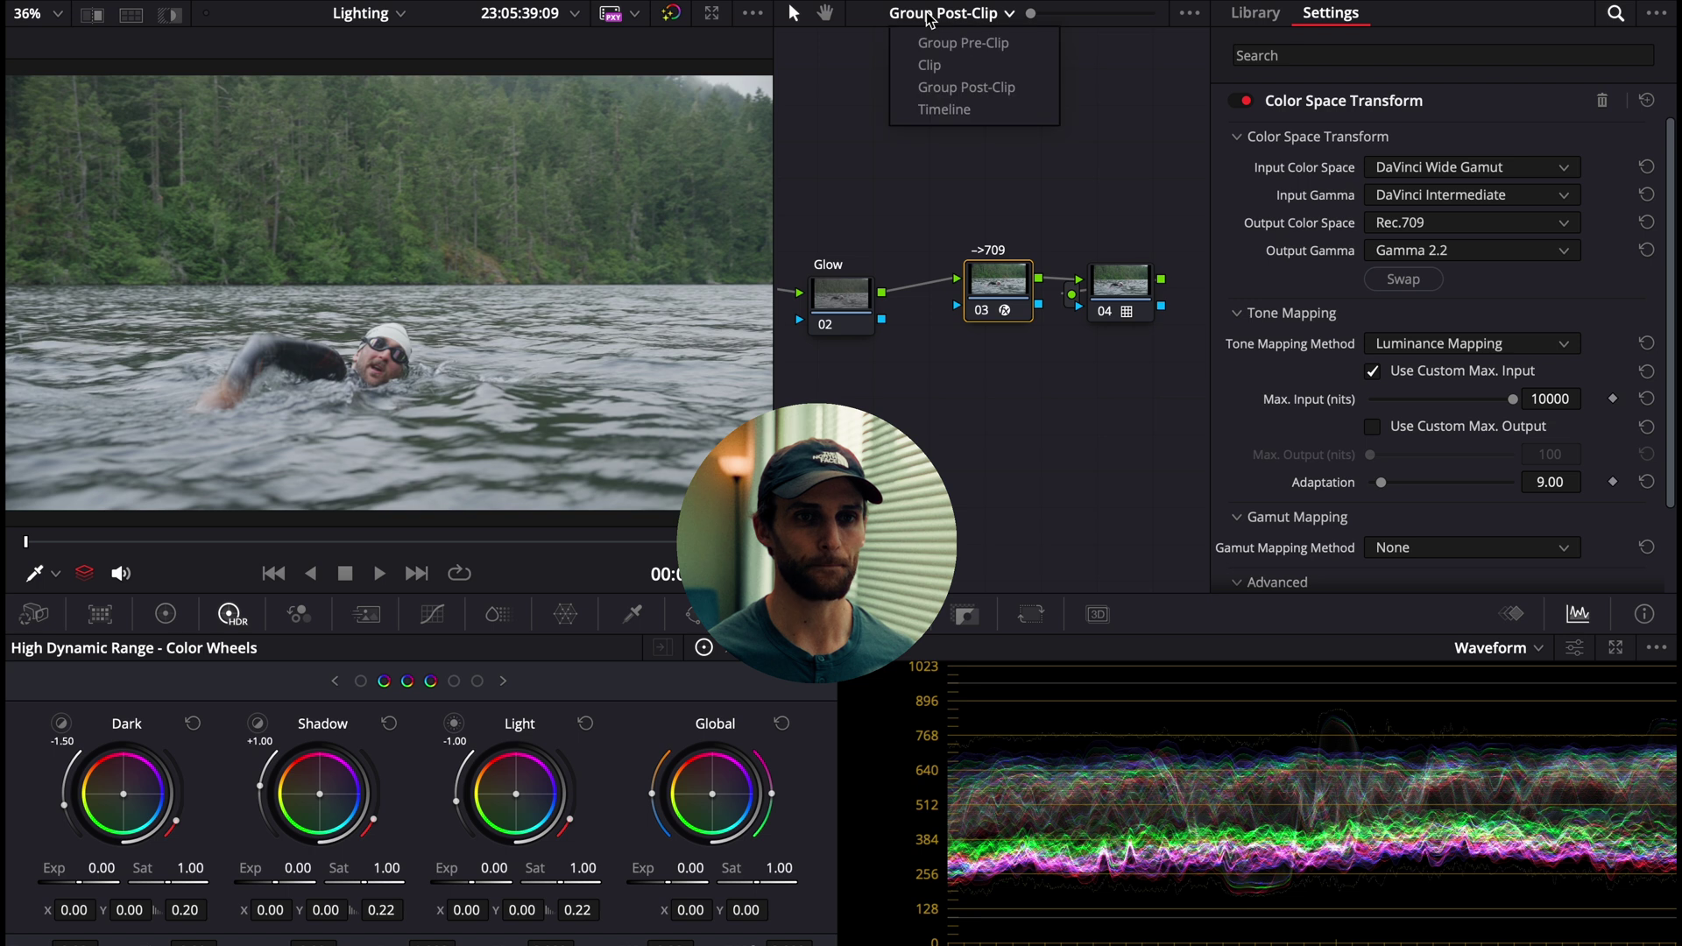
pyautogui.click(933, 66)
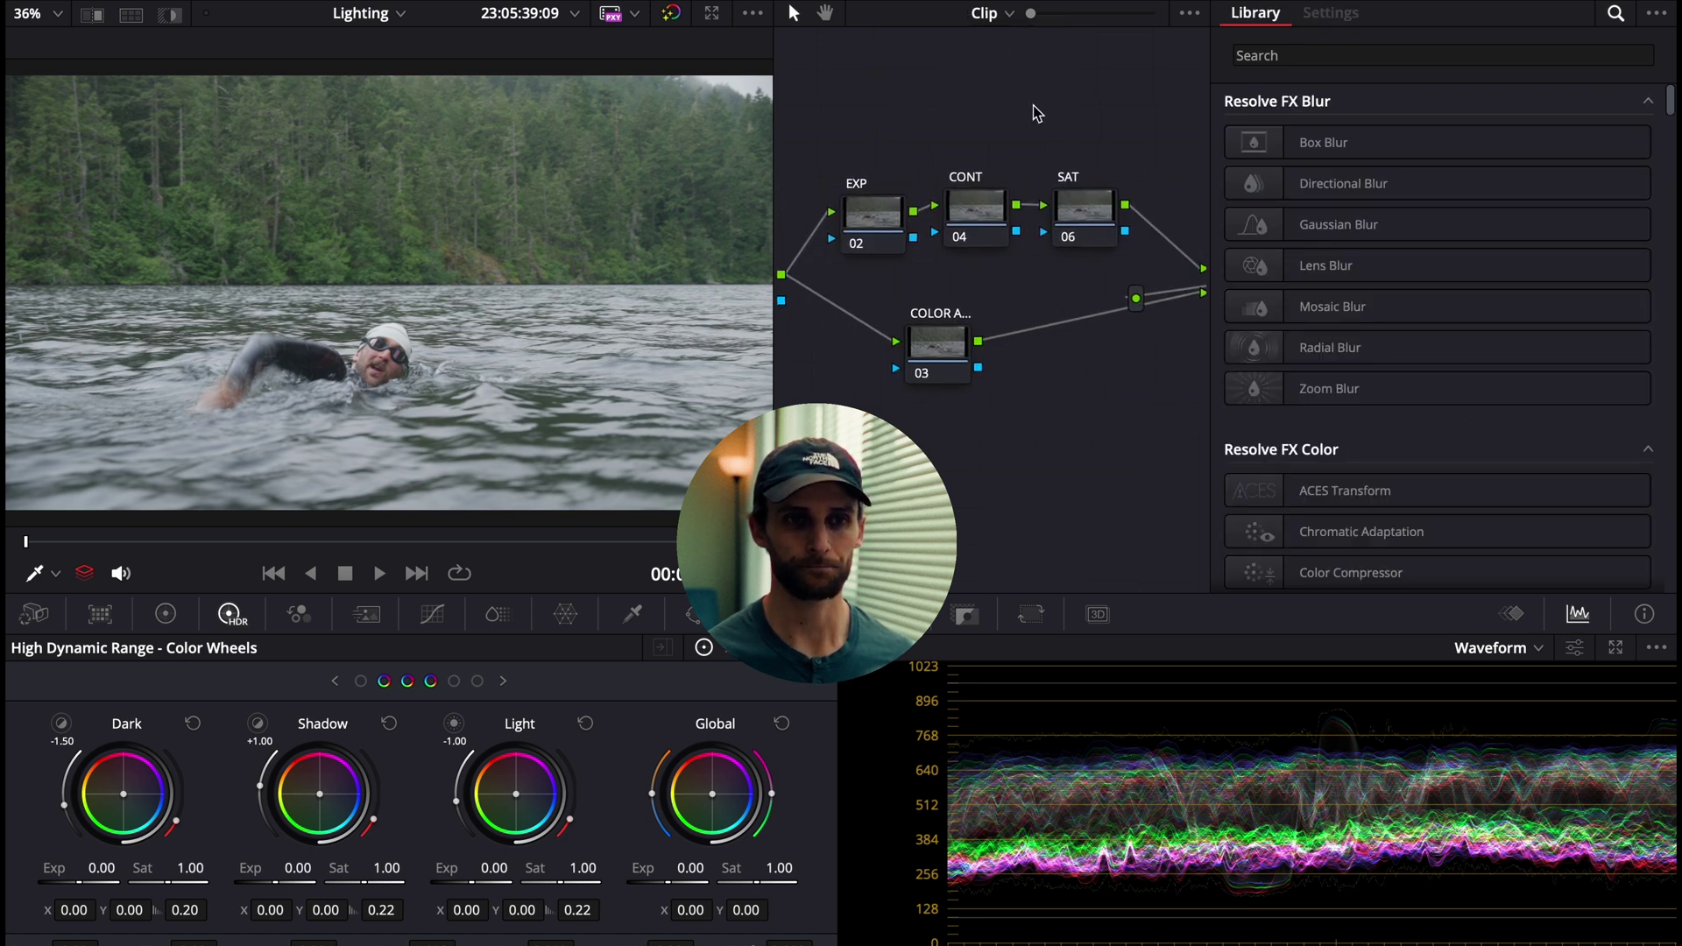
pyautogui.click(872, 287)
pyautogui.scroll(-2, 1253, 363)
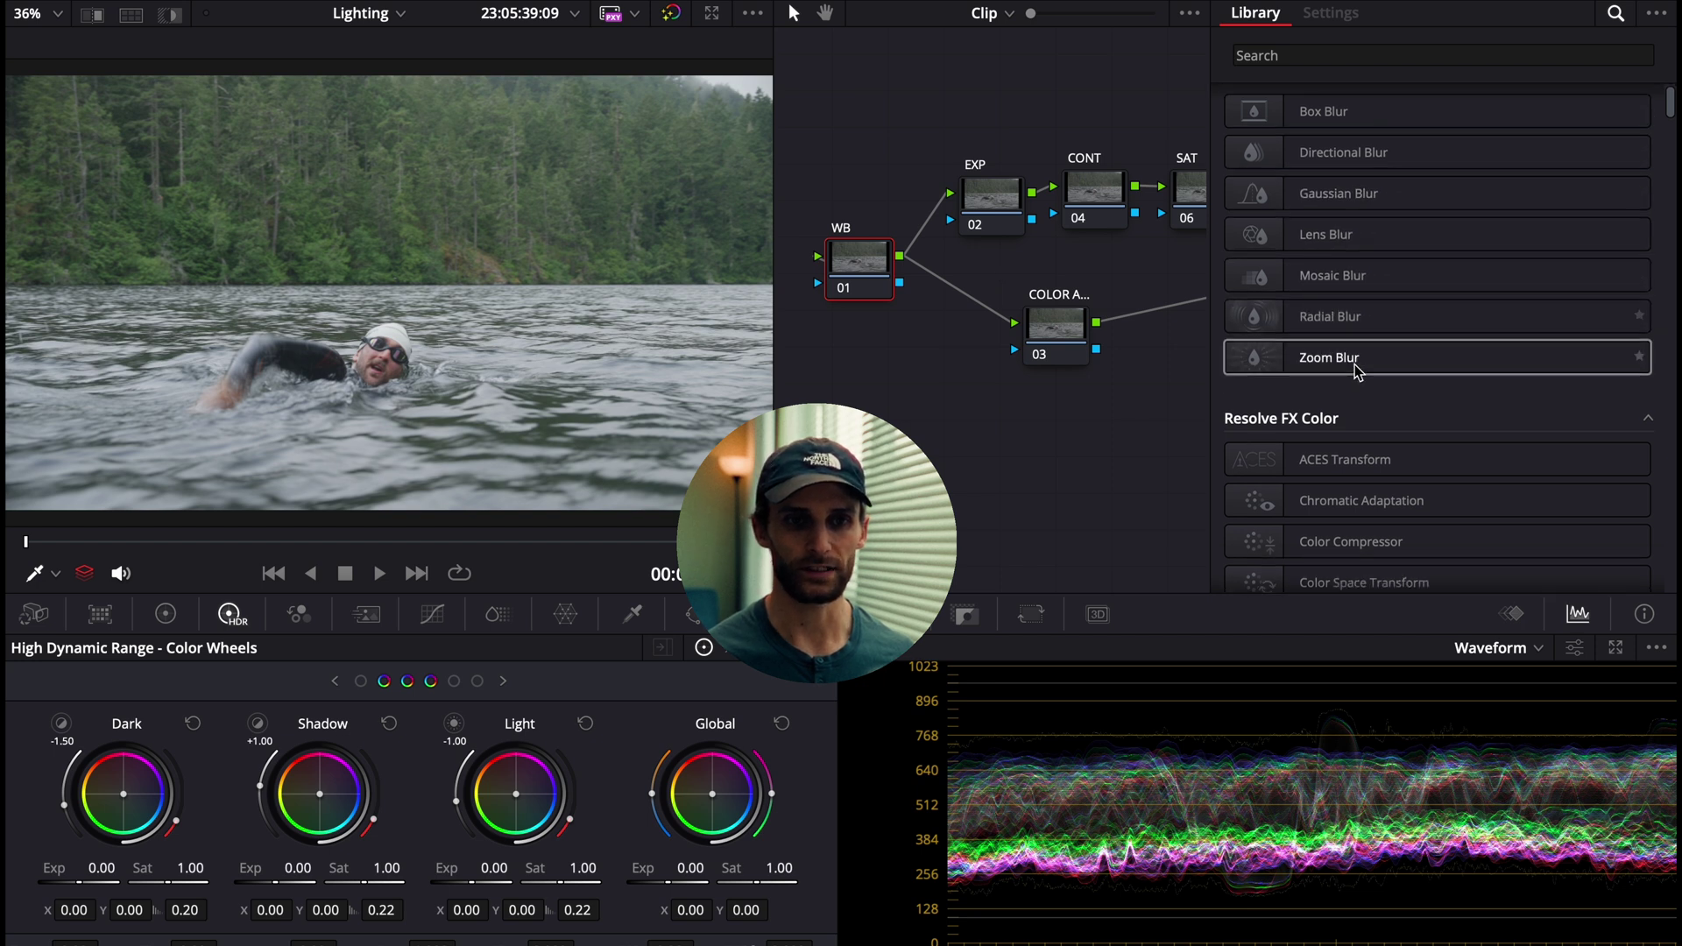
pyautogui.click(1398, 491)
pyautogui.moveTo(1396, 489); pyautogui.dragTo(862, 263)
# Step: Set the source and target illuminant types to Color Temperature and the source Kelvin to 5600
pyautogui.click(1419, 205)
pyautogui.click(1437, 253)
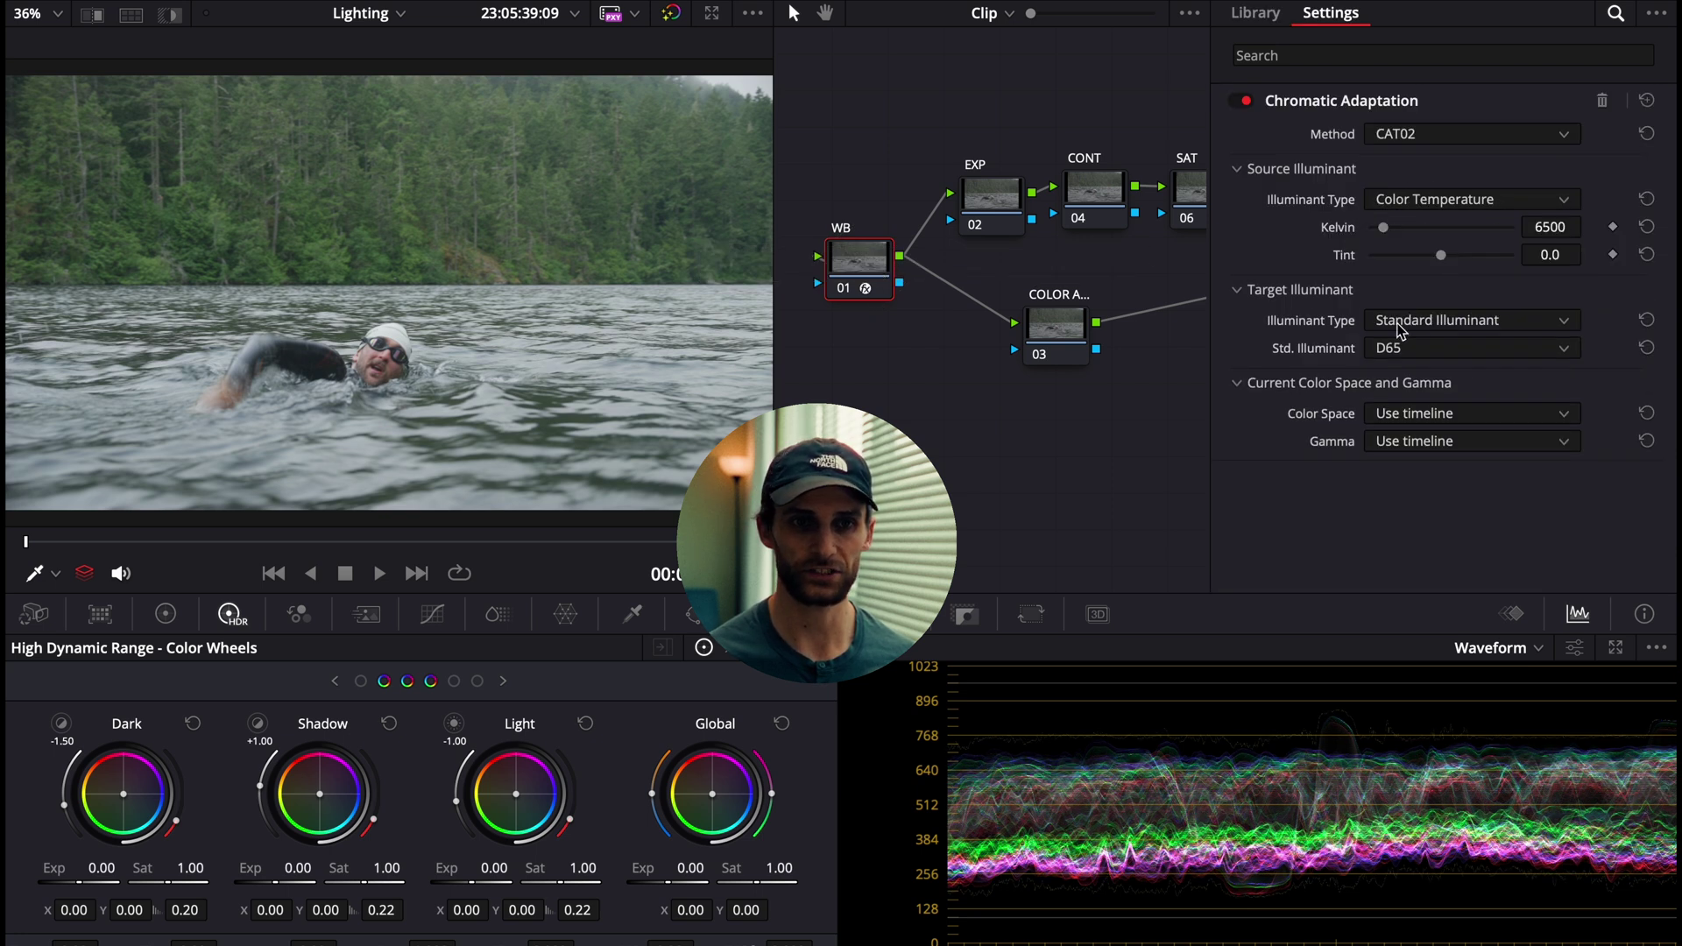
pyautogui.click(1407, 324)
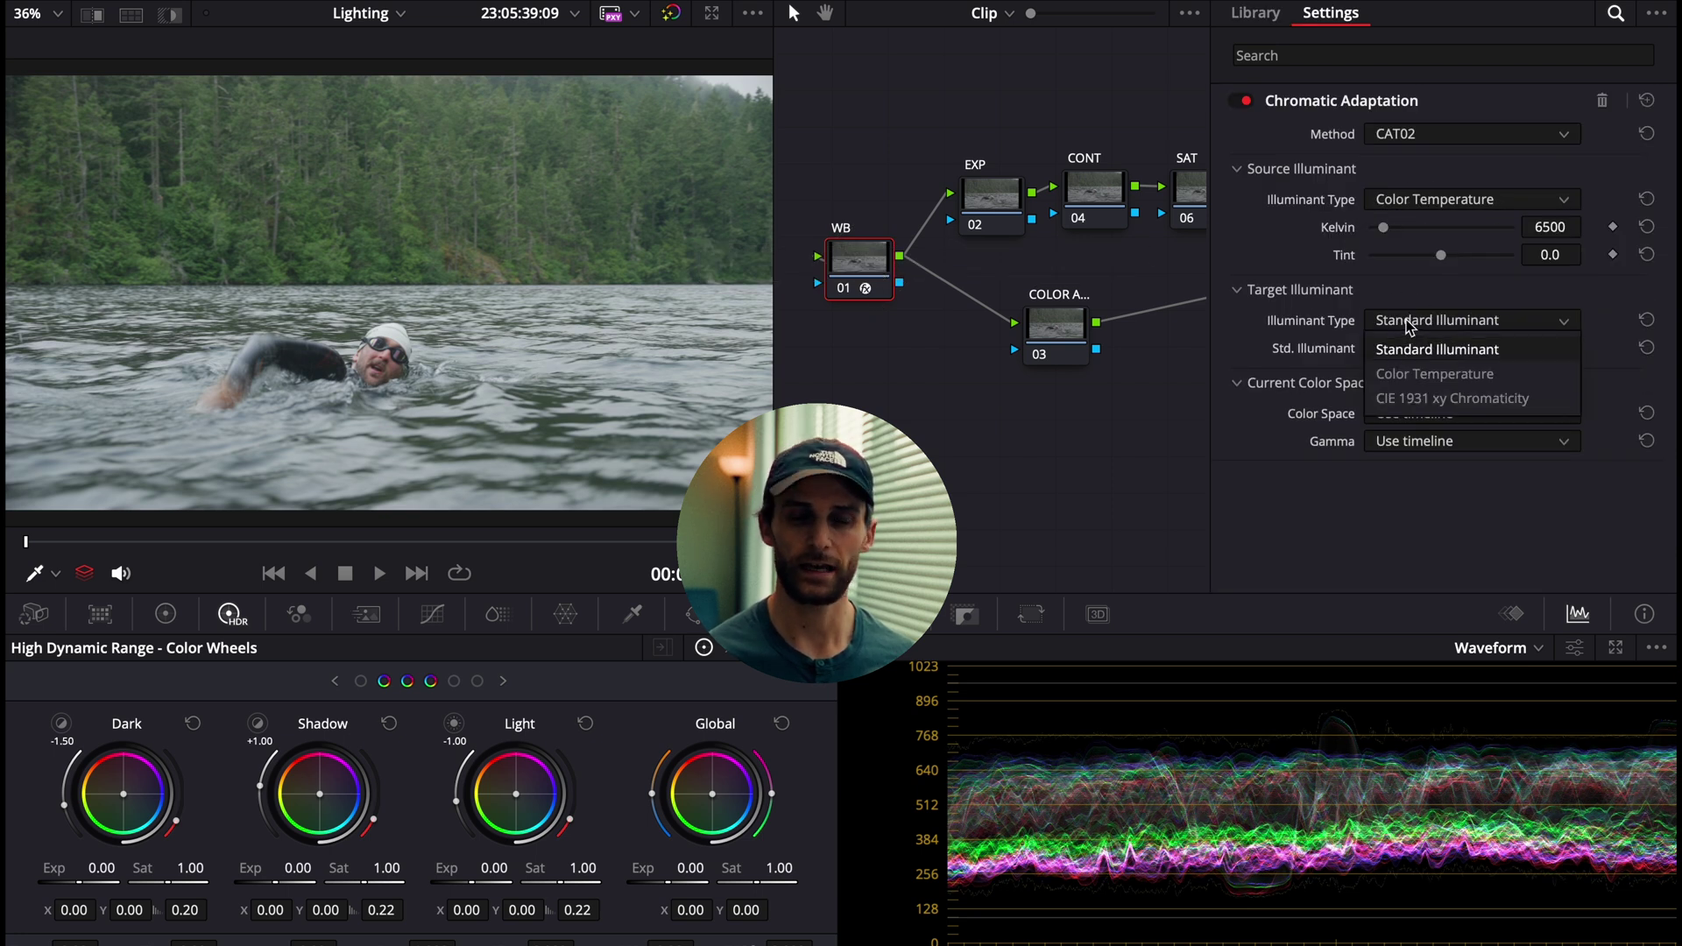
pyautogui.click(1429, 375)
pyautogui.write('5600')
pyautogui.press('Return')
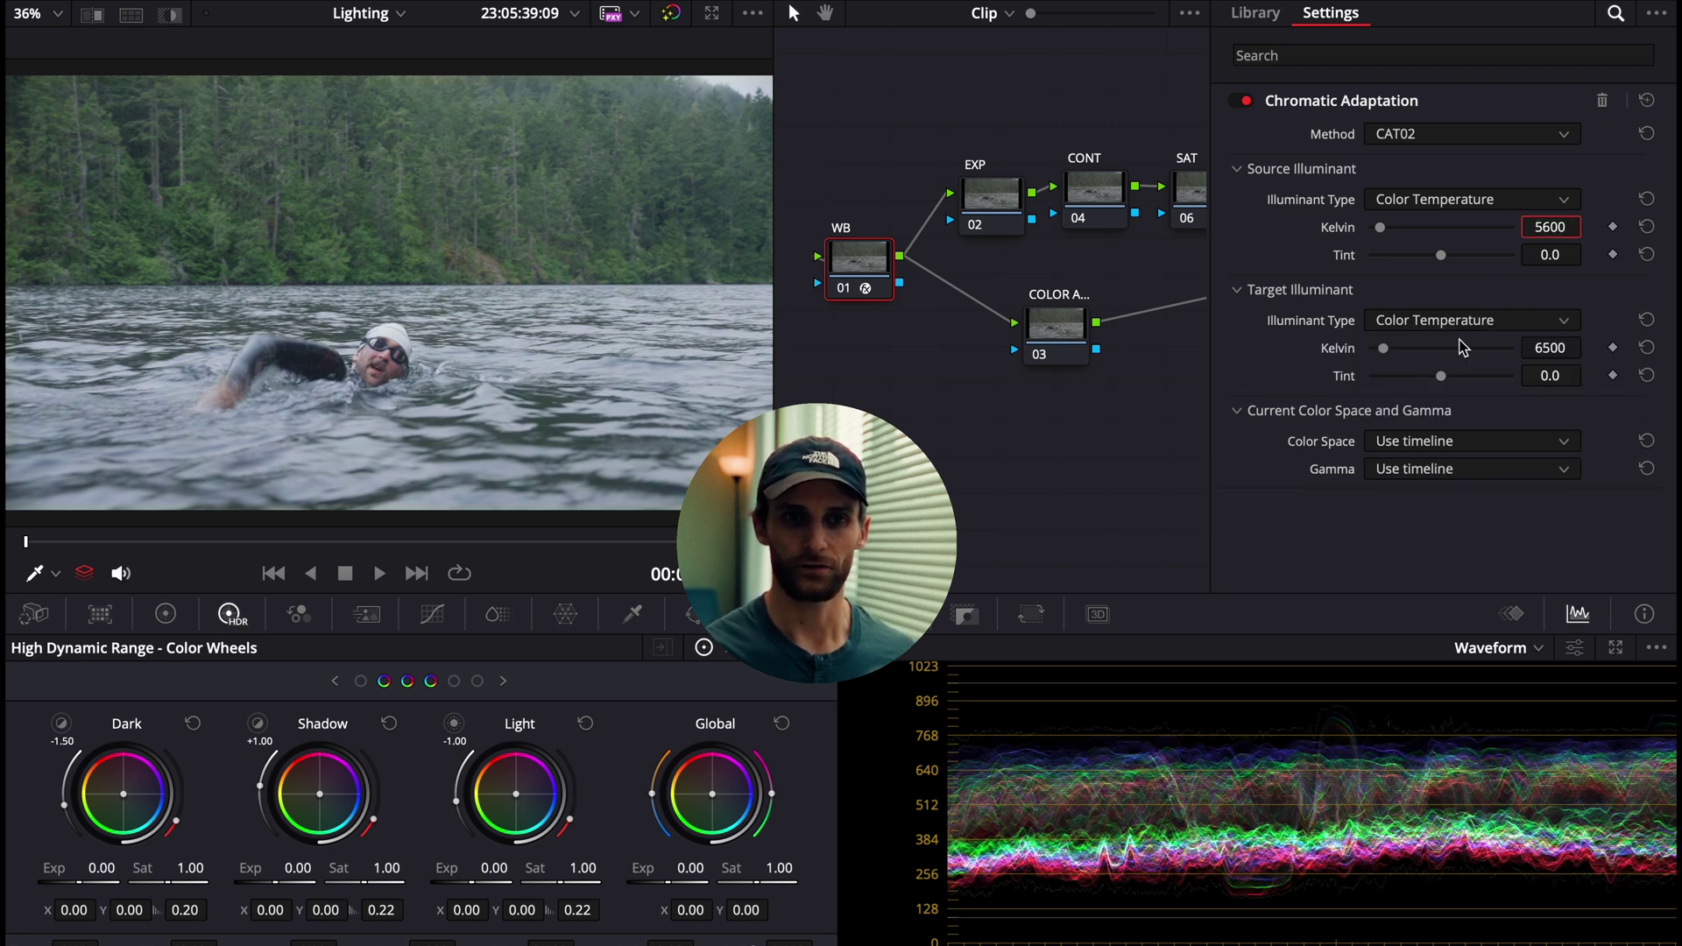
# Step: Set the target illuminant's Kelvin to 5600 and adjust its tint to correct the white balance
pyautogui.click(1546, 348)
pyautogui.write('5600')
pyautogui.press('Return')
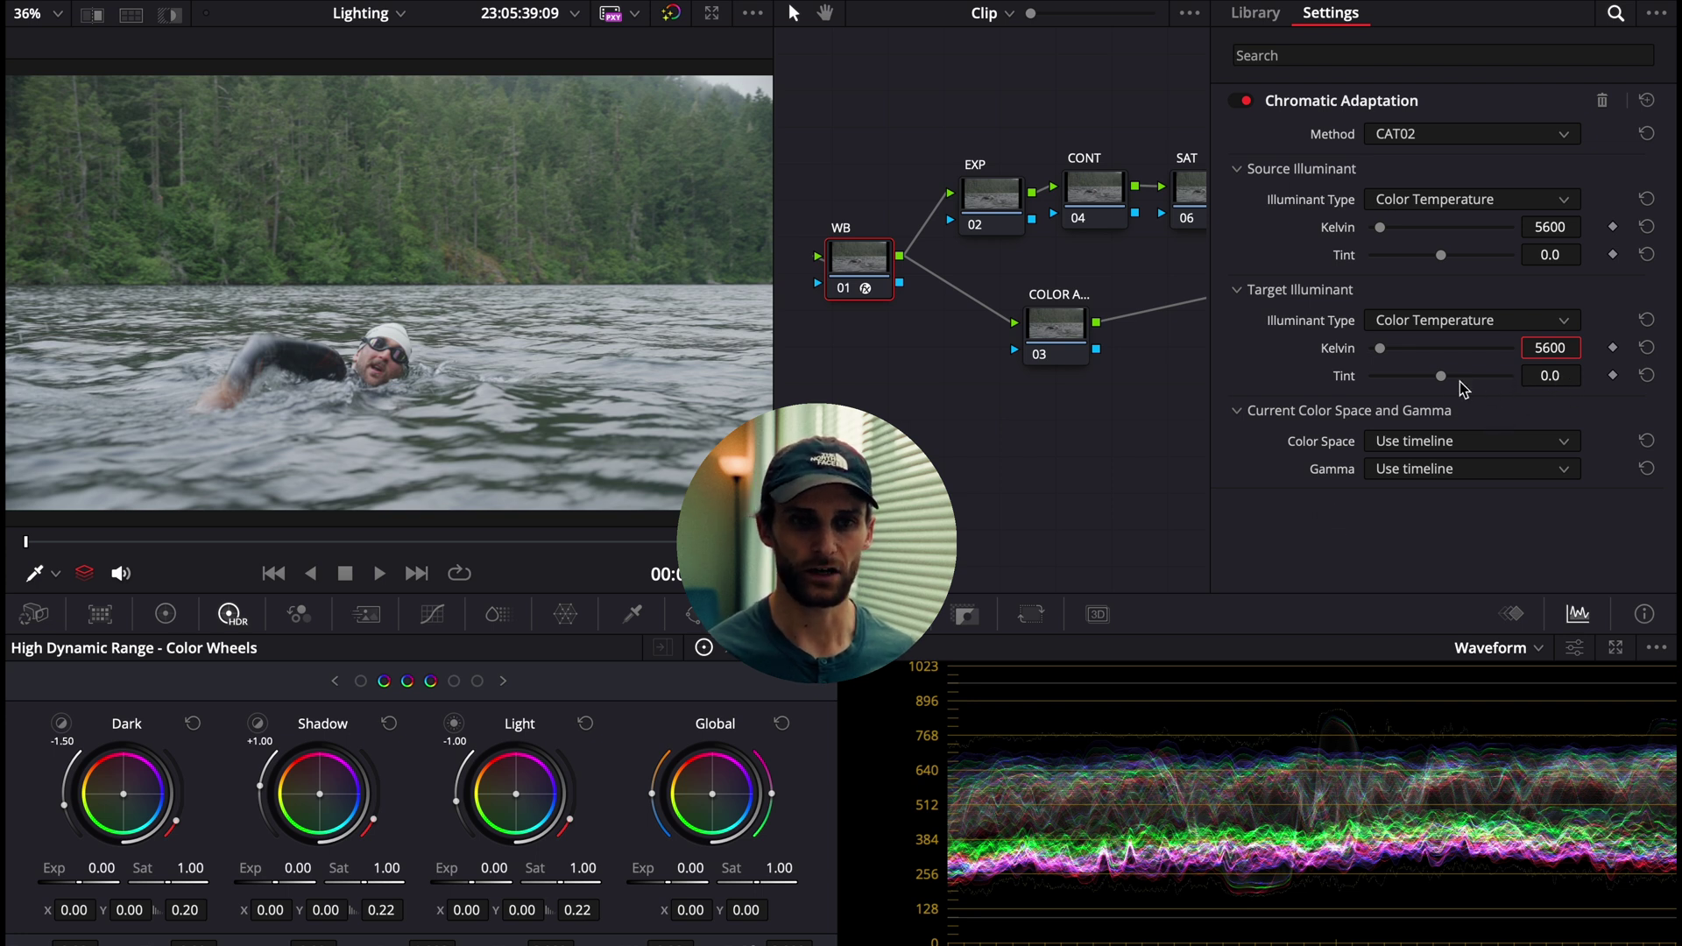
pyautogui.moveTo(1558, 383); pyautogui.dragTo(1301, 431)
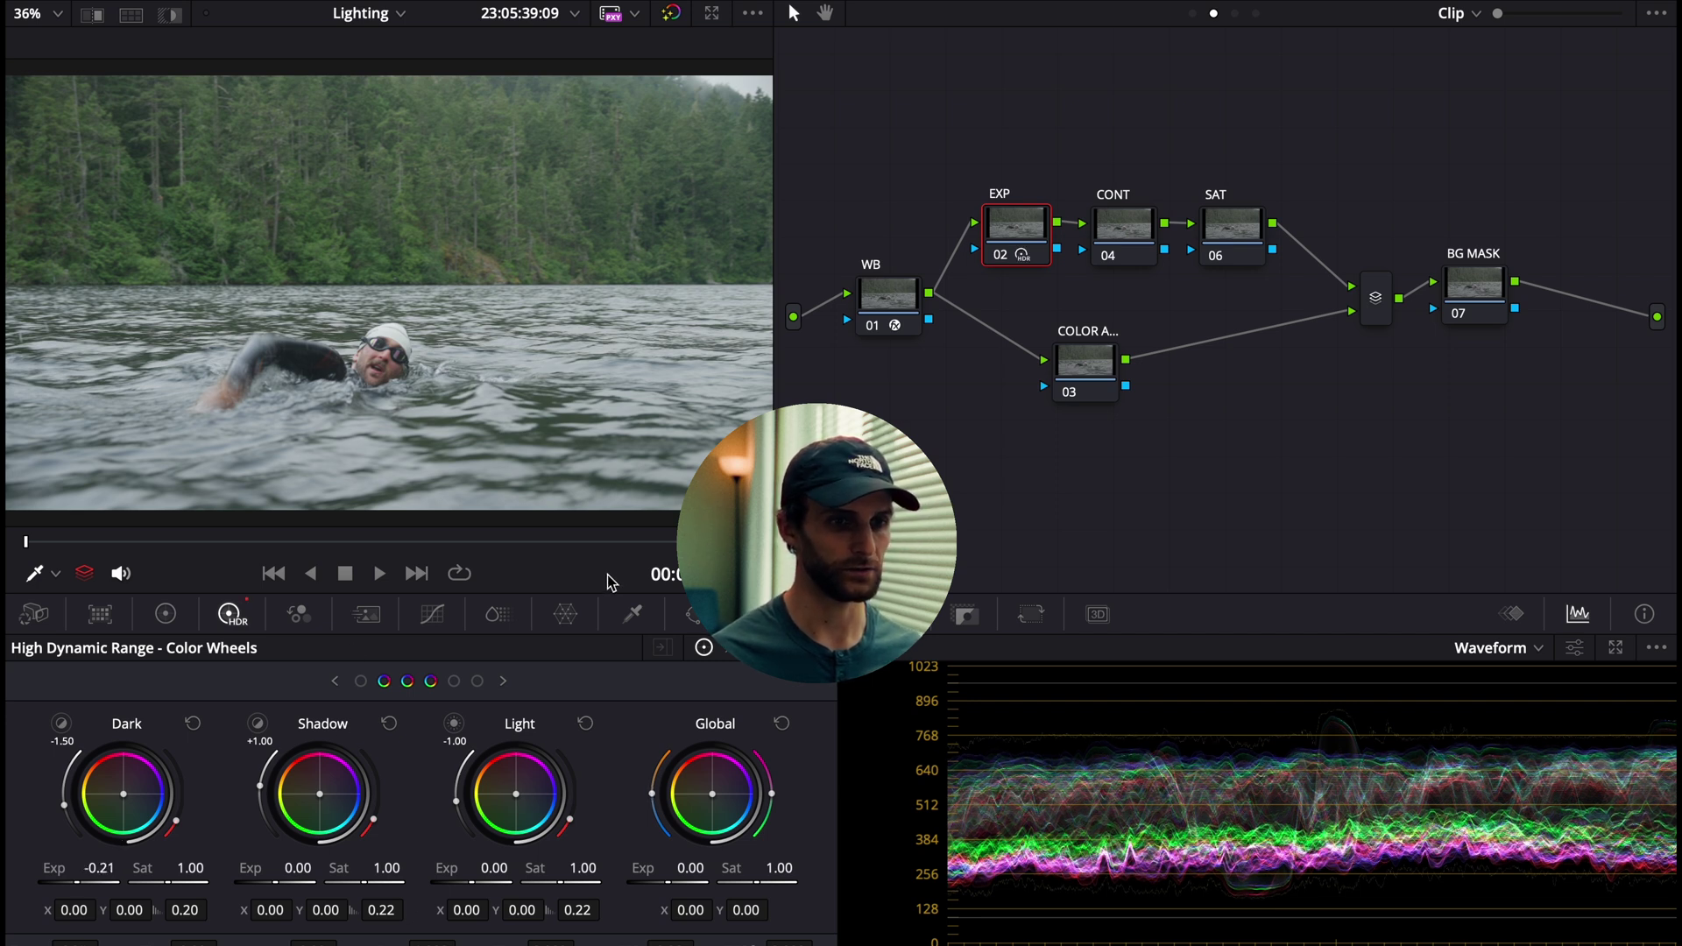
# Step: On the EXP node, set the HDR wheel exposures to -0.30 for Dark, -0.70 for Shadow and 0.62 for Light
pyautogui.moveTo(608, 575); pyautogui.dragTo(604, 576)
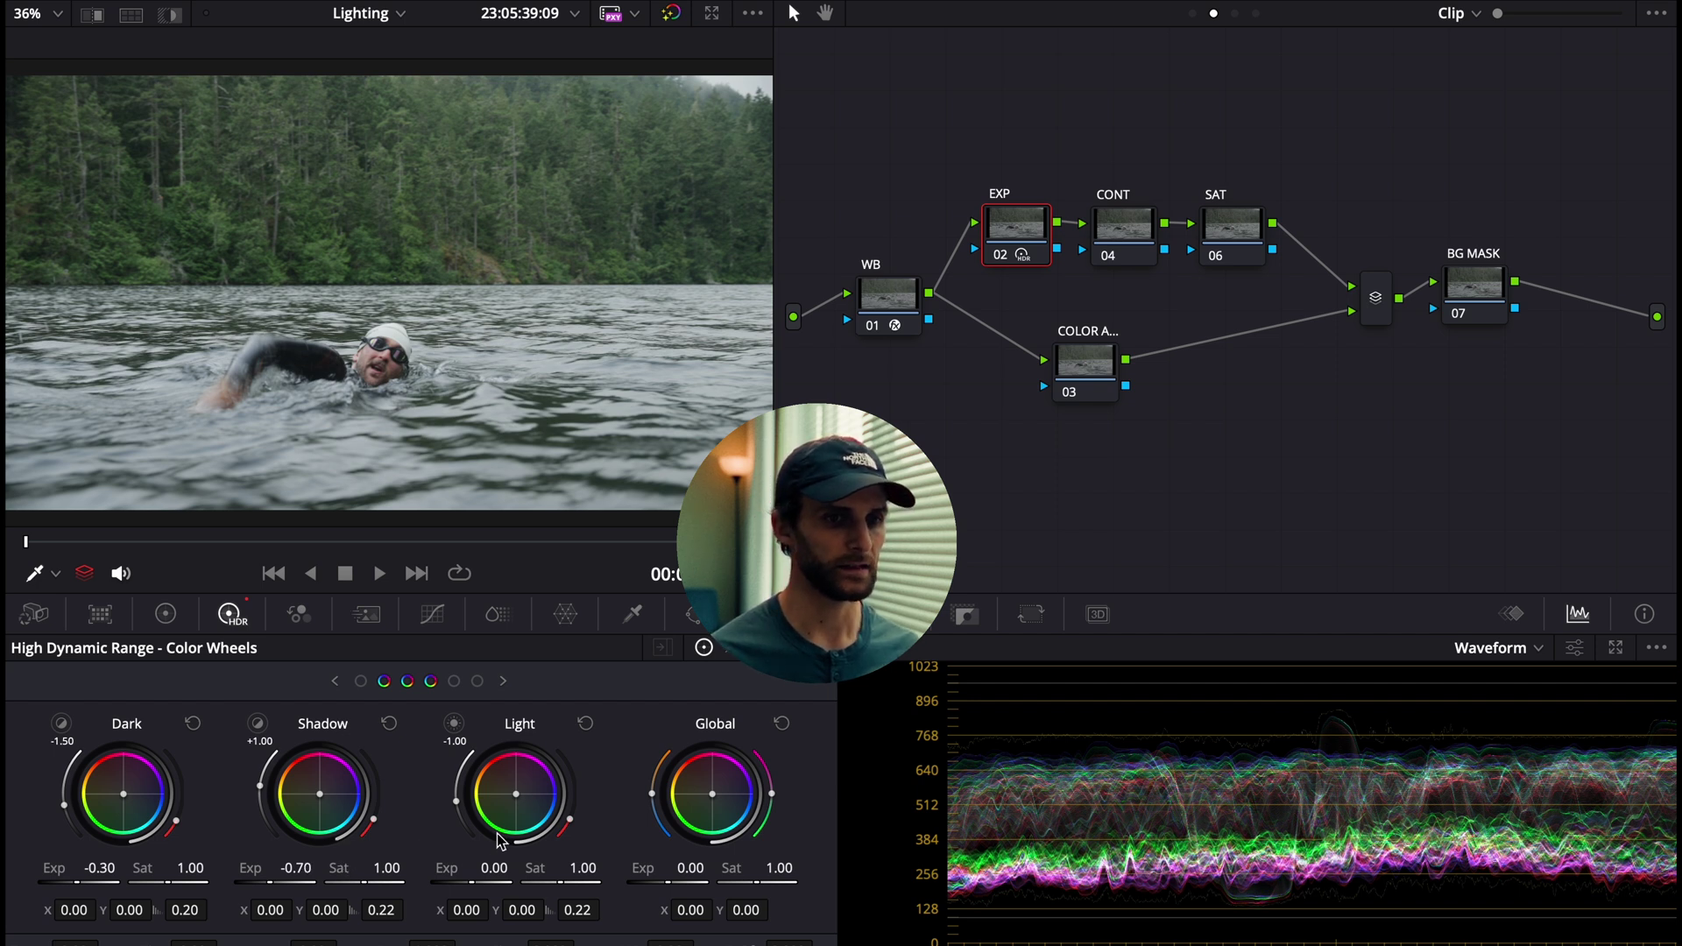
pyautogui.moveTo(526, 827); pyautogui.dragTo(513, 832)
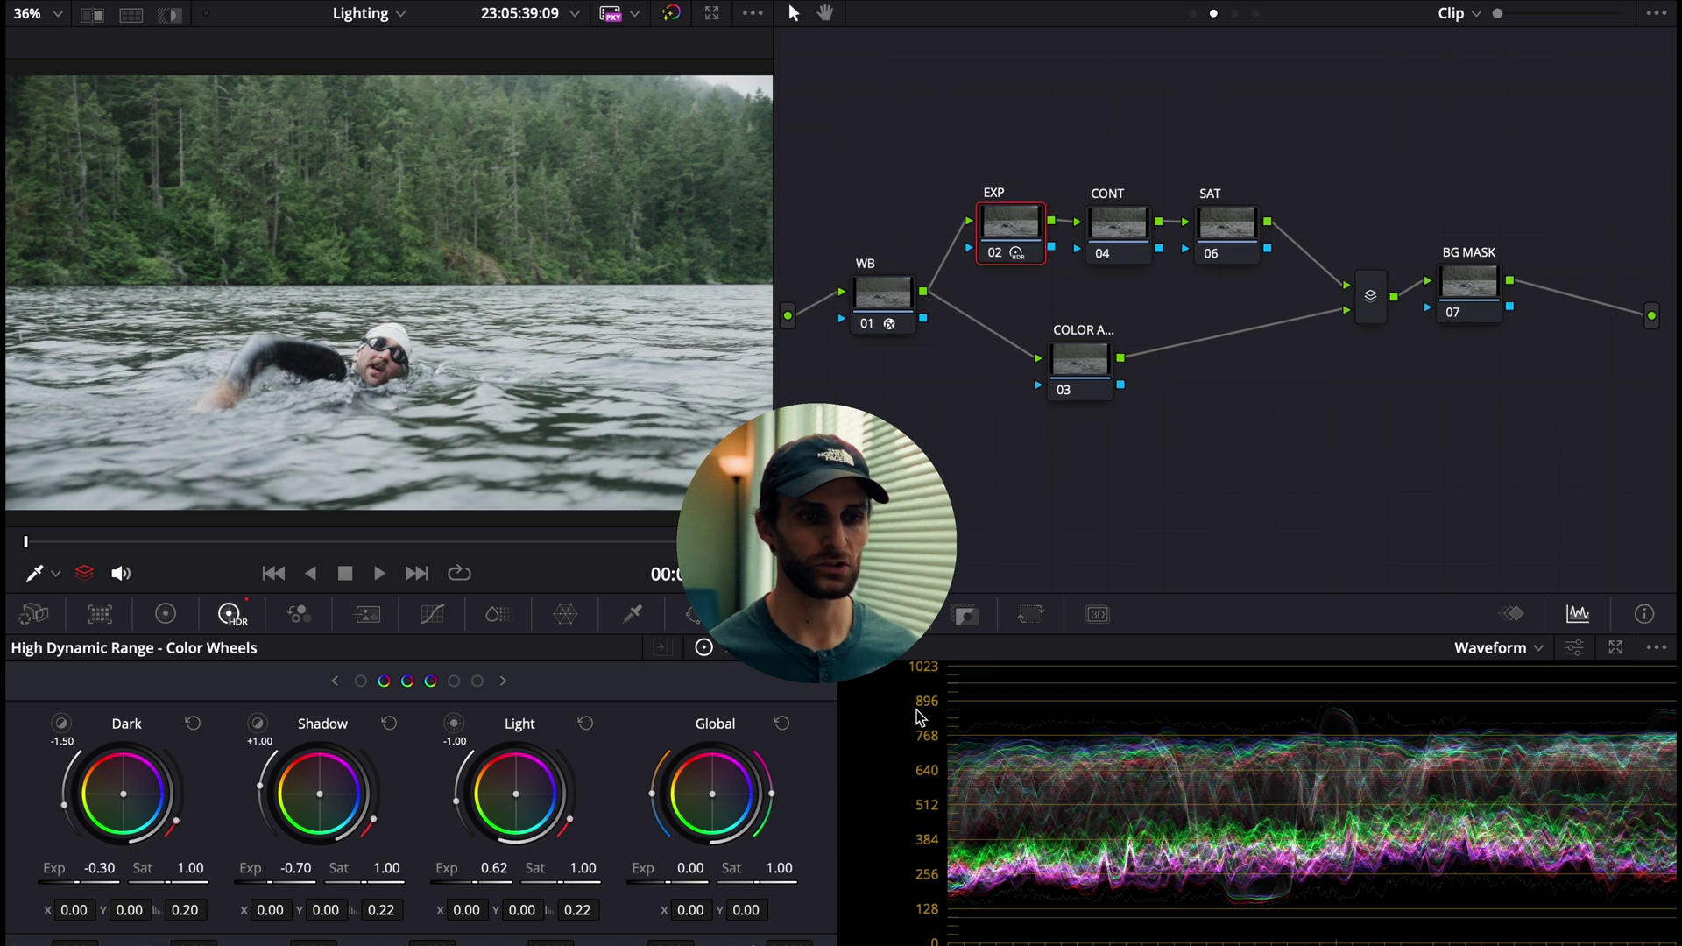
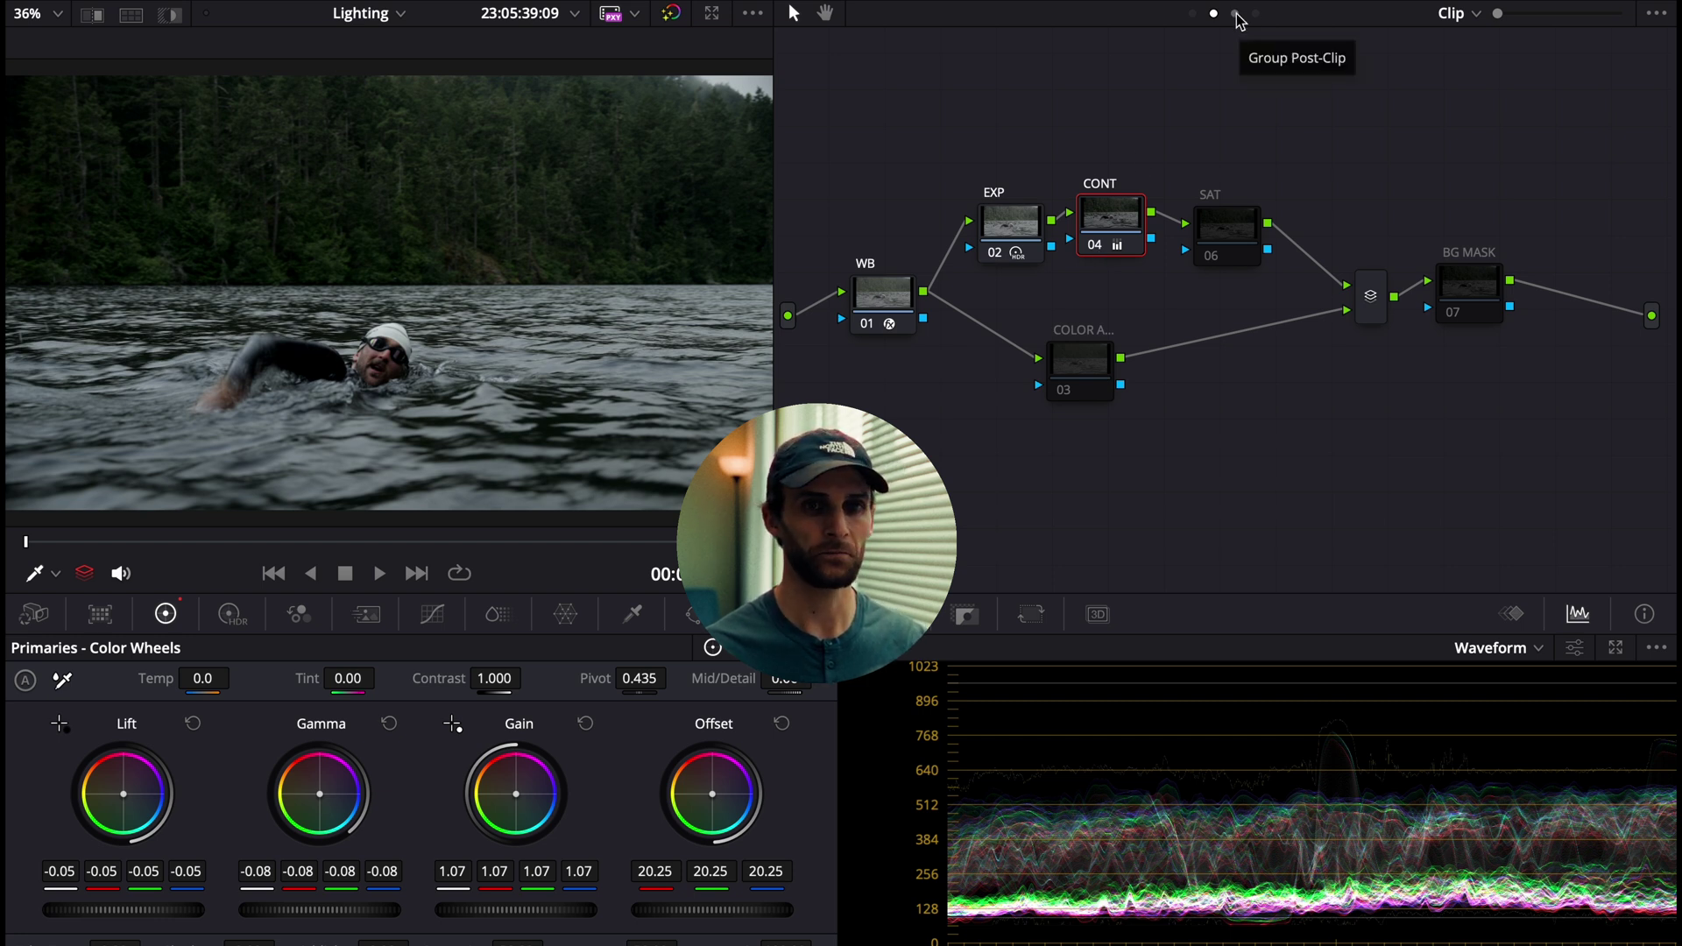
# Step: In the Group Post-Clip graph, apply Film Look Creator to the FILM LOOK node with the Clean Slate preset
pyautogui.click(1235, 14)
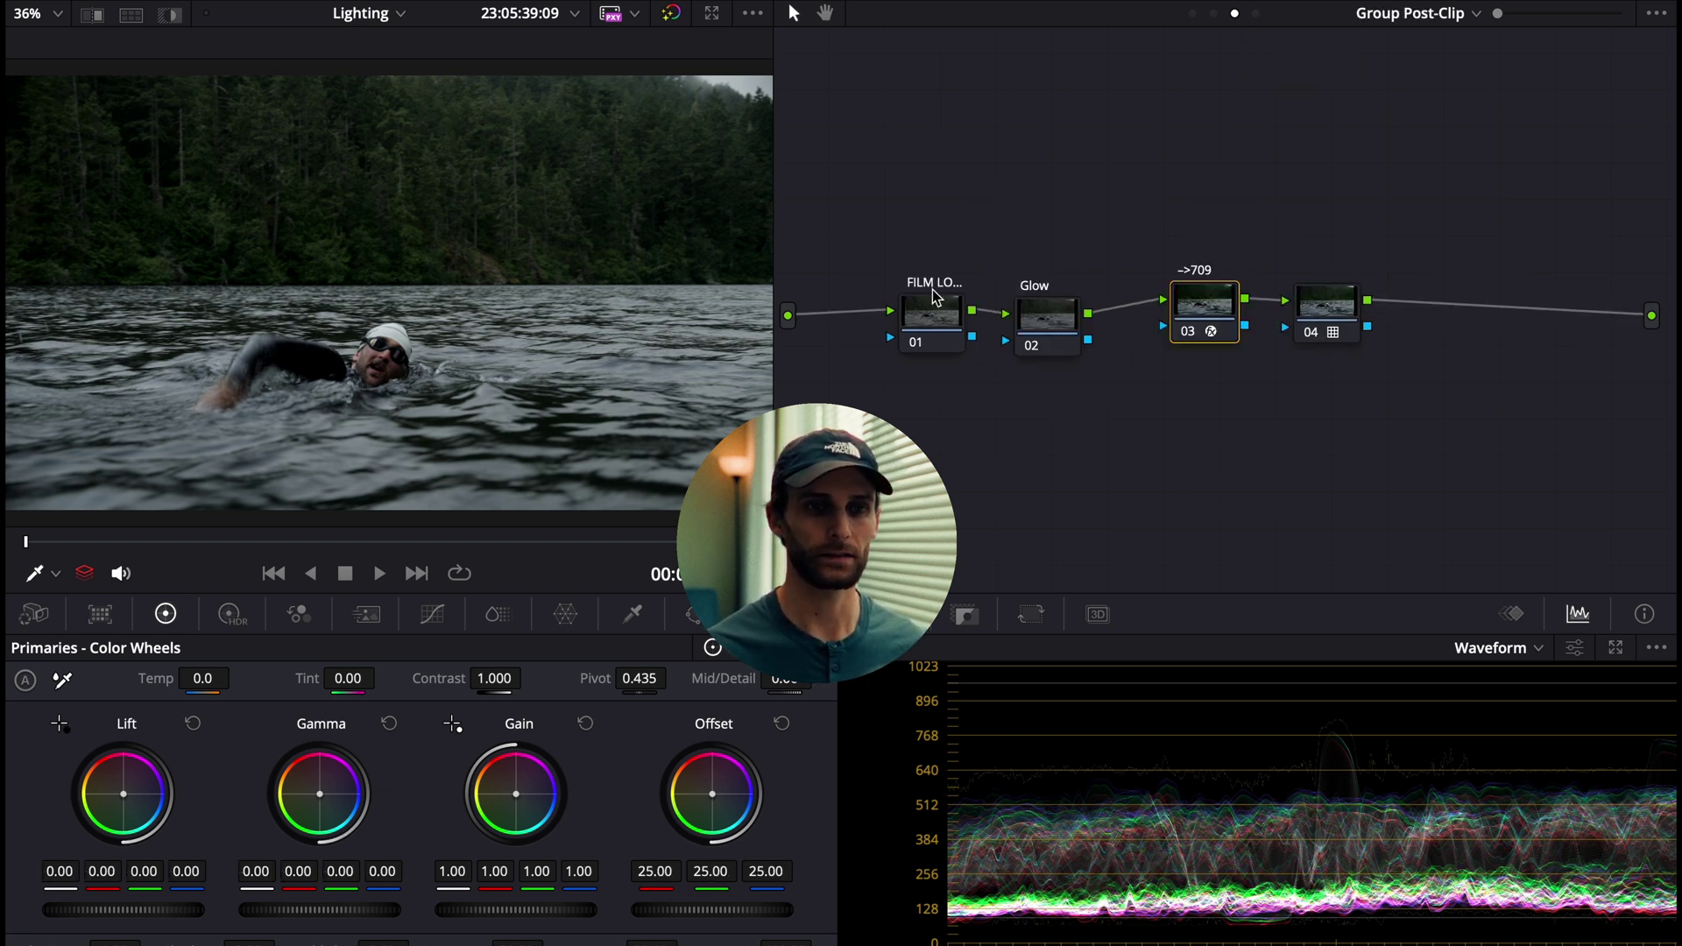
pyautogui.click(911, 320)
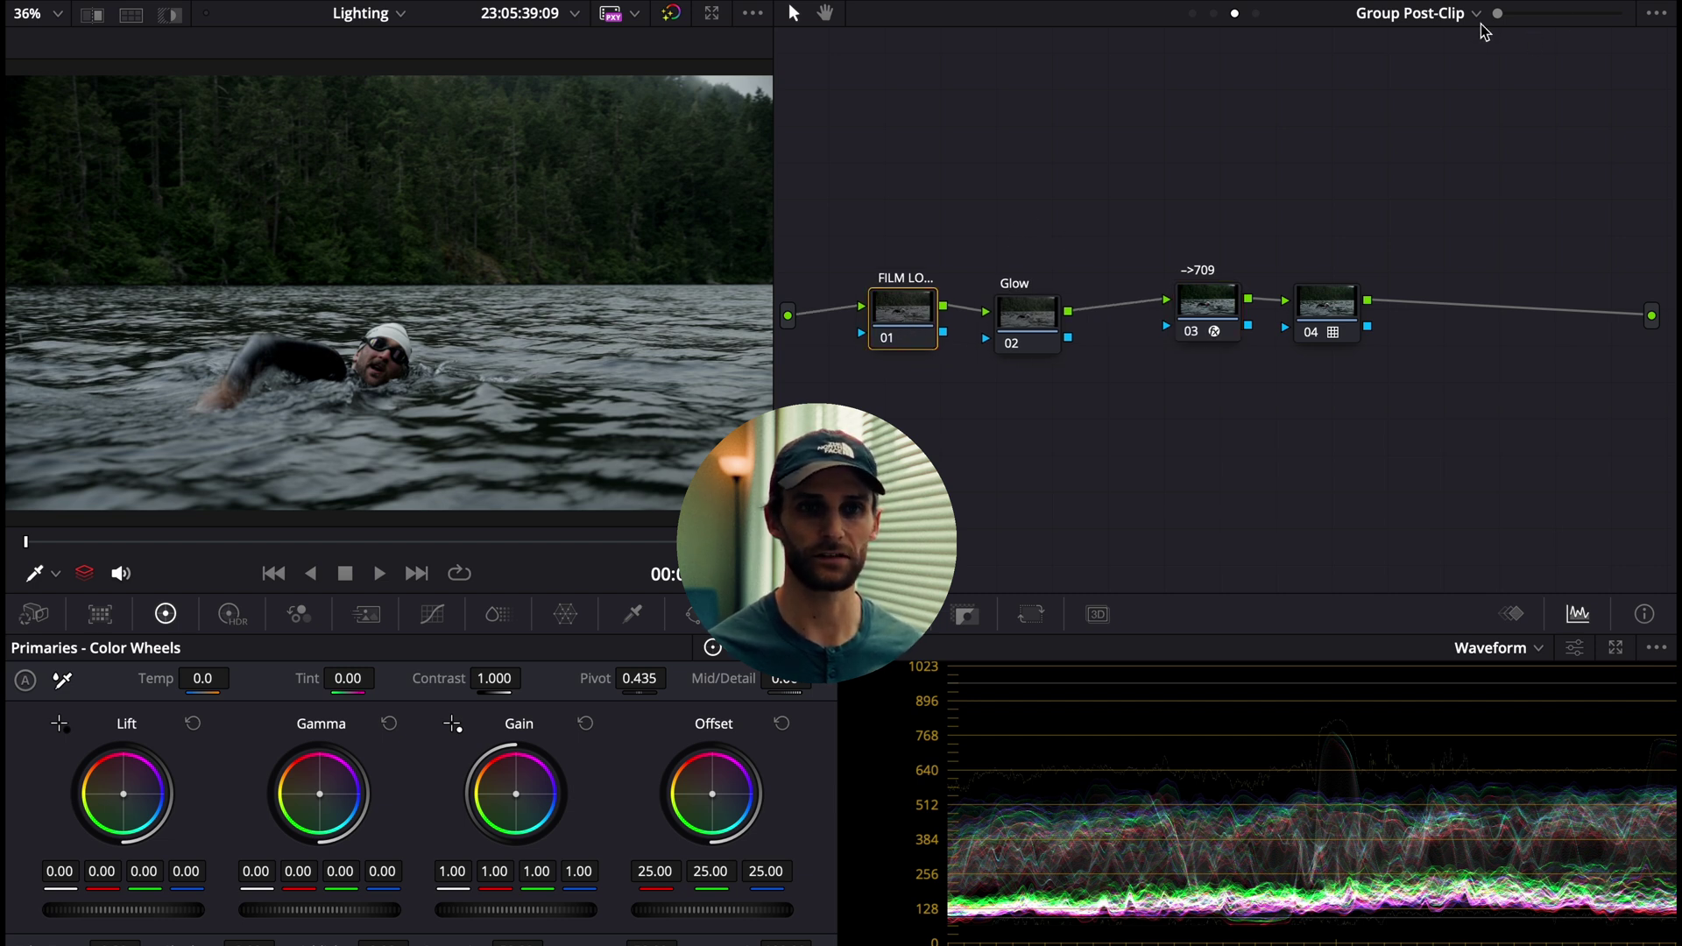
pyautogui.click(1590, 4)
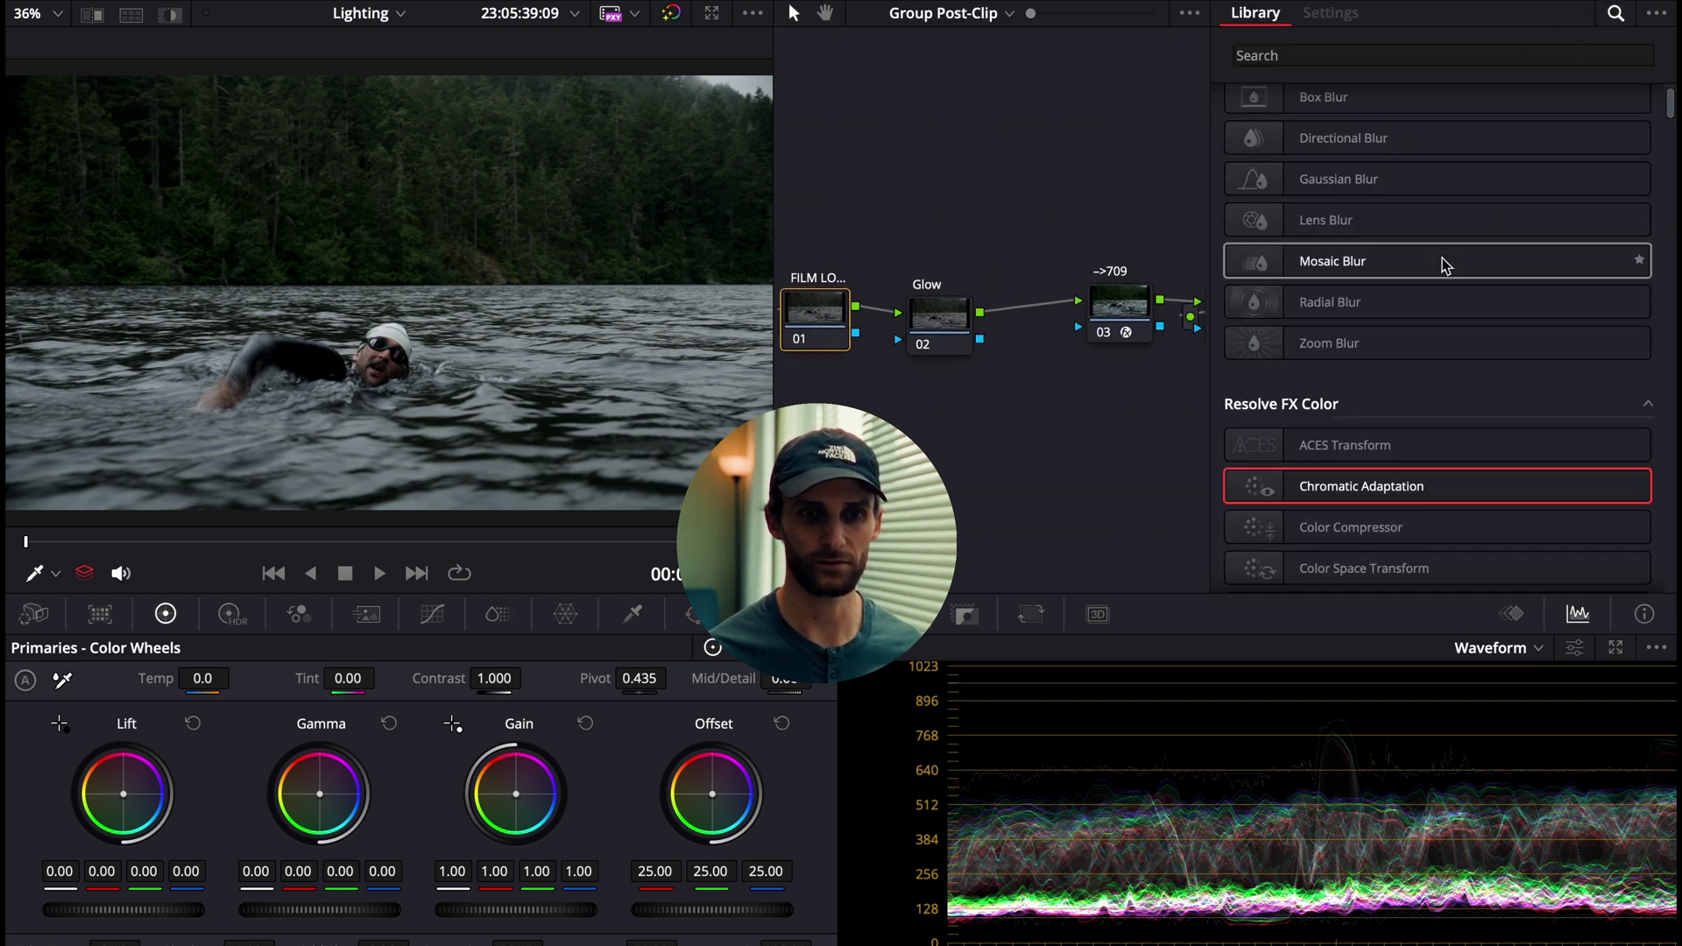
pyautogui.click(1410, 77)
pyautogui.write('film')
pyautogui.moveTo(1358, 266); pyautogui.dragTo(819, 320)
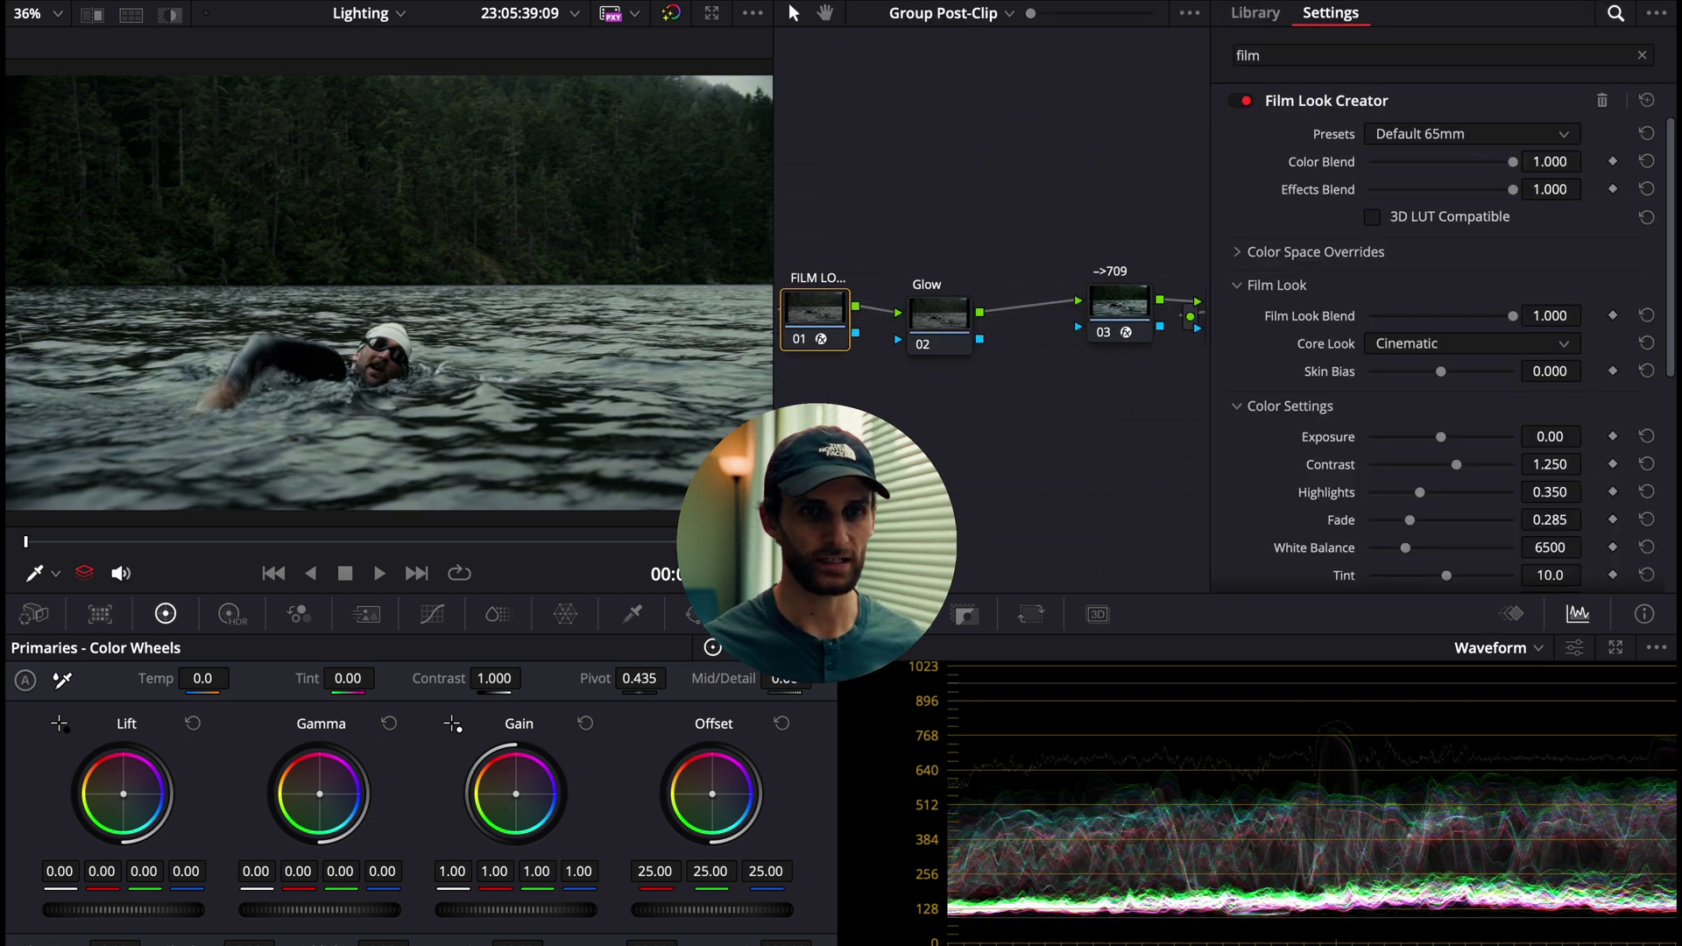
pyautogui.click(1447, 136)
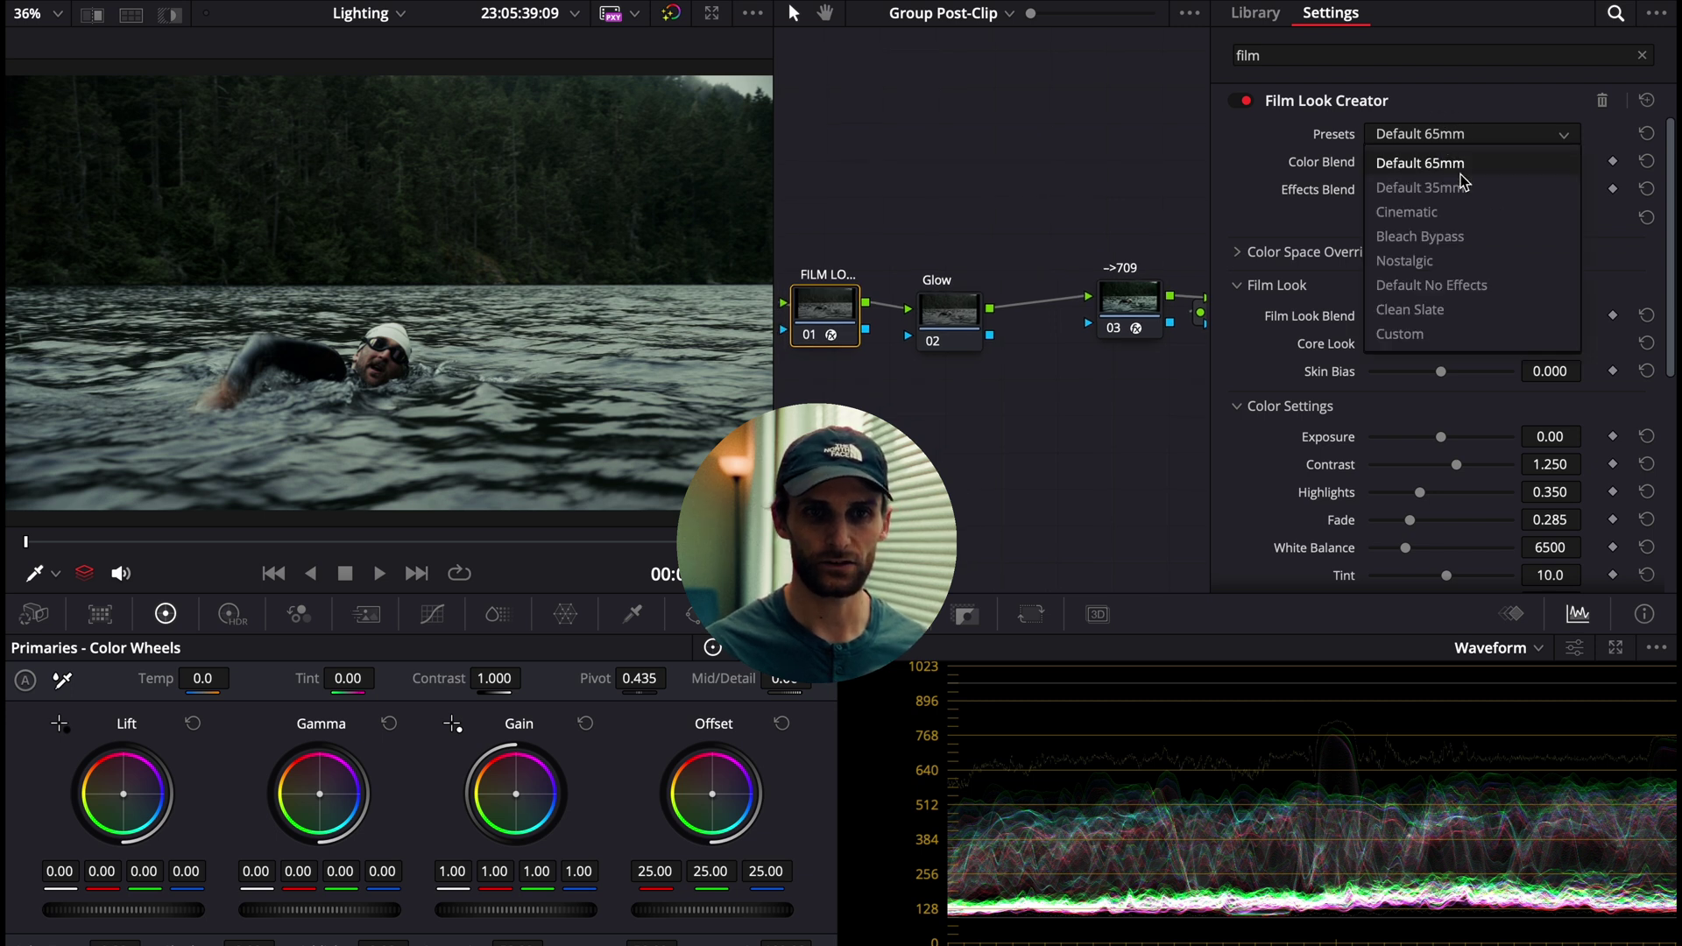
pyautogui.click(1450, 310)
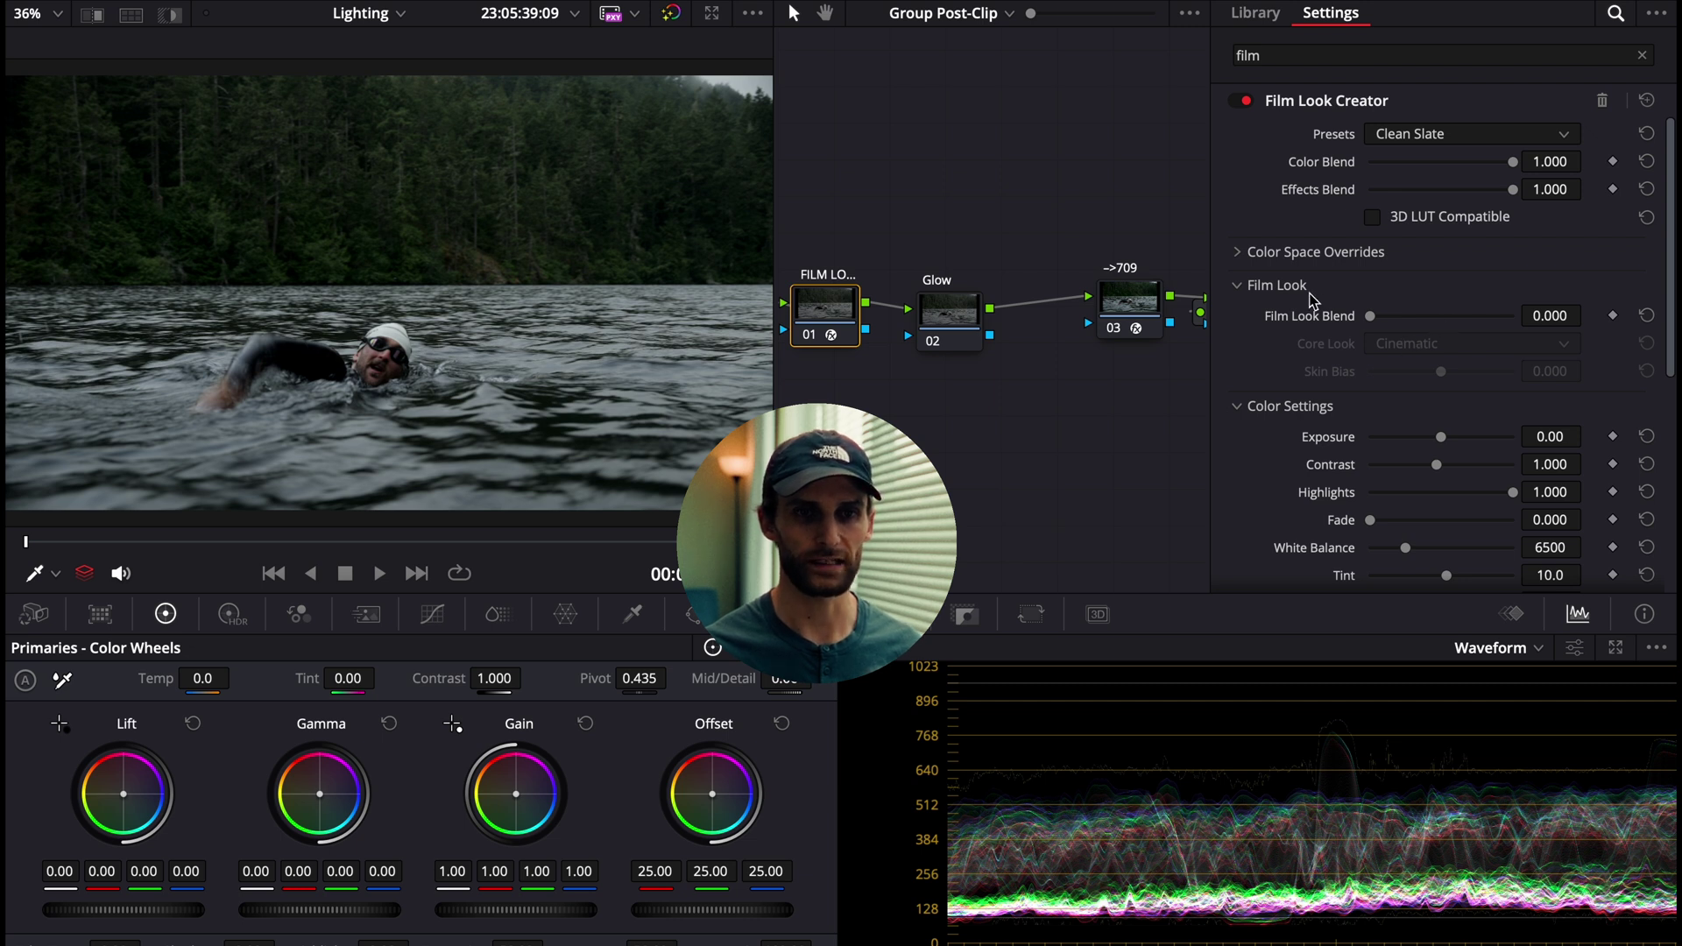
# Step: Set the Film Look Blend to 0.519 and choose Rochester as the Core Look
pyautogui.scroll(-2, 1310, 294)
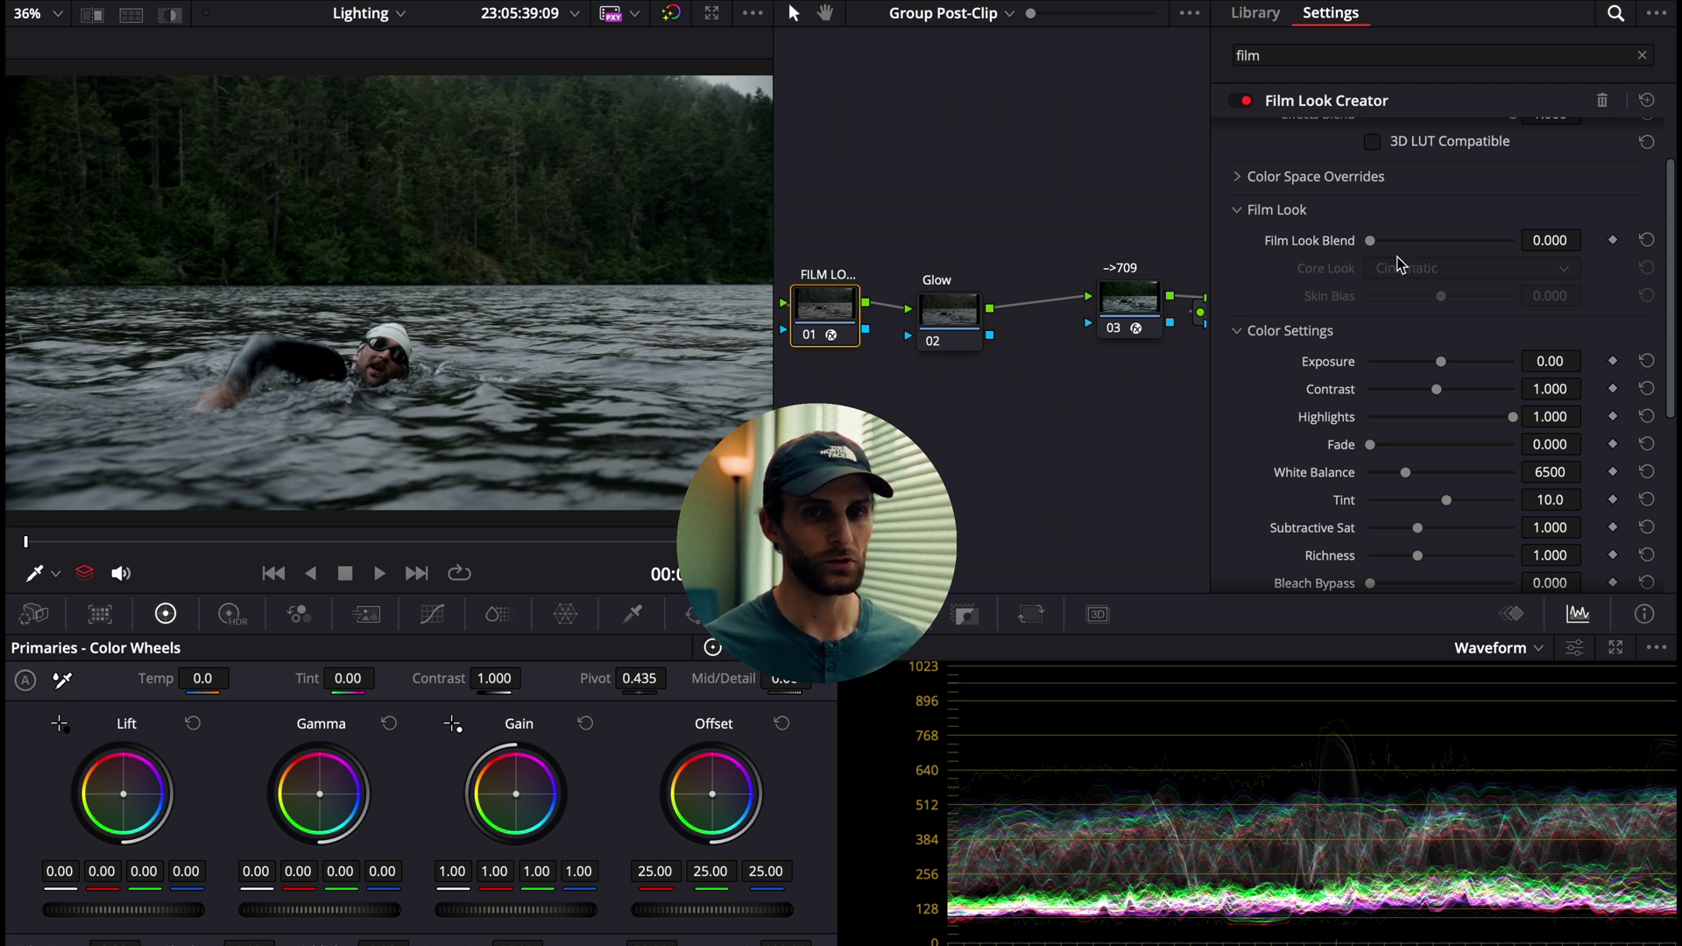
pyautogui.moveTo(1427, 243); pyautogui.dragTo(1450, 247)
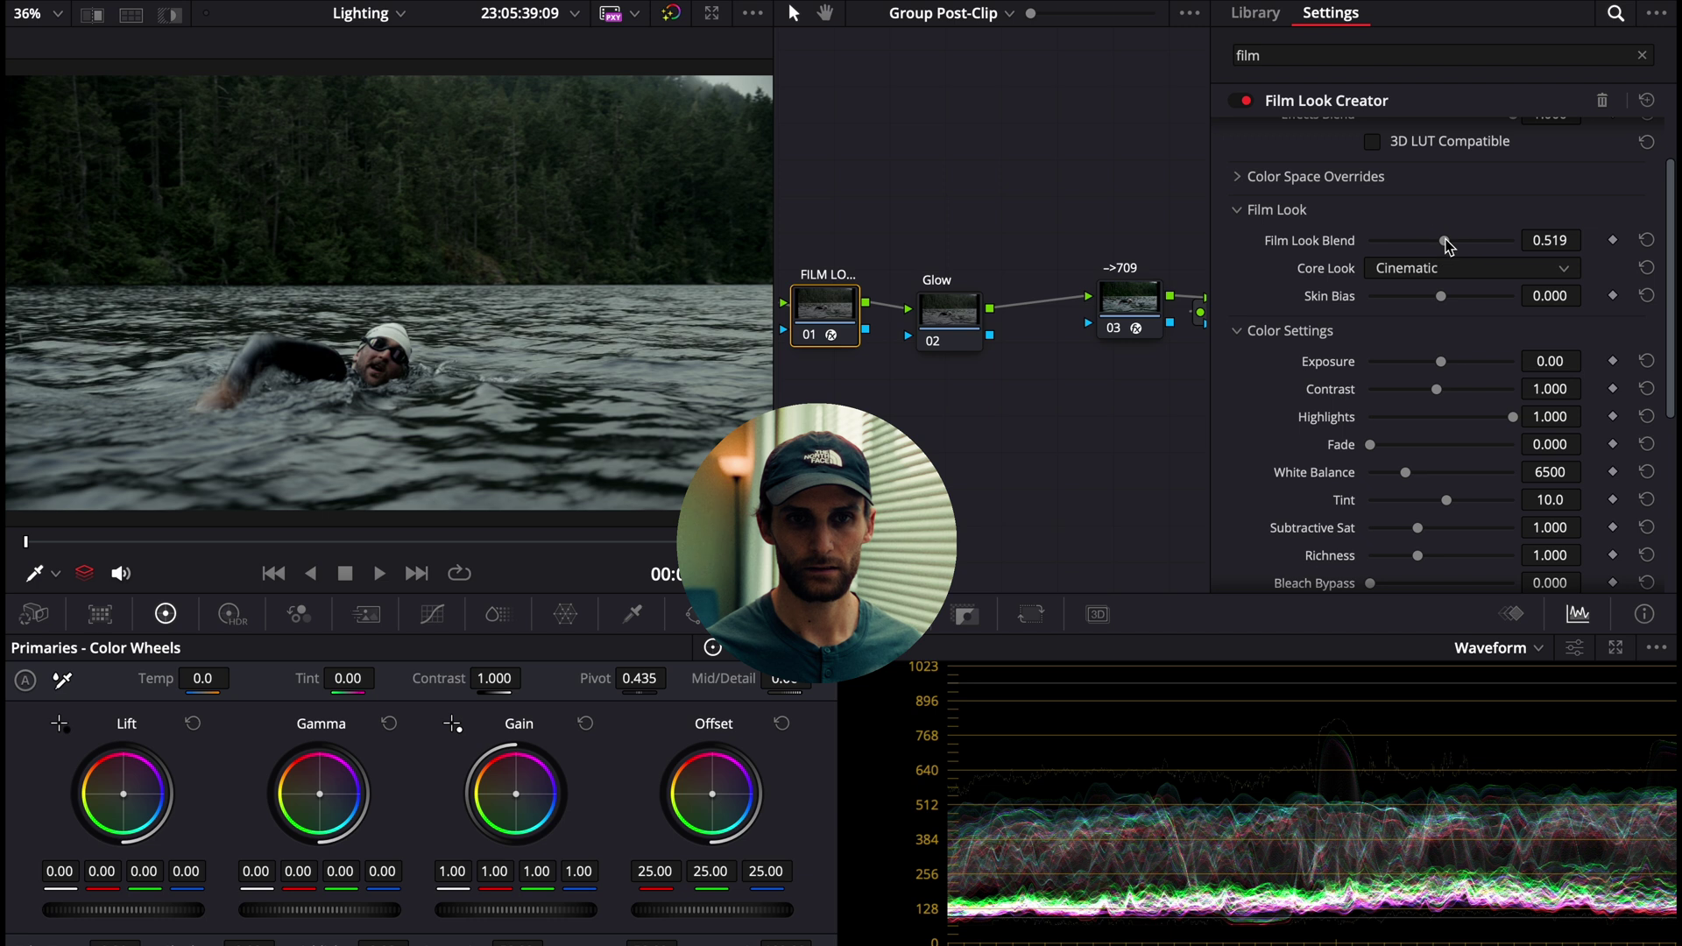
pyautogui.click(1477, 271)
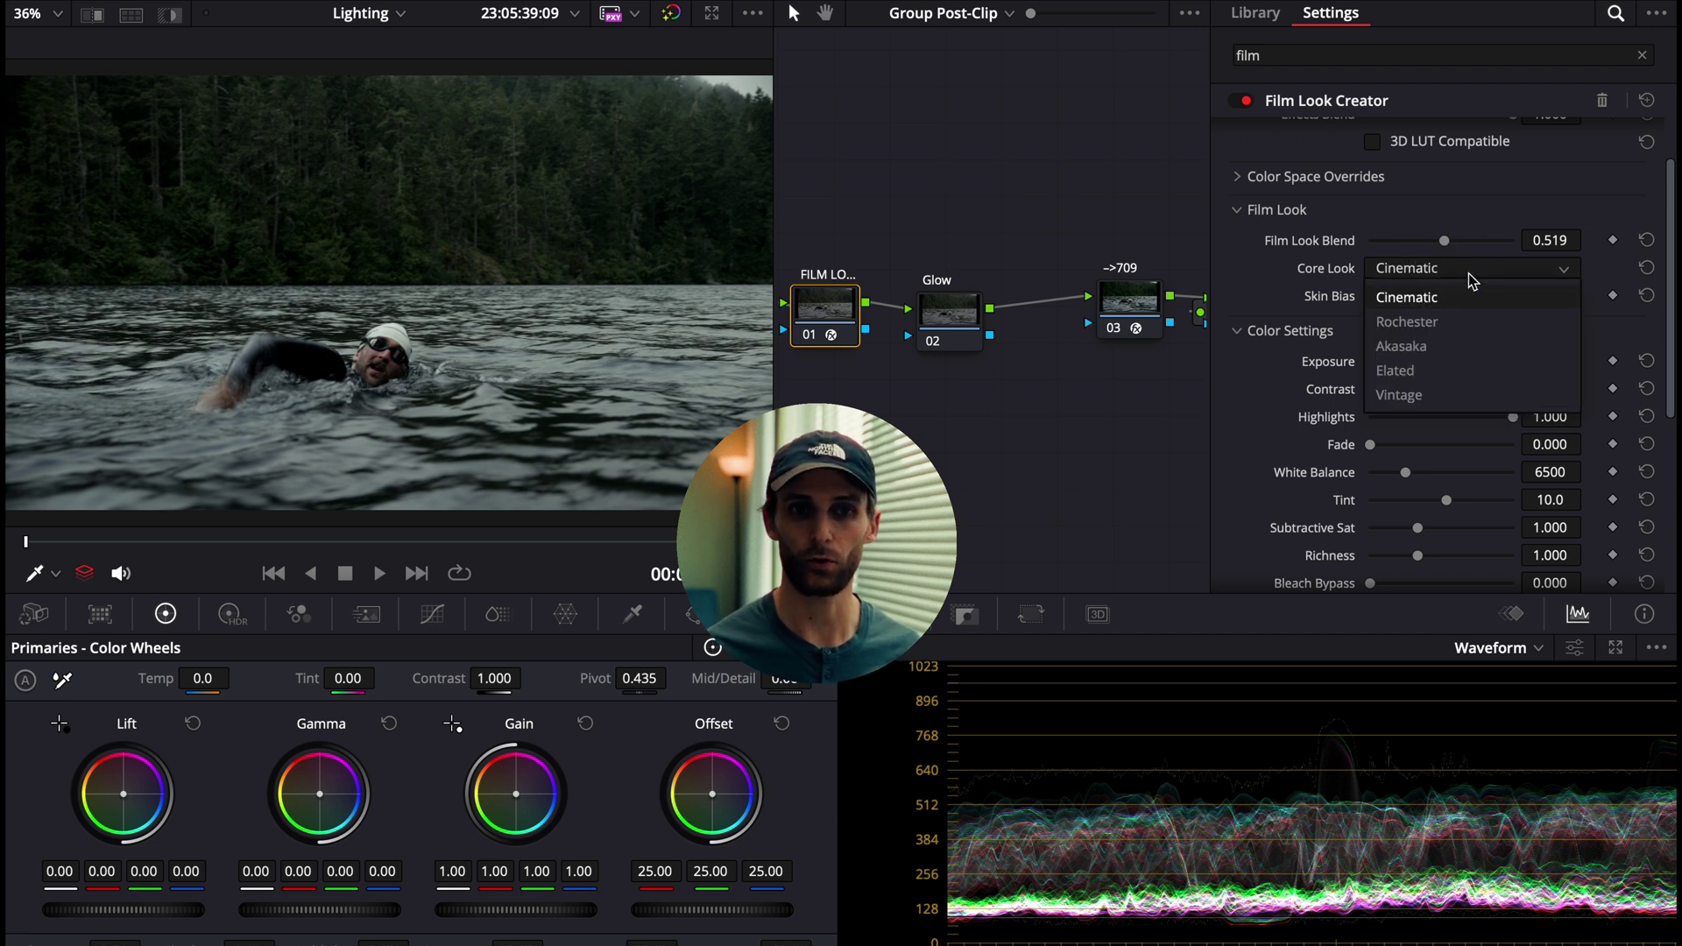
pyautogui.click(1454, 325)
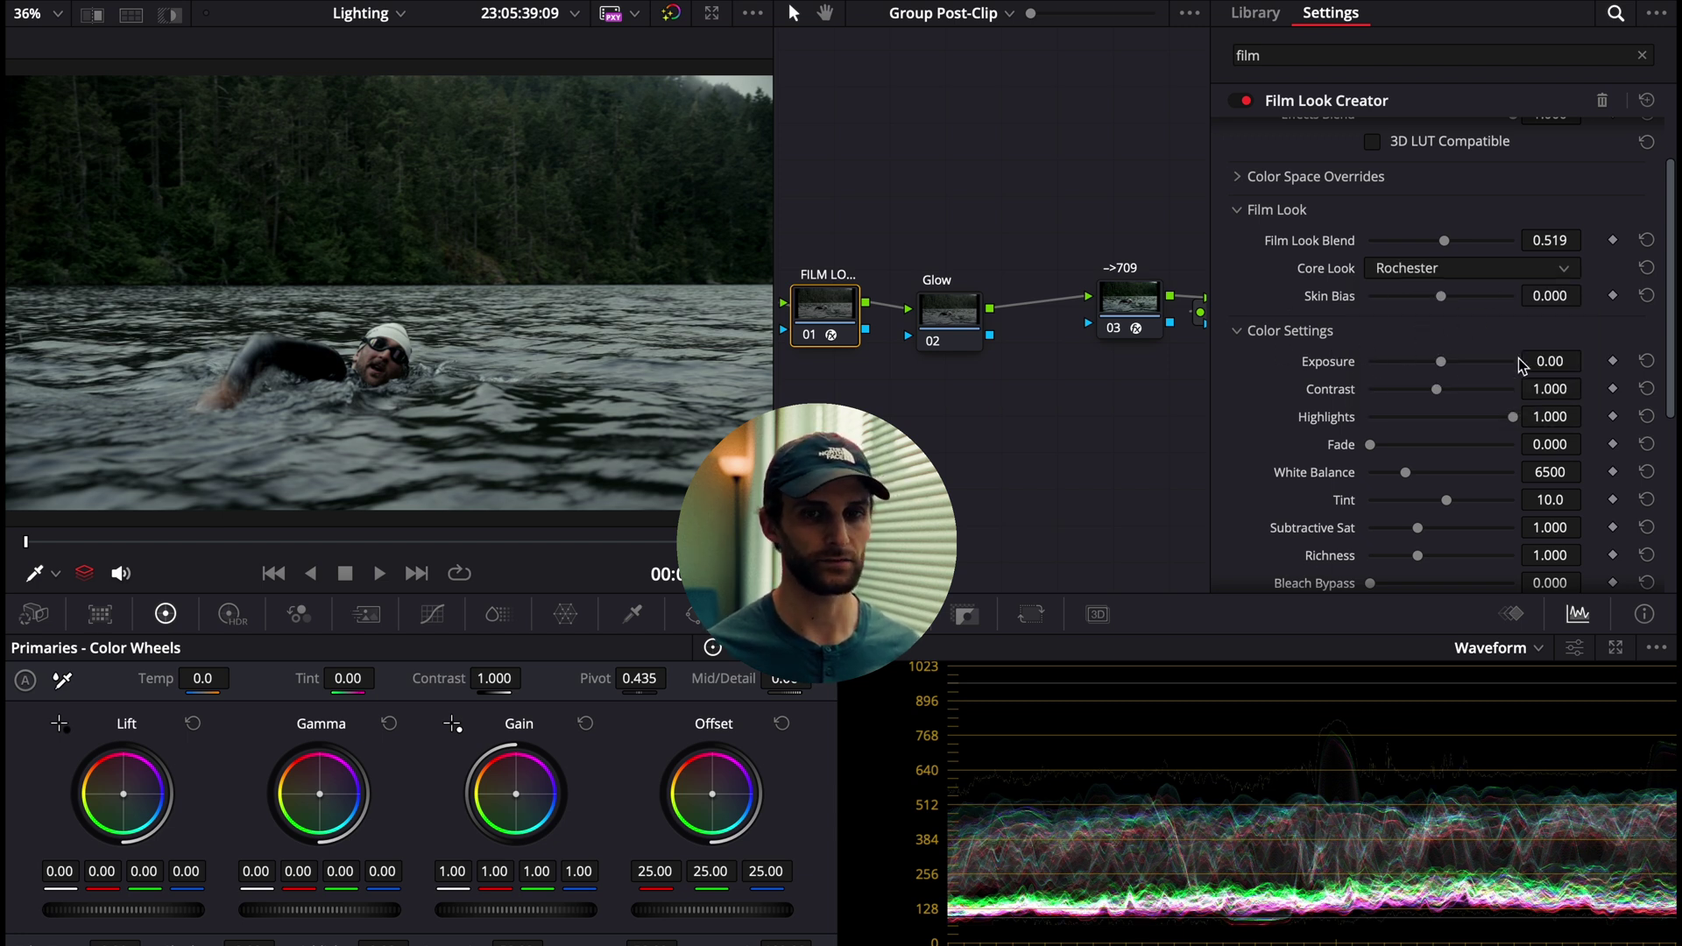
# Step: In the film look's color settings, set Contrast to 1.057, Highlights to 0.791, White Balance to 5628 and Tint to 3.8
pyautogui.moveTo(1563, 387); pyautogui.dragTo(1630, 385)
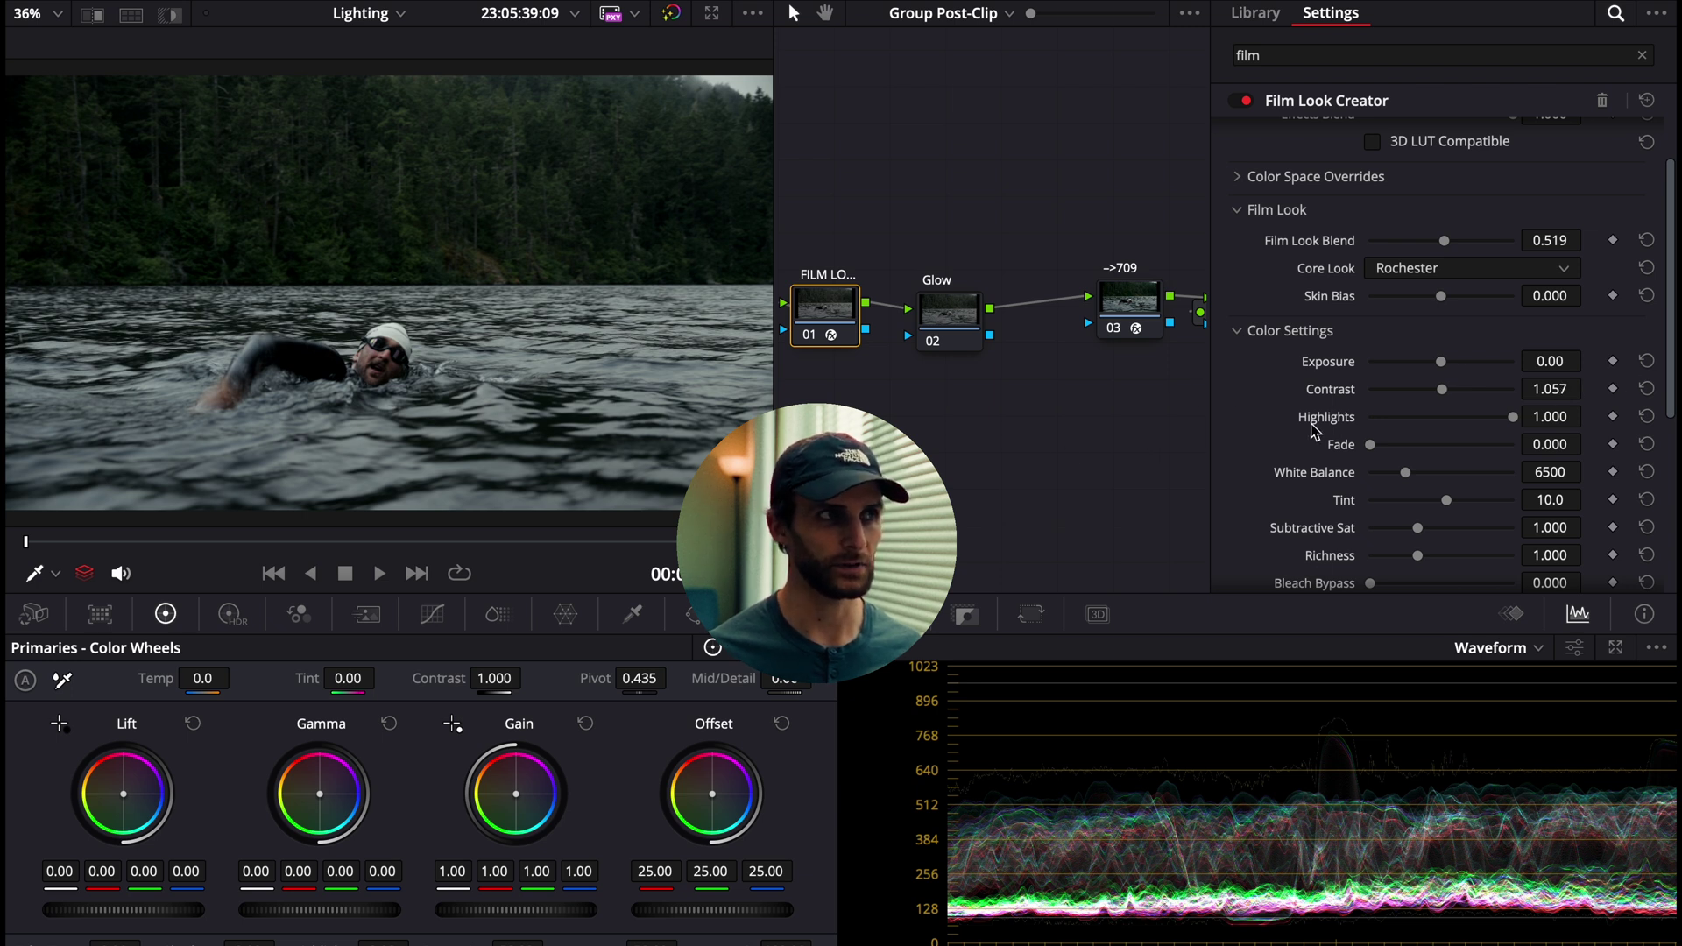
pyautogui.moveTo(1564, 417); pyautogui.dragTo(1327, 477)
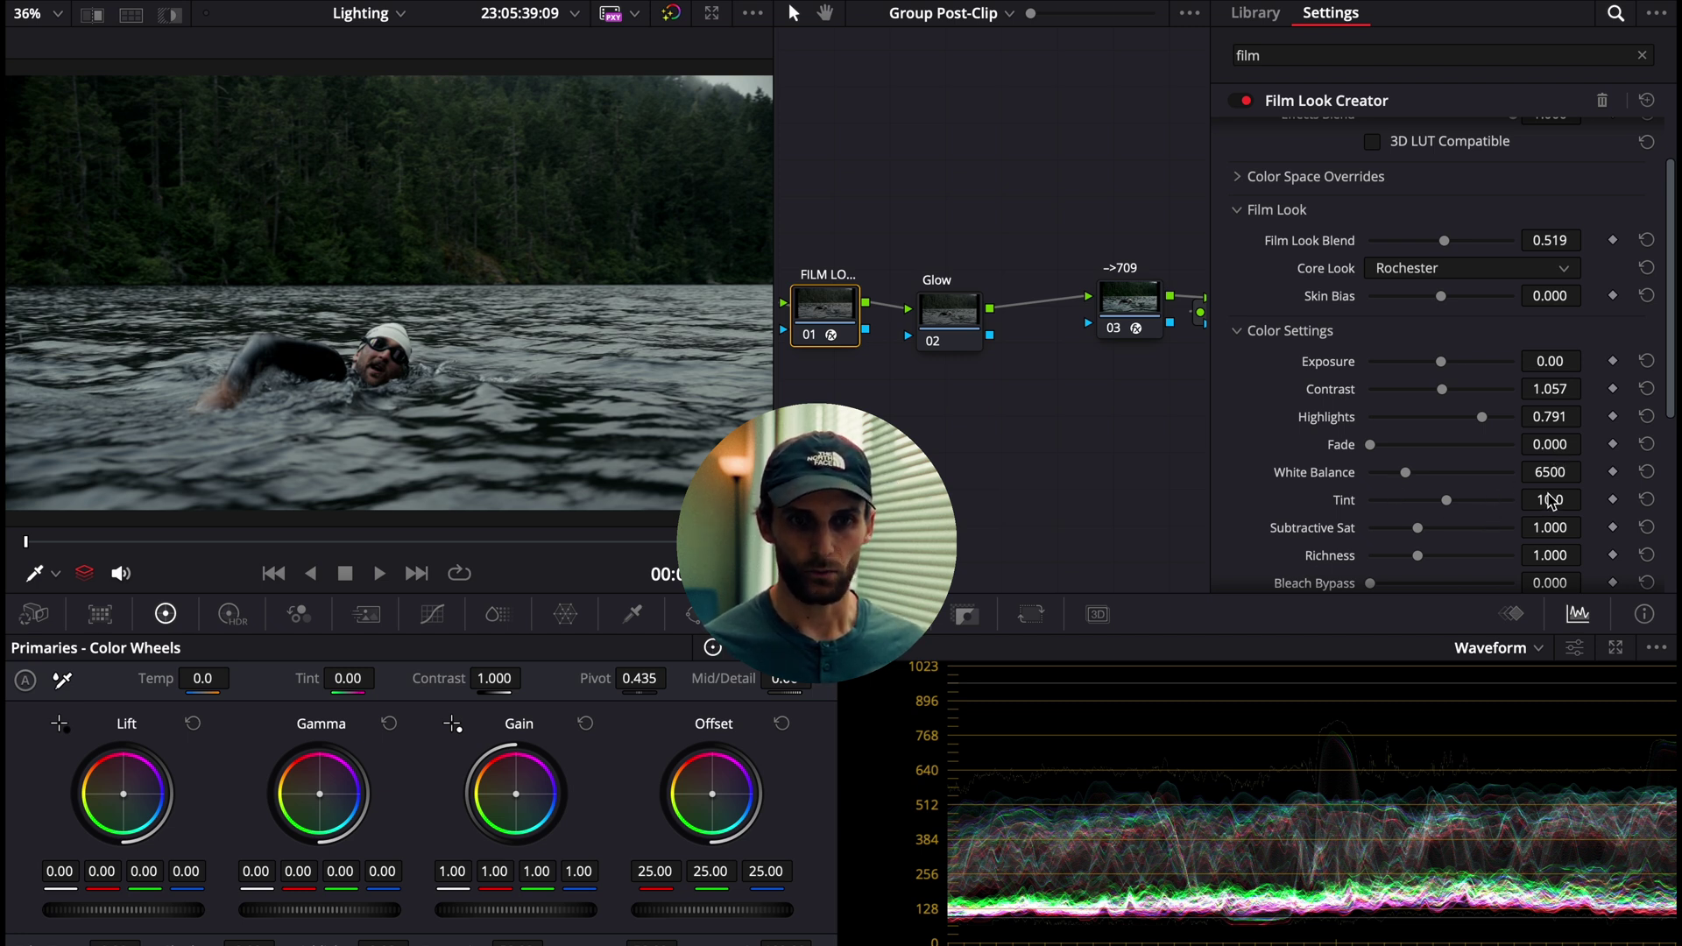
pyautogui.moveTo(1549, 473); pyautogui.dragTo(1501, 474)
pyautogui.moveTo(1063, 539); pyautogui.dragTo(580, 602)
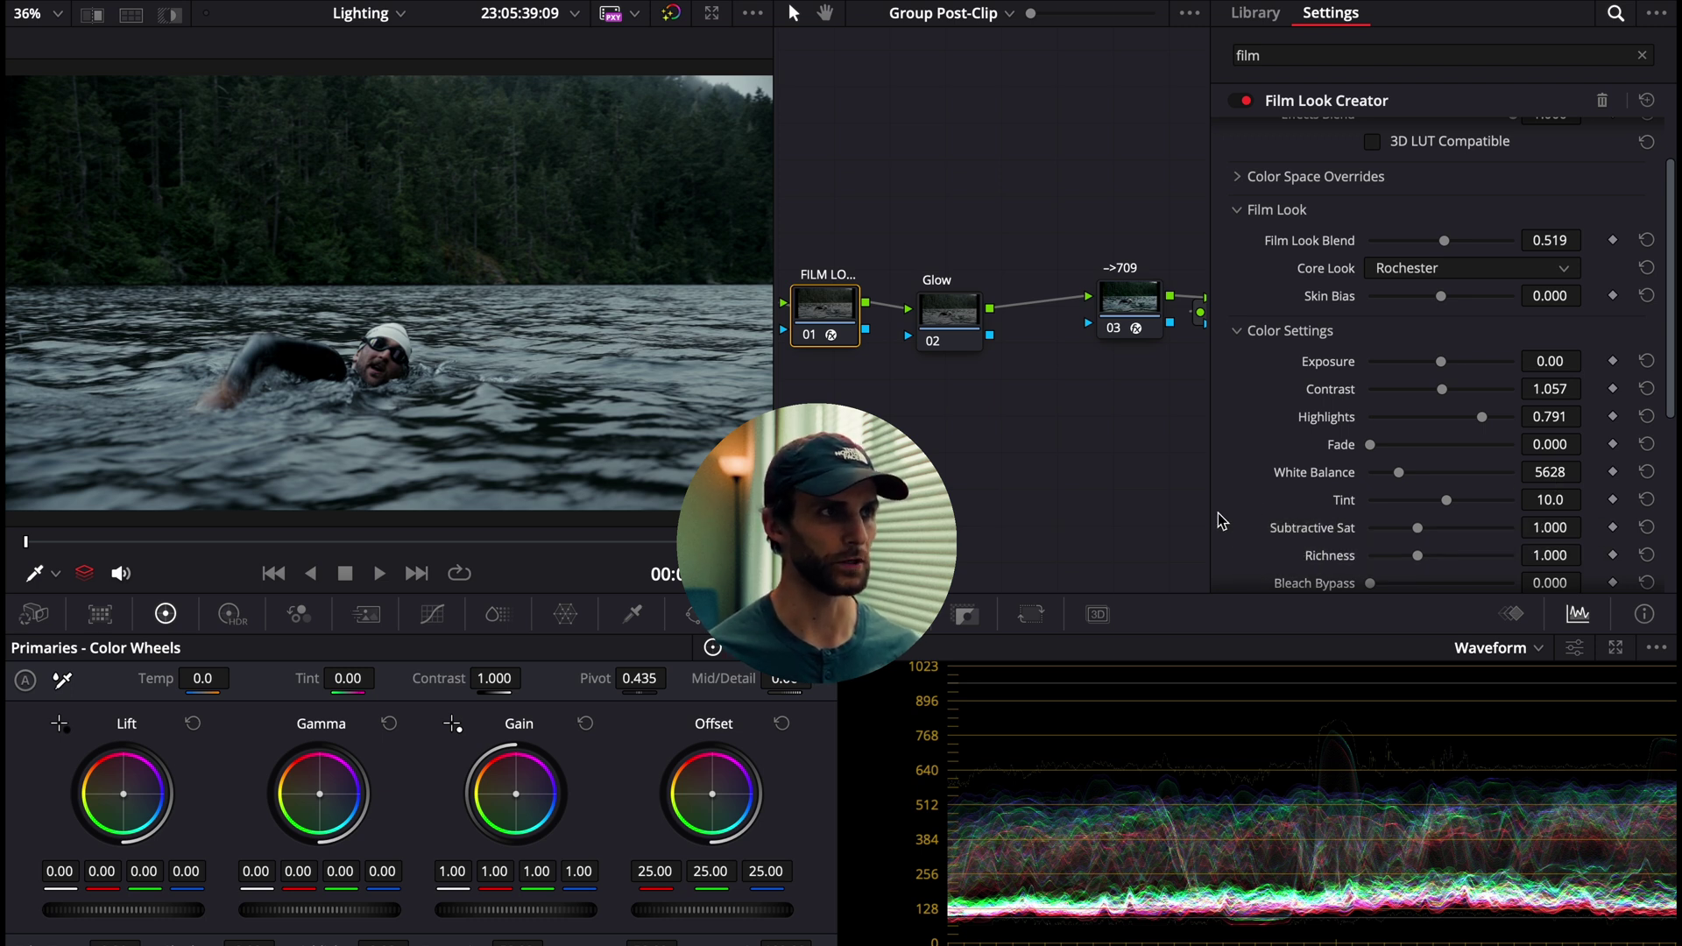
pyautogui.moveTo(1550, 499); pyautogui.dragTo(1480, 527)
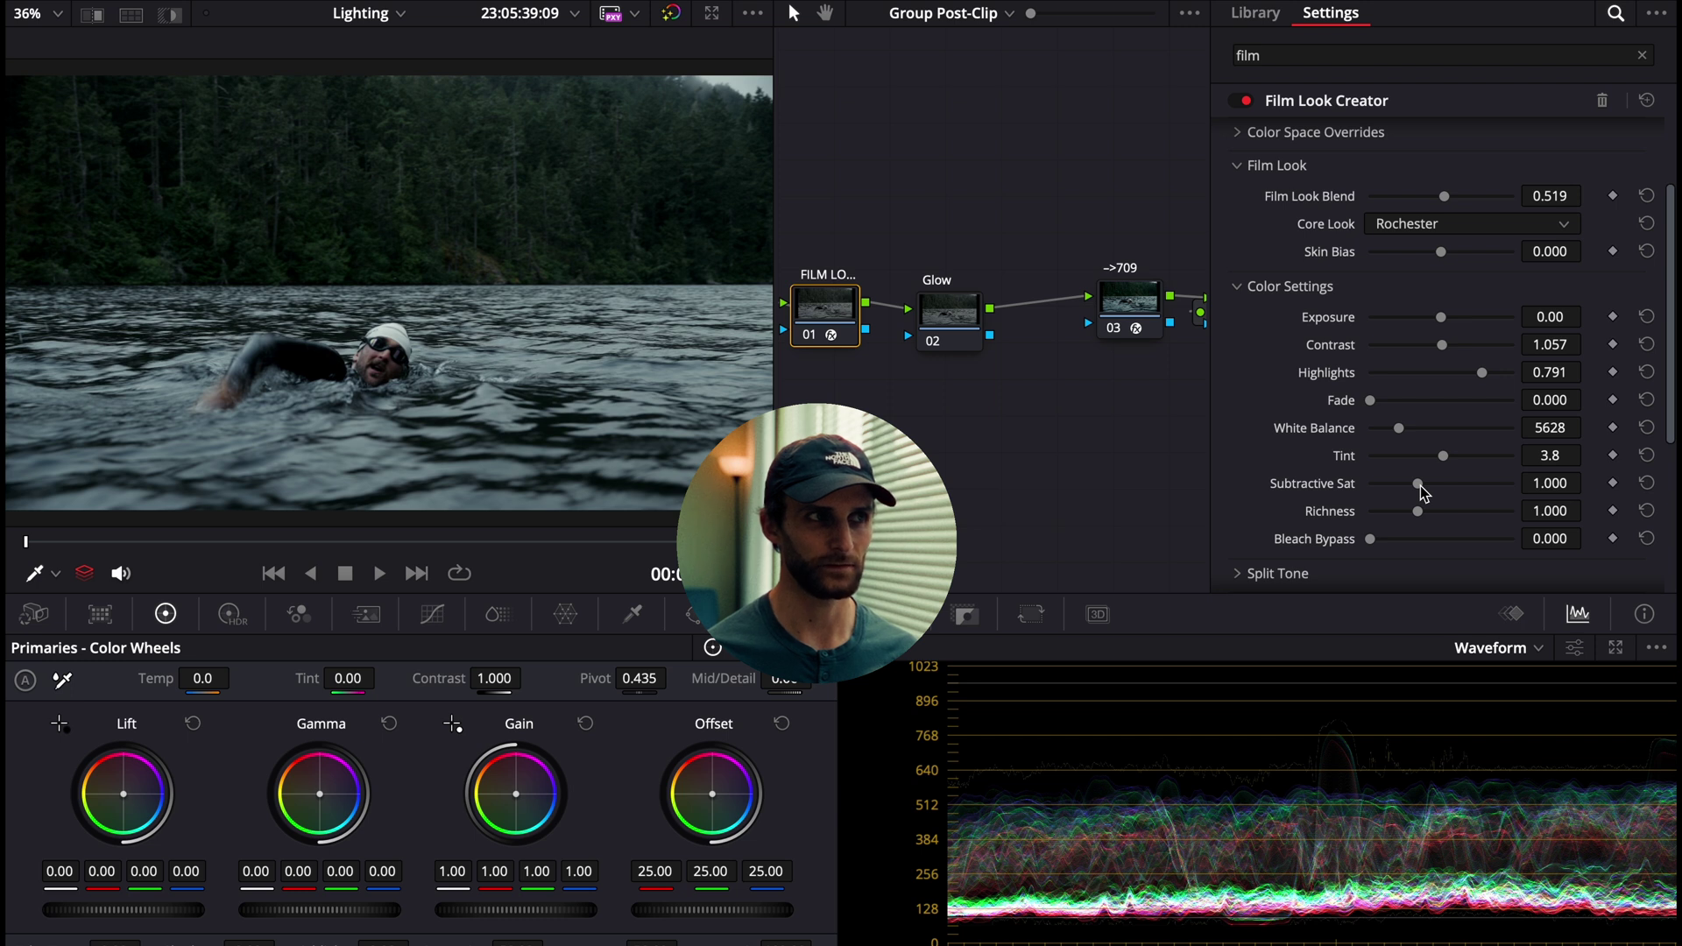
# Step: Set the film look's Subtractive Sat to 1.837 and Richness to 1.023
pyautogui.moveTo(1420, 485); pyautogui.dragTo(1458, 487)
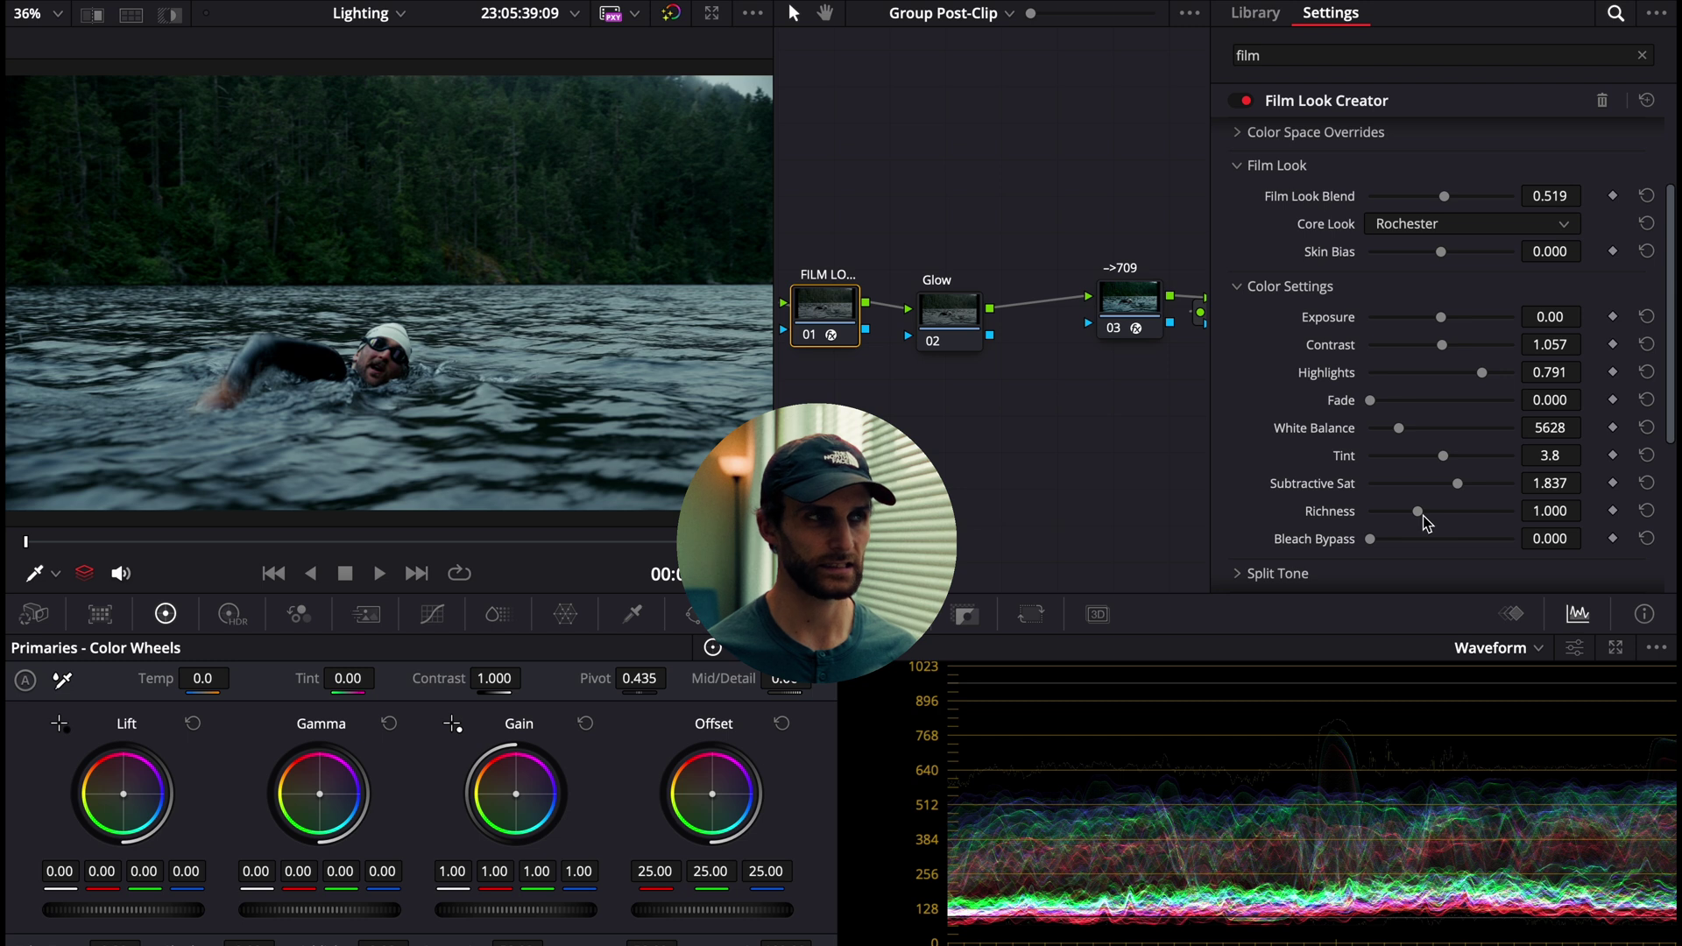
pyautogui.moveTo(1422, 518); pyautogui.dragTo(1422, 517)
pyautogui.moveTo(1572, 513); pyautogui.dragTo(1558, 512)
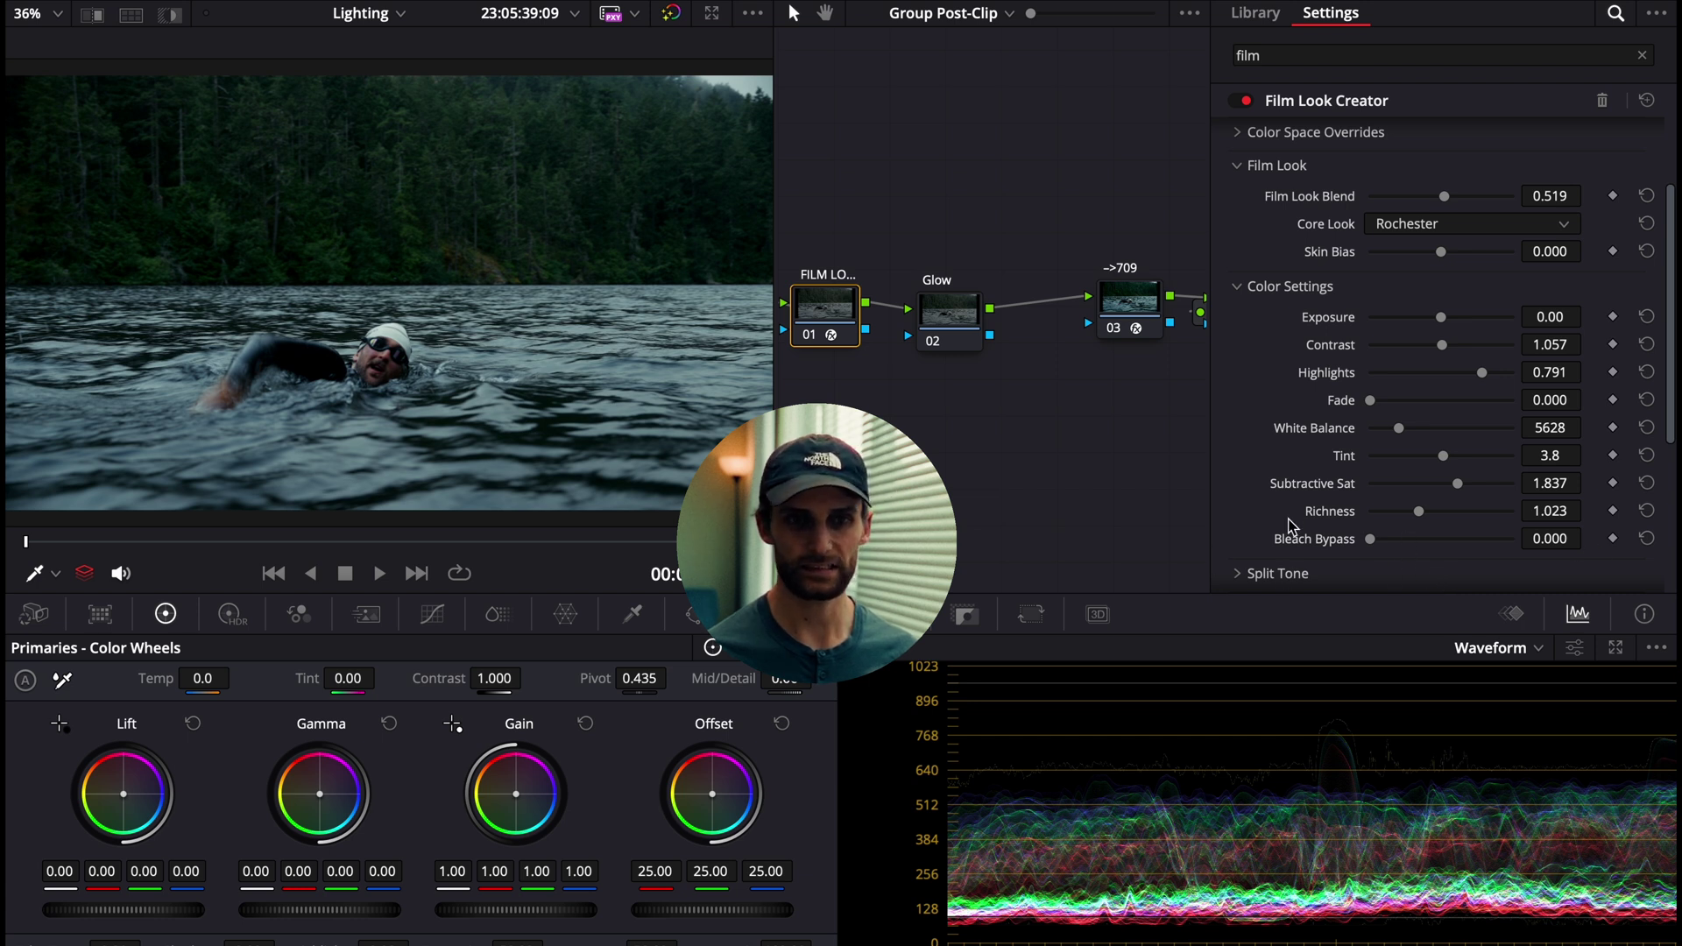
# Step: Enable Split Tone in Film Look Creator and set its Hue Angle to 47.4
pyautogui.scroll(-2, 1292, 525)
pyautogui.moveTo(1372, 455); pyautogui.dragTo(1175, 469)
pyautogui.click(1227, 489)
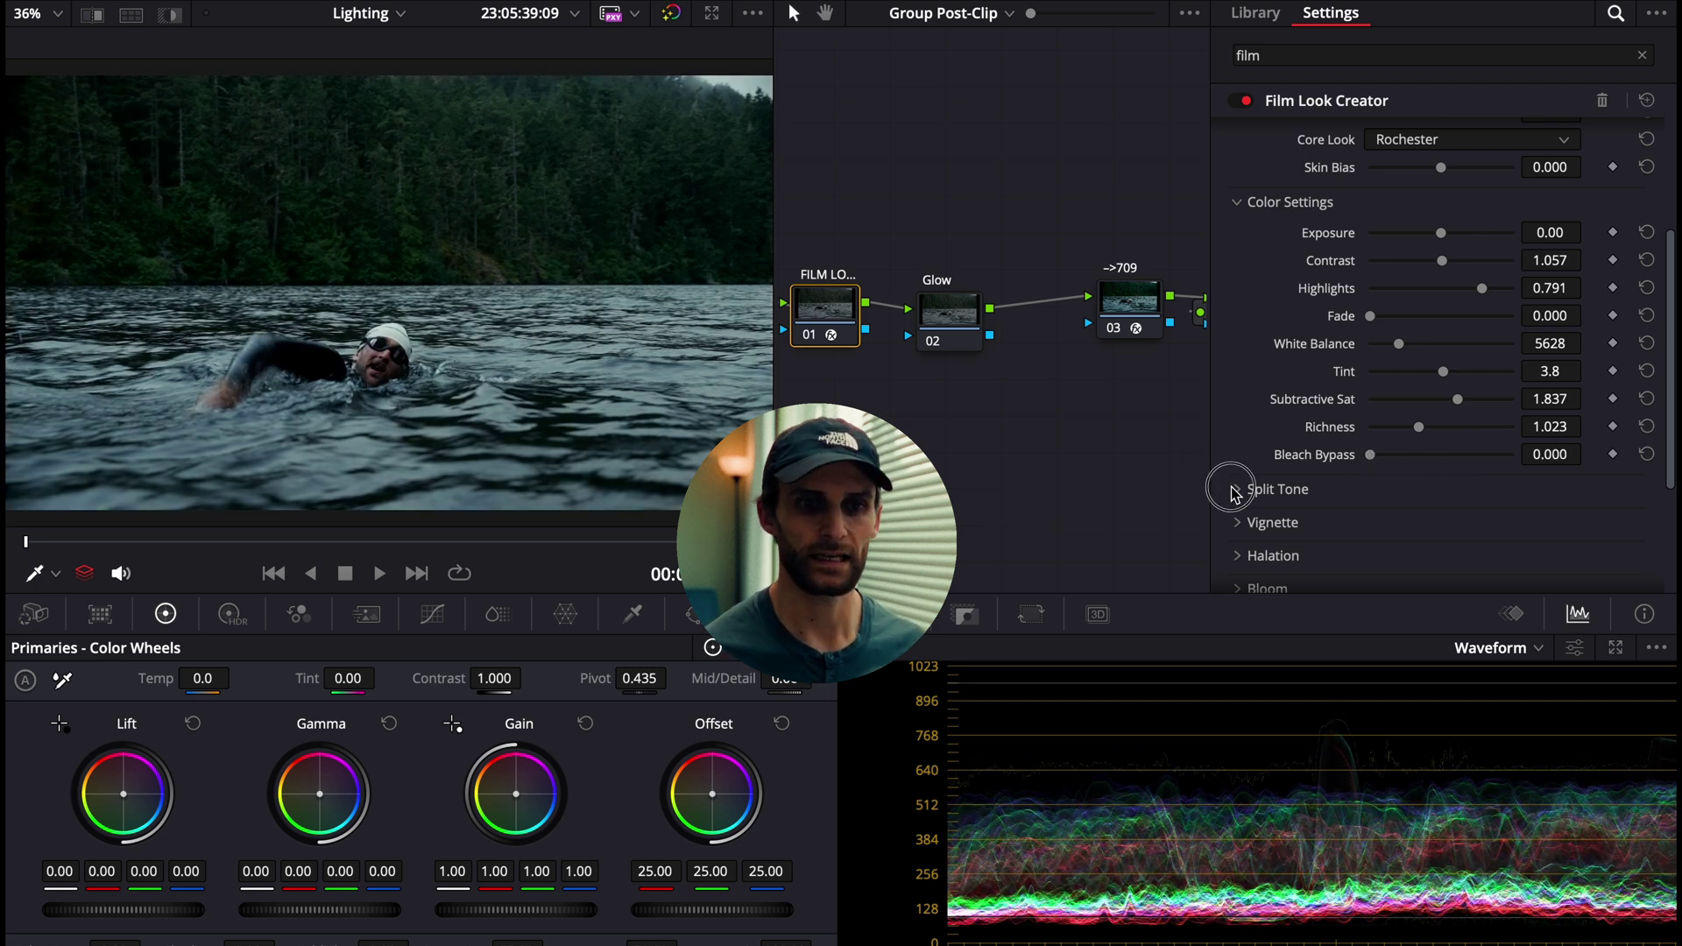
pyautogui.scroll(-3, 1227, 488)
pyautogui.click(1372, 393)
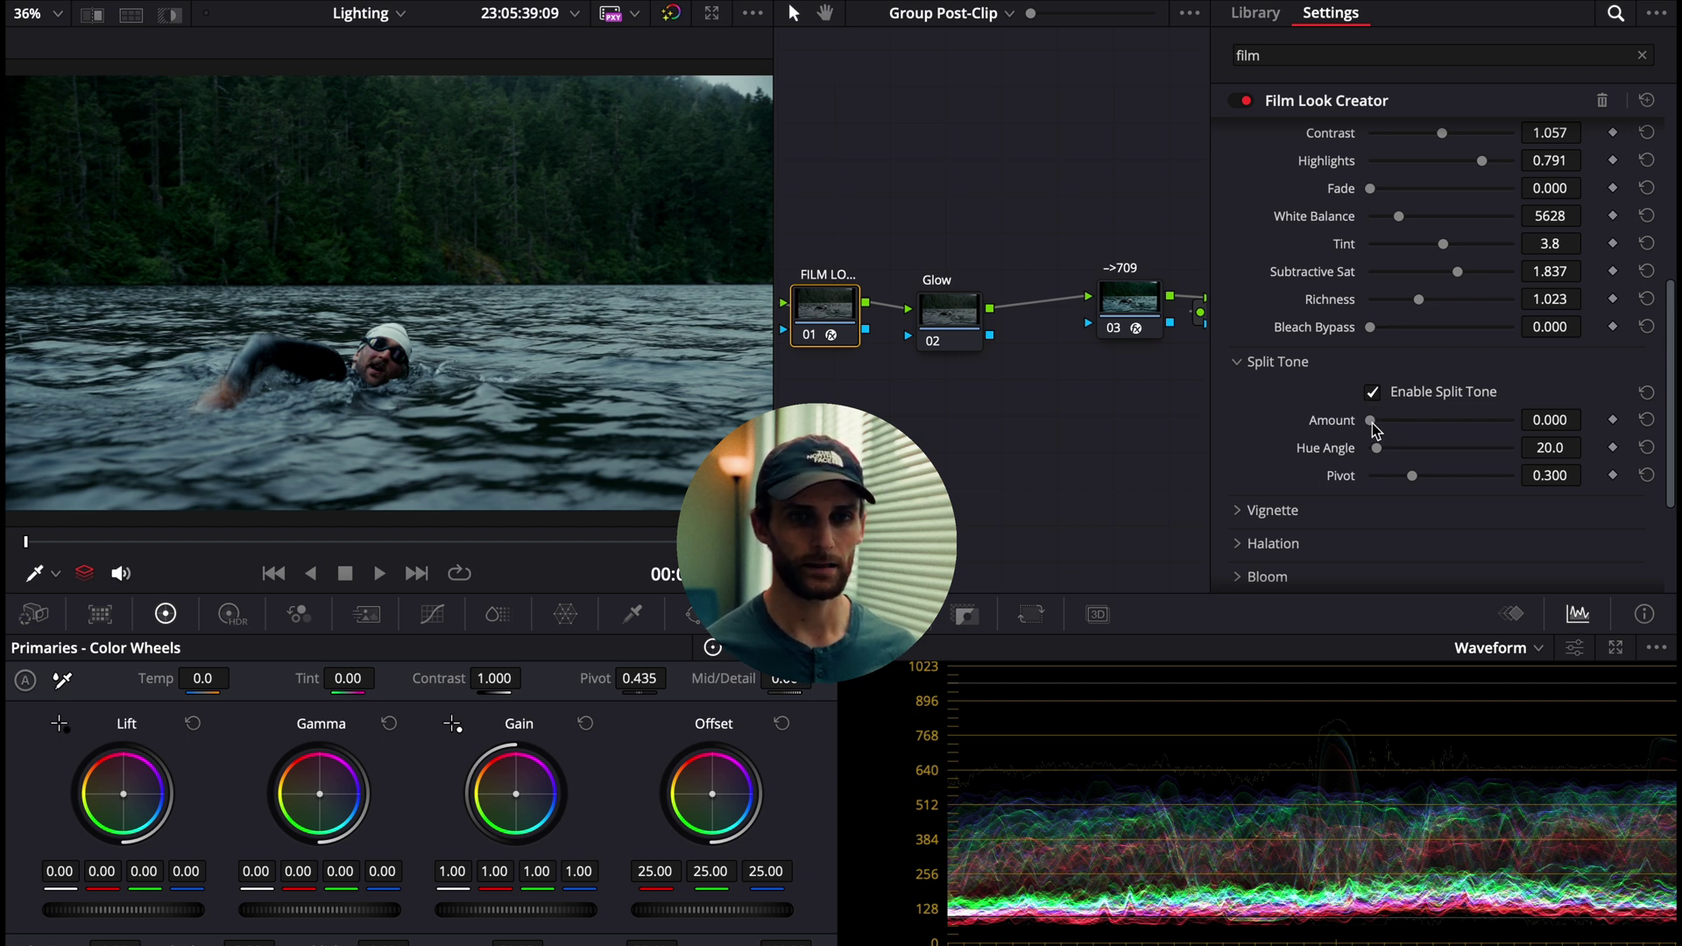
pyautogui.moveTo(1551, 448); pyautogui.dragTo(1549, 448)
pyautogui.click(1549, 447)
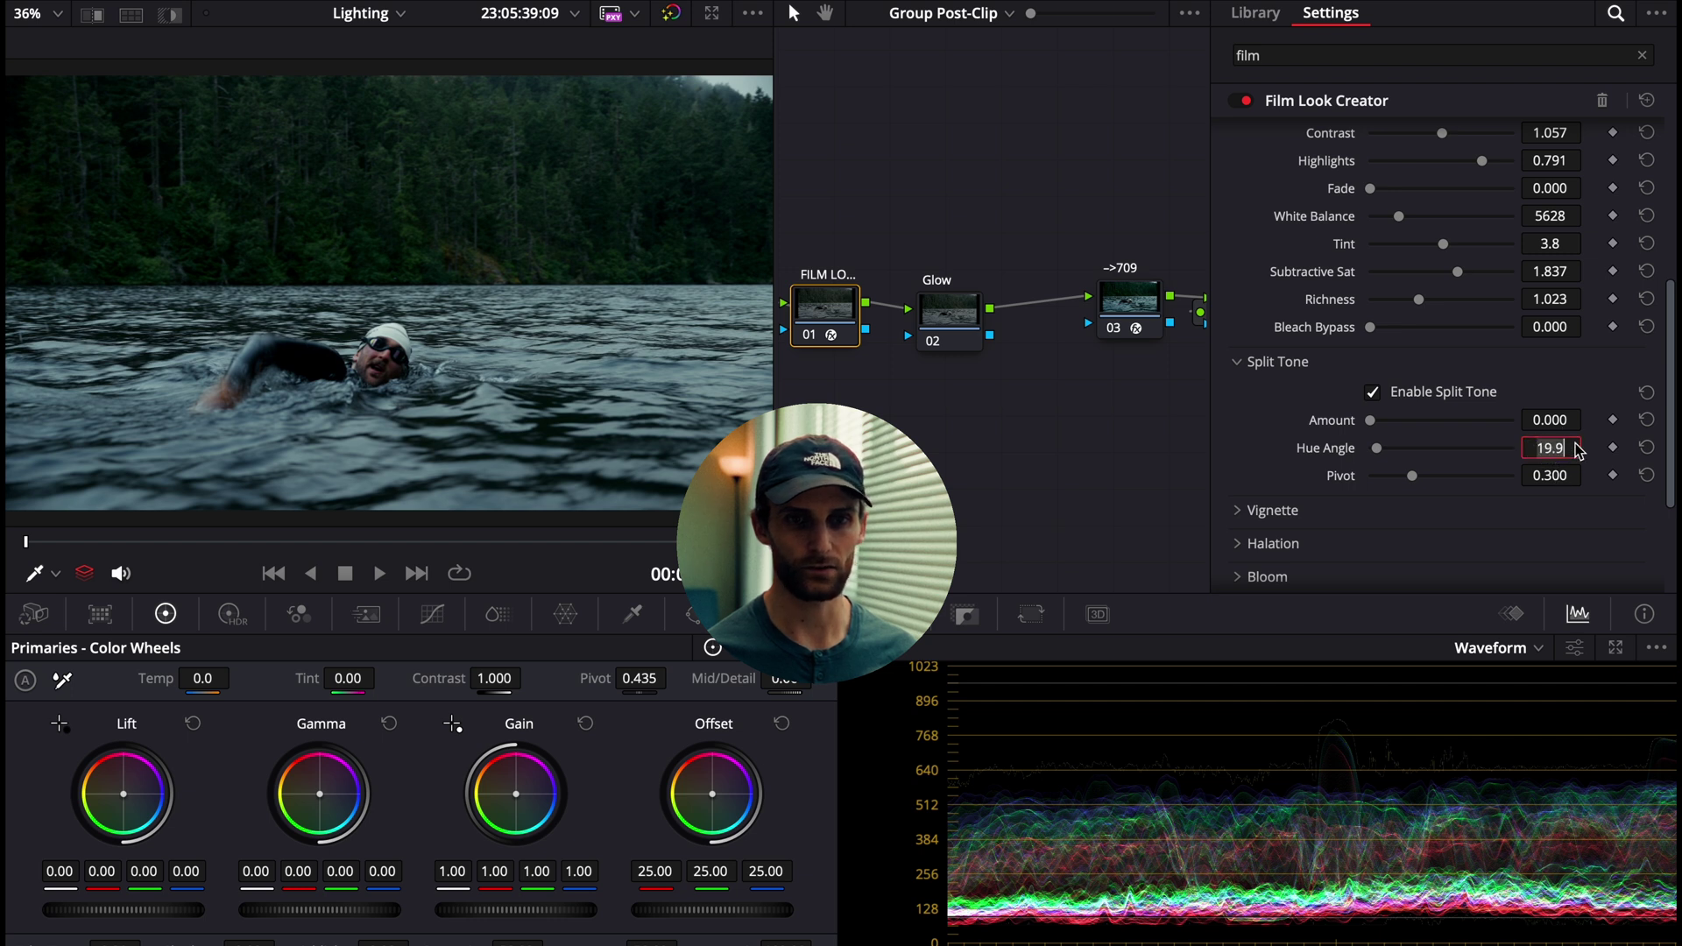
pyautogui.write('47')
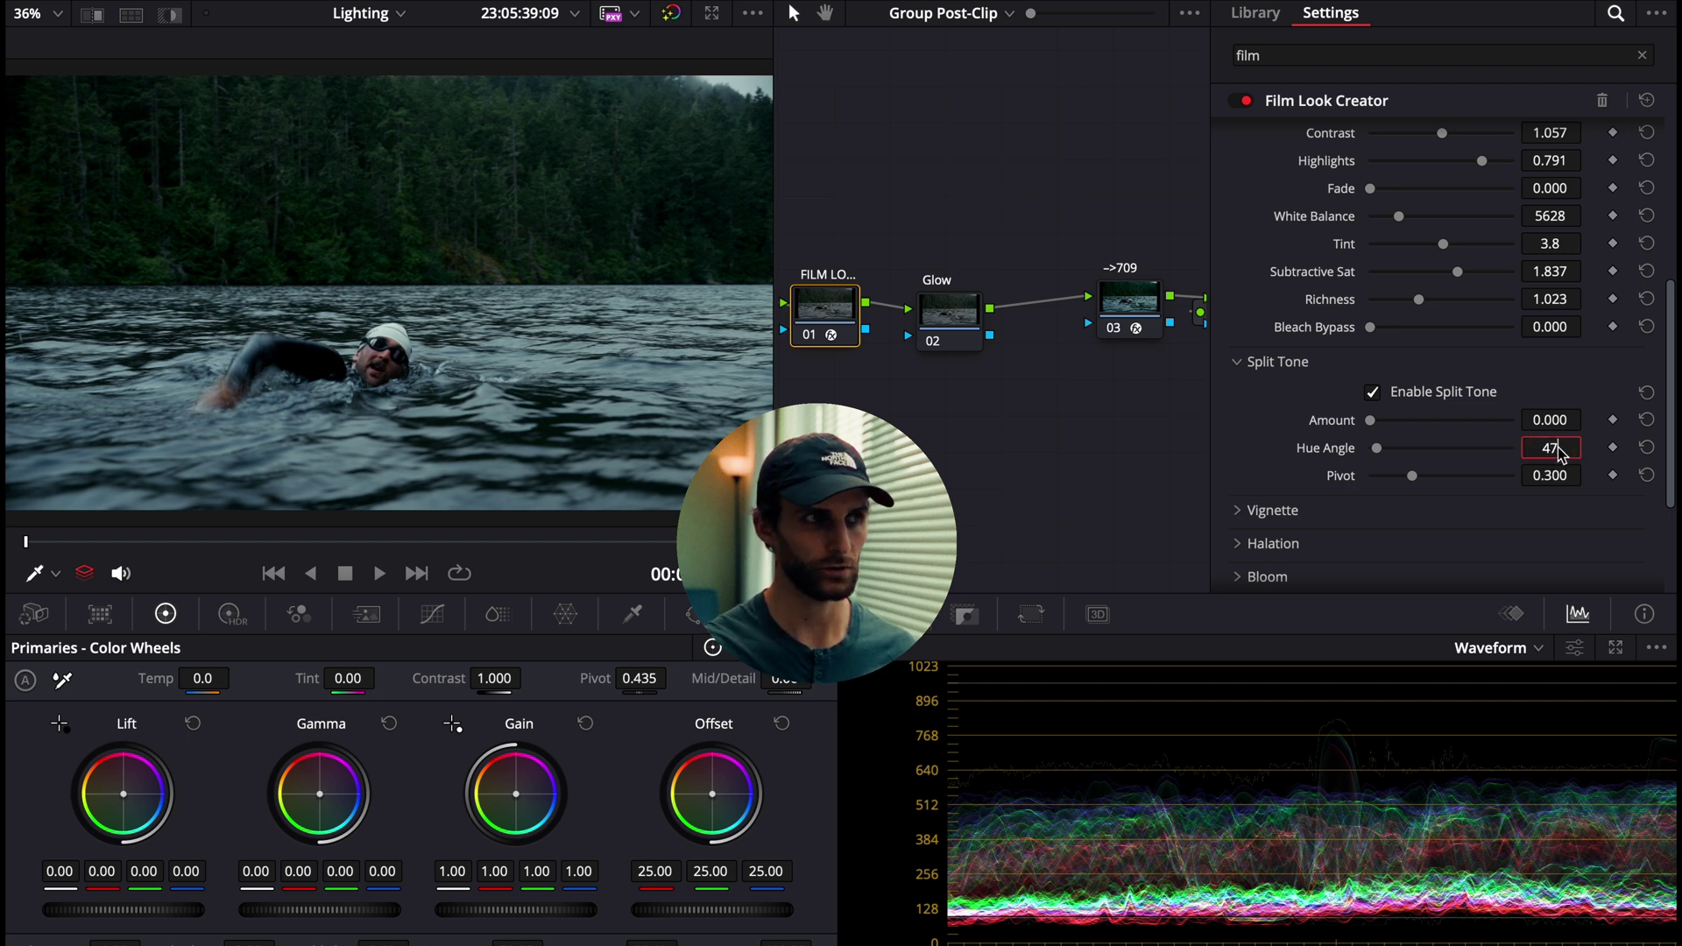
pyautogui.write('.0')
pyautogui.press('Return')
# Step: Set the Split Tone Amount to 0.326
pyautogui.moveTo(1371, 420); pyautogui.dragTo(1527, 436)
pyautogui.press('super+z')
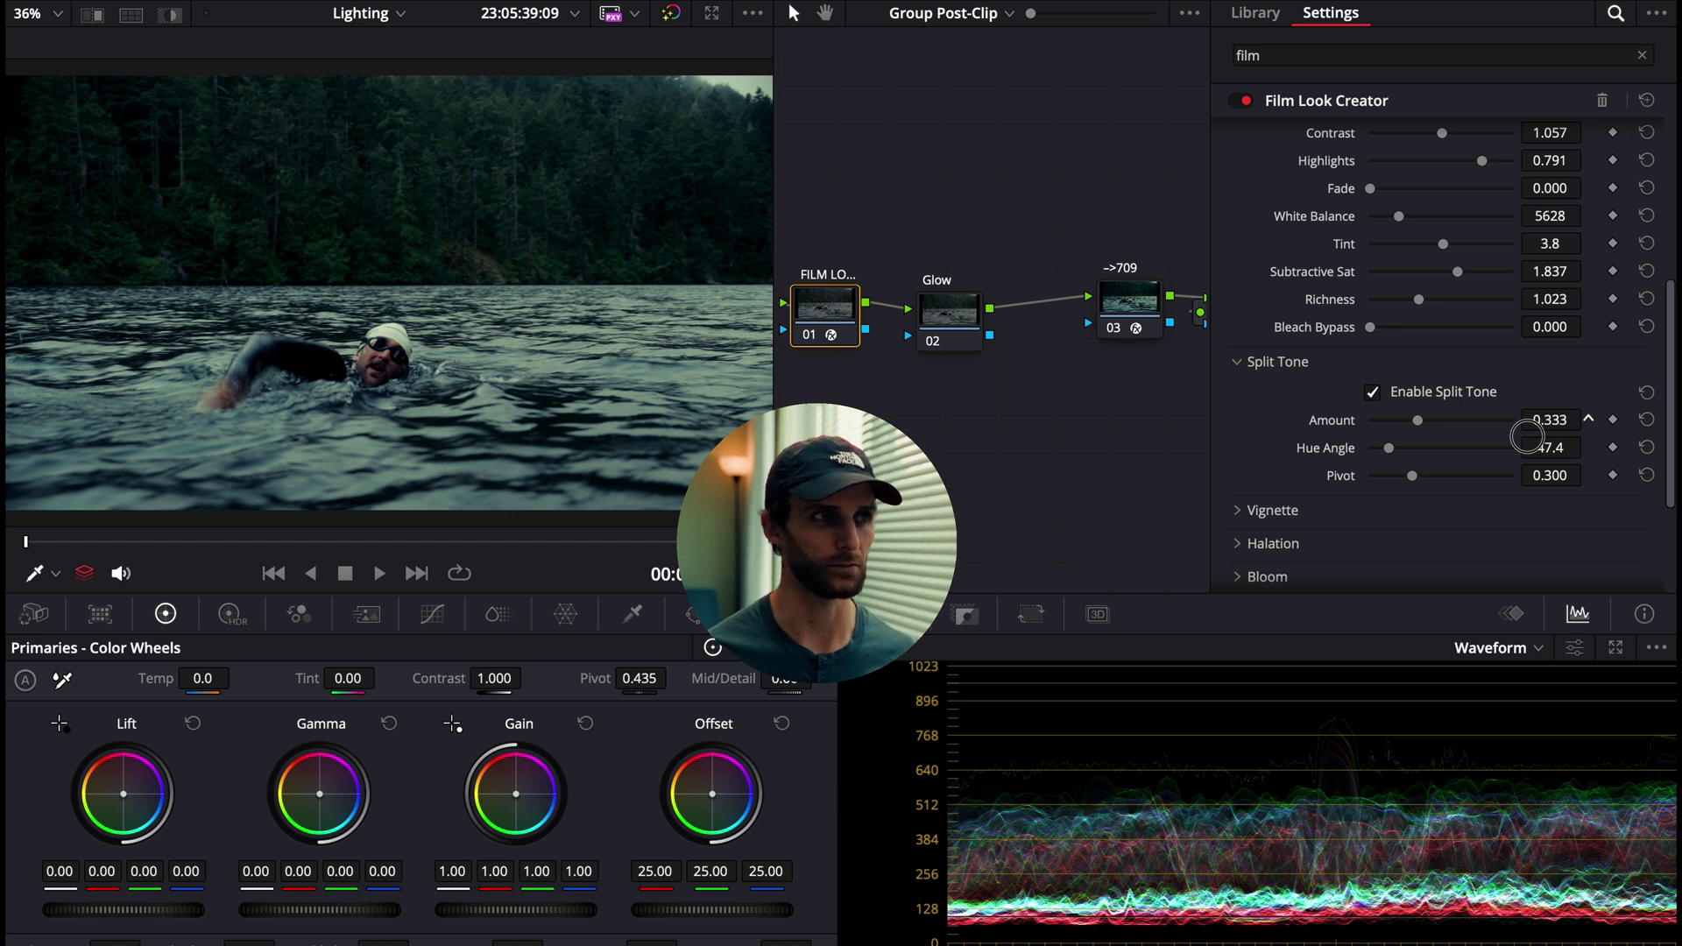
pyautogui.moveTo(1526, 437); pyautogui.dragTo(1520, 441)
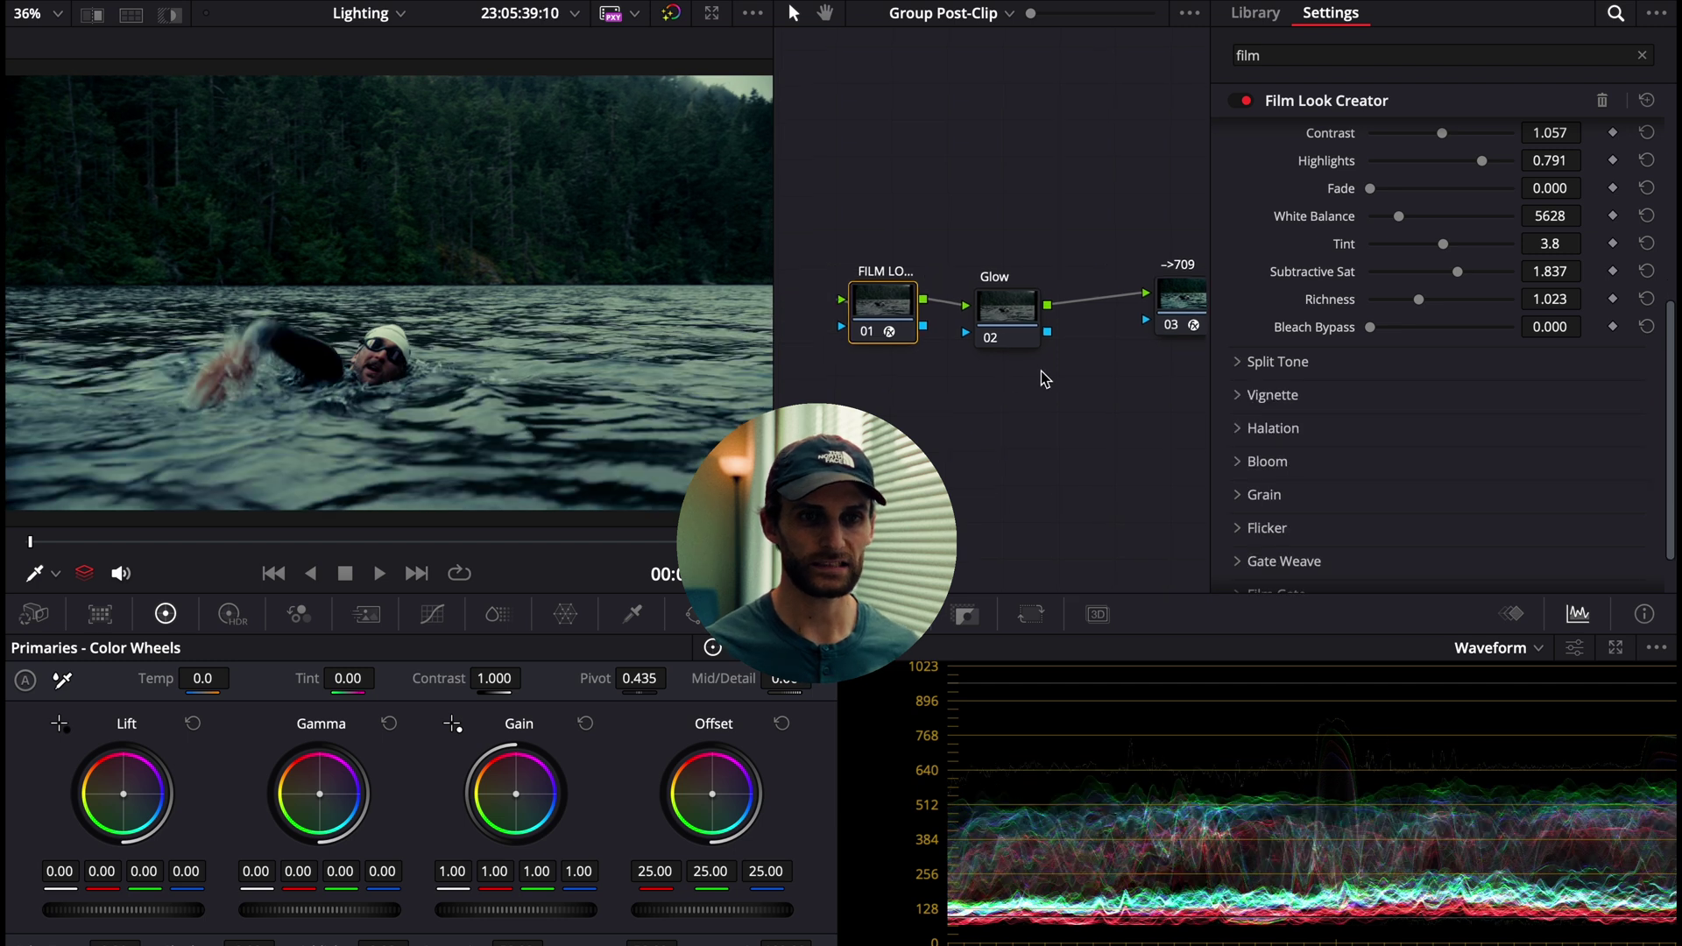
# Step: Return to the Clip node graph and set the SAT node's color space to HSV
pyautogui.click(983, 13)
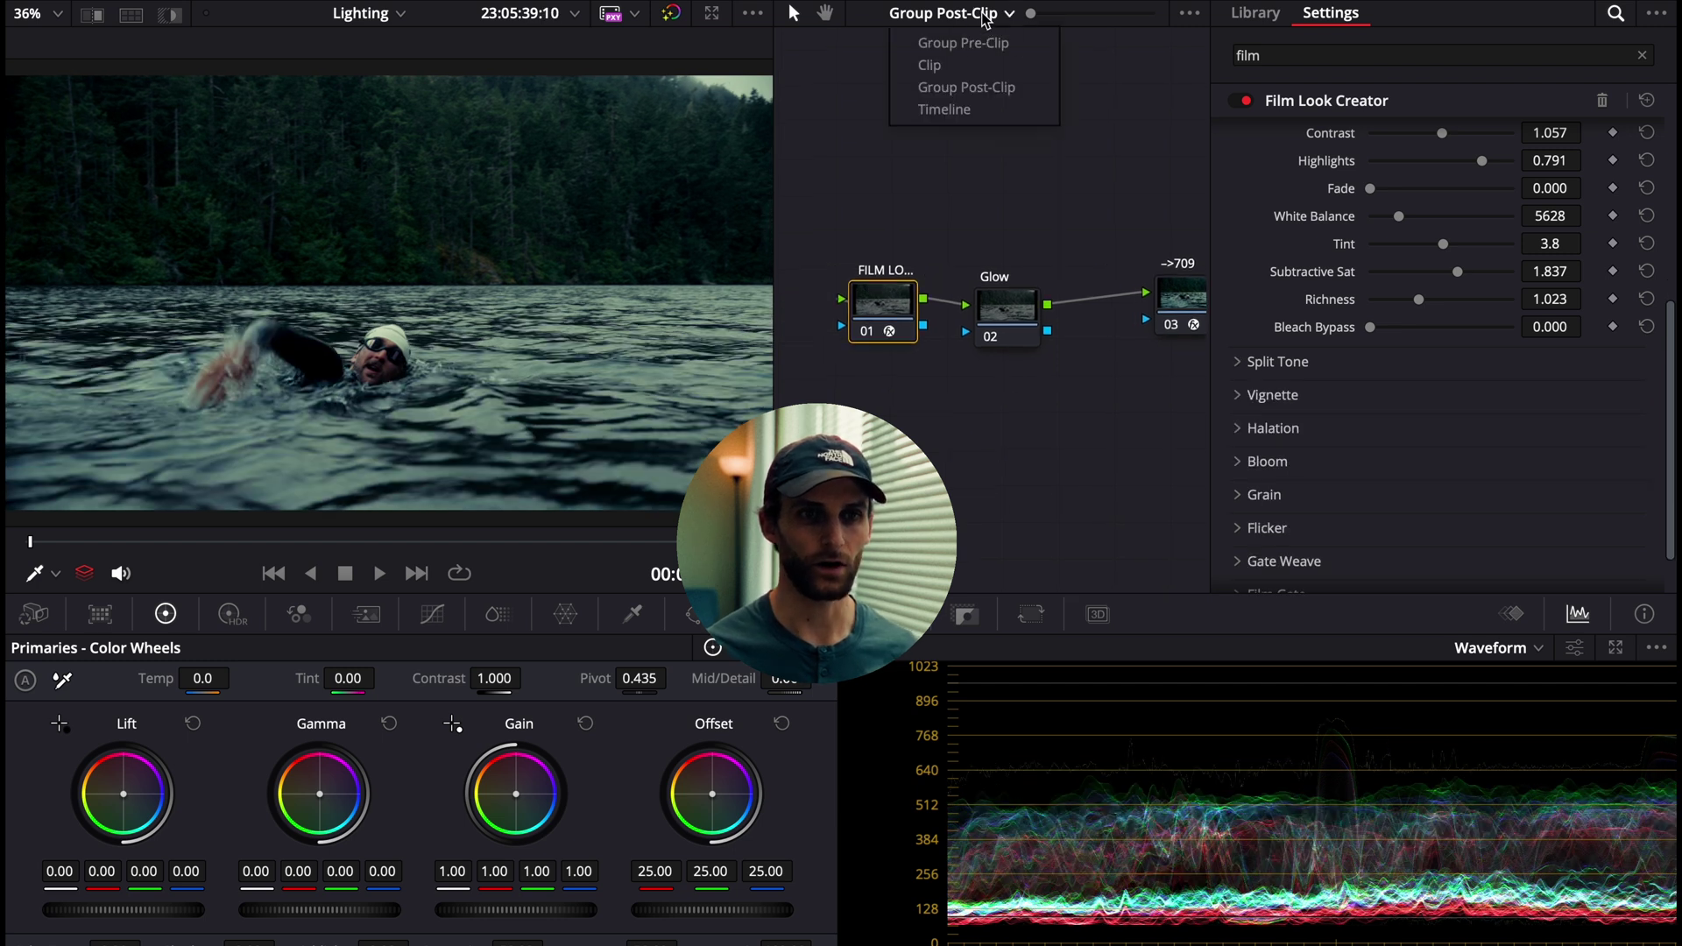
pyautogui.click(978, 66)
pyautogui.moveTo(1092, 432); pyautogui.dragTo(991, 407)
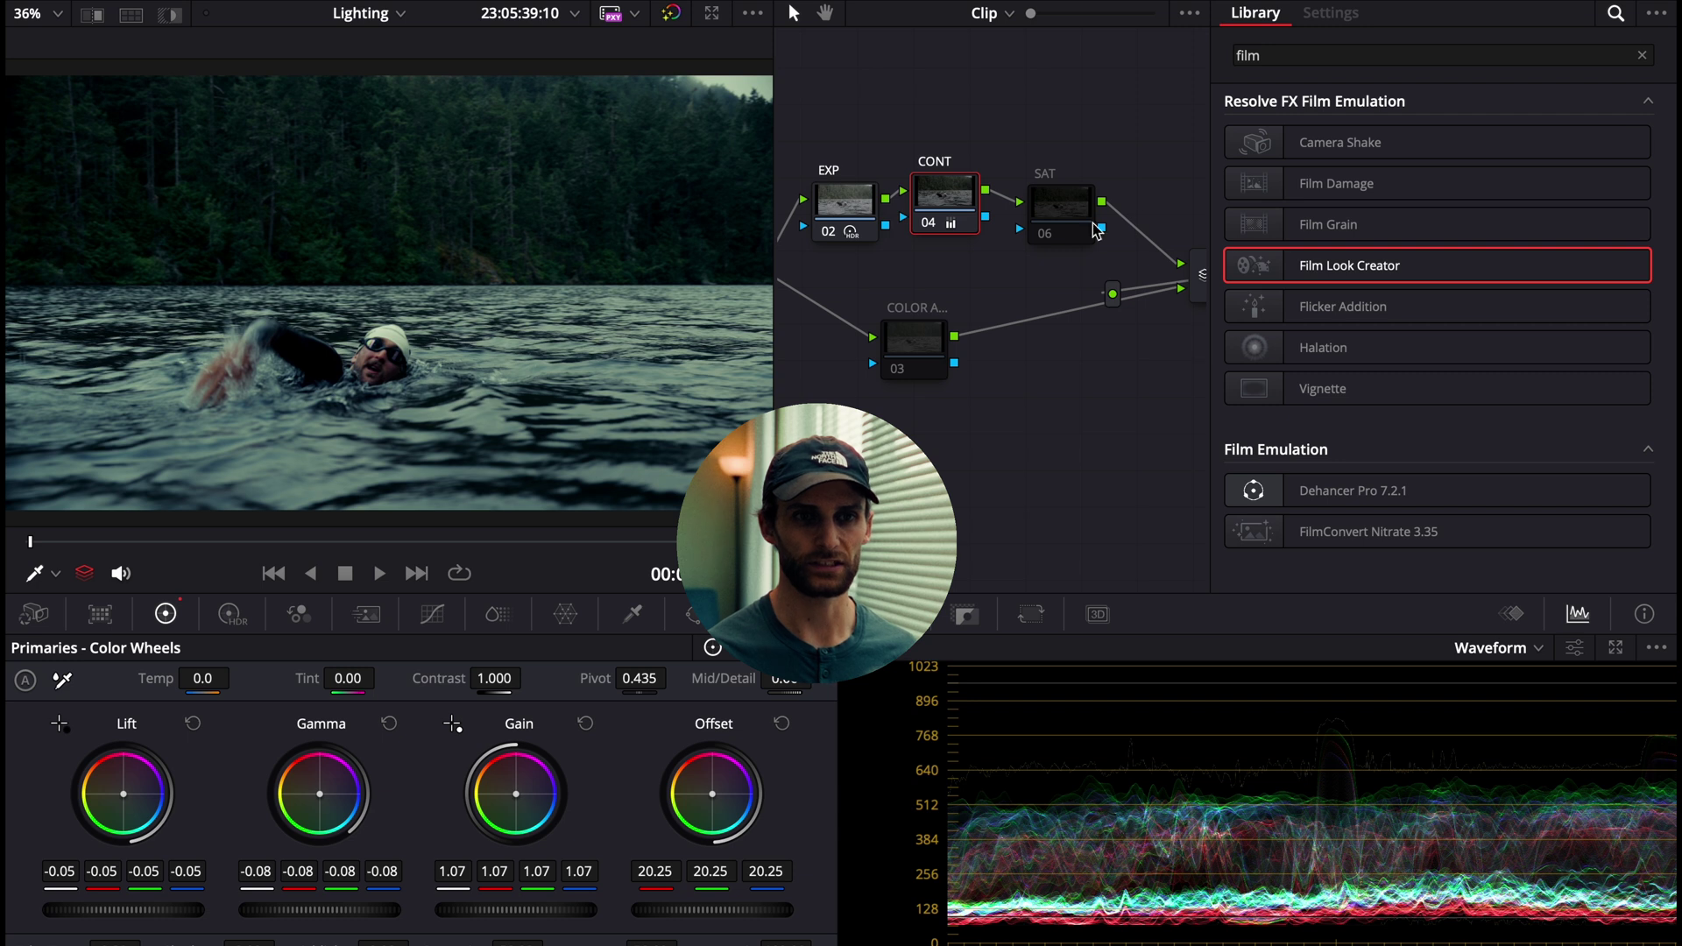
pyautogui.click(1223, 229)
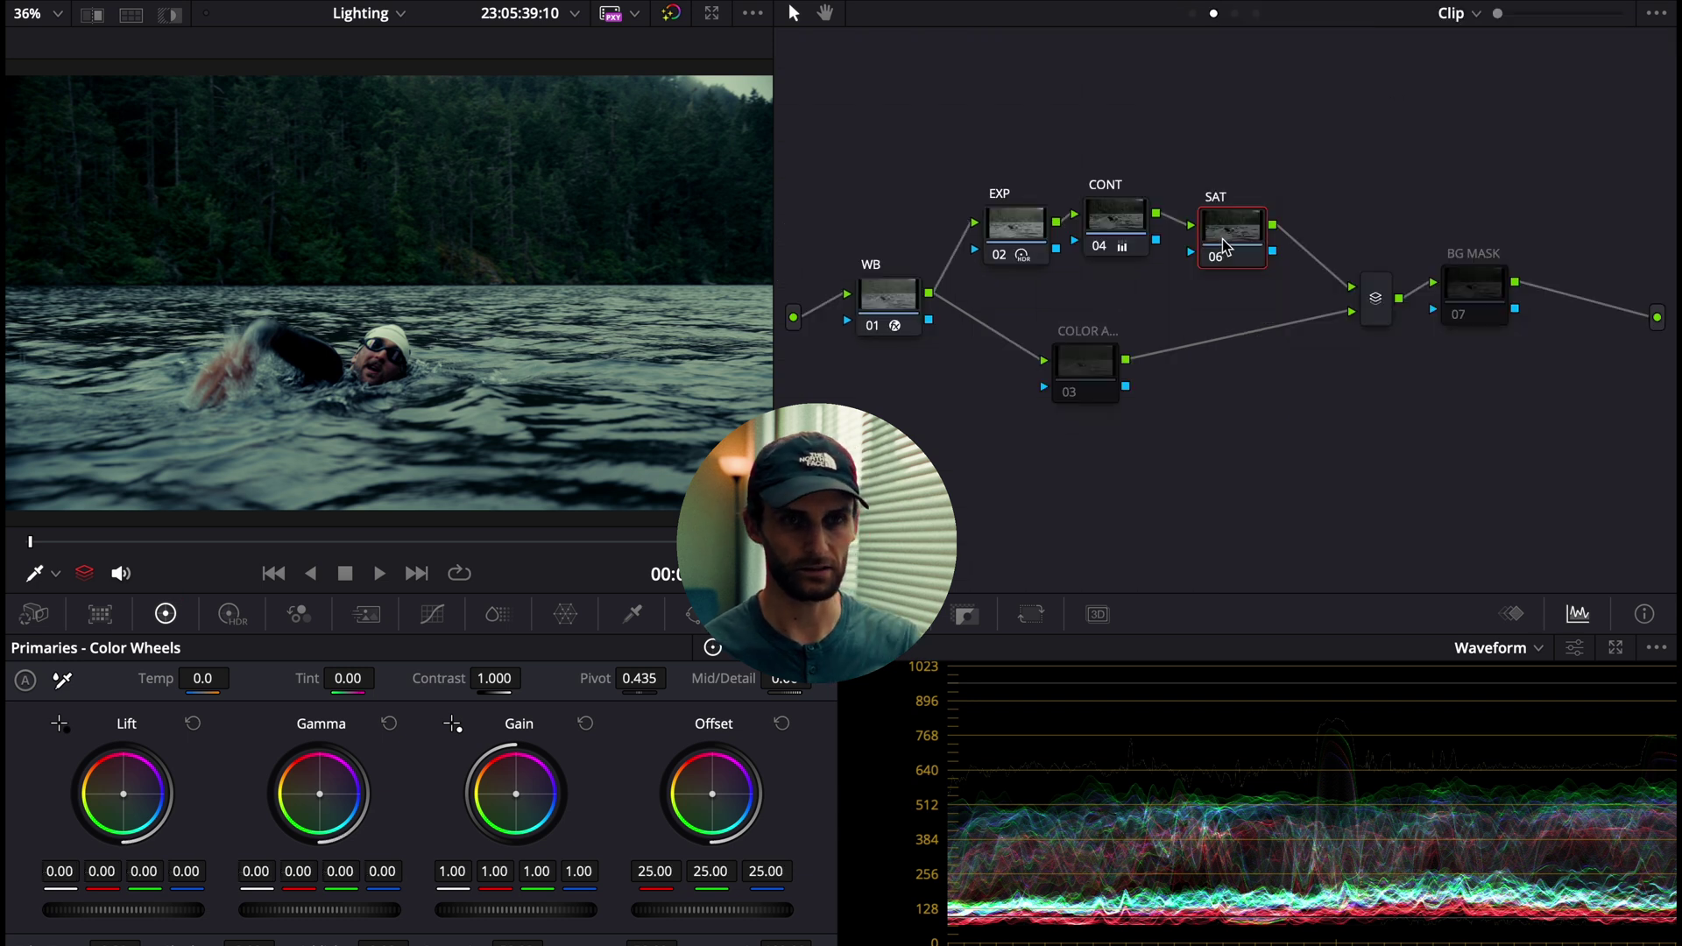
pyautogui.rightClick(1230, 239)
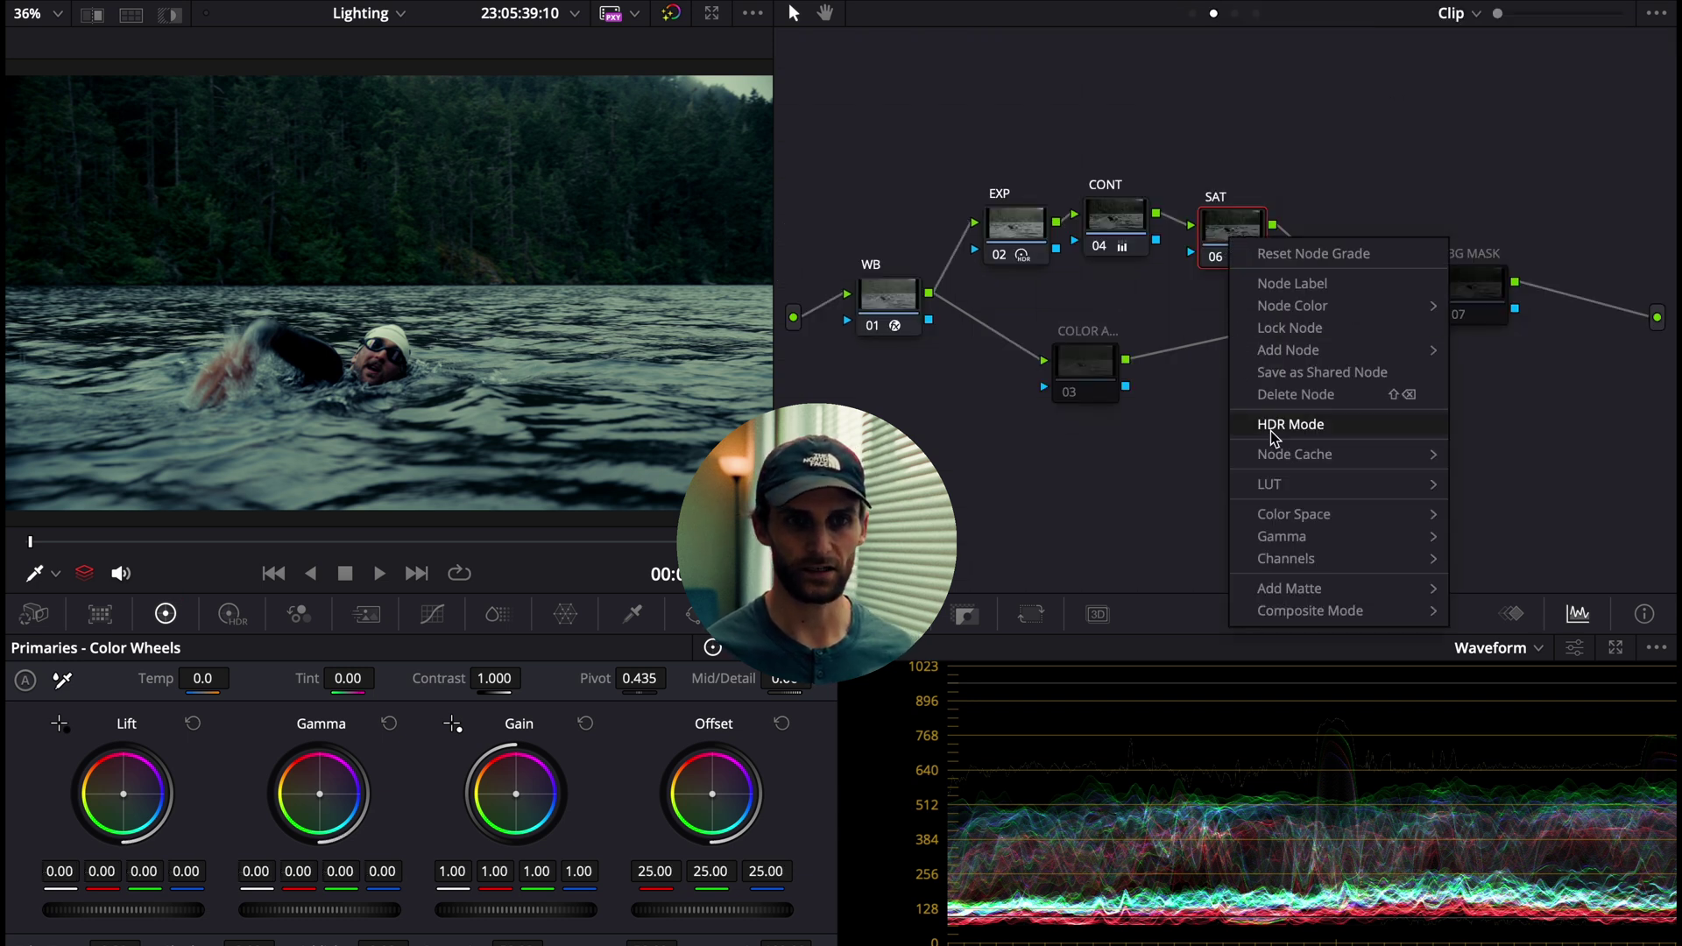
pyautogui.moveTo(1342, 524)
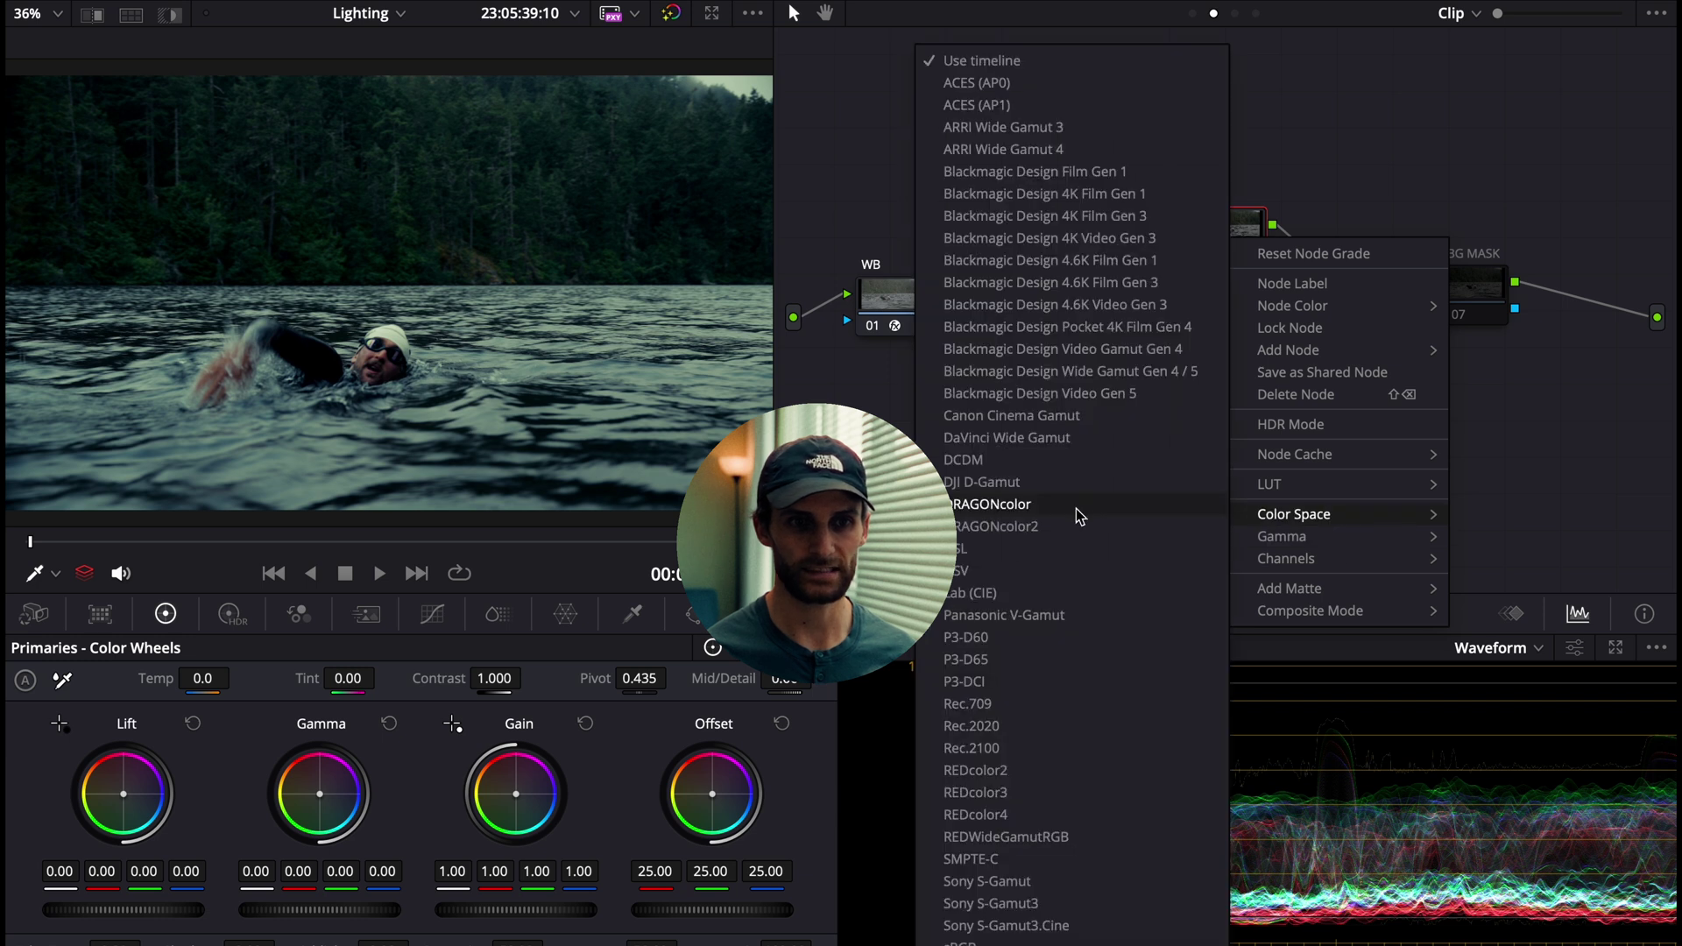
pyautogui.click(1004, 569)
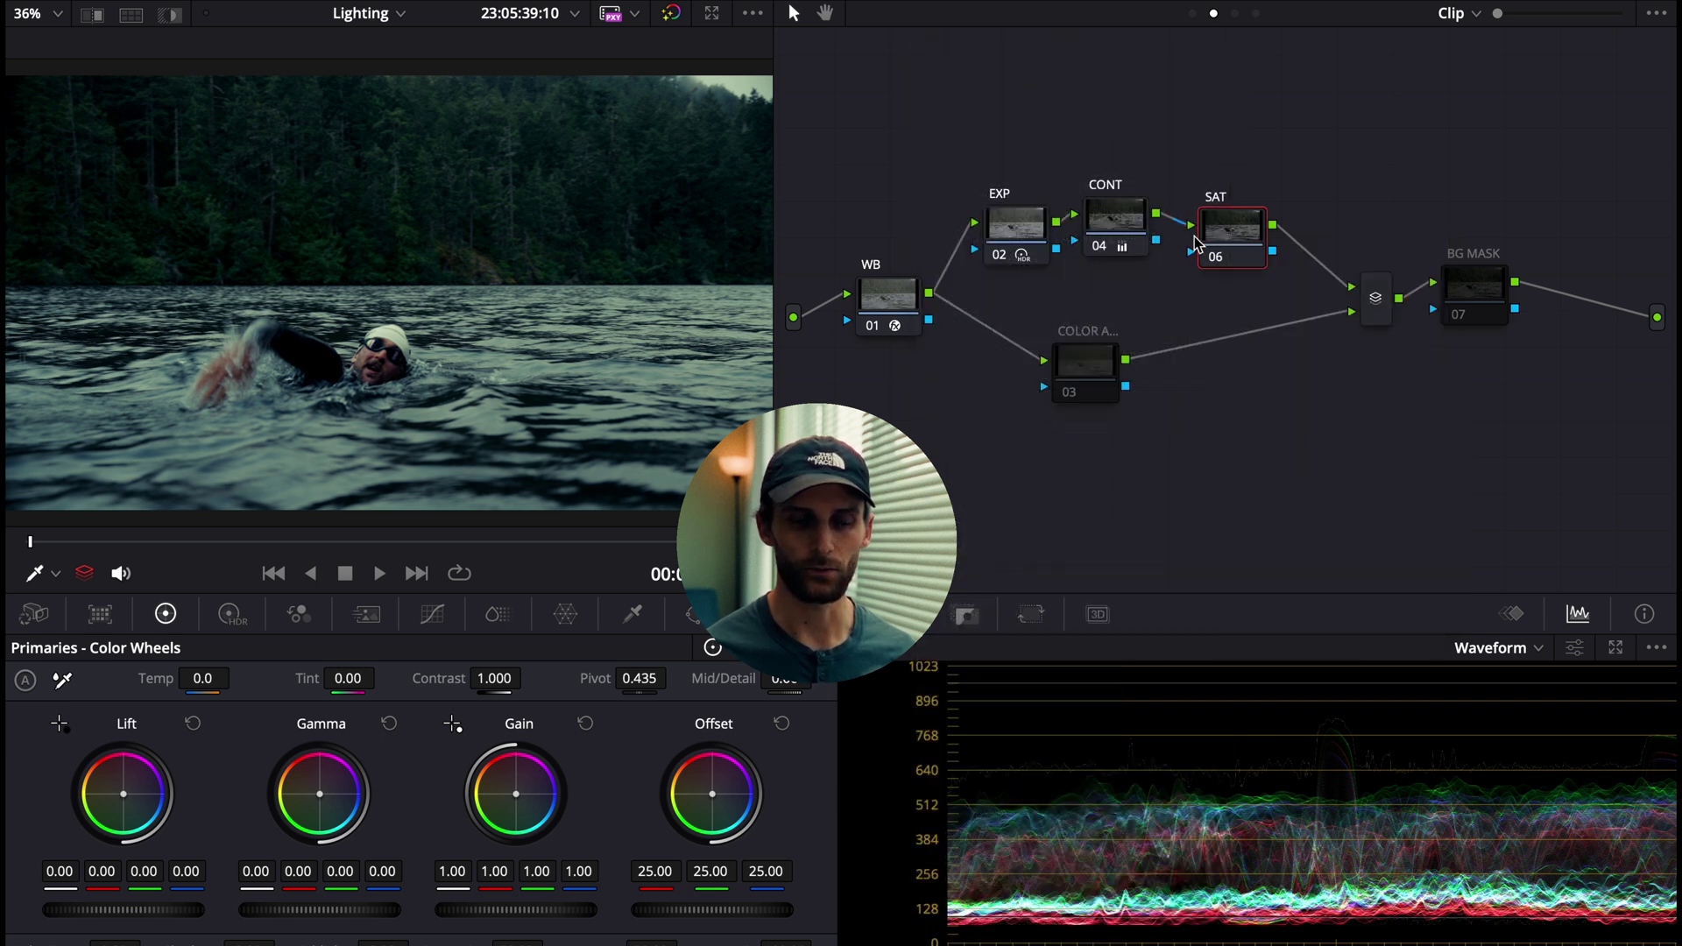
# Step: Disable Channel 1 and Channel 3 on the SAT node and line the node up with the CONT node
pyautogui.rightClick(1235, 254)
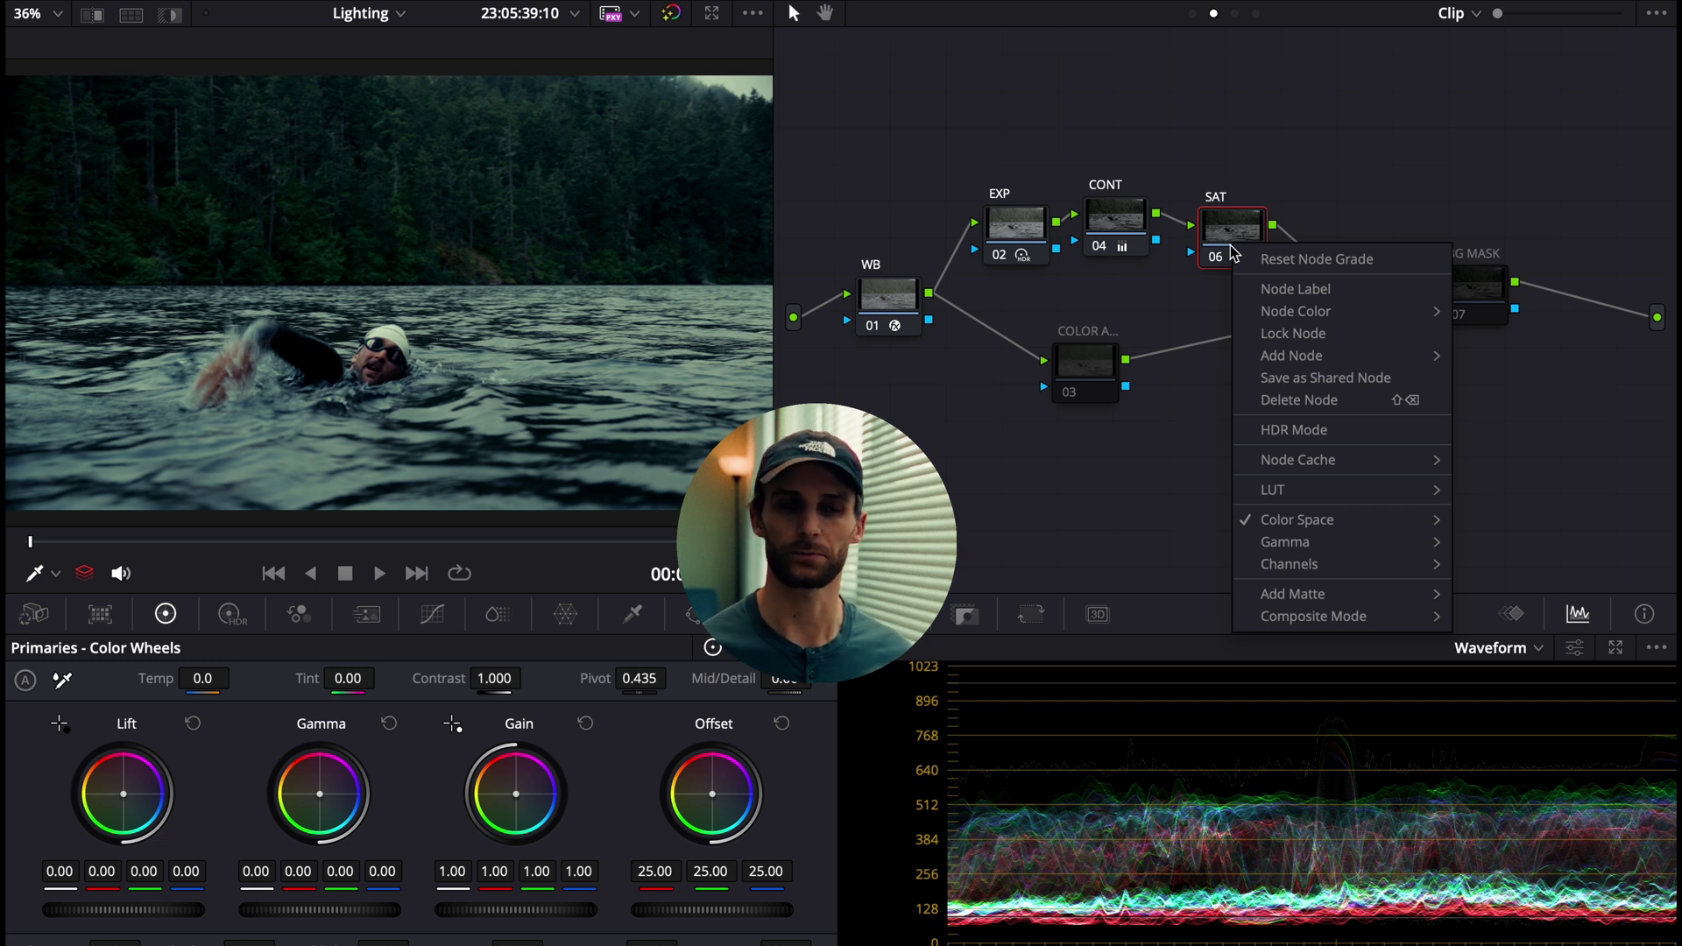
pyautogui.moveTo(1278, 570)
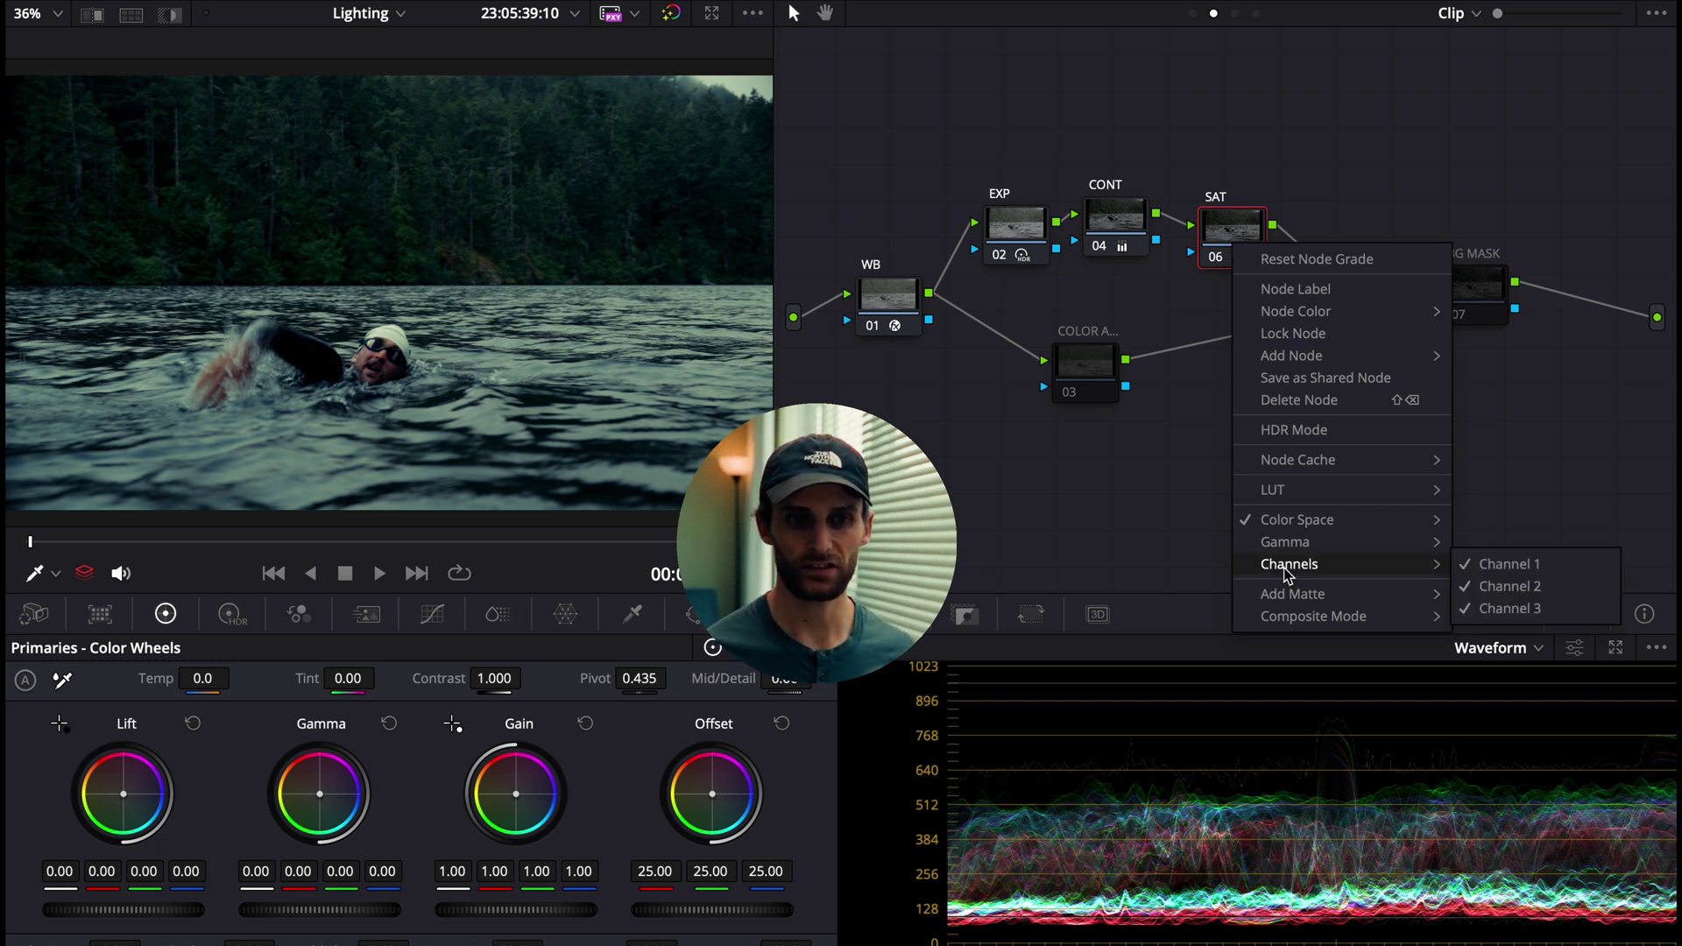
pyautogui.click(1479, 567)
pyautogui.rightClick(1243, 252)
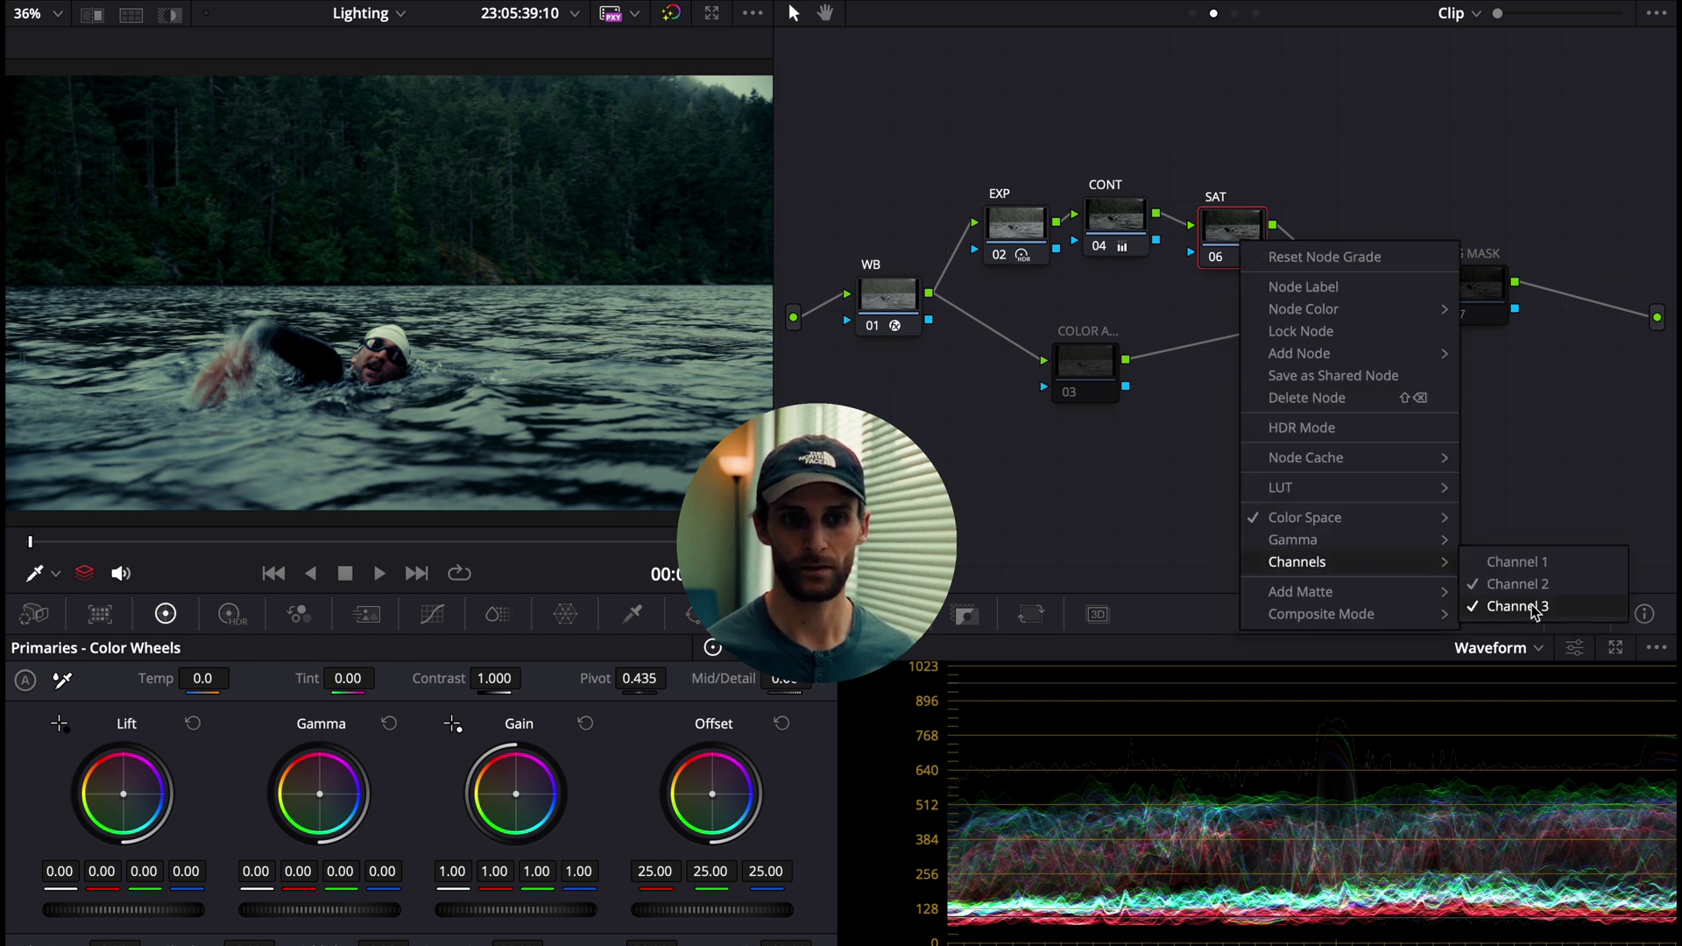
pyautogui.click(1520, 610)
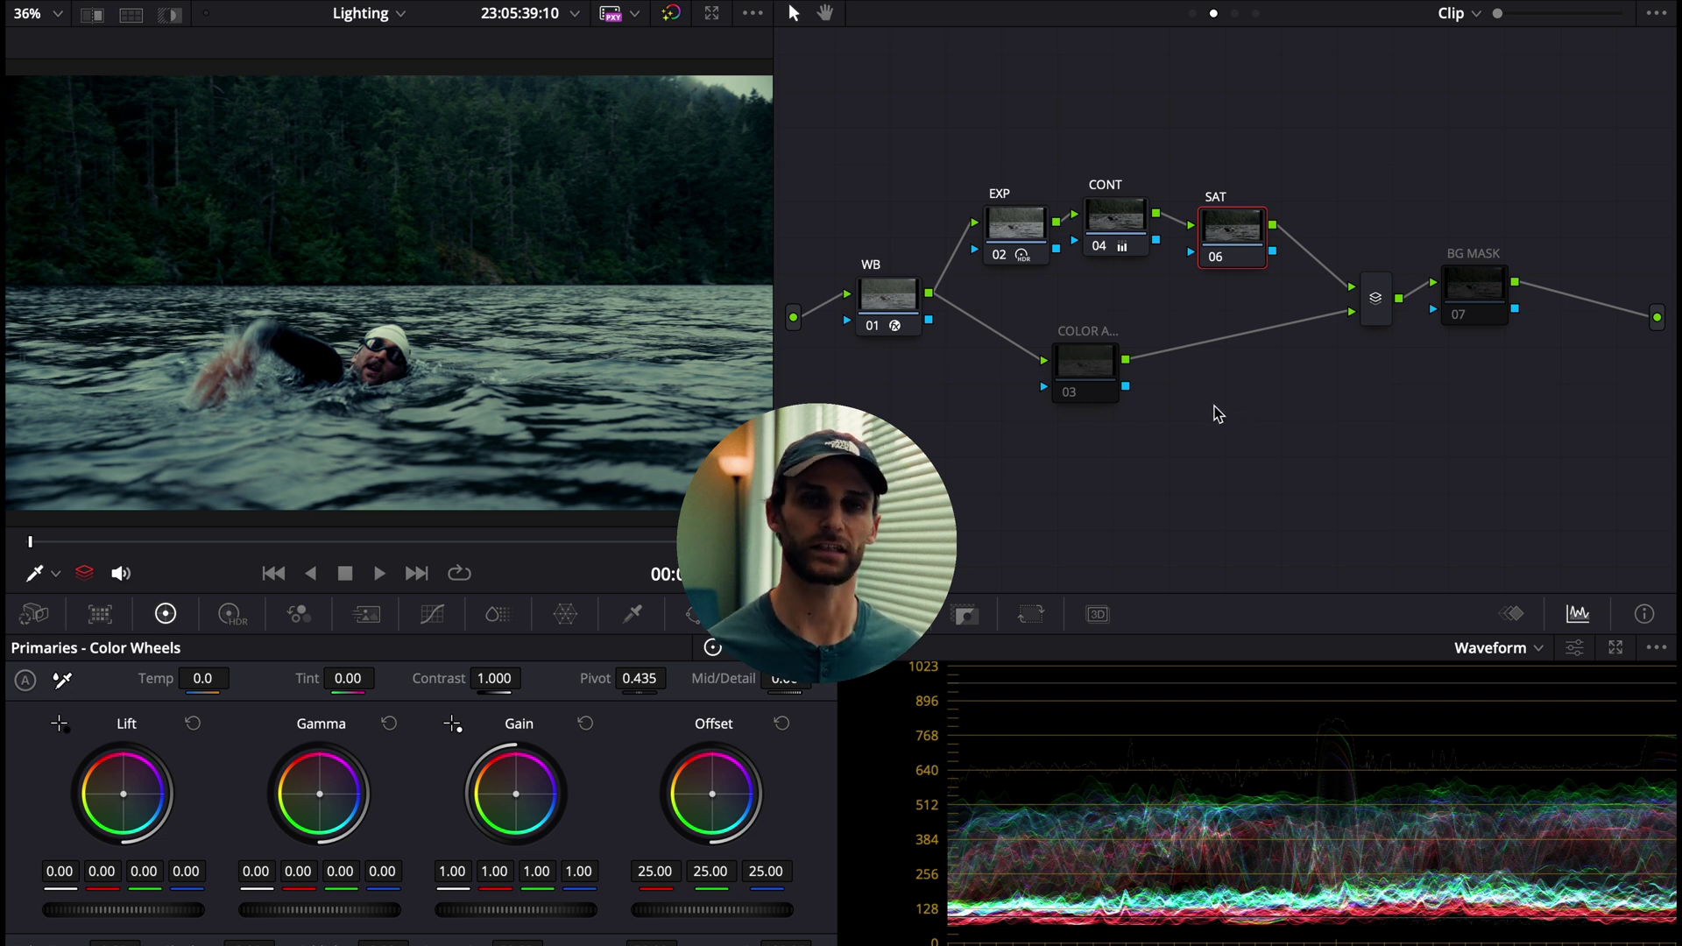
pyautogui.moveTo(1235, 226); pyautogui.dragTo(1234, 213)
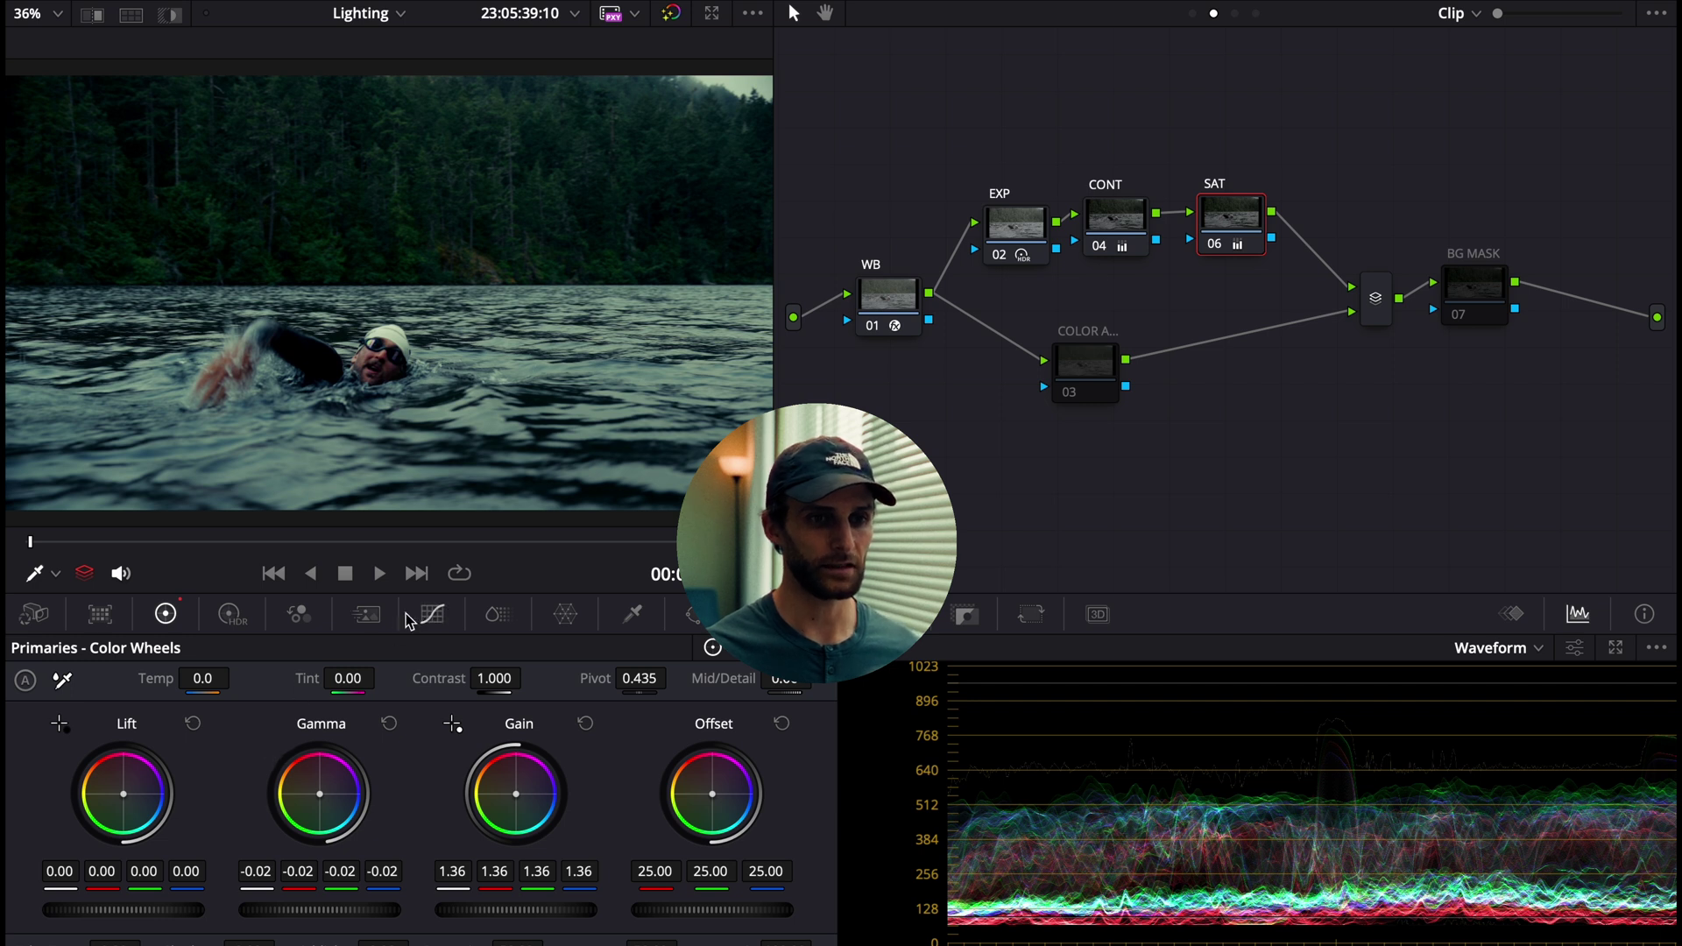
# Step: Add three control points along the SAT node's custom curve and slide the middle one slightly down the line
pyautogui.click(433, 614)
pyautogui.click(506, 649)
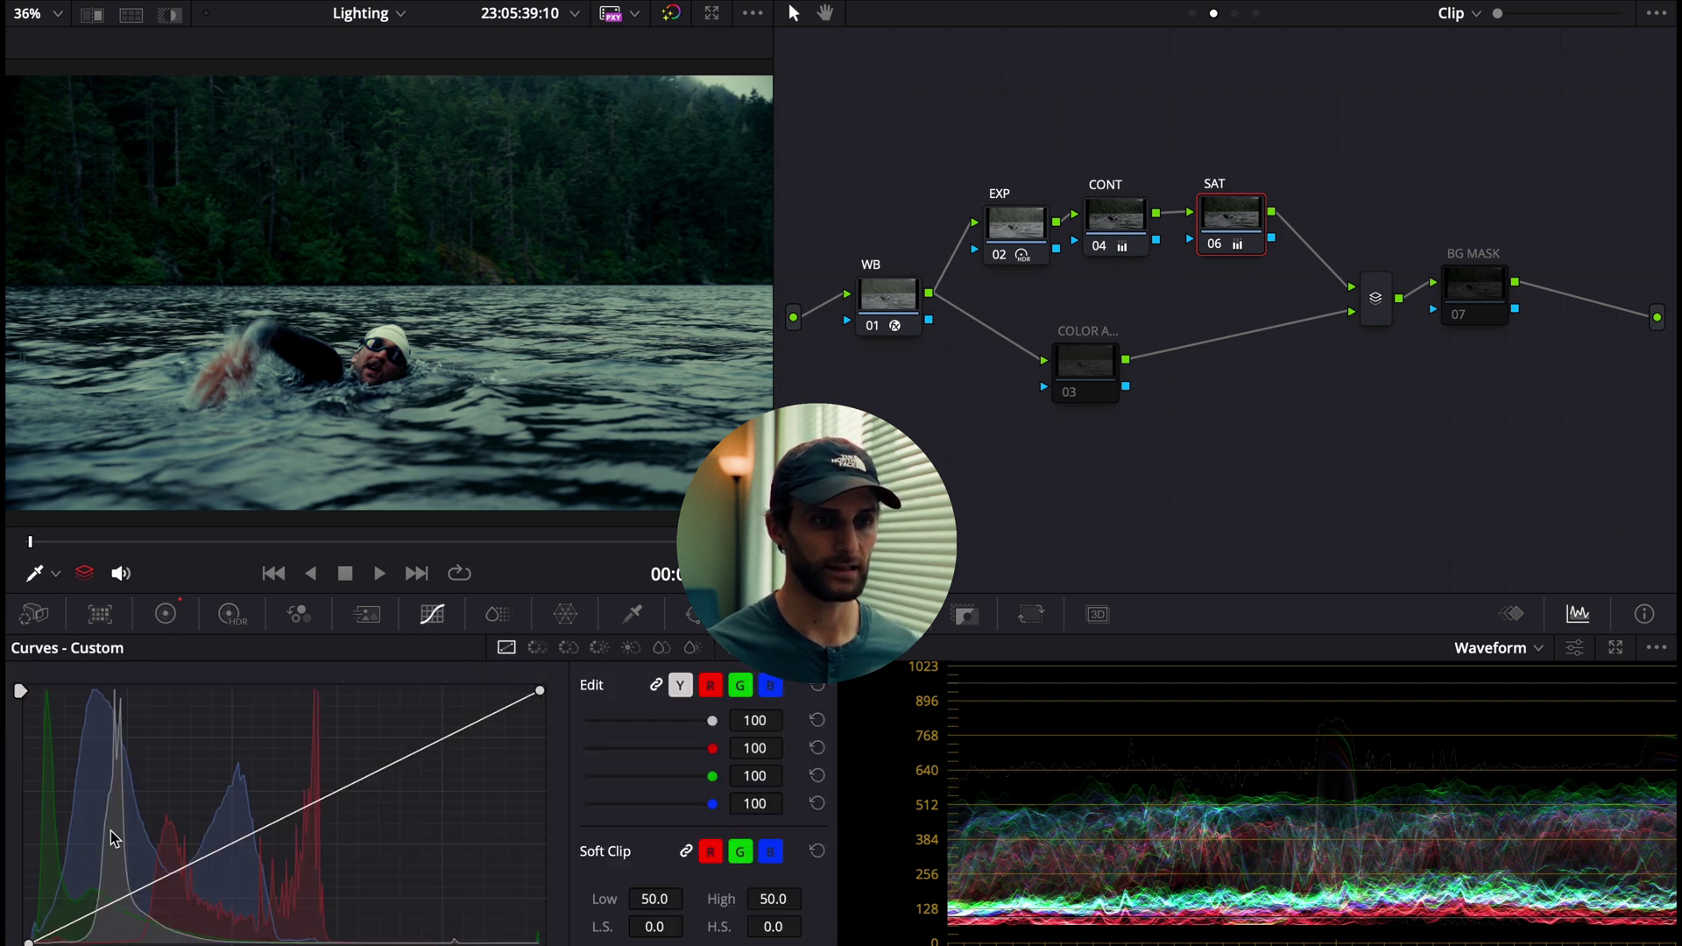
pyautogui.click(100, 906)
pyautogui.click(178, 865)
pyautogui.click(225, 846)
pyautogui.moveTo(224, 847); pyautogui.dragTo(257, 829)
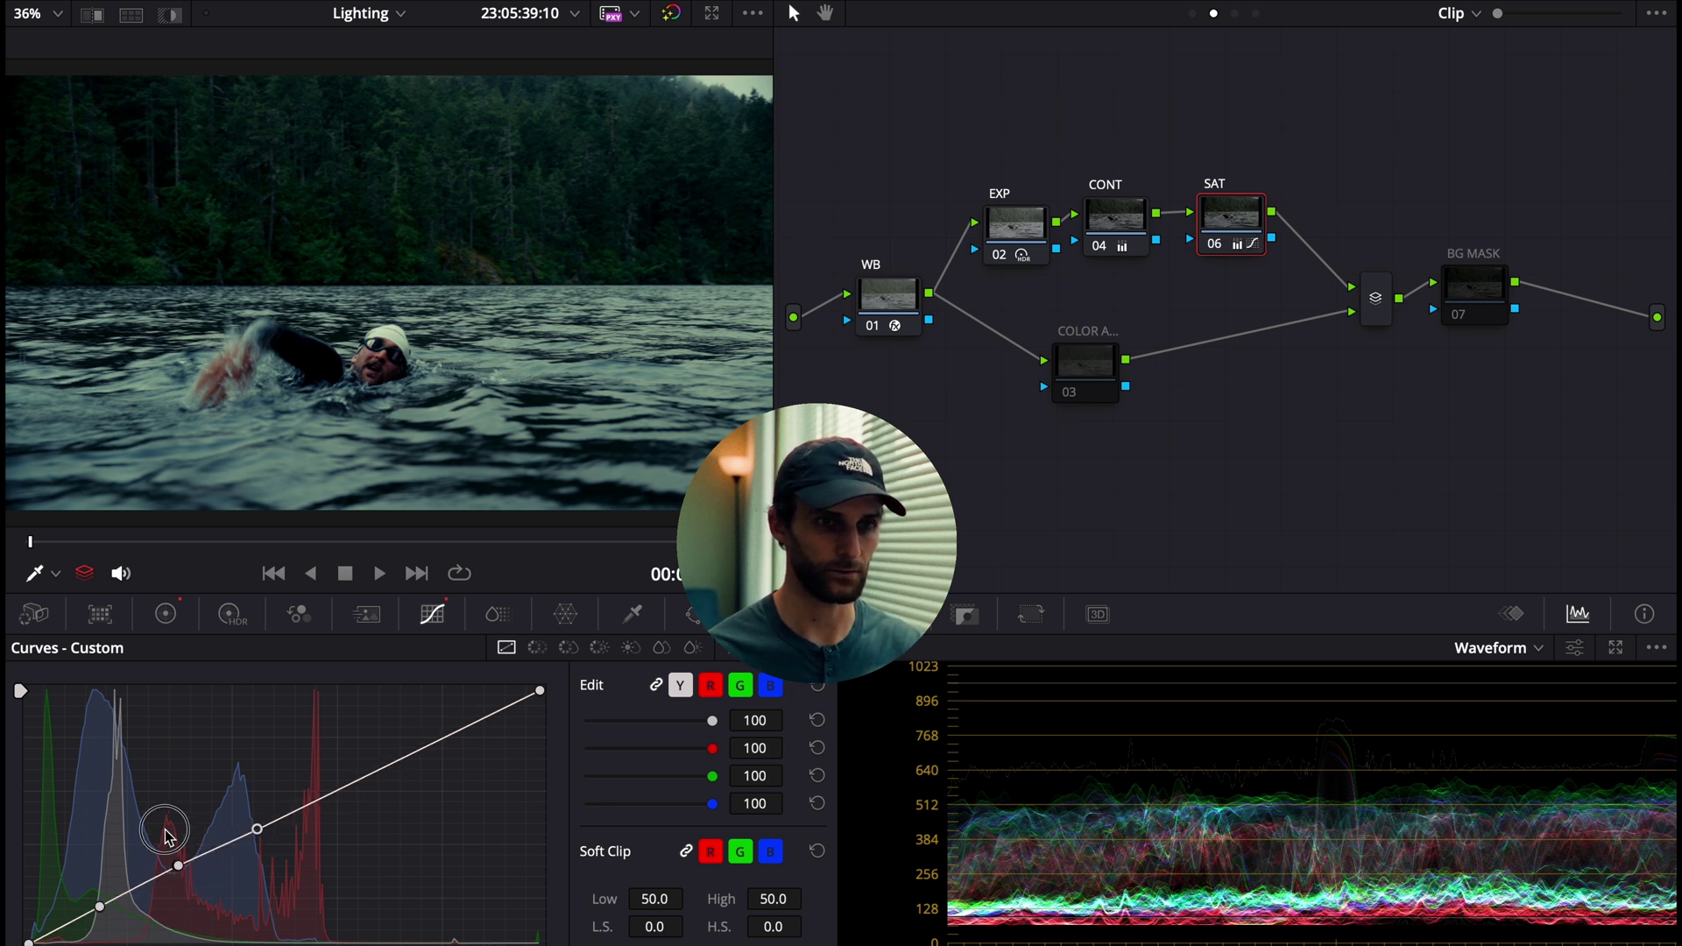
pyautogui.moveTo(182, 869)
pyautogui.mouseDown()
pyautogui.moveTo(216, 911)
pyautogui.moveTo(155, 824)
pyautogui.moveTo(163, 878)
pyautogui.mouseUp()
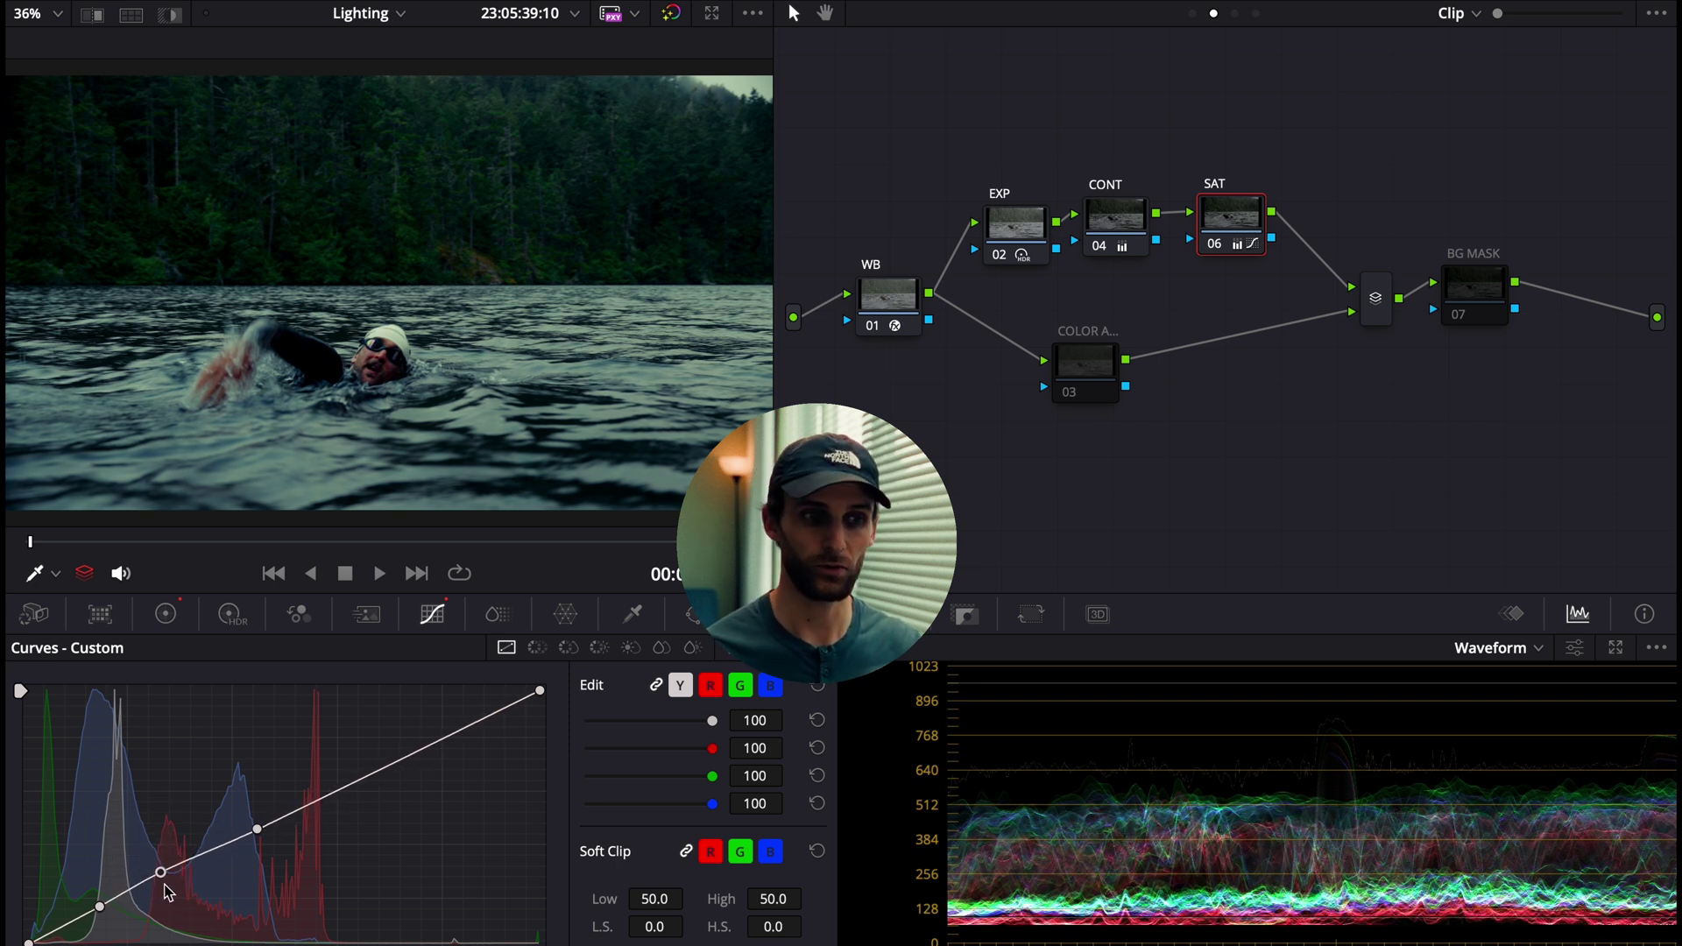
# Step: Remove all added control points from the SAT node's custom curve
pyautogui.moveTo(75, 931)
pyautogui.mouseDown()
pyautogui.moveTo(52, 895)
pyautogui.moveTo(64, 931)
pyautogui.mouseUp()
pyautogui.rightClick(63, 930)
pyautogui.rightClick(97, 909)
pyautogui.rightClick(168, 875)
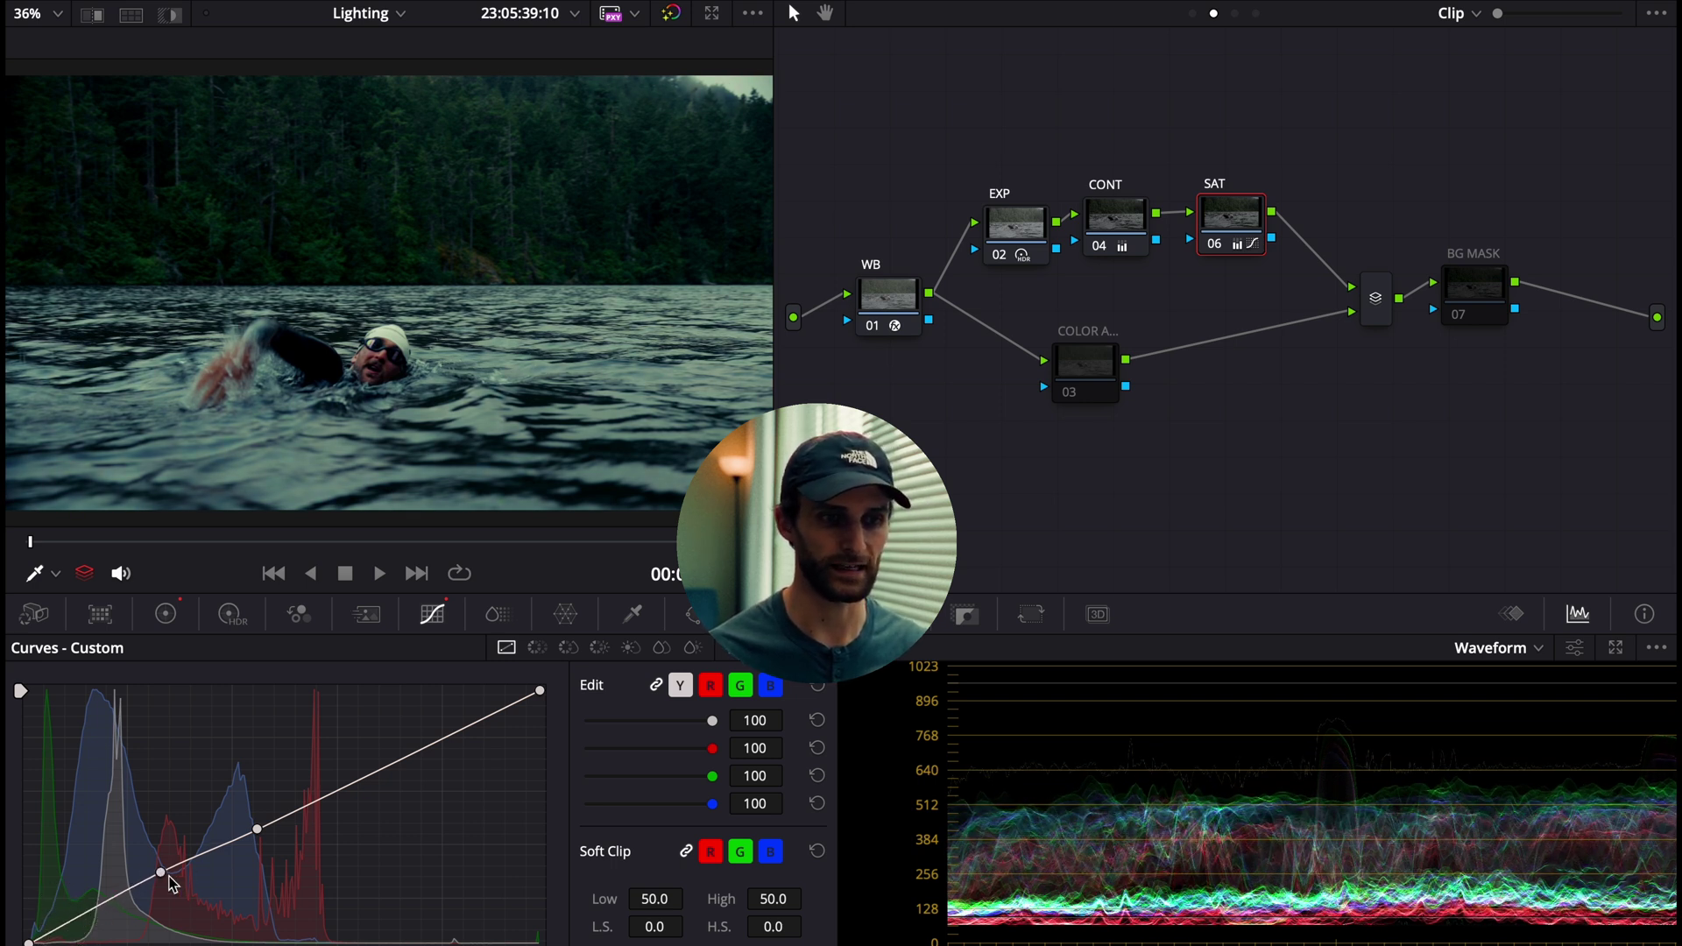
pyautogui.rightClick(159, 872)
pyautogui.rightClick(257, 830)
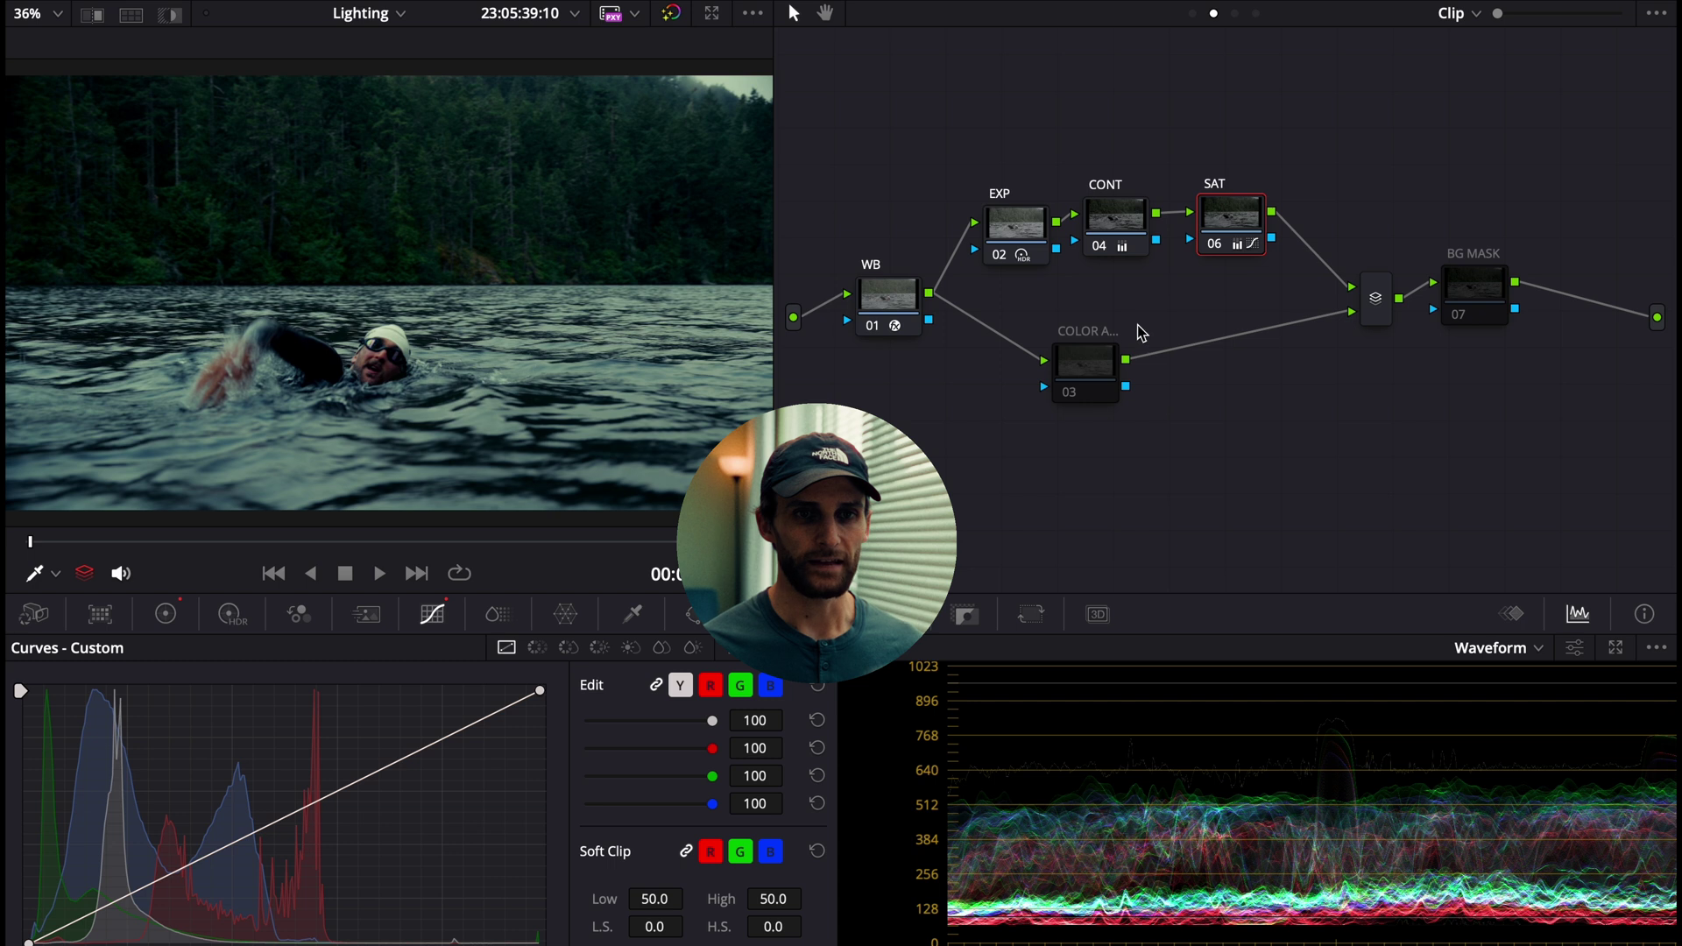
# Step: Enable node 03 on the lower parallel branch and shift it slightly closer to the WB node
pyautogui.moveTo(1101, 367); pyautogui.dragTo(1086, 375)
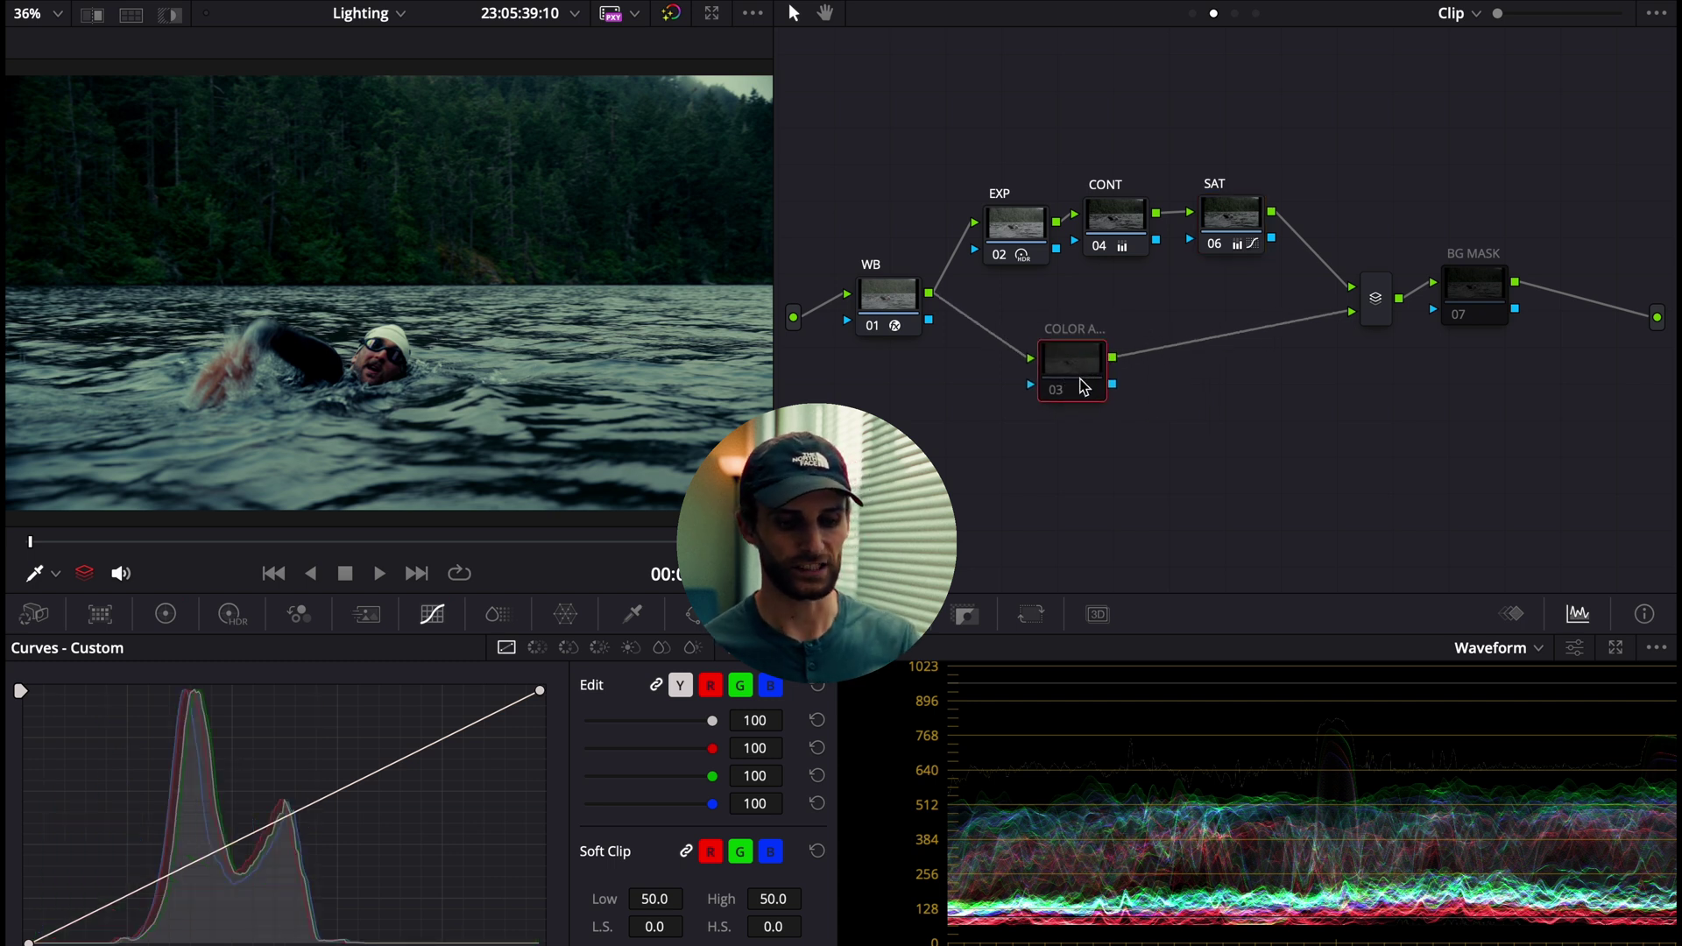
pyautogui.hotkey('ctrl', 'd')
pyautogui.moveTo(1073, 381); pyautogui.dragTo(1056, 387)
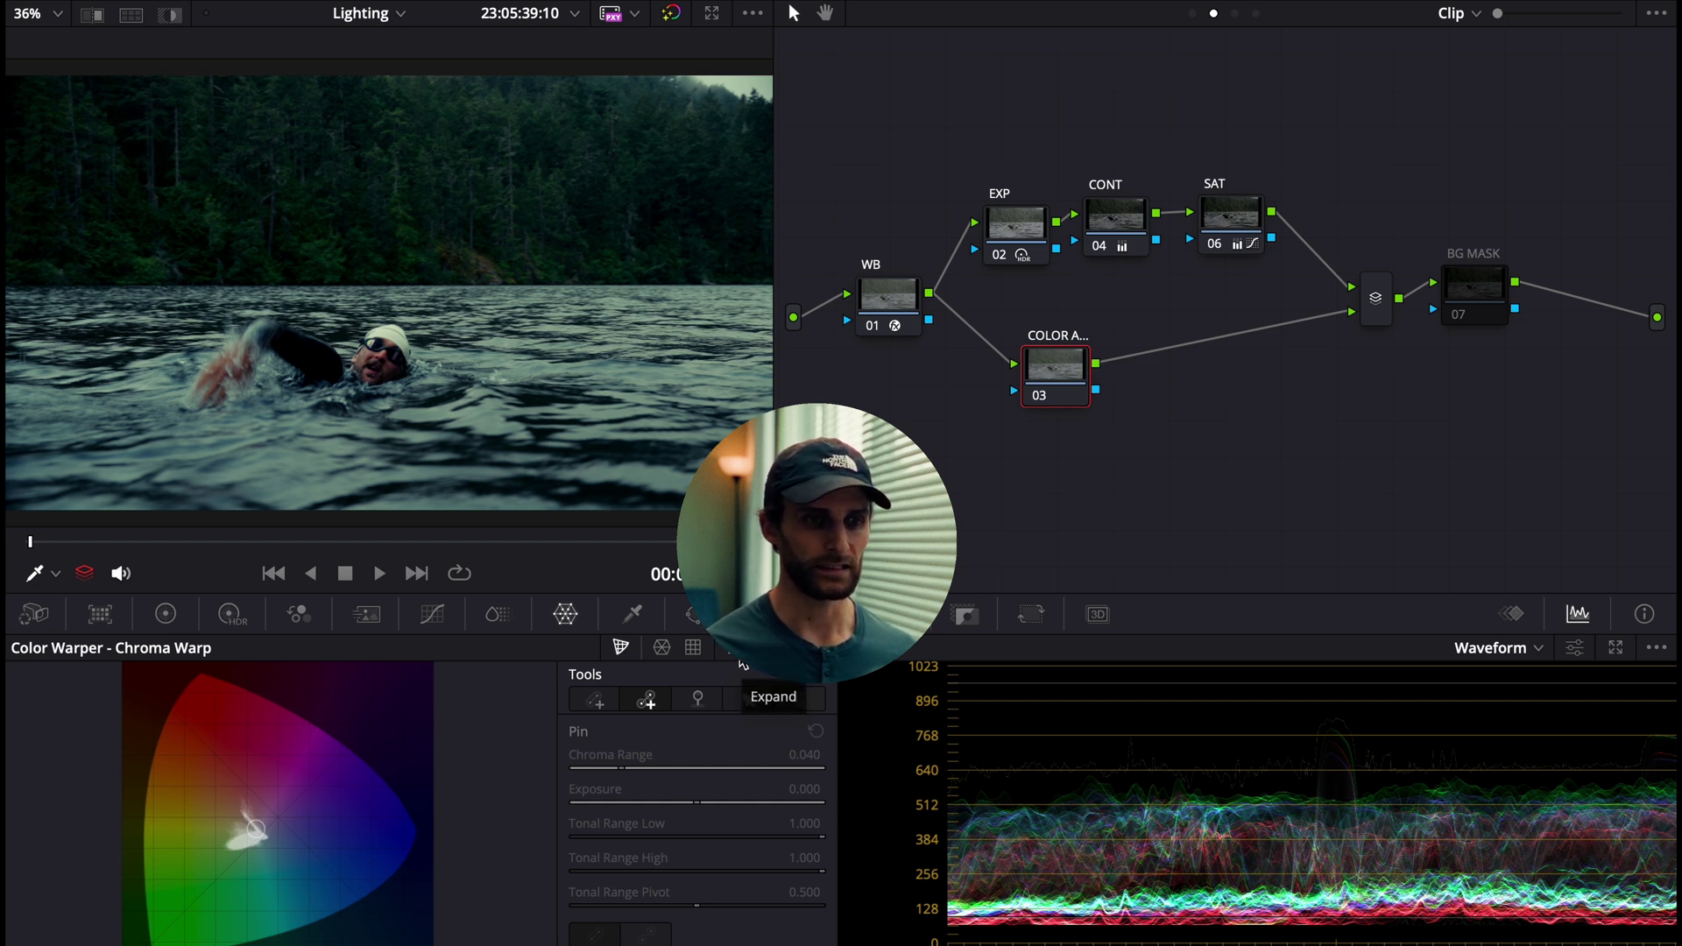
# Step: Expand the Color Warper's Chroma Warp into a floating window, shrink it and place it clear of the swimmer in the viewer
pyautogui.click(741, 658)
pyautogui.moveTo(18, 320); pyautogui.dragTo(721, 277)
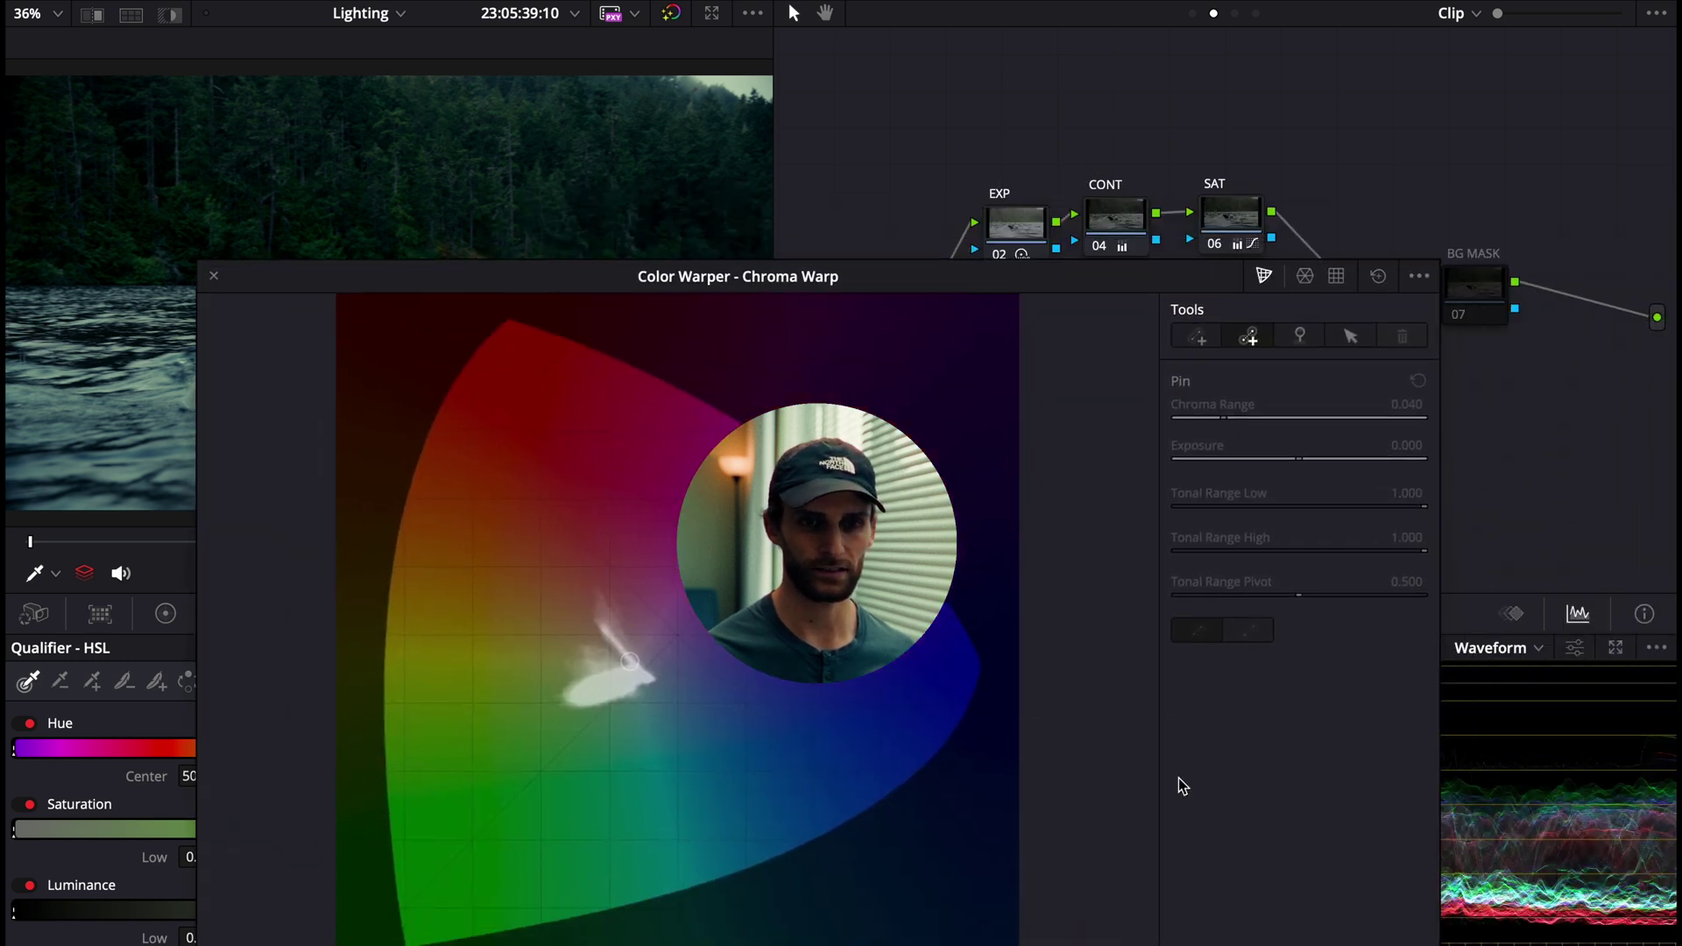
pyautogui.moveTo(1438, 944); pyautogui.dragTo(1013, 939)
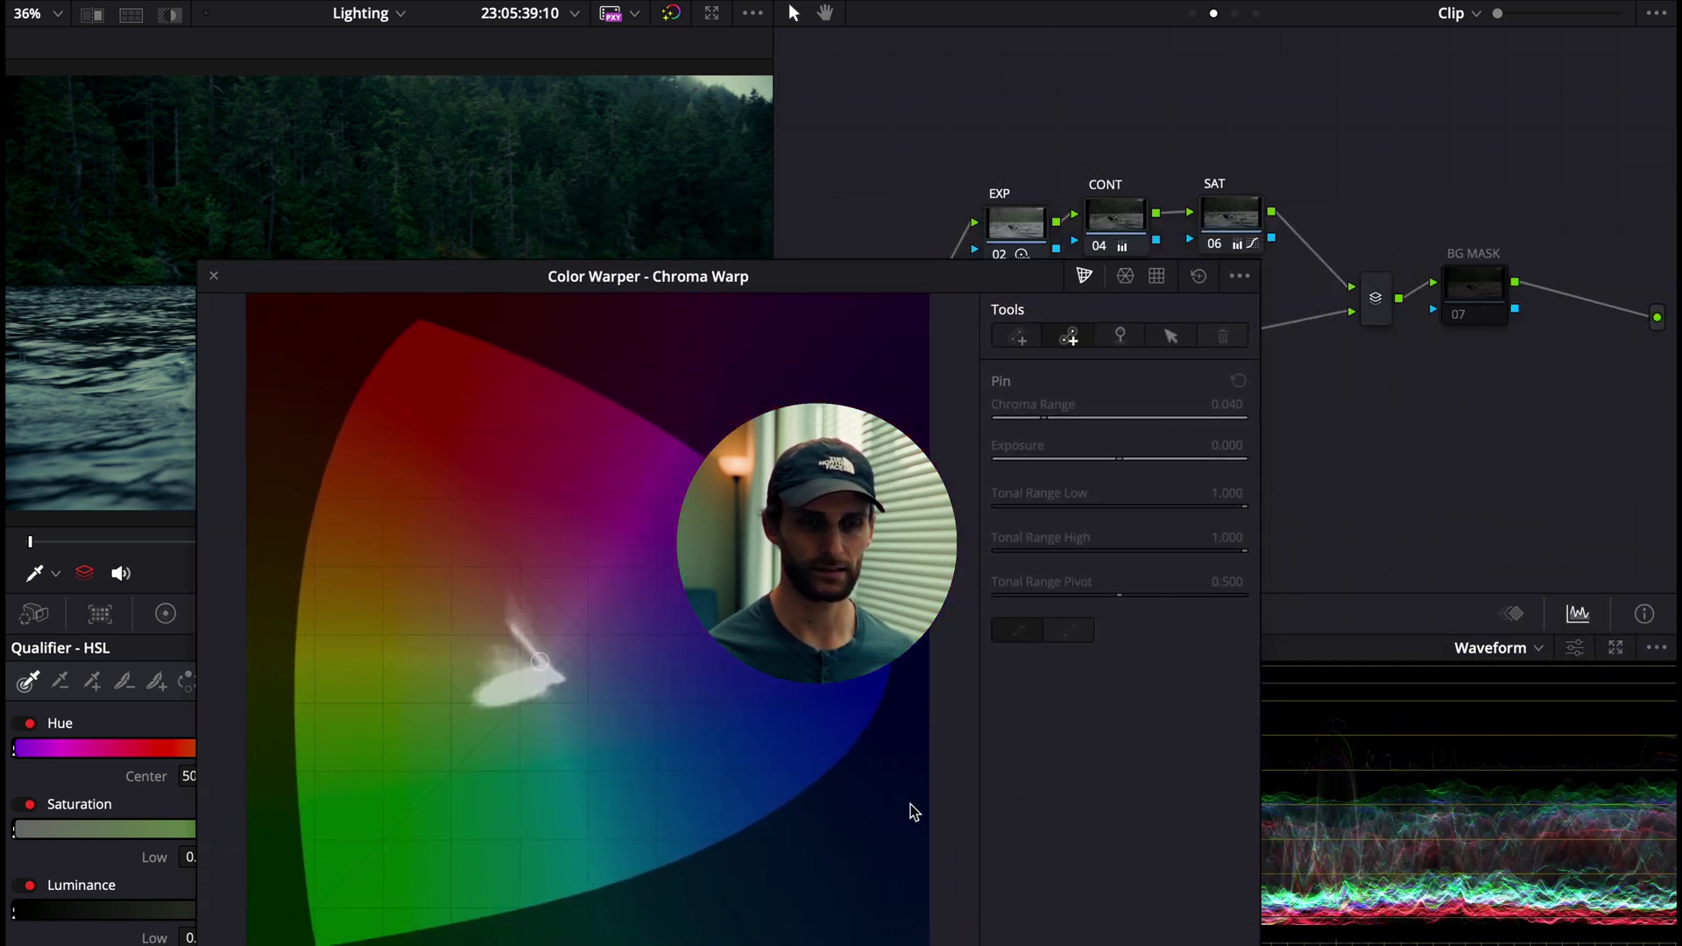
pyautogui.moveTo(631, 284); pyautogui.dragTo(1044, 292)
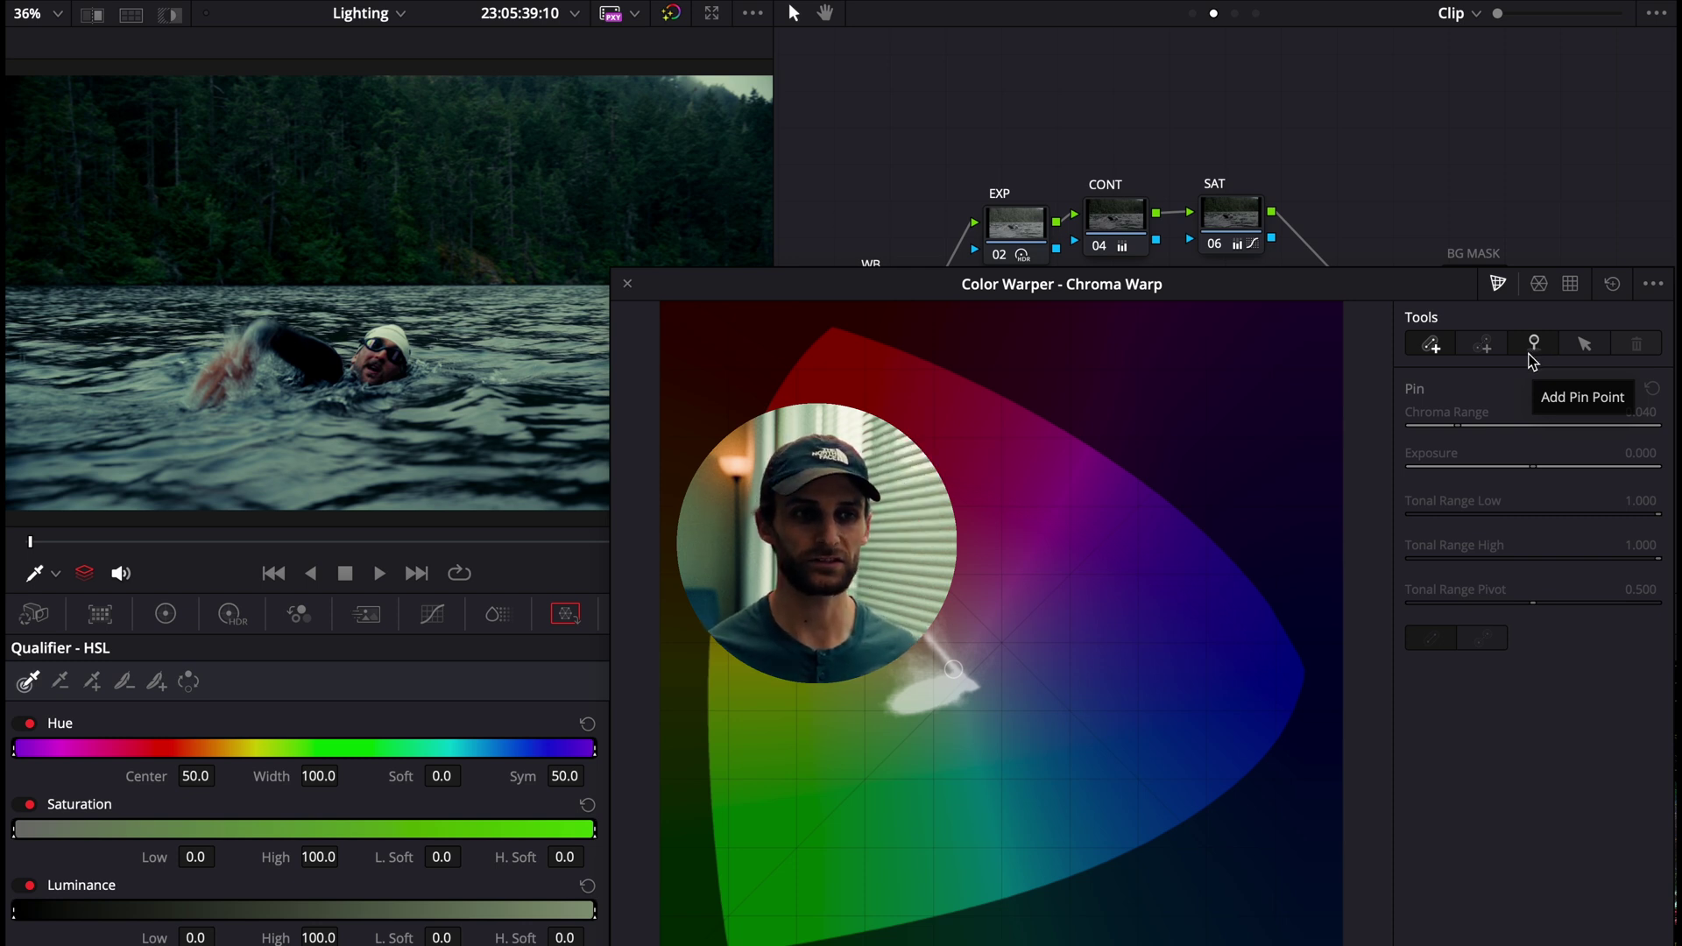
pyautogui.moveTo(1331, 297); pyautogui.dragTo(1340, 250)
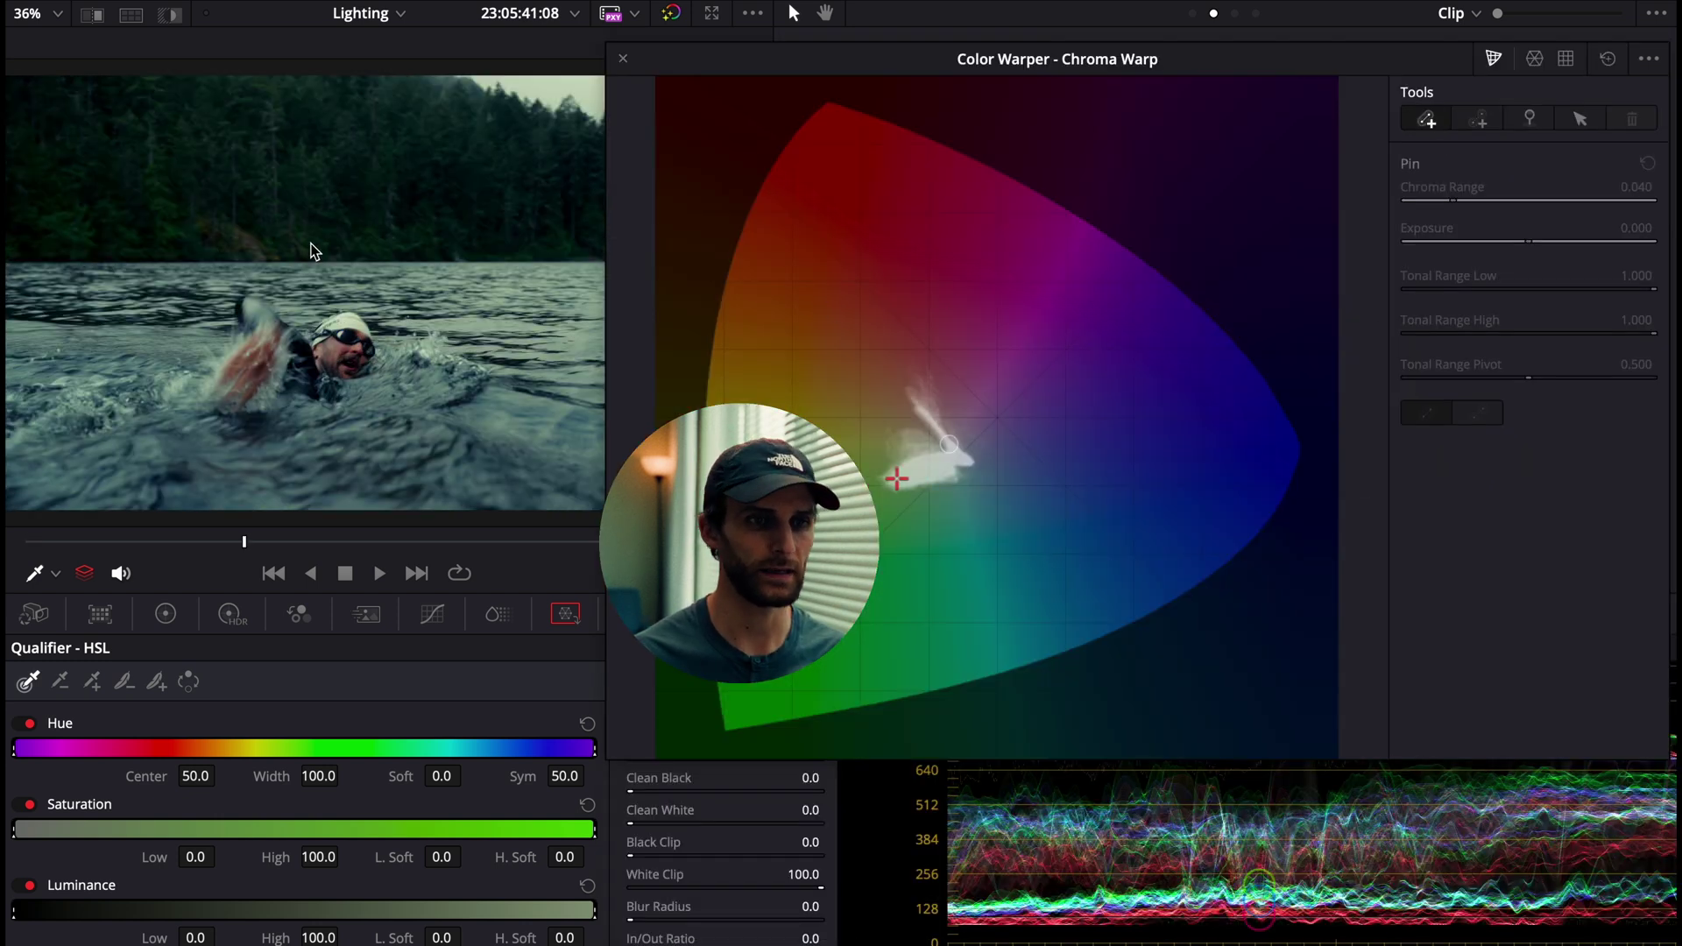
# Step: Try both Chroma Warp stroke tools for pulling the forest greens toward red, undoing each attempt
pyautogui.moveTo(300, 244)
pyautogui.mouseDown()
pyautogui.moveTo(405, 150)
pyautogui.moveTo(269, 66)
pyautogui.moveTo(284, 100)
pyautogui.moveTo(280, 4)
pyautogui.moveTo(294, 92)
pyautogui.moveTo(296, 22)
pyautogui.moveTo(289, 124)
pyautogui.moveTo(289, 77)
pyautogui.moveTo(315, 70)
pyautogui.mouseUp()
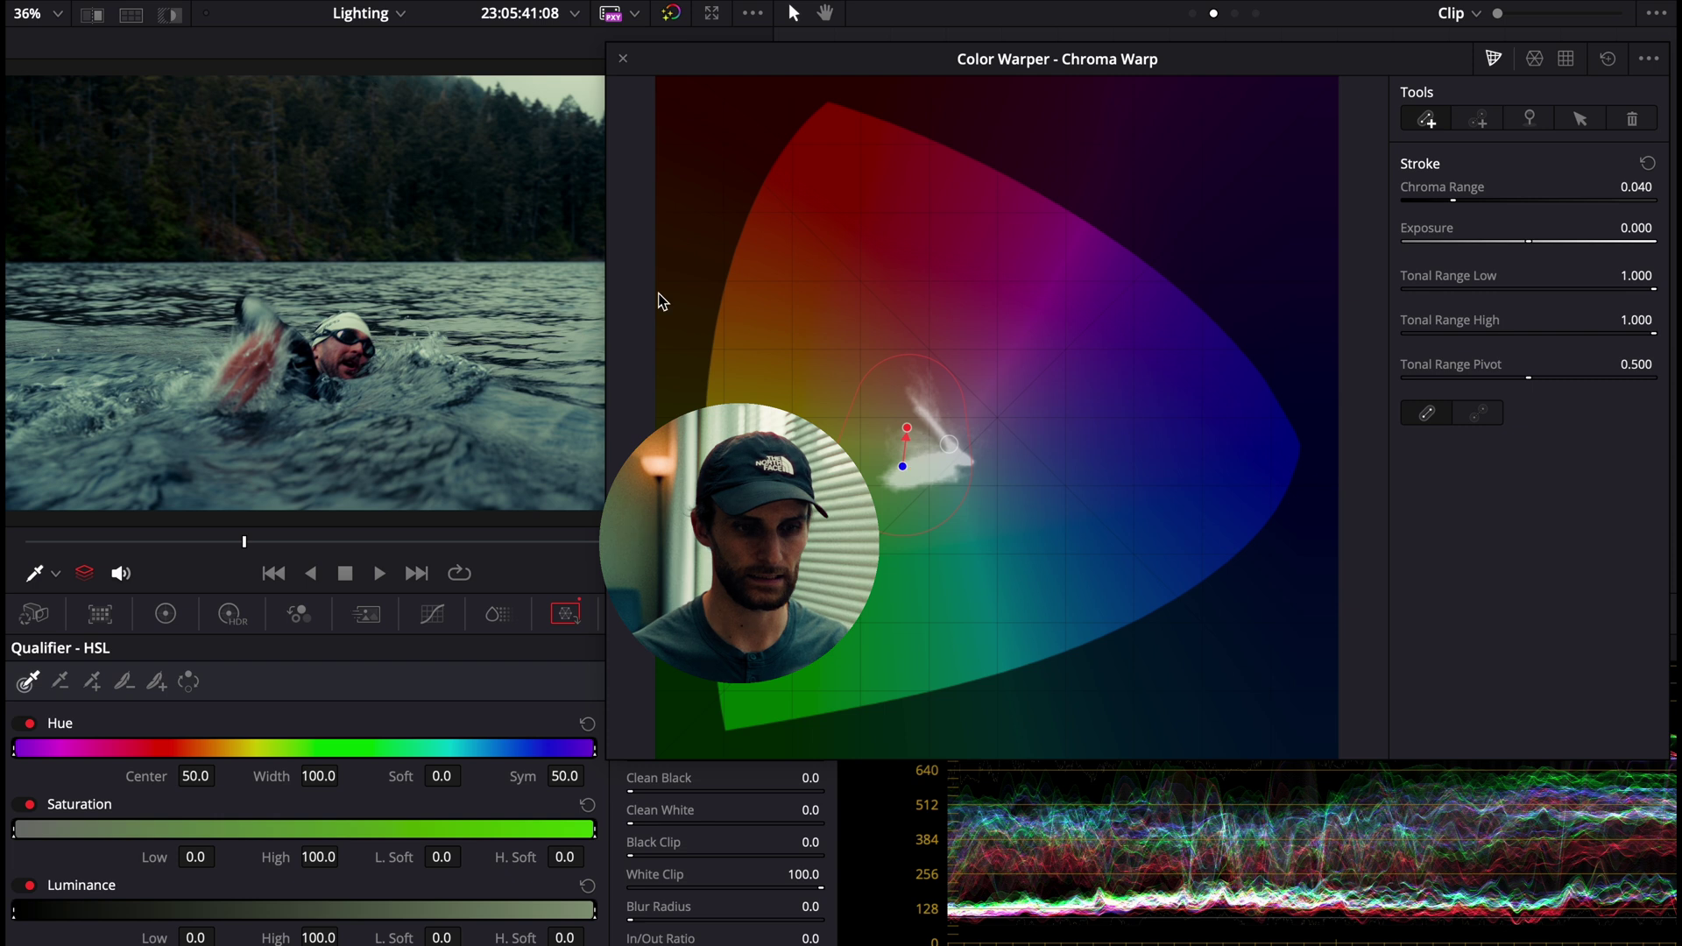
pyautogui.click(1478, 120)
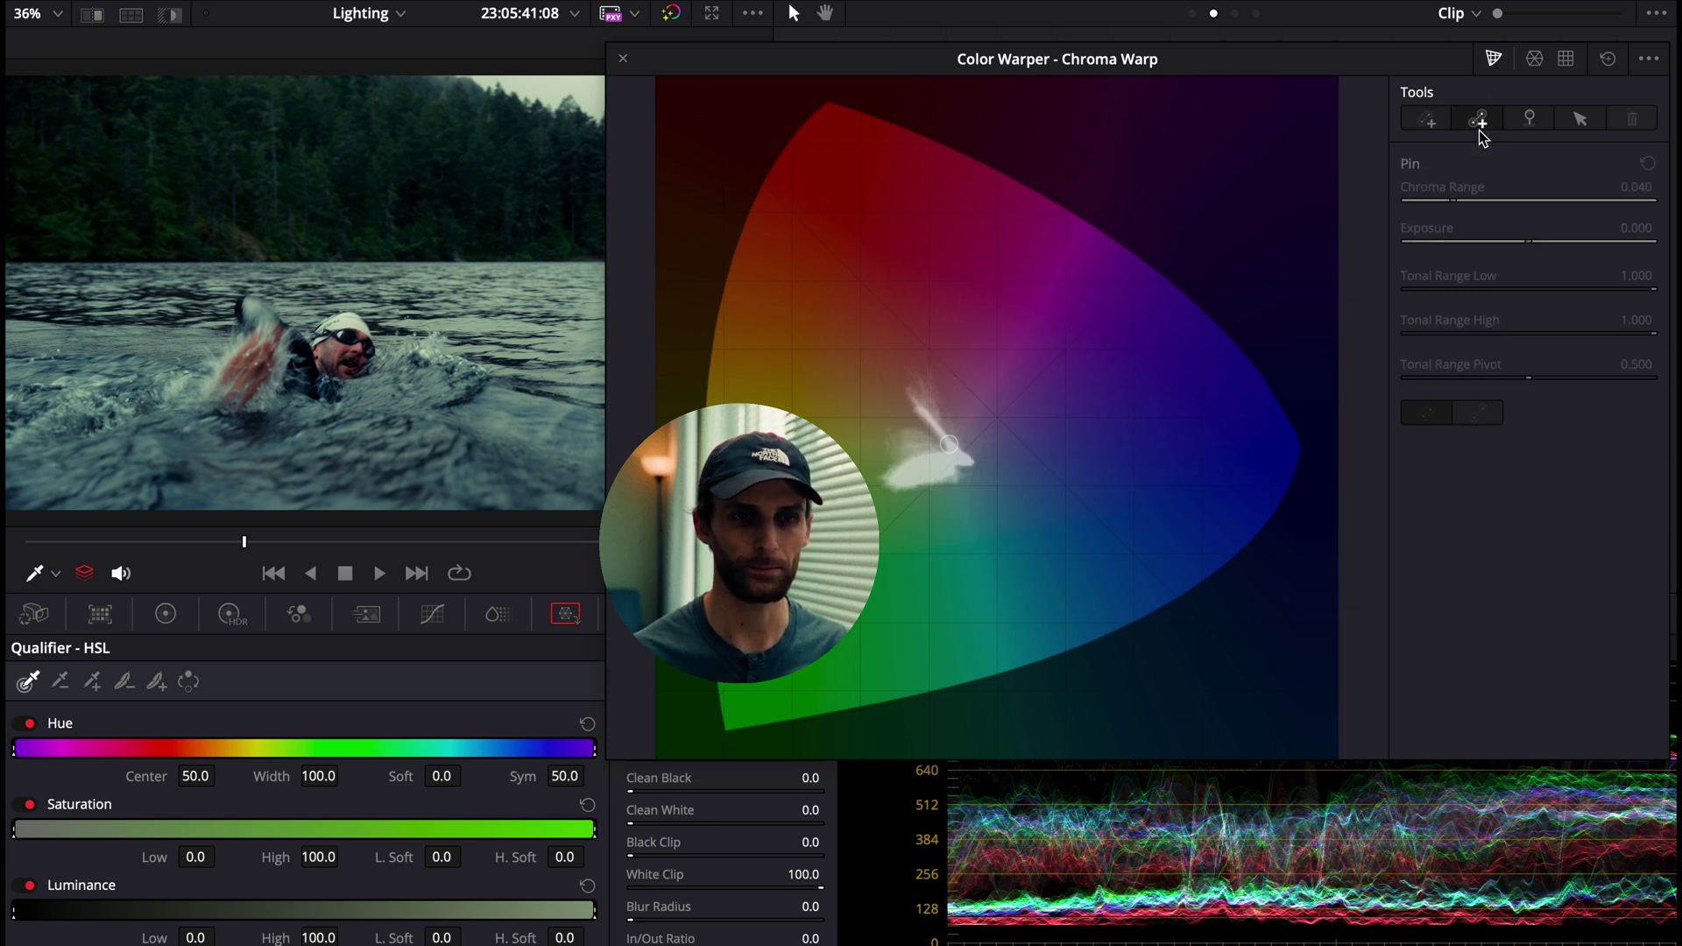
pyautogui.moveTo(928, 424)
pyautogui.mouseDown()
pyautogui.moveTo(905, 420)
pyautogui.moveTo(924, 440)
pyautogui.moveTo(938, 426)
pyautogui.moveTo(922, 437)
pyautogui.mouseUp()
pyautogui.moveTo(342, 14)
pyautogui.mouseDown()
pyautogui.moveTo(358, 1)
pyautogui.moveTo(312, 1)
pyautogui.moveTo(420, 0)
pyautogui.moveTo(378, 84)
pyautogui.moveTo(308, 40)
pyautogui.mouseUp()
pyautogui.press('super+z')
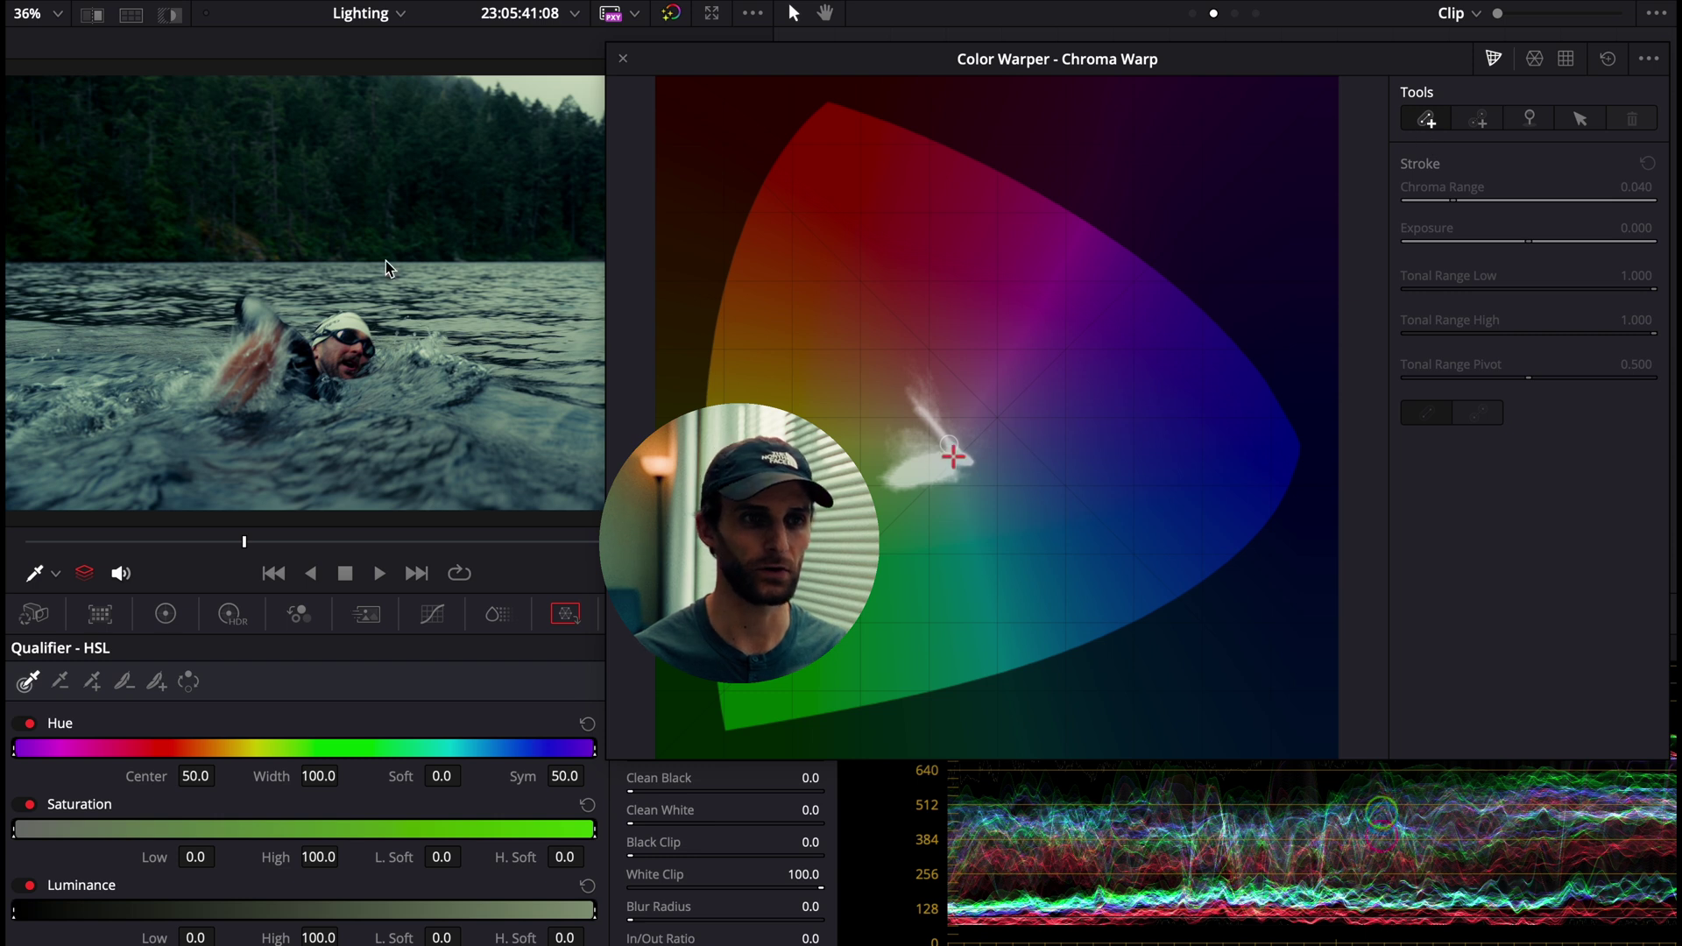
# Step: Draw a Chroma Warp stroke pulling the forest greens toward red, and pin the swimmer's skin tone
pyautogui.moveTo(363, 247)
pyautogui.mouseDown()
pyautogui.moveTo(349, 176)
pyautogui.moveTo(367, 83)
pyautogui.moveTo(386, 56)
pyautogui.moveTo(437, 78)
pyautogui.moveTo(434, 93)
pyautogui.moveTo(425, 60)
pyautogui.mouseUp()
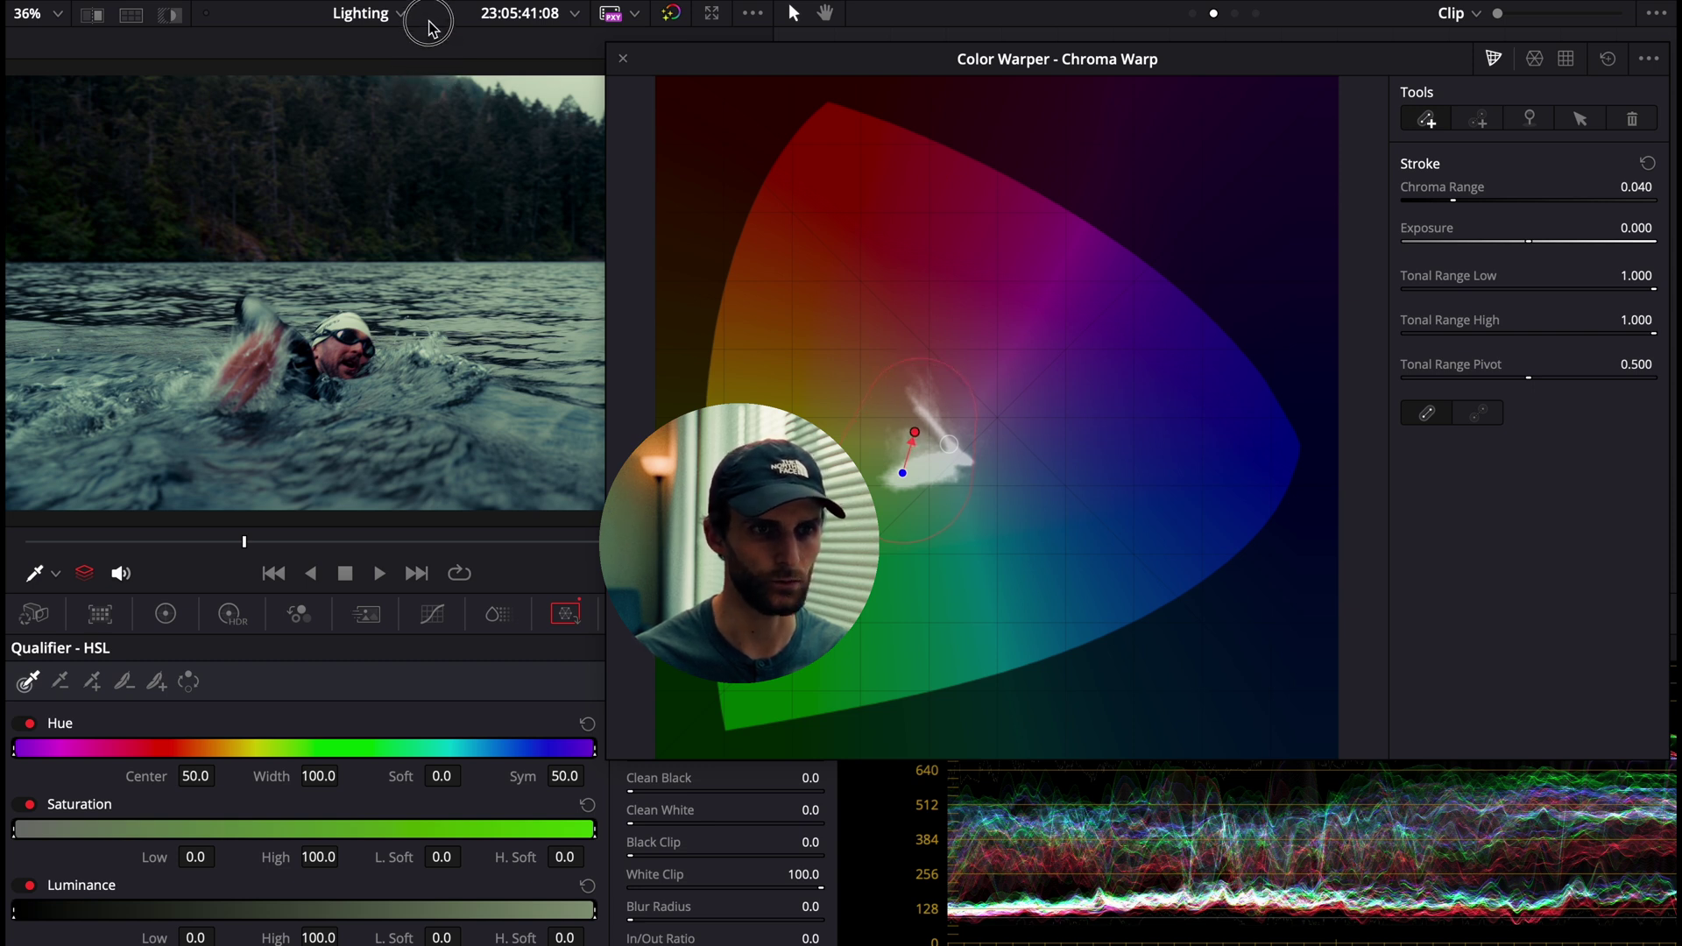
pyautogui.hotkey('ctrl', 'f')
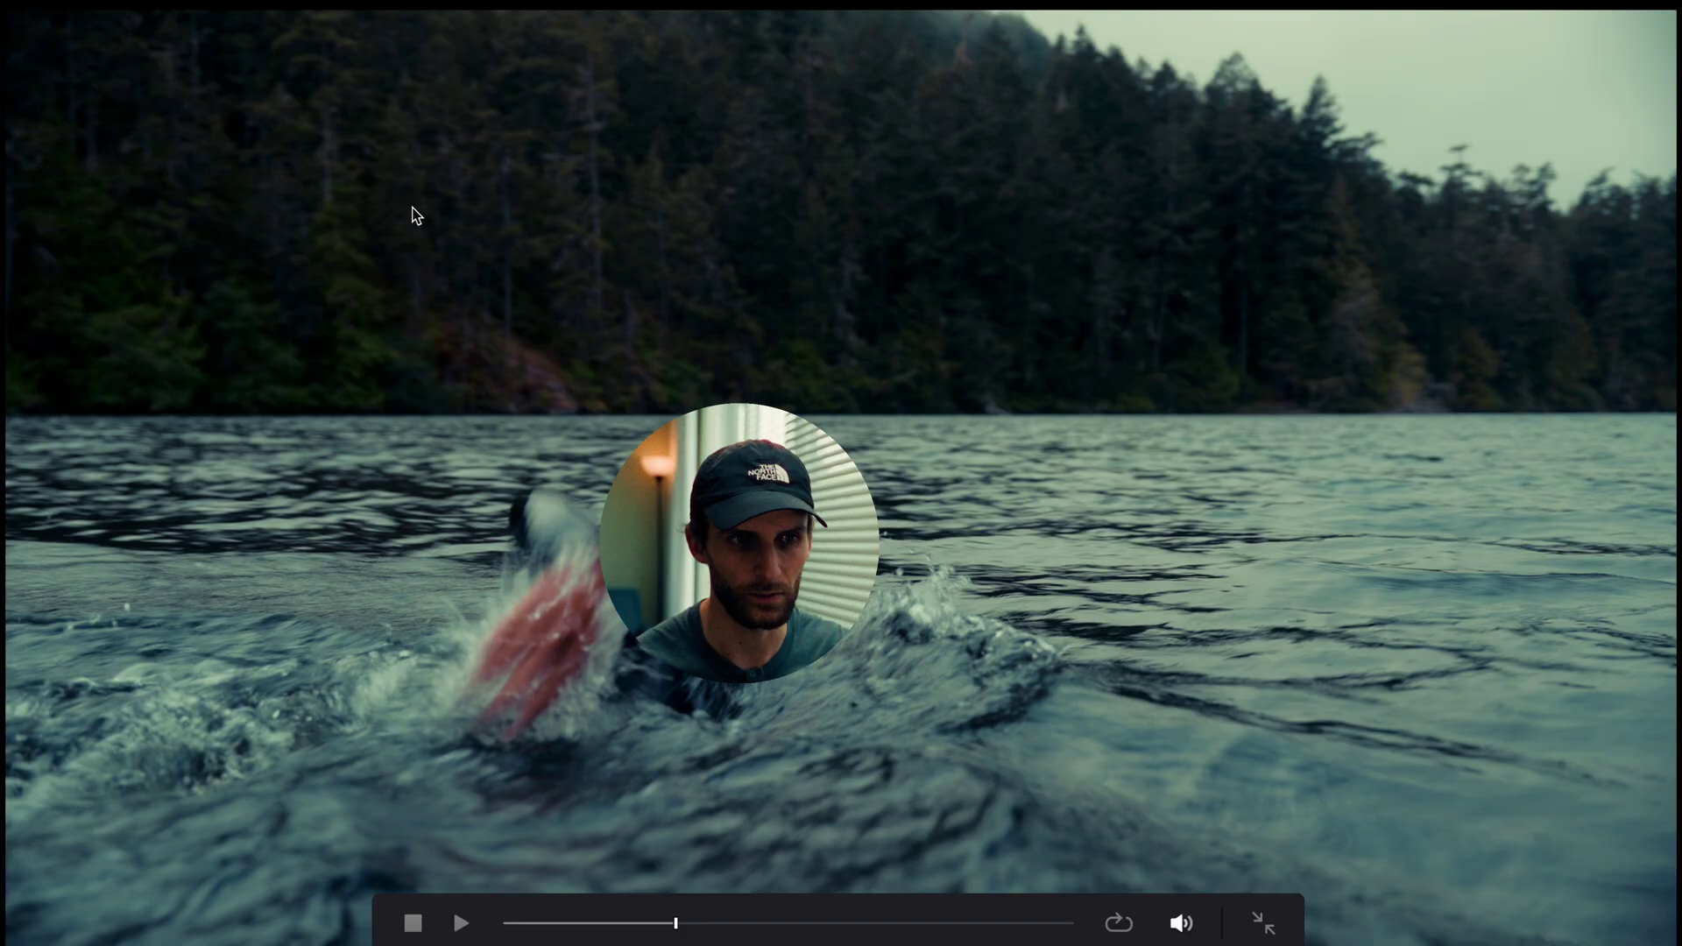
pyautogui.hotkey('ctrl', 'f')
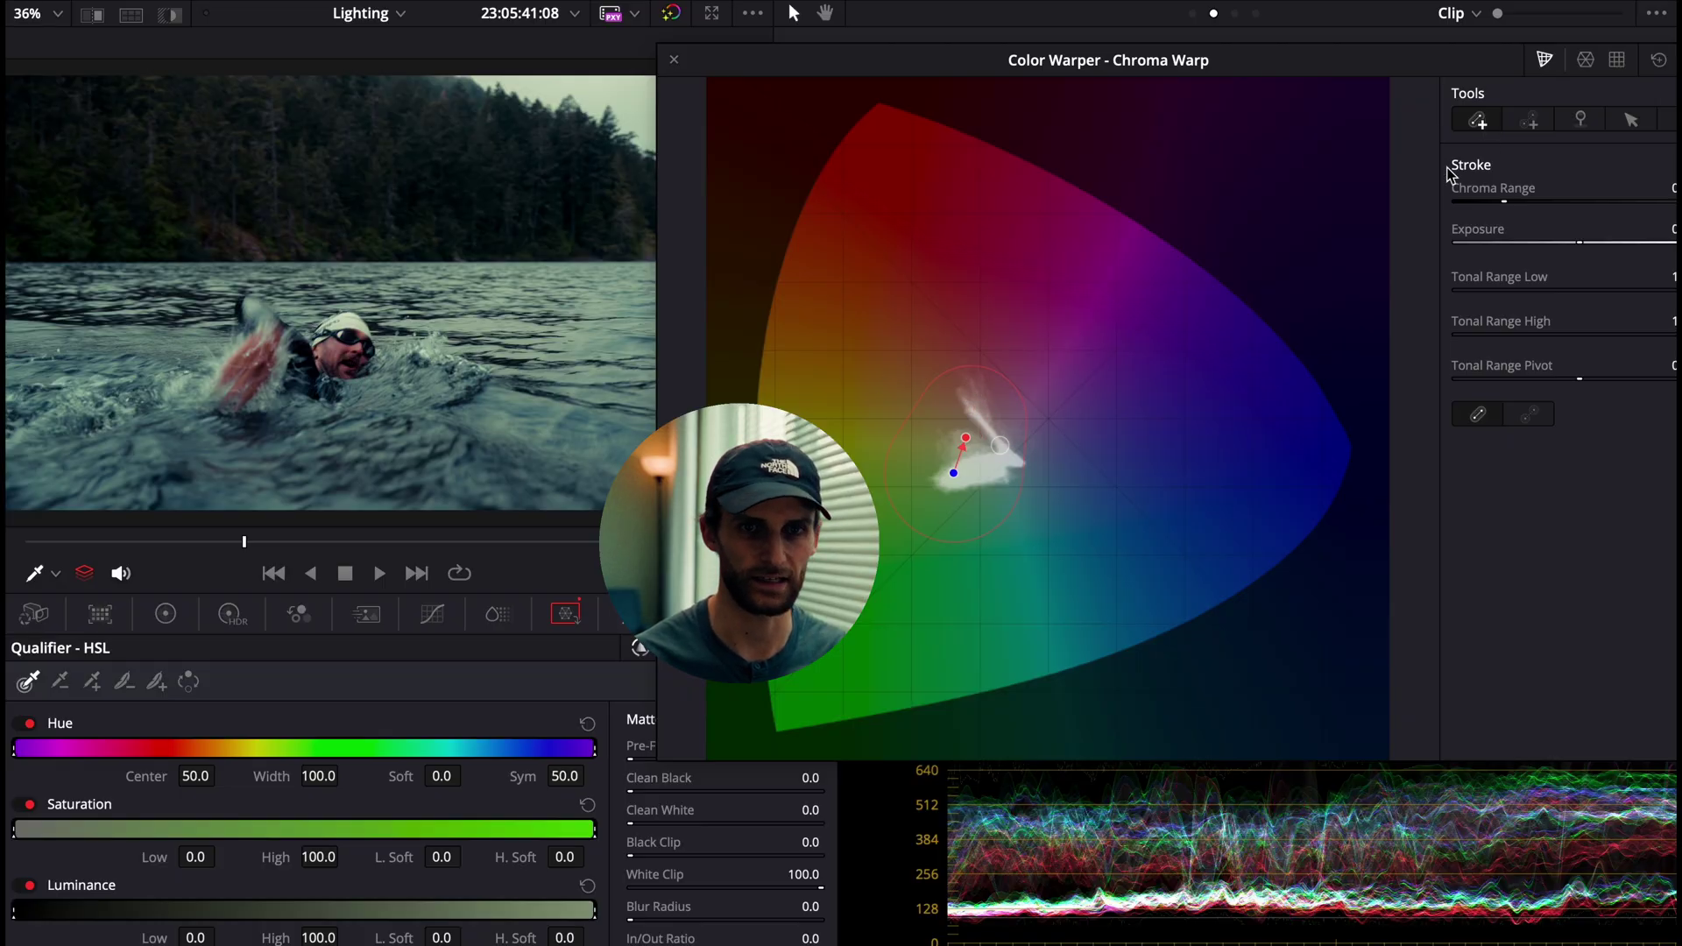
pyautogui.click(1590, 125)
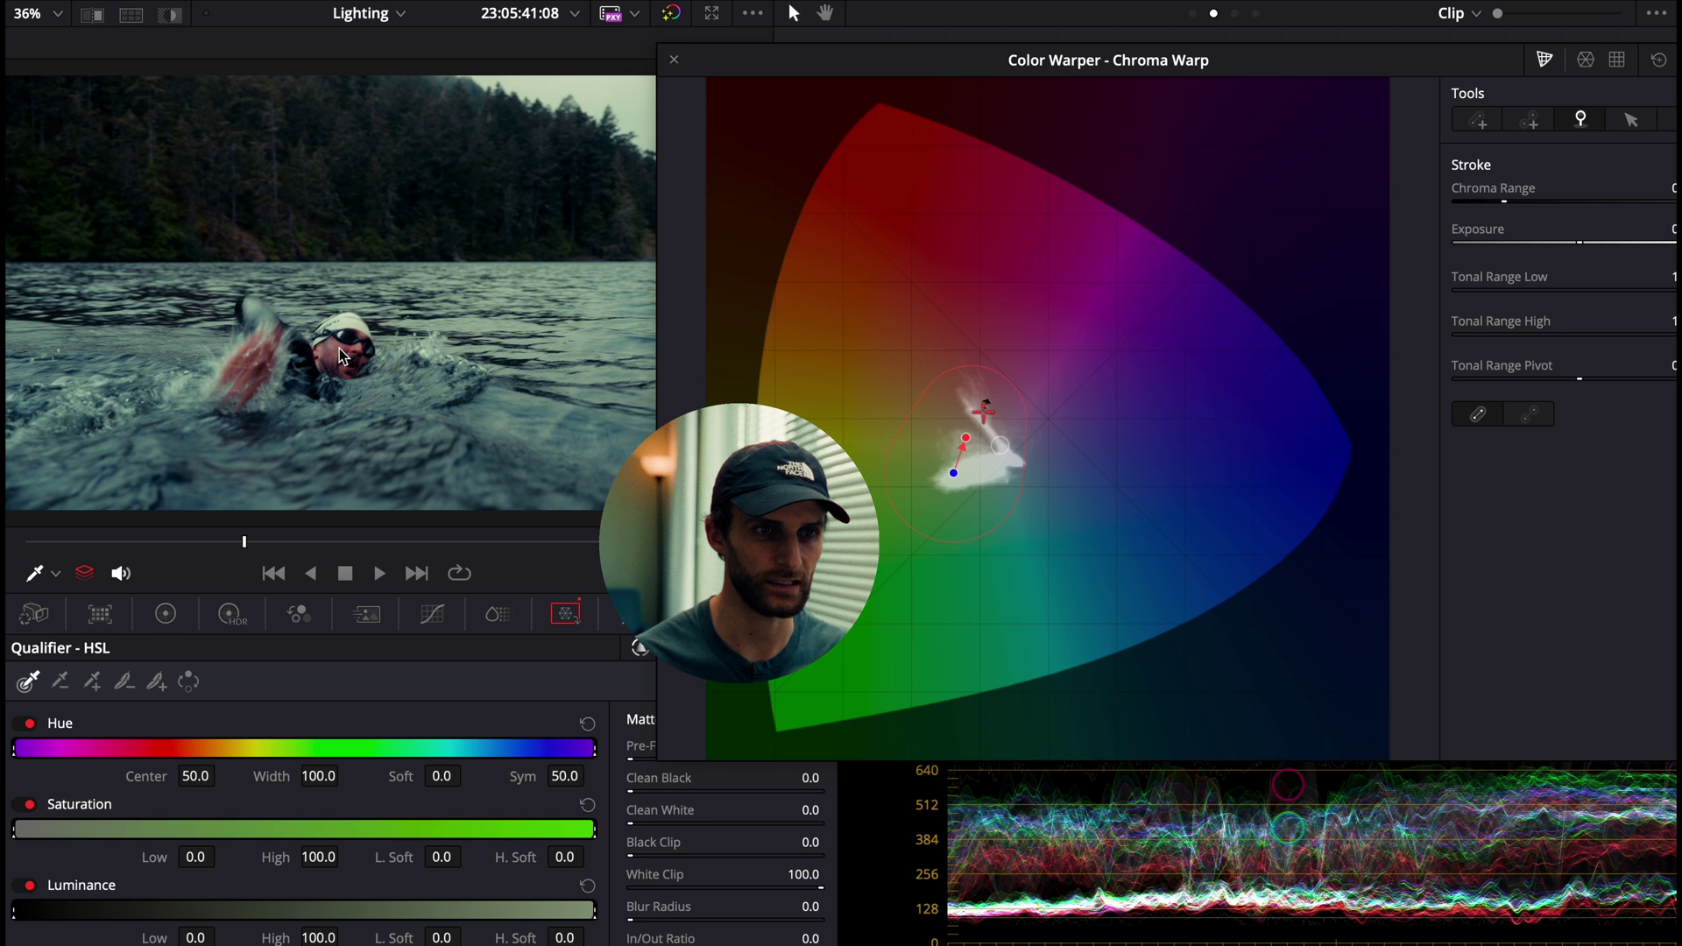
pyautogui.click(982, 410)
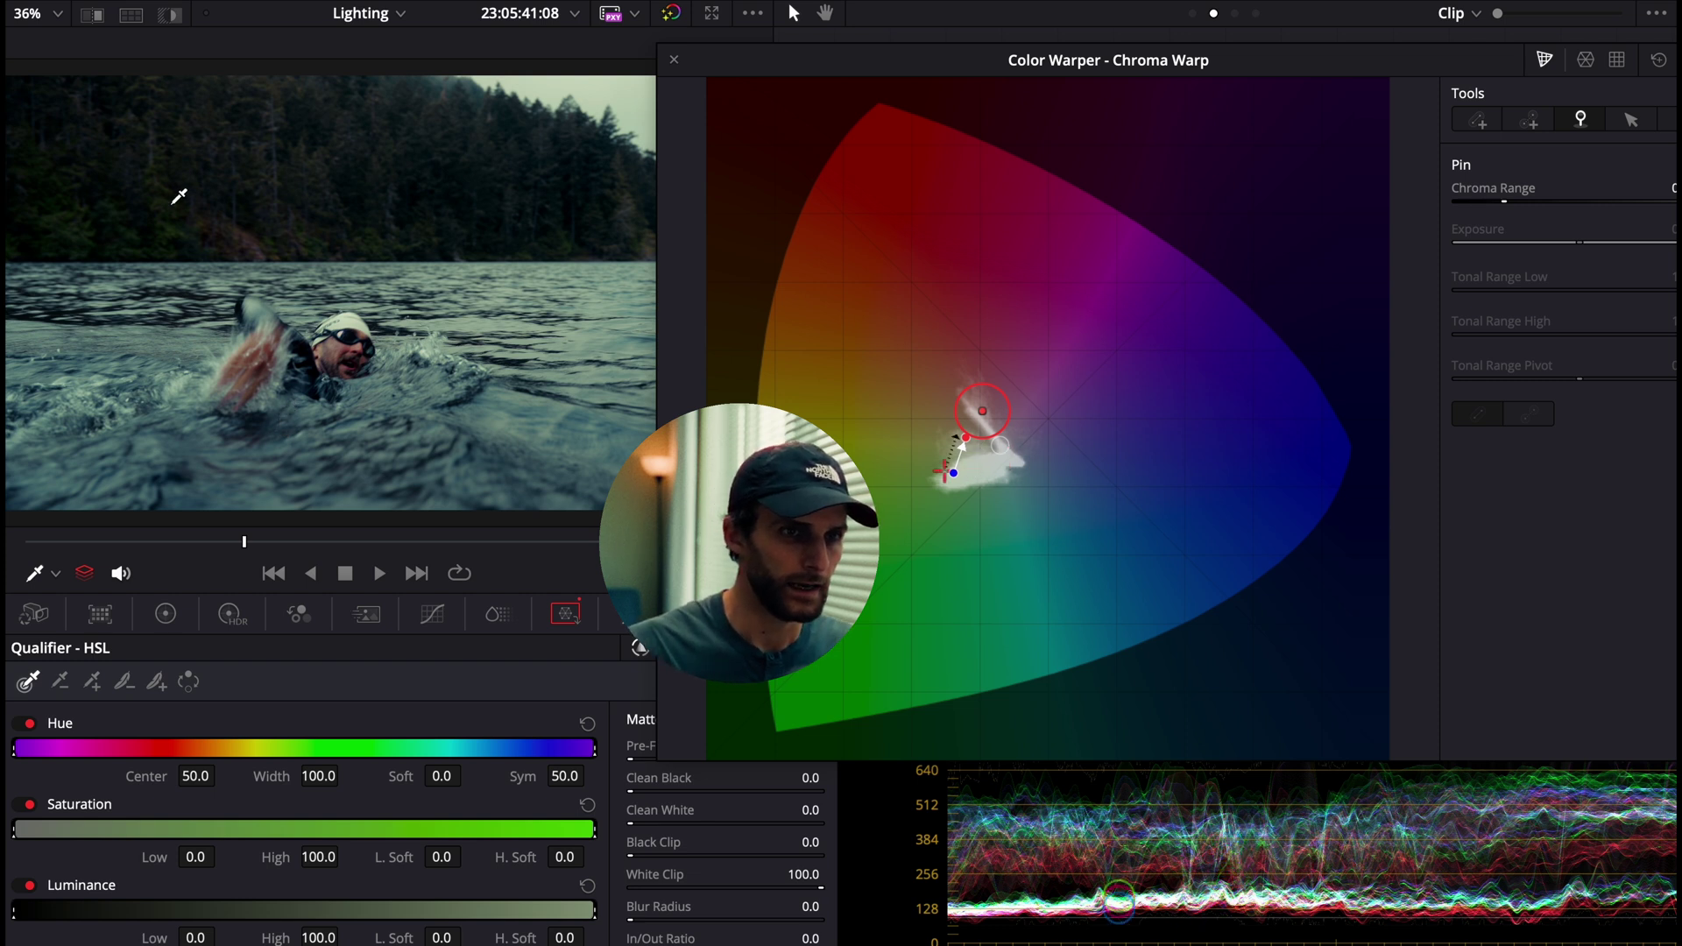
# Step: Add a second Chroma Warp stroke pulling the remaining shoreline forest green toward red, and check it full screen
pyautogui.scroll(4, 280, 253)
pyautogui.scroll(1, 282, 247)
pyautogui.moveTo(282, 247); pyautogui.dragTo(171, 431)
pyautogui.scroll(2, 176, 426)
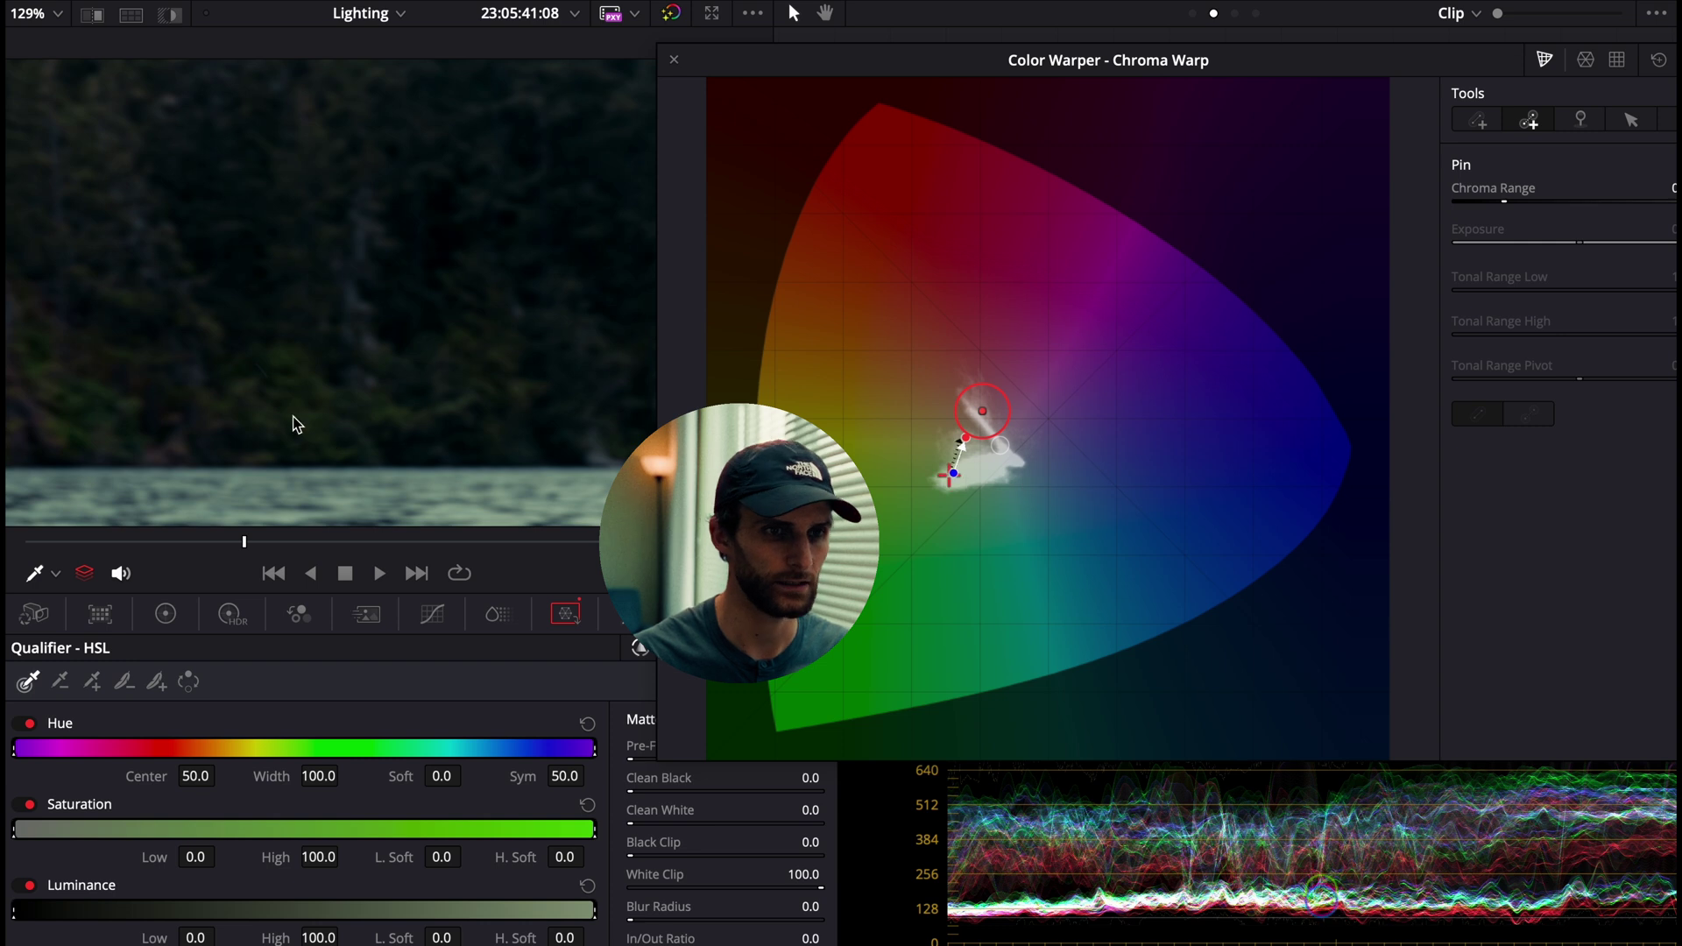
pyautogui.moveTo(292, 366)
pyautogui.mouseDown()
pyautogui.moveTo(421, 233)
pyautogui.moveTo(286, 364)
pyautogui.moveTo(403, 298)
pyautogui.moveTo(654, 233)
pyautogui.moveTo(575, 255)
pyautogui.moveTo(499, 172)
pyautogui.moveTo(319, 265)
pyautogui.moveTo(177, 384)
pyautogui.mouseUp()
pyautogui.moveTo(185, 651)
pyautogui.mouseDown()
pyautogui.moveTo(289, 244)
pyautogui.moveTo(436, 208)
pyautogui.moveTo(406, 202)
pyautogui.moveTo(375, 242)
pyautogui.mouseUp()
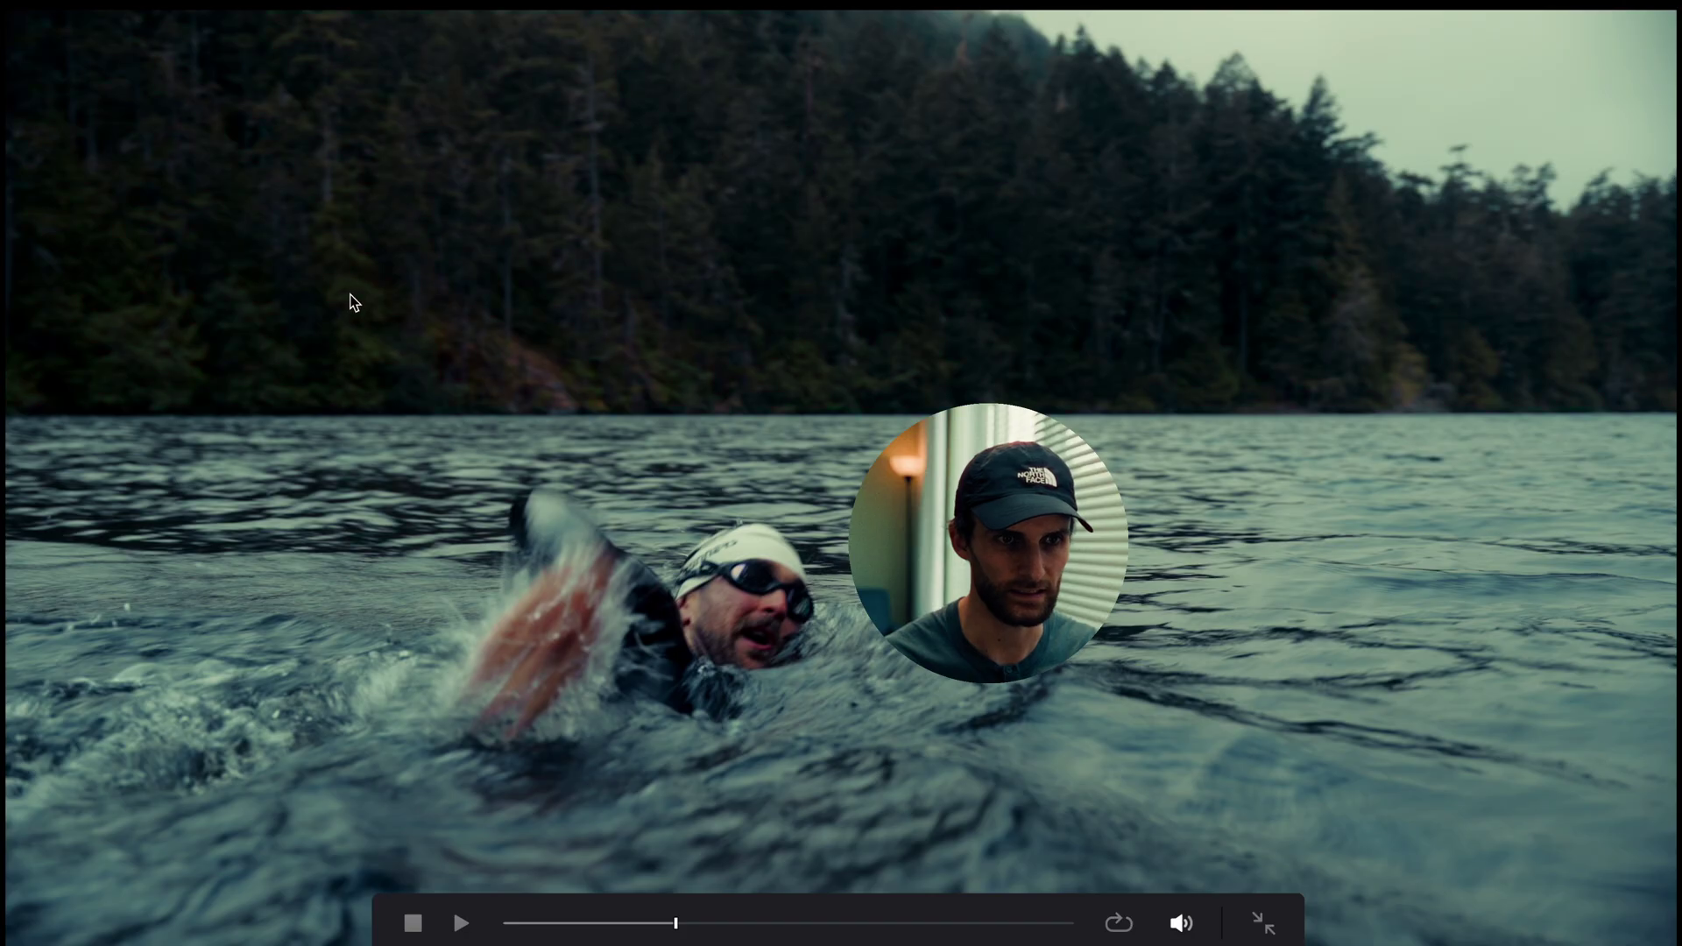
pyautogui.press('super+d')
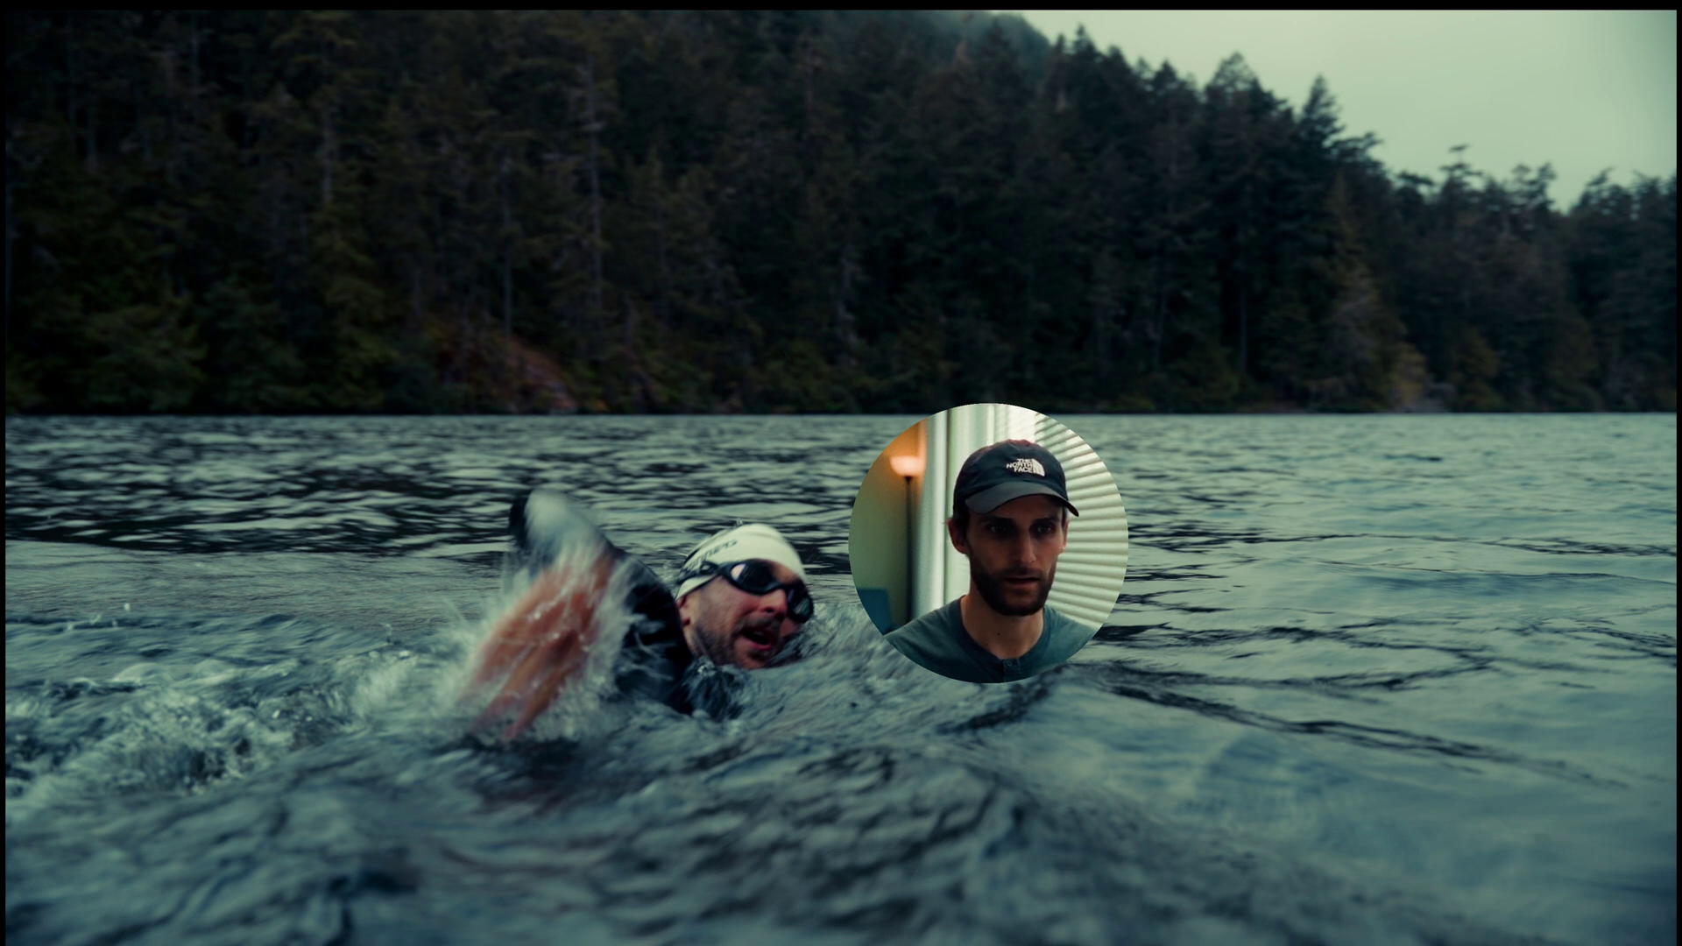
pyautogui.moveTo(368, 501)
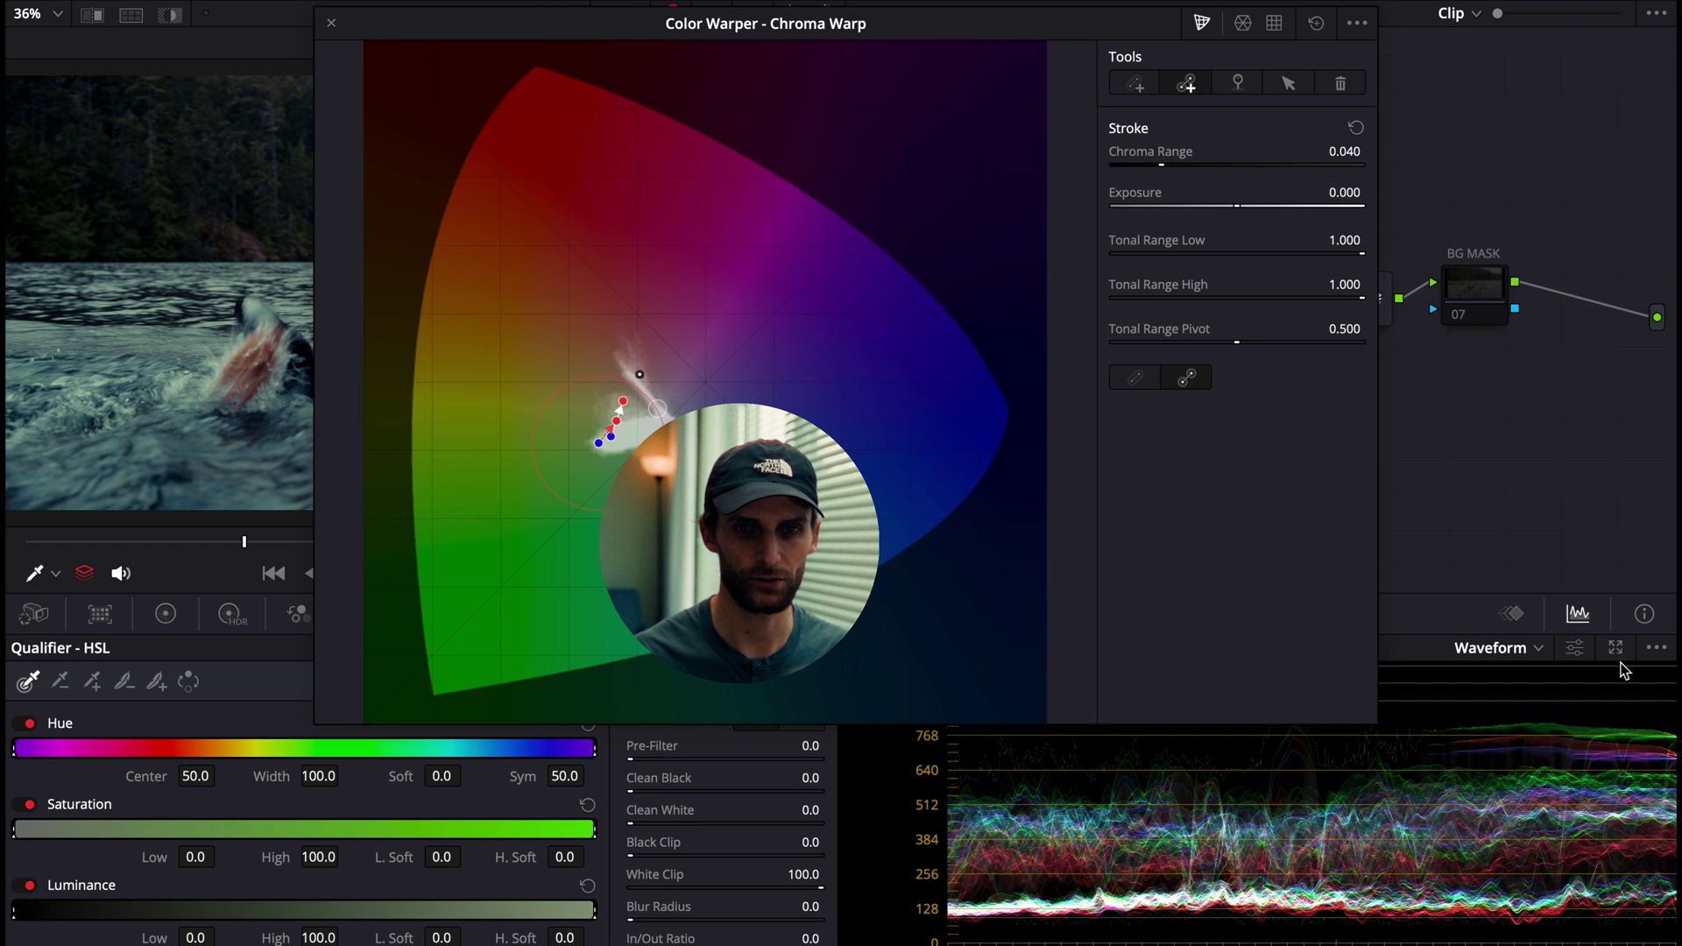
# Step: Switch the scope to Vectorscope and move the Color Warper off the swimmer to inspect his skin tone up close
pyautogui.click(1537, 647)
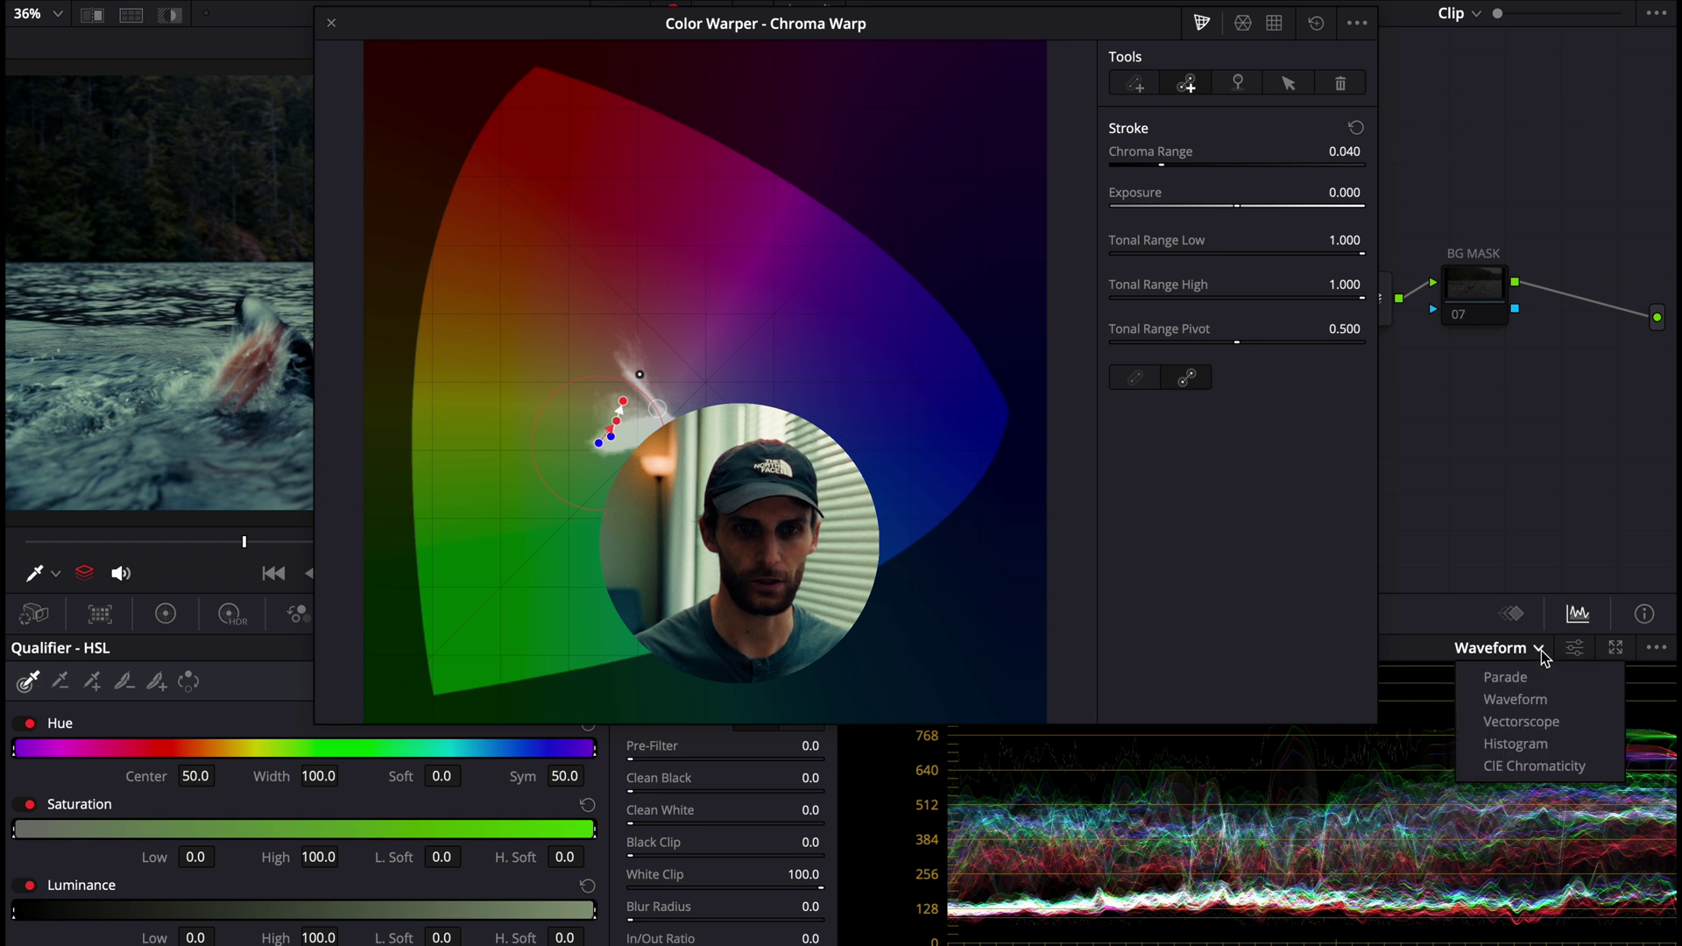
pyautogui.click(1581, 722)
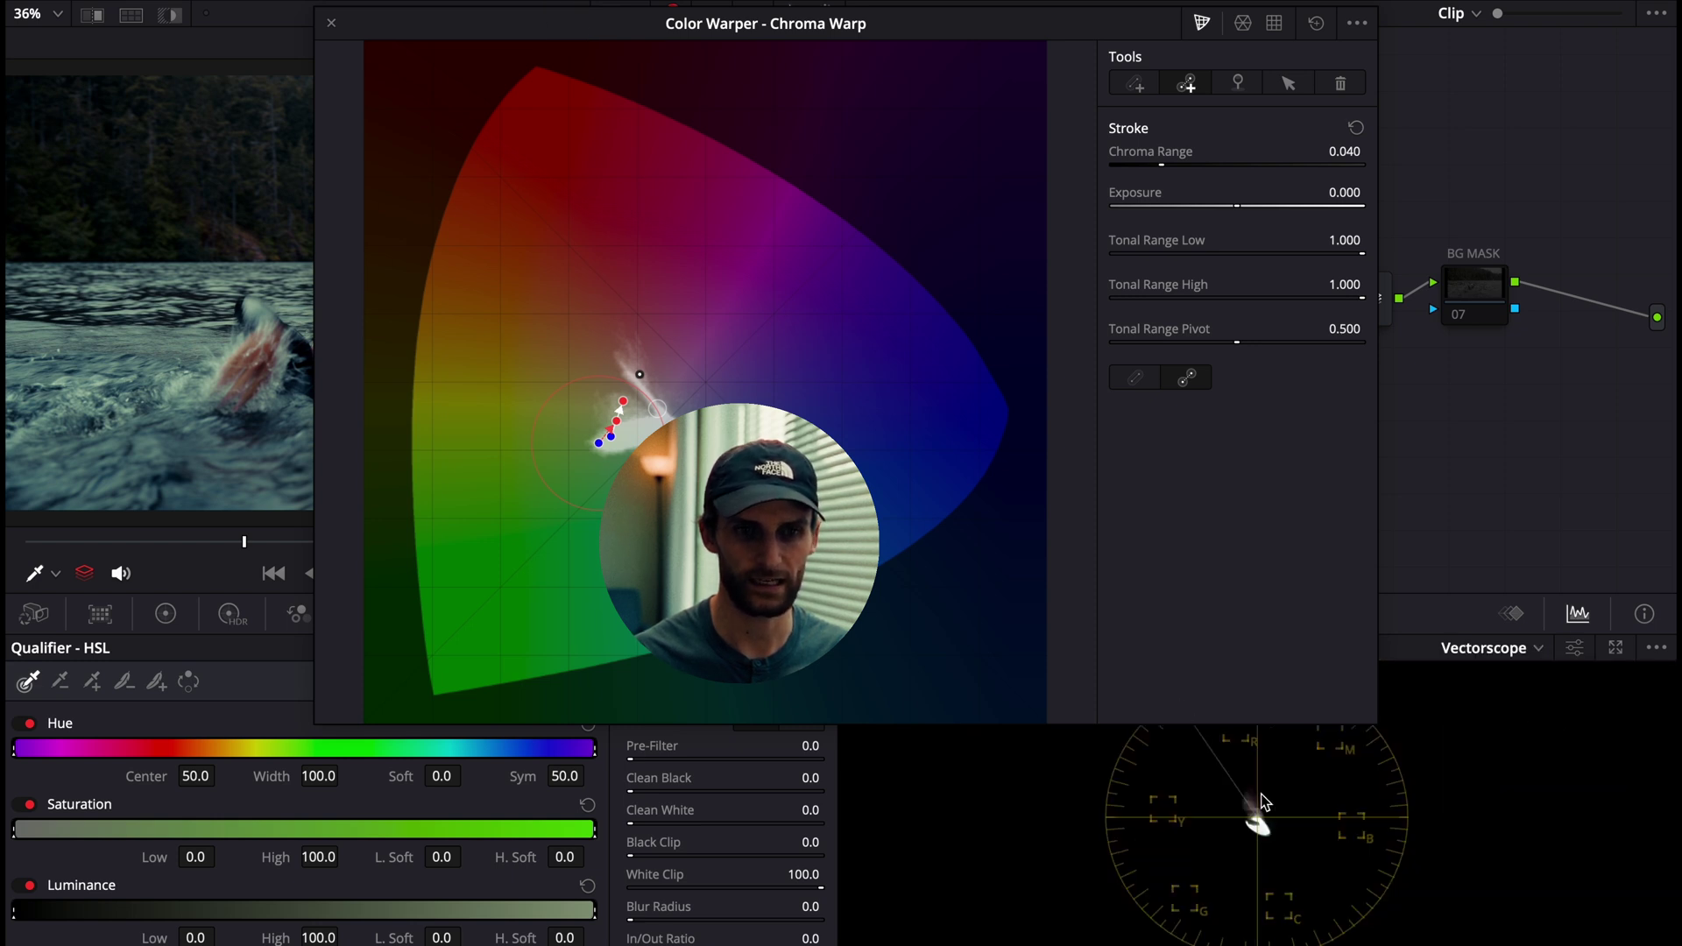
pyautogui.moveTo(865, 16); pyautogui.dragTo(1169, 3)
pyautogui.scroll(6, 334, 408)
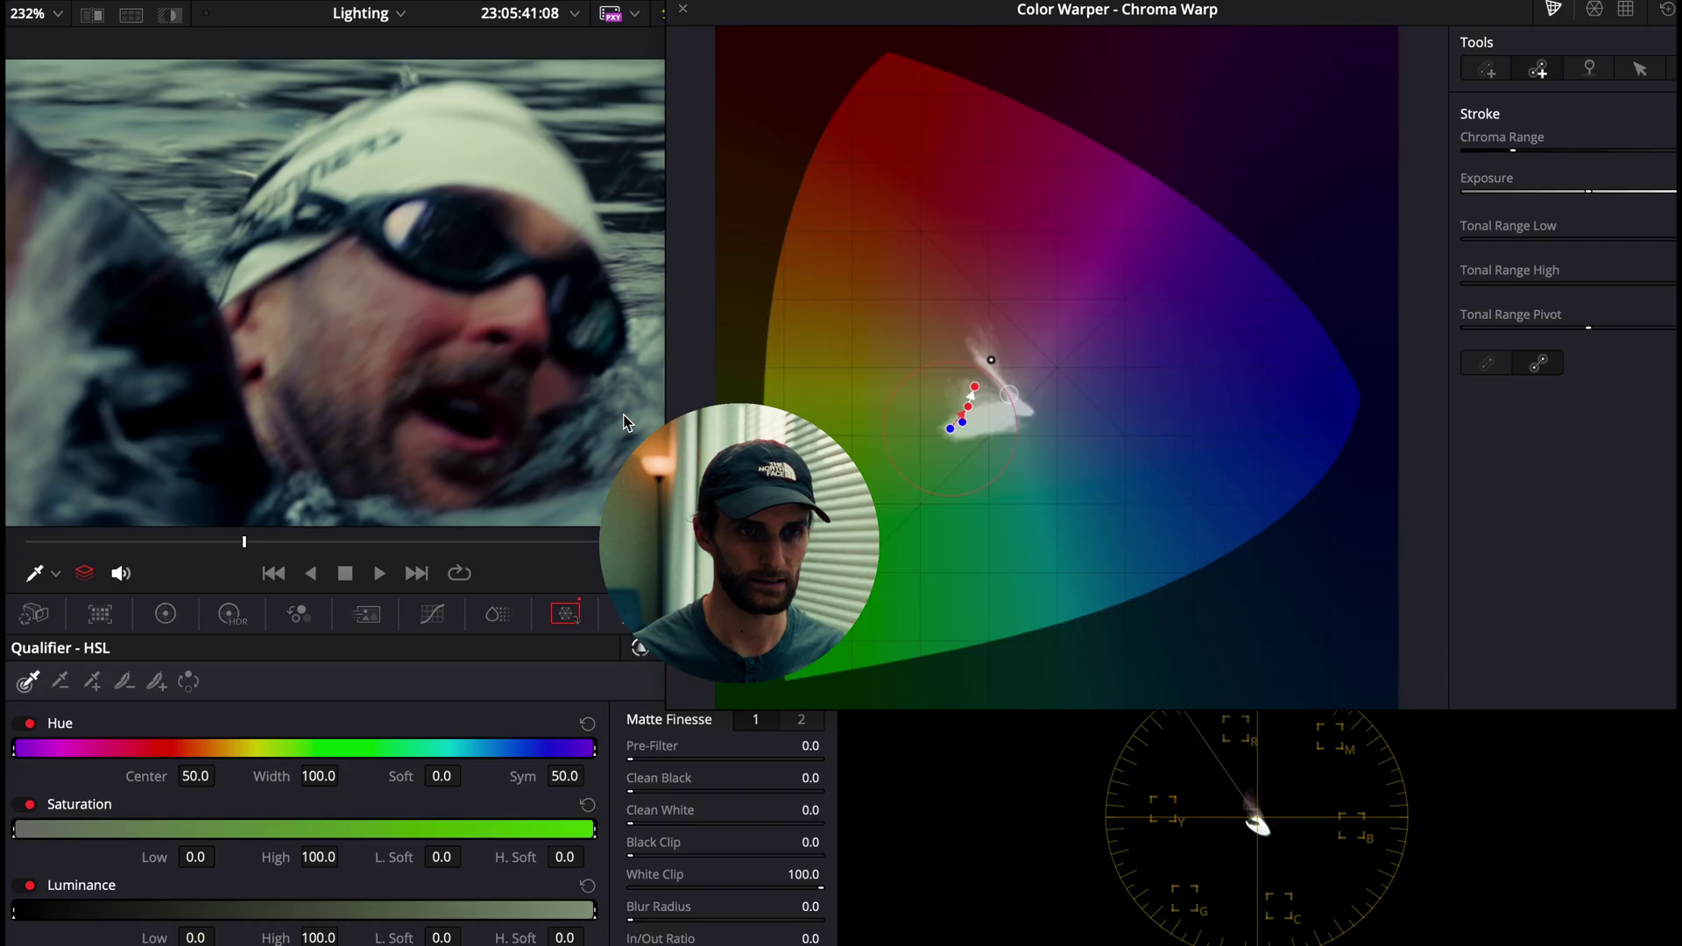
pyautogui.hotkey('shift', 'z')
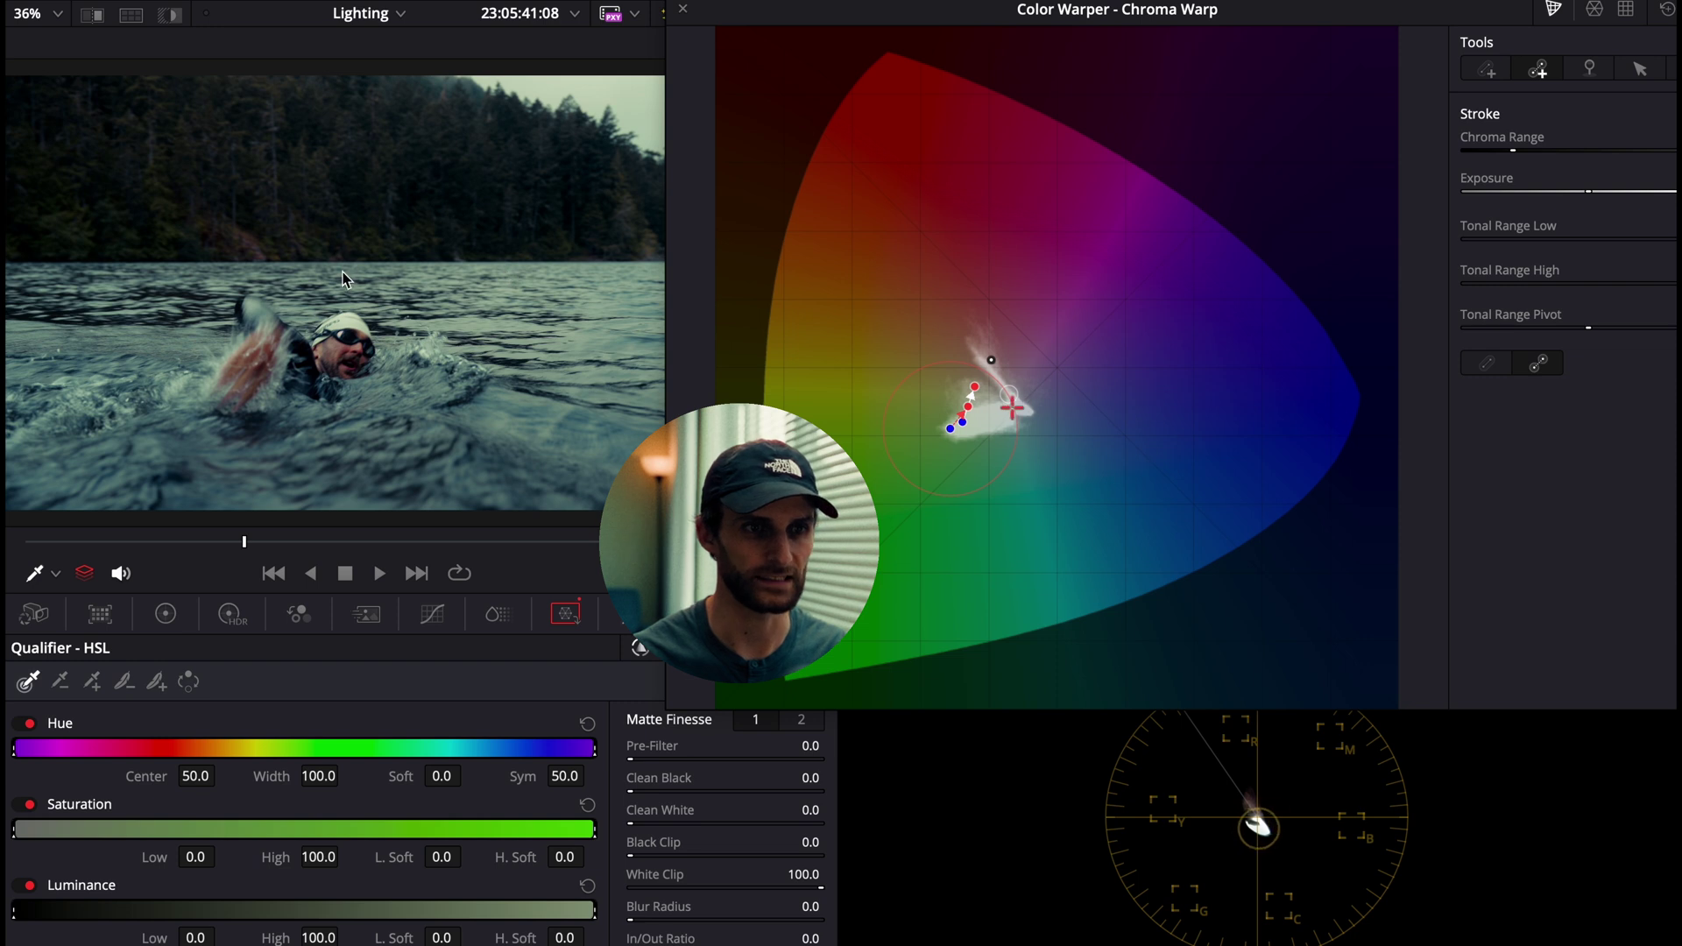
# Step: Add a Chroma Warp stroke on the water color and move its endpoint slightly toward red
pyautogui.moveTo(352, 265); pyautogui.dragTo(379, 183)
pyautogui.moveTo(491, 499)
pyautogui.mouseDown()
pyautogui.moveTo(601, 473)
pyautogui.moveTo(480, 397)
pyautogui.moveTo(405, 293)
pyautogui.moveTo(375, 273)
pyautogui.moveTo(353, 303)
pyautogui.moveTo(340, 139)
pyautogui.moveTo(366, 289)
pyautogui.moveTo(117, 274)
pyautogui.moveTo(19, 226)
pyautogui.moveTo(400, 45)
pyautogui.moveTo(639, 114)
pyautogui.moveTo(642, 307)
pyautogui.moveTo(541, 384)
pyautogui.moveTo(370, 368)
pyautogui.moveTo(372, 335)
pyautogui.mouseUp()
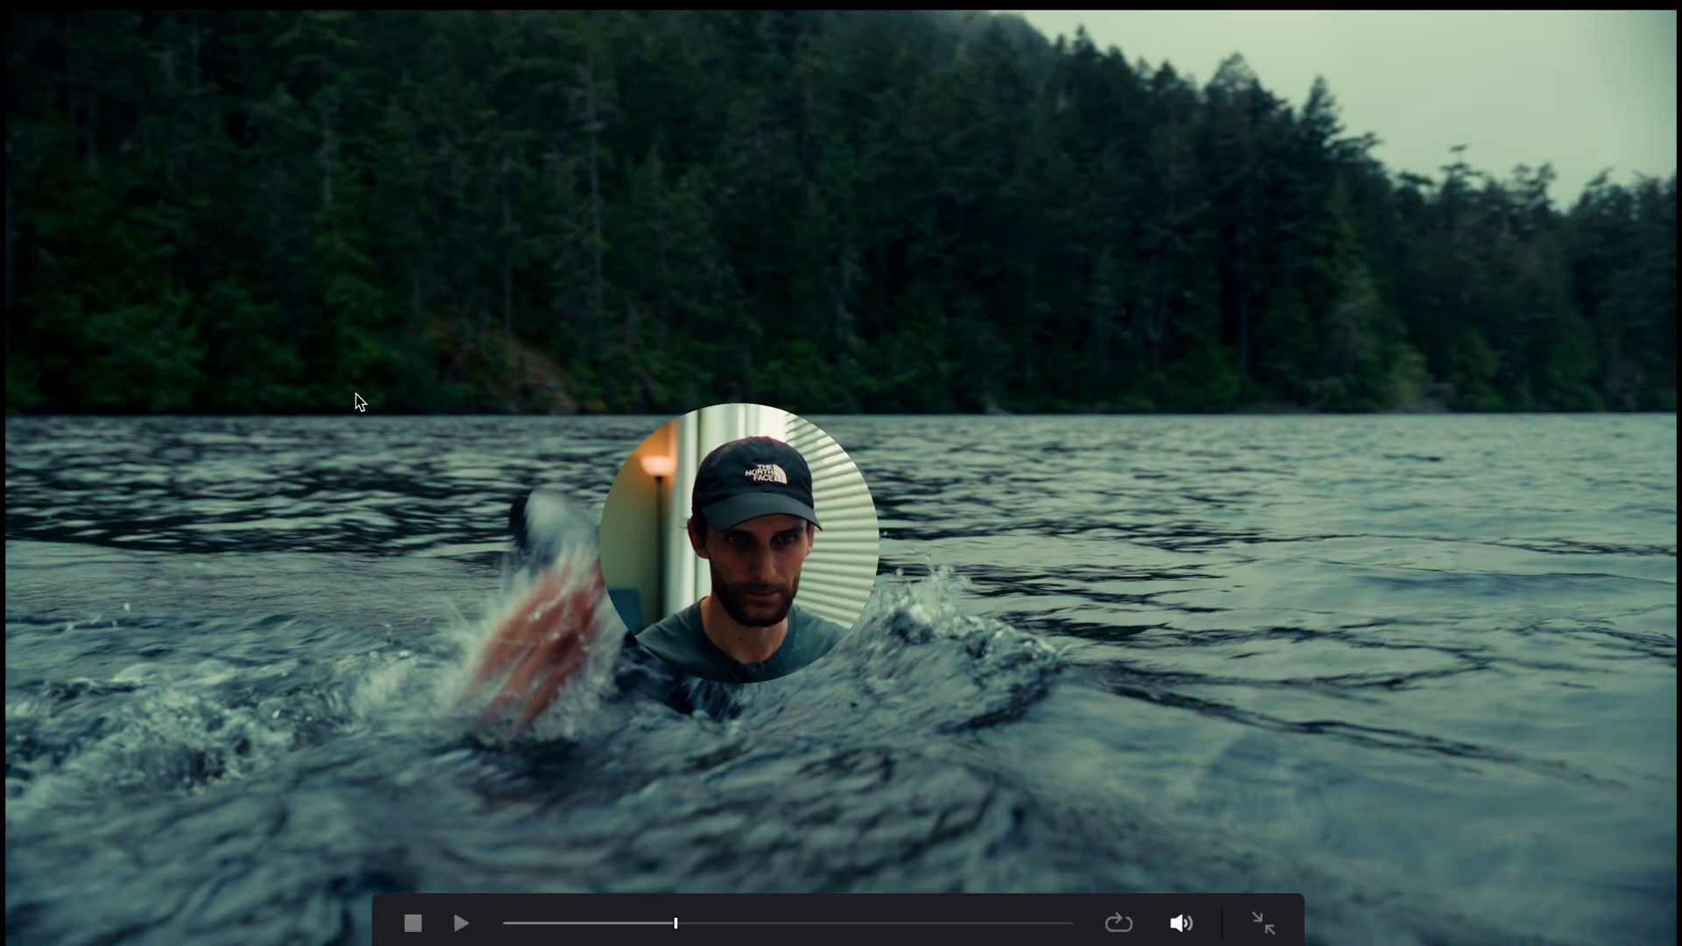
pyautogui.hotkey('ctrl', 'f')
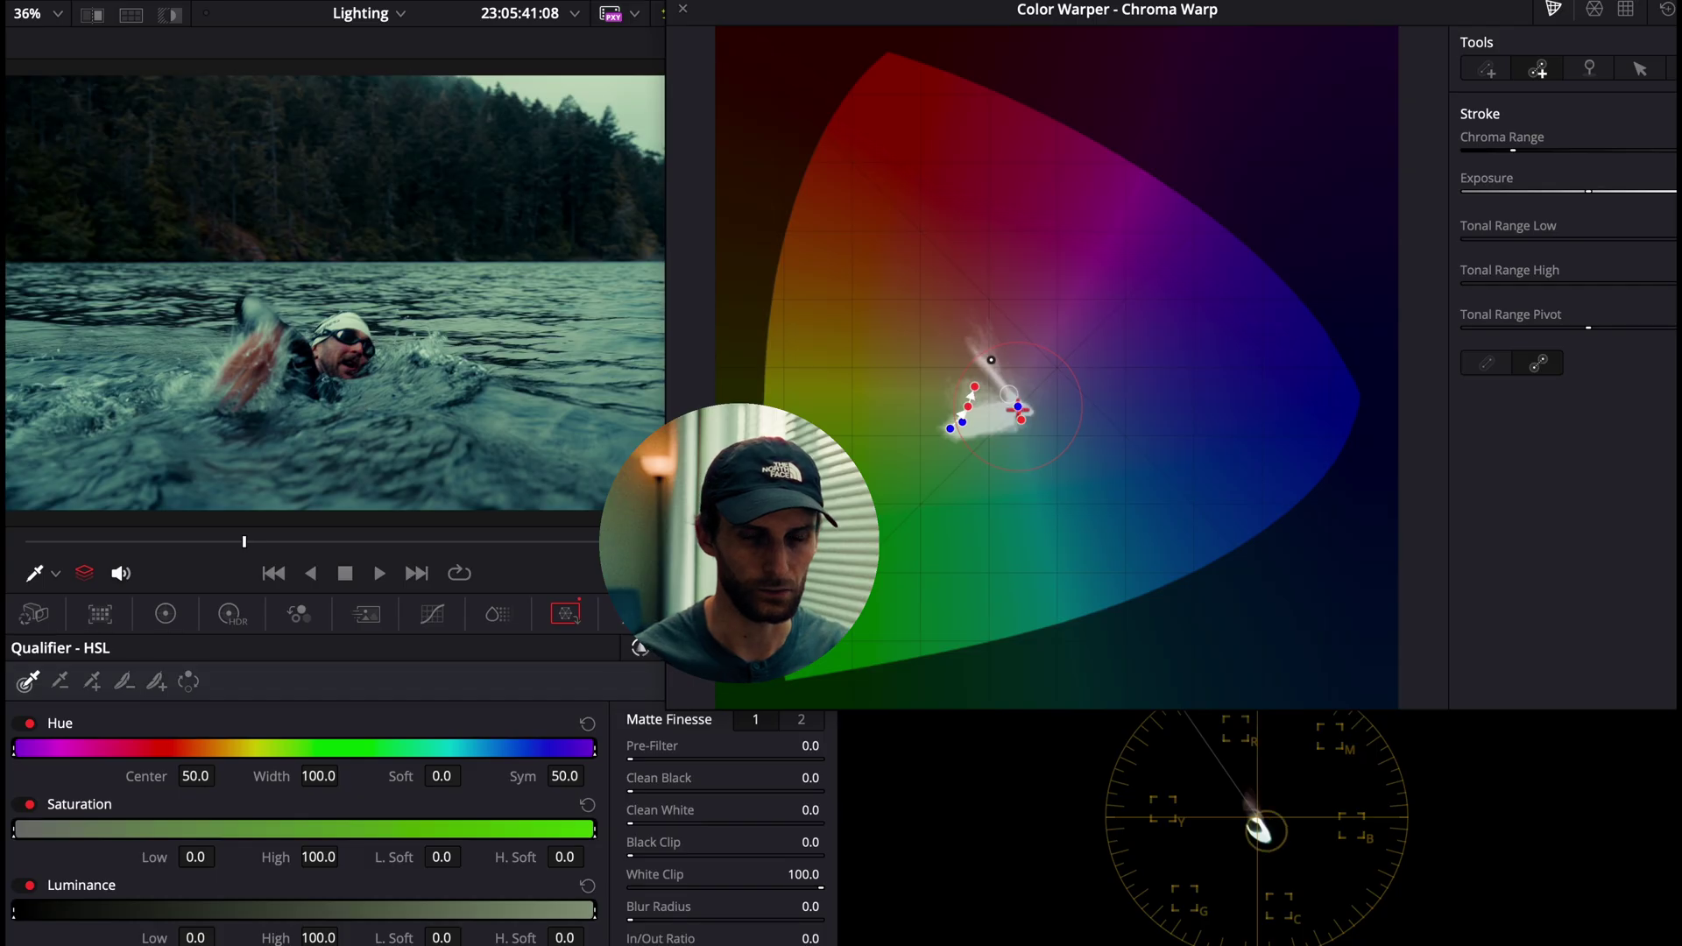
pyautogui.moveTo(1023, 422); pyautogui.dragTo(1015, 387)
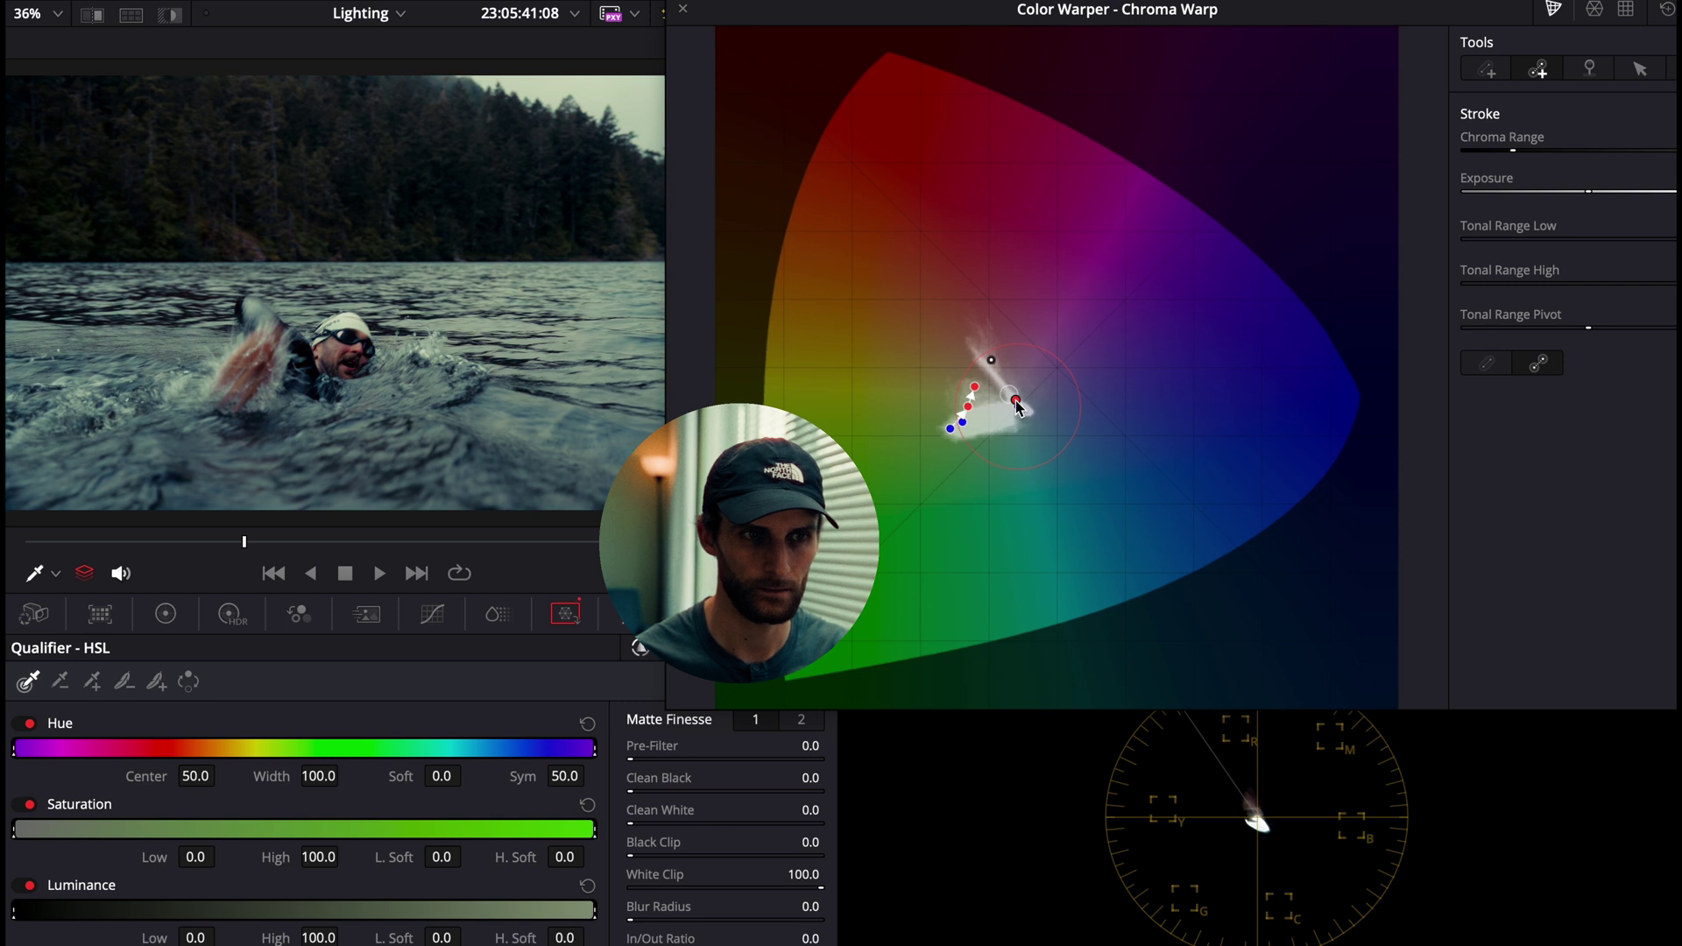
# Step: Compare the grade before and after full screen, and inspect the forest color at an earlier frame
pyautogui.hotkey('ctrl', 'f')
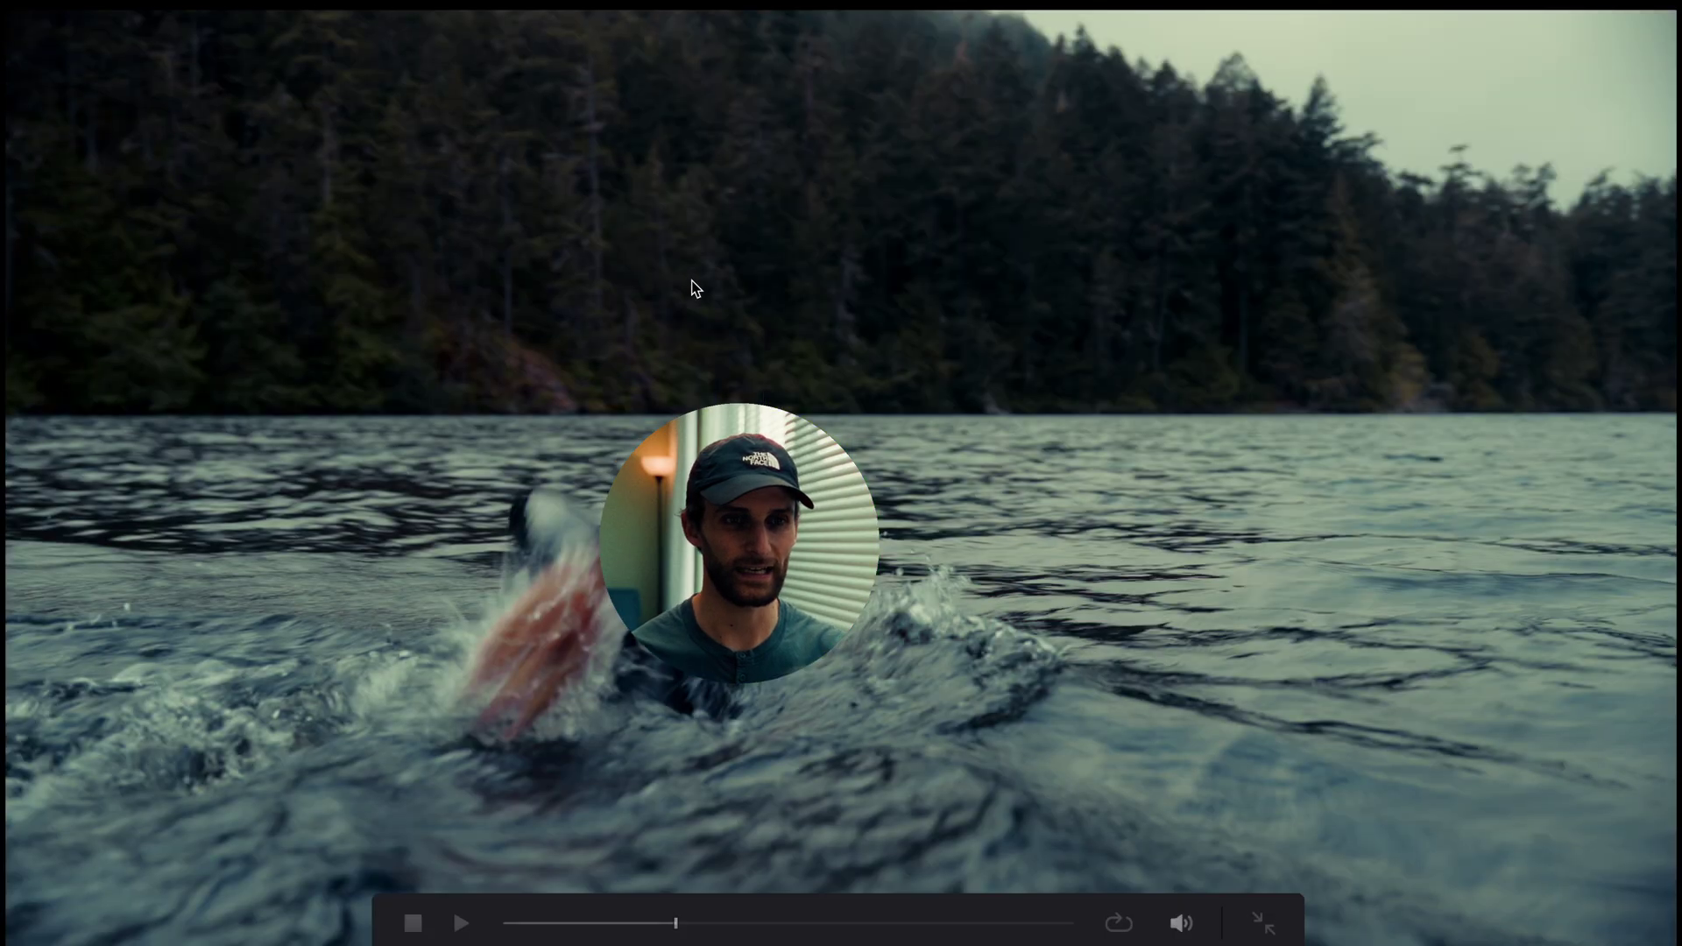
pyautogui.hotkey('shift', 'd')
pyautogui.hotkey('shift', 'd')
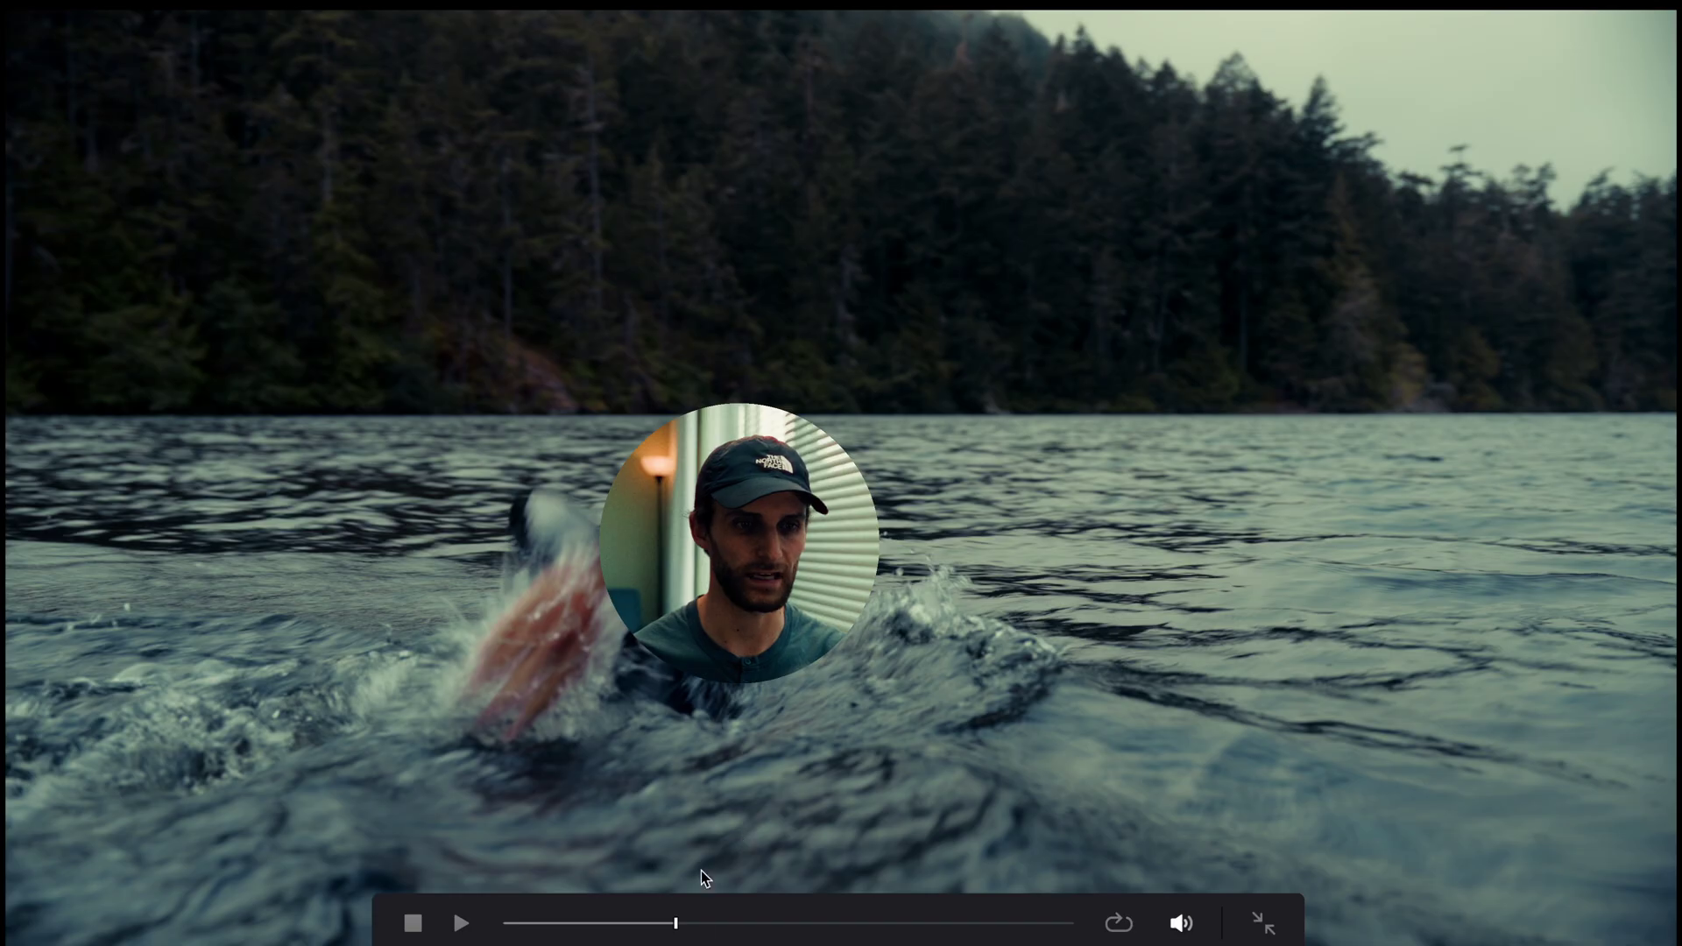
pyautogui.moveTo(694, 924); pyautogui.dragTo(592, 928)
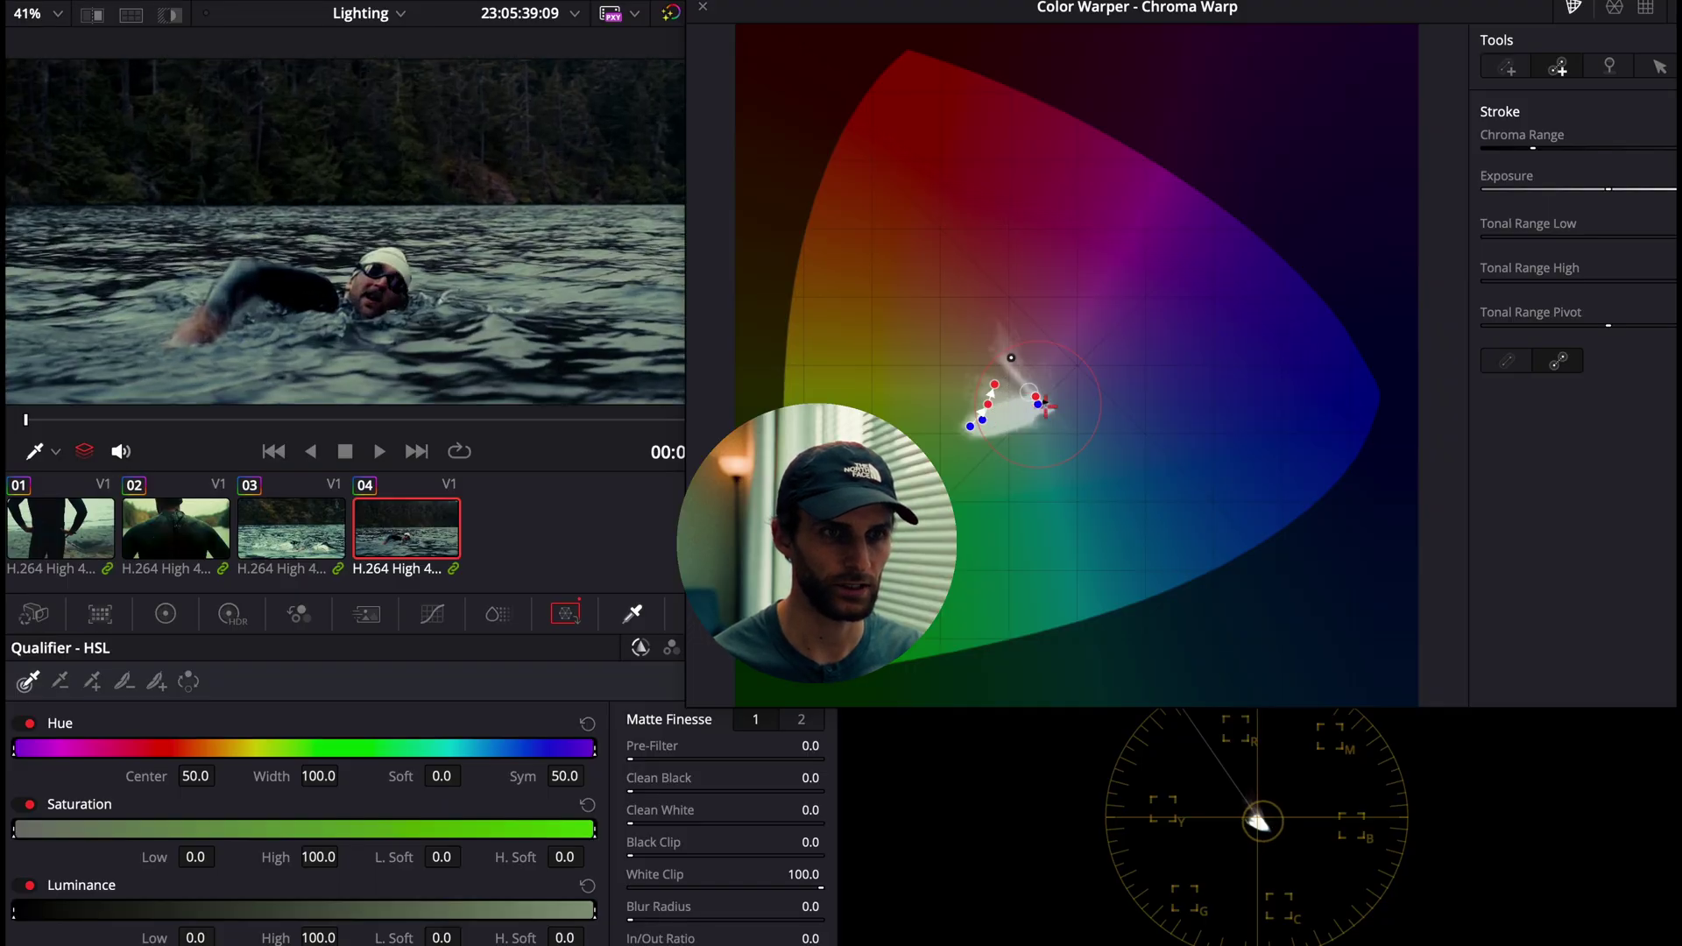
pyautogui.scroll(5, 402, 151)
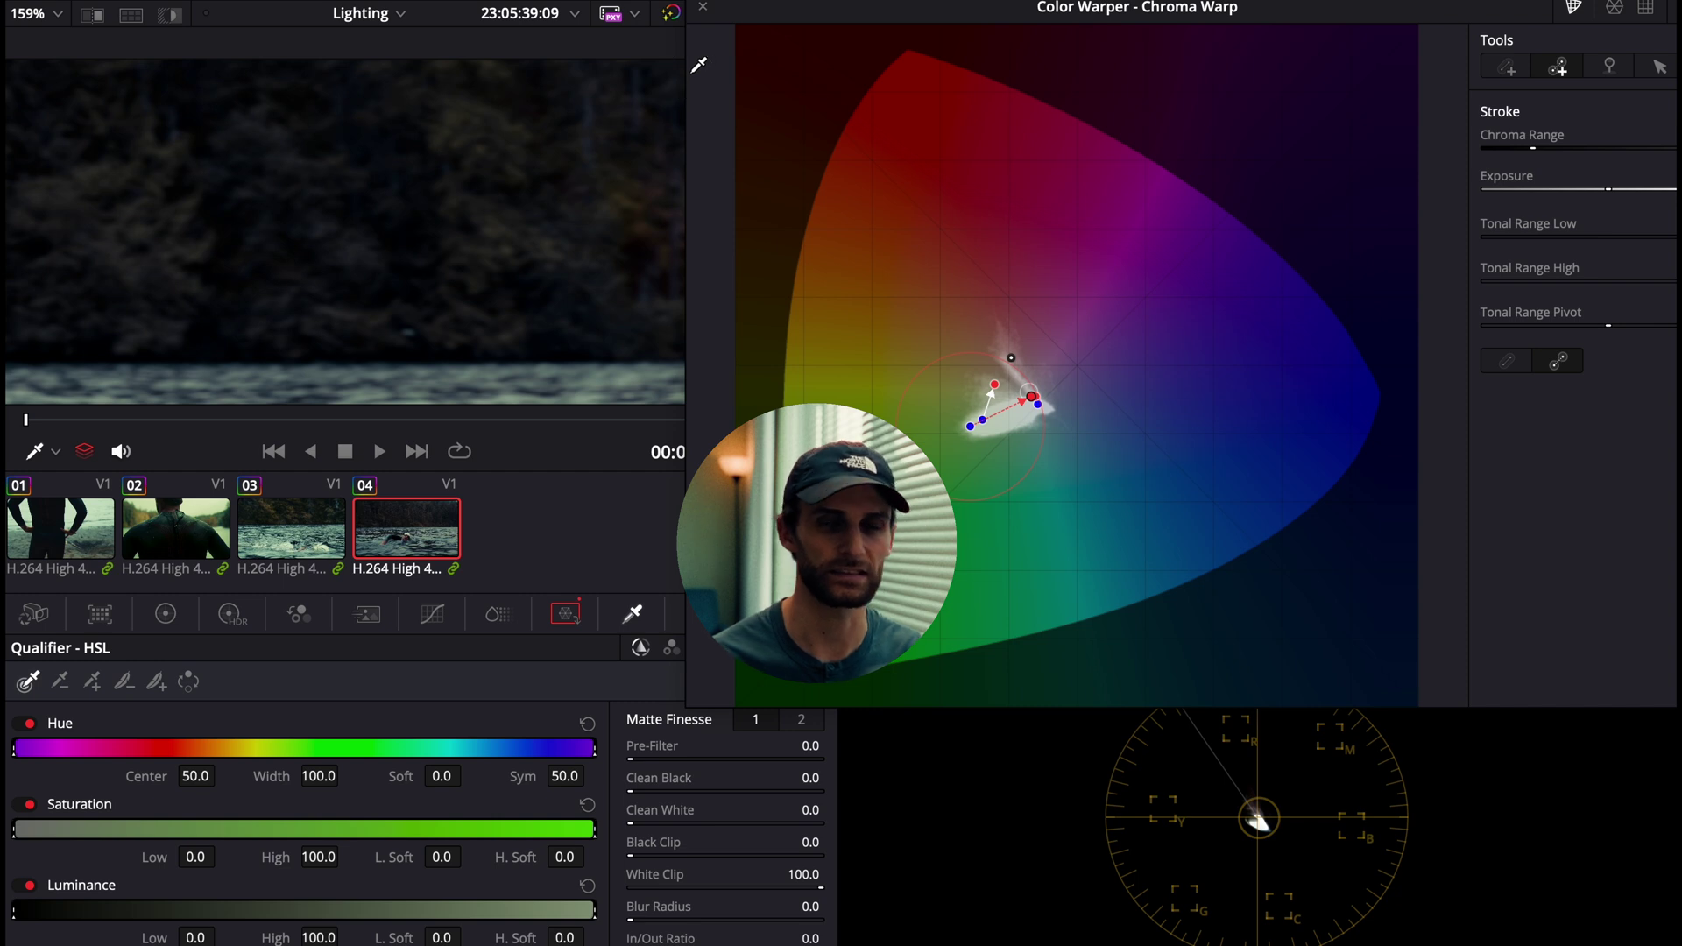
pyautogui.hotkey('shift', 'z')
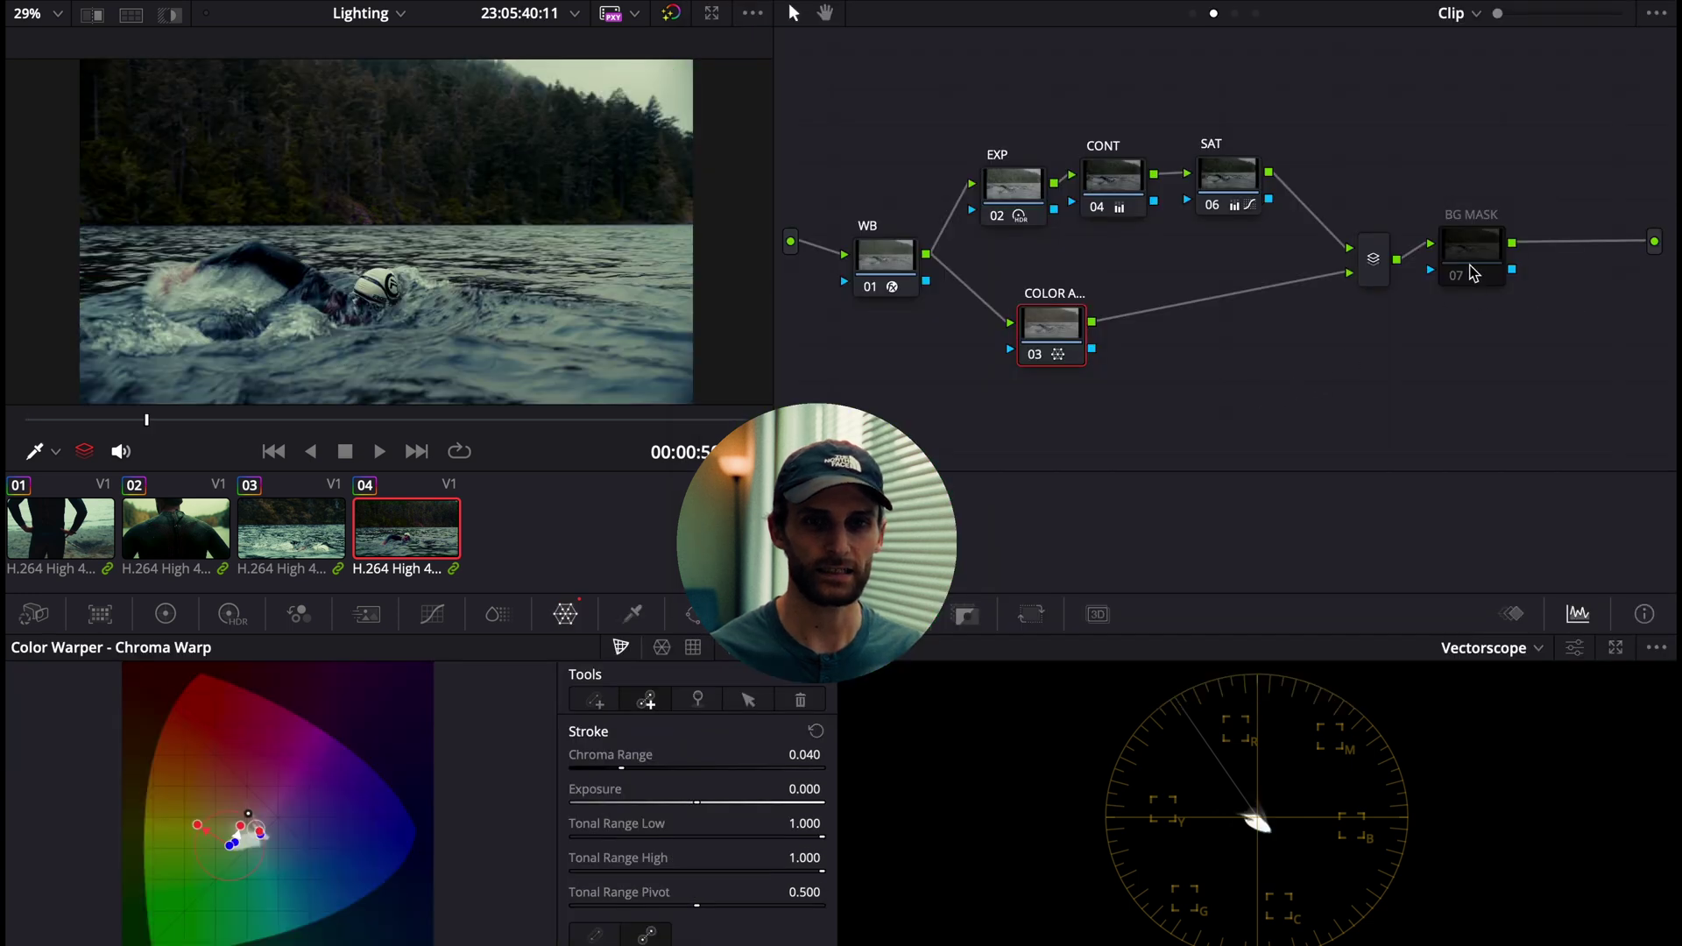
# Step: Enable the BG MASK node and place three AI Magic Mask points across the background forest
pyautogui.click(1476, 280)
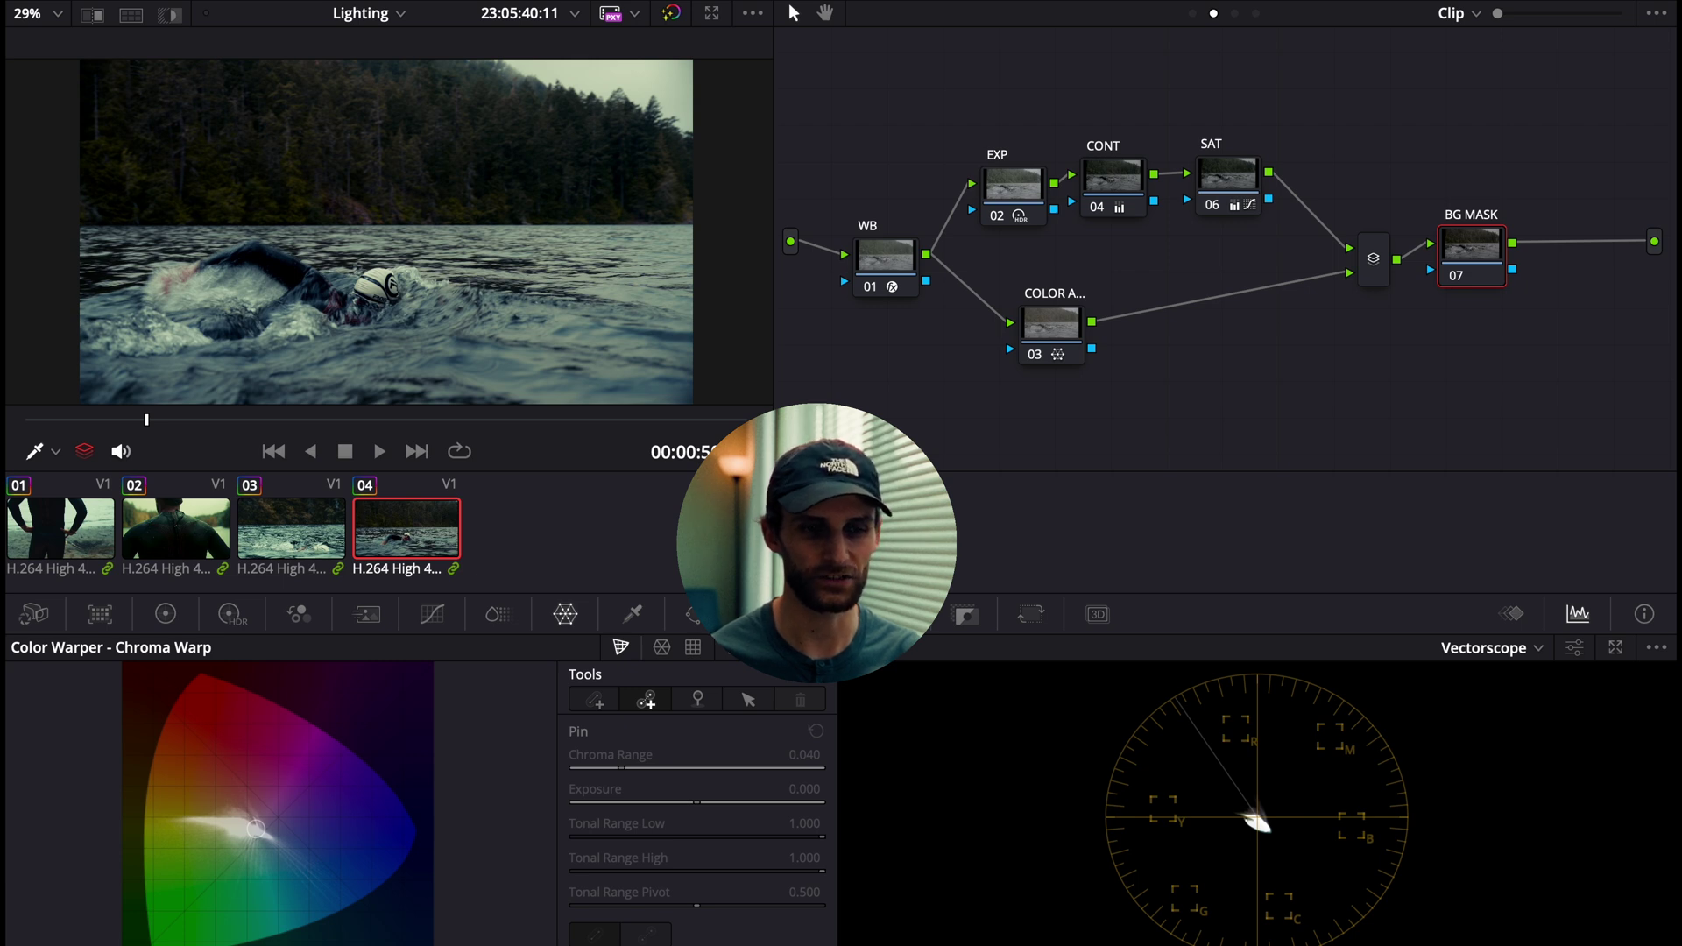
pyautogui.click(831, 613)
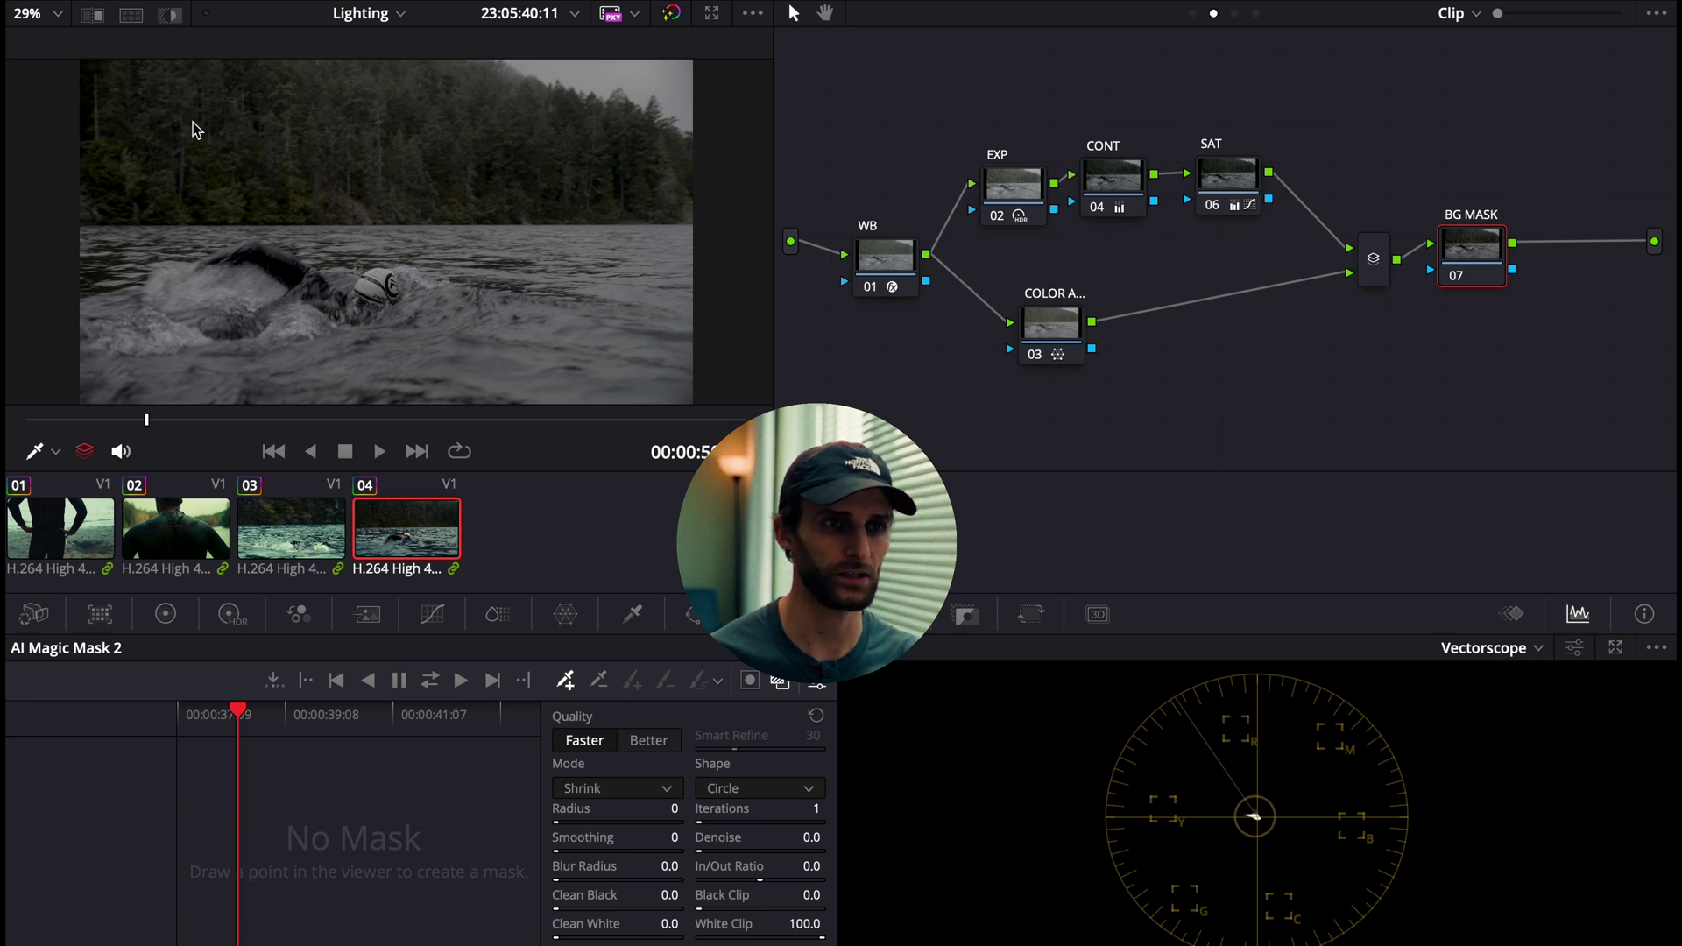
pyautogui.click(341, 119)
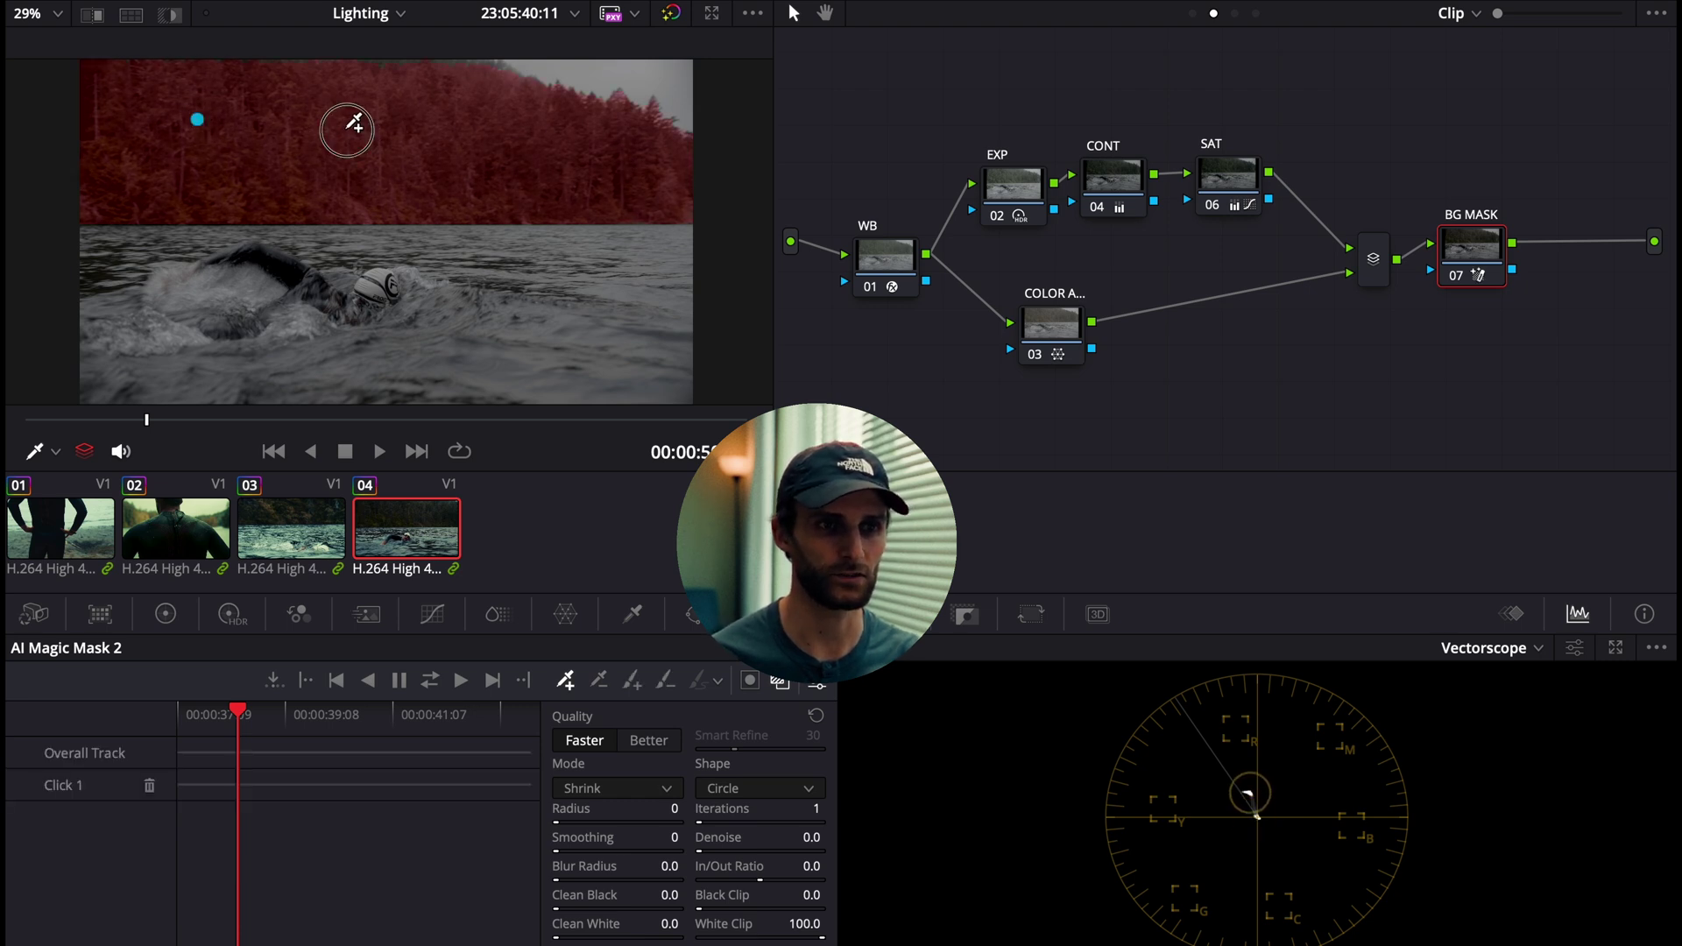
pyautogui.click(612, 140)
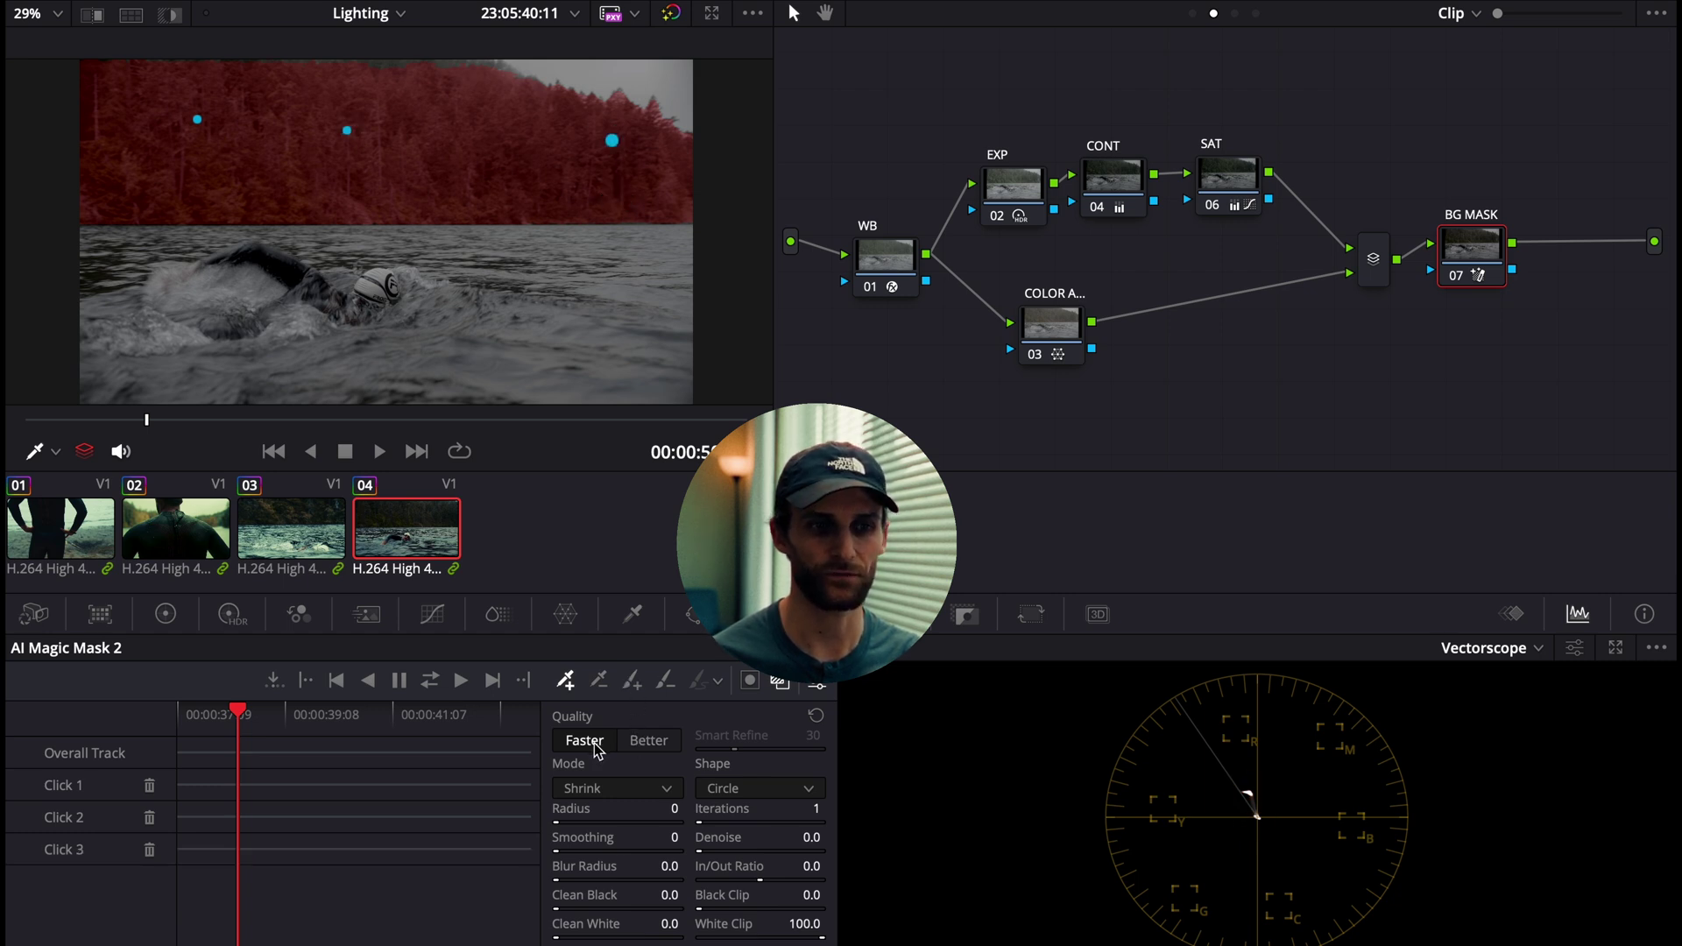
# Step: Set the forest mask's quality to Better, inspect its edges against the sky, and hide the mask overlay
pyautogui.click(656, 734)
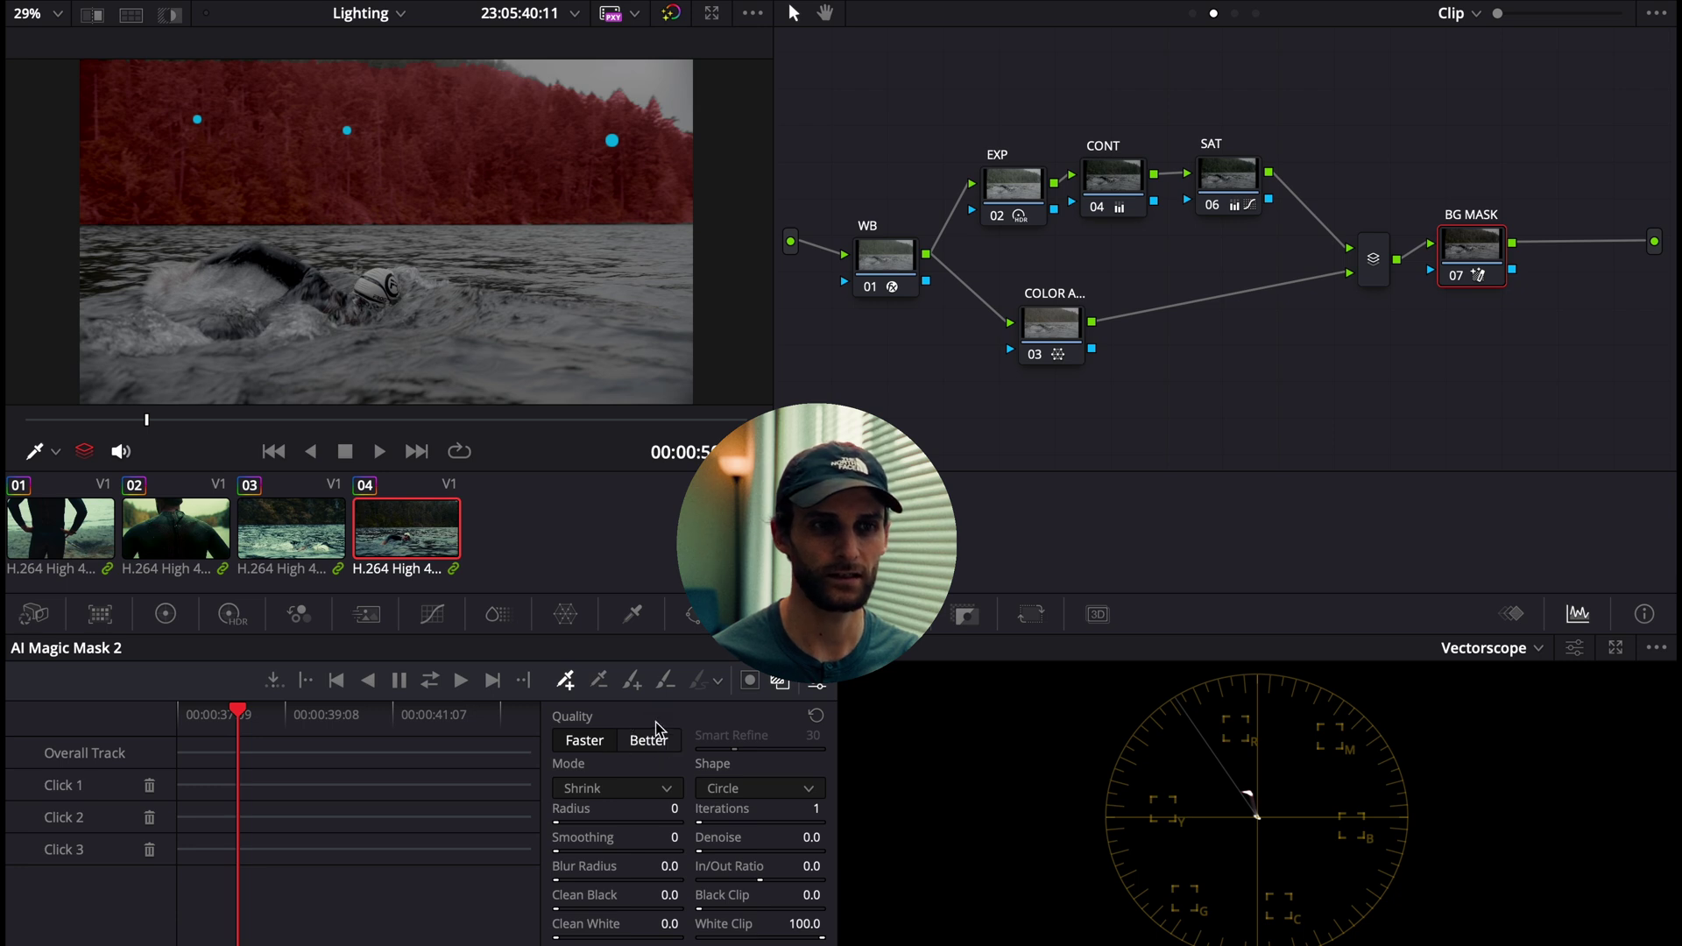
pyautogui.click(663, 734)
pyautogui.scroll(5, 555, 143)
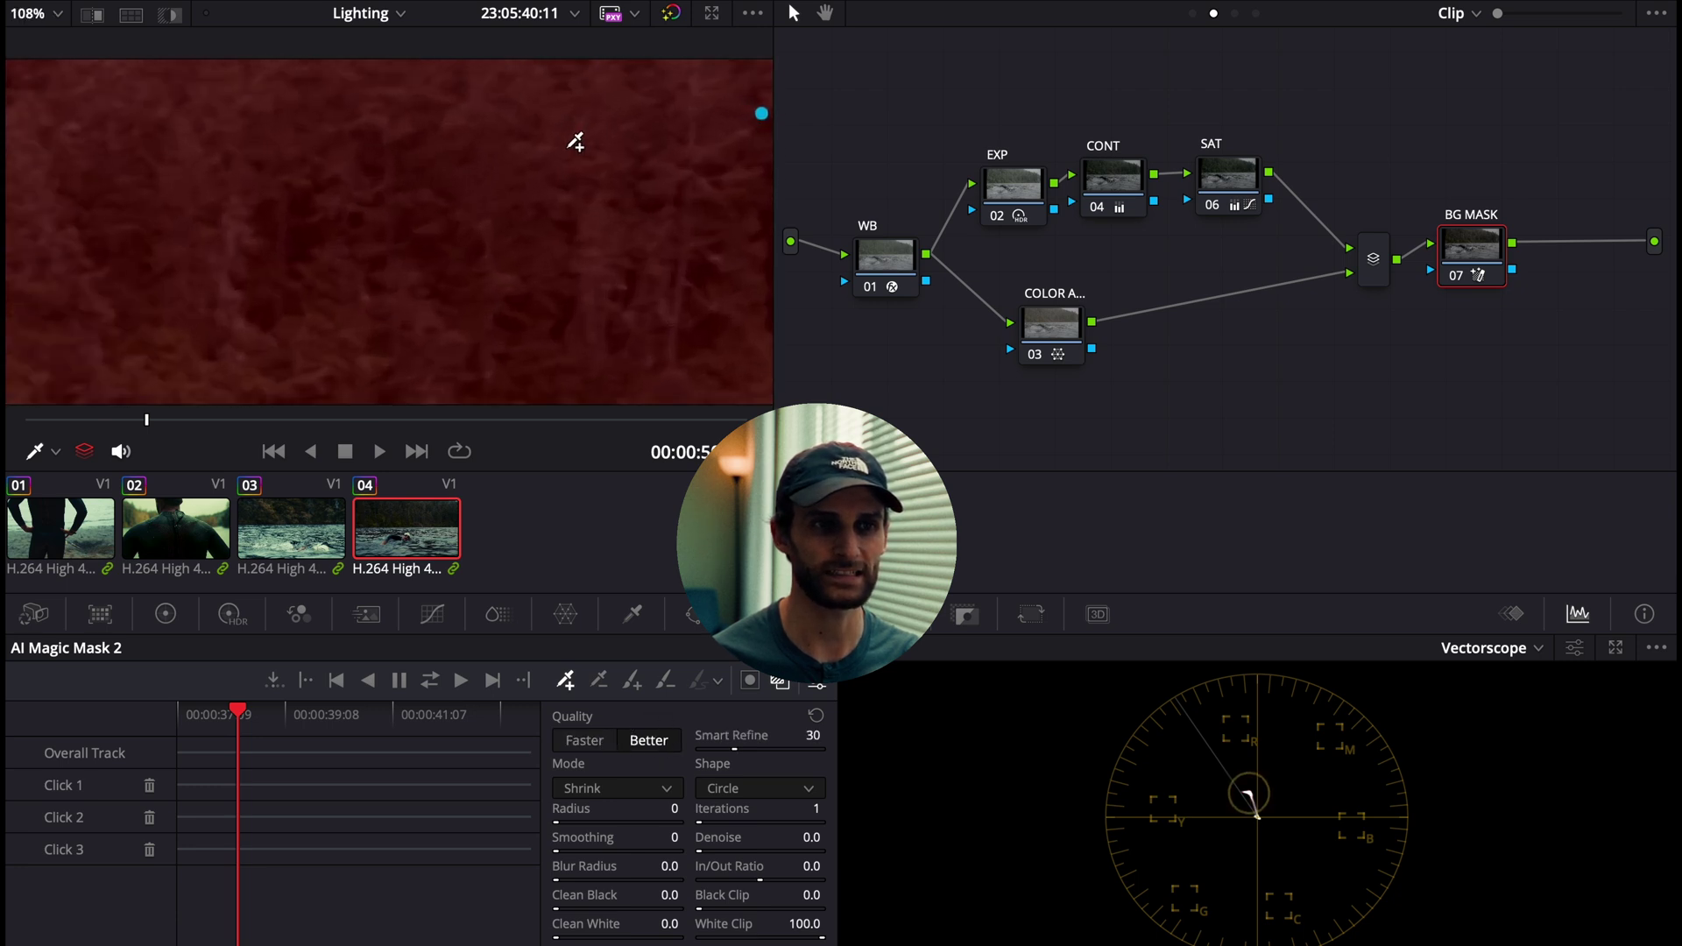
pyautogui.scroll(-2, 447, 378)
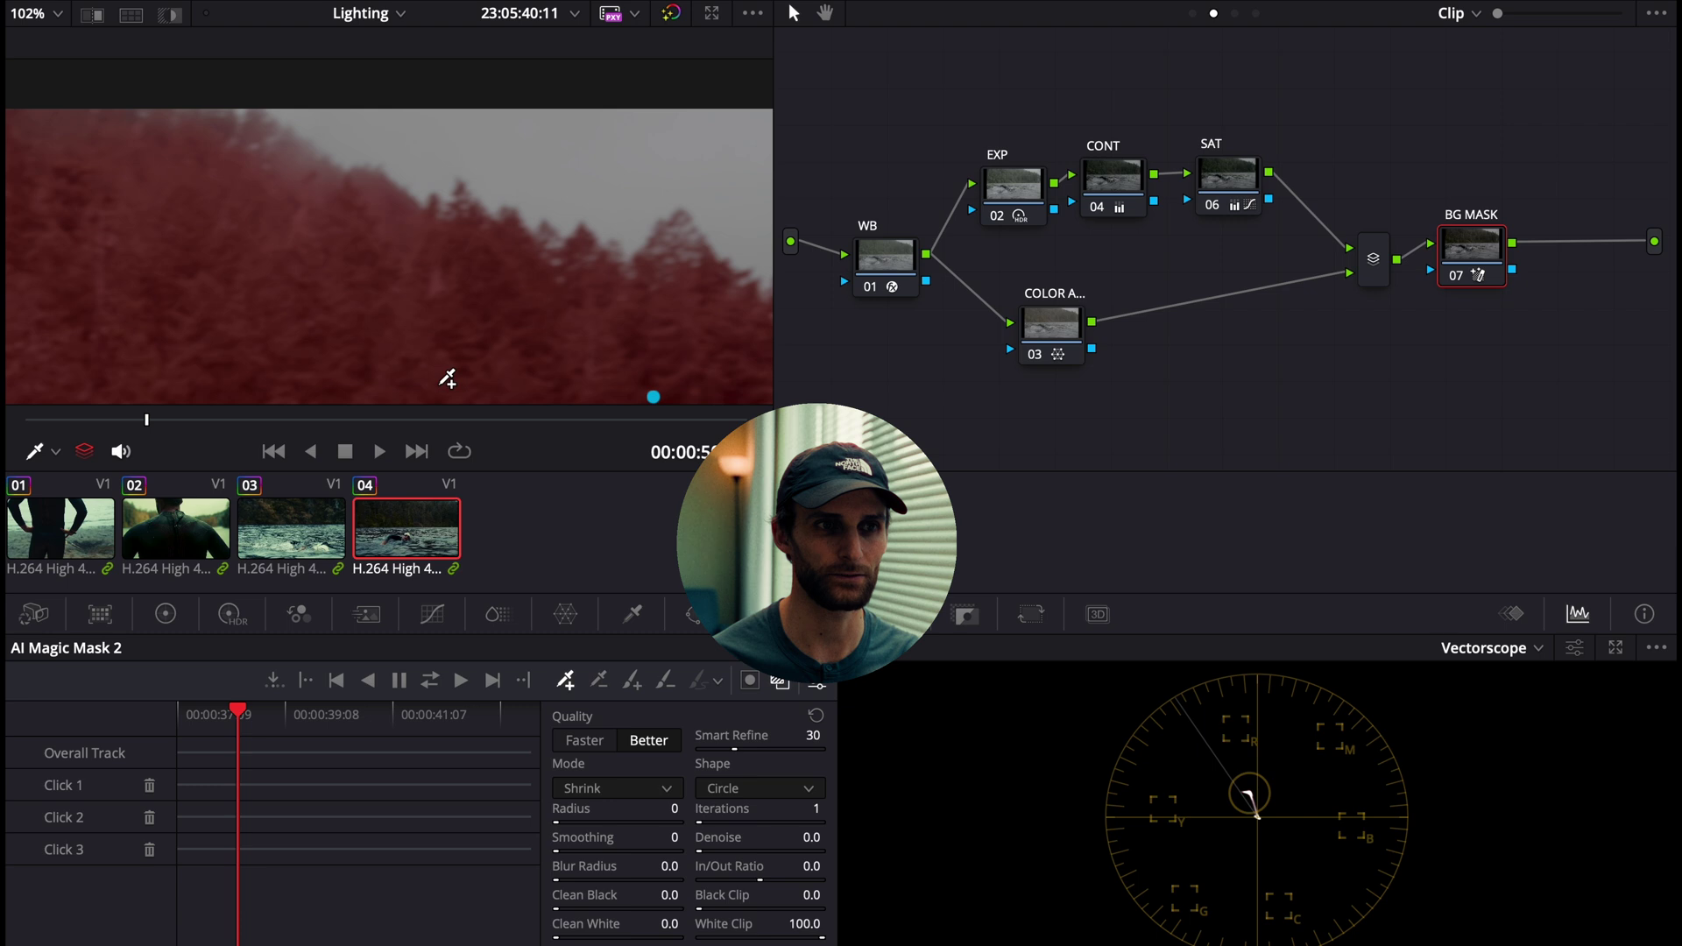
pyautogui.scroll(-3, 406, 221)
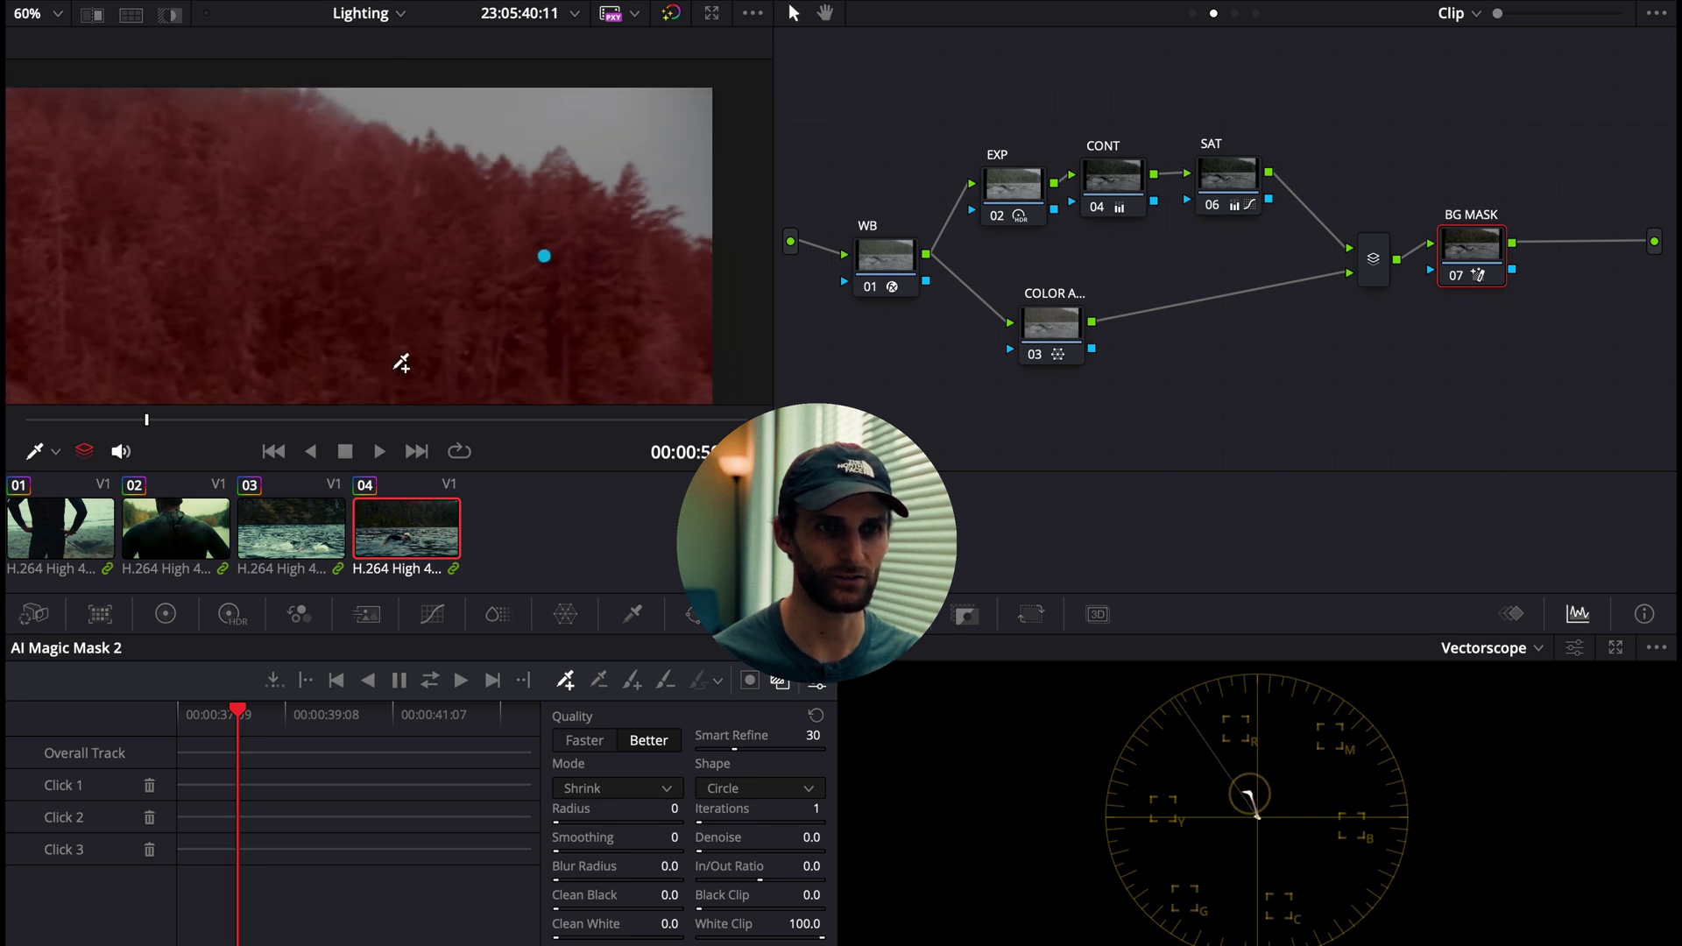
pyautogui.scroll(-3, 497, 236)
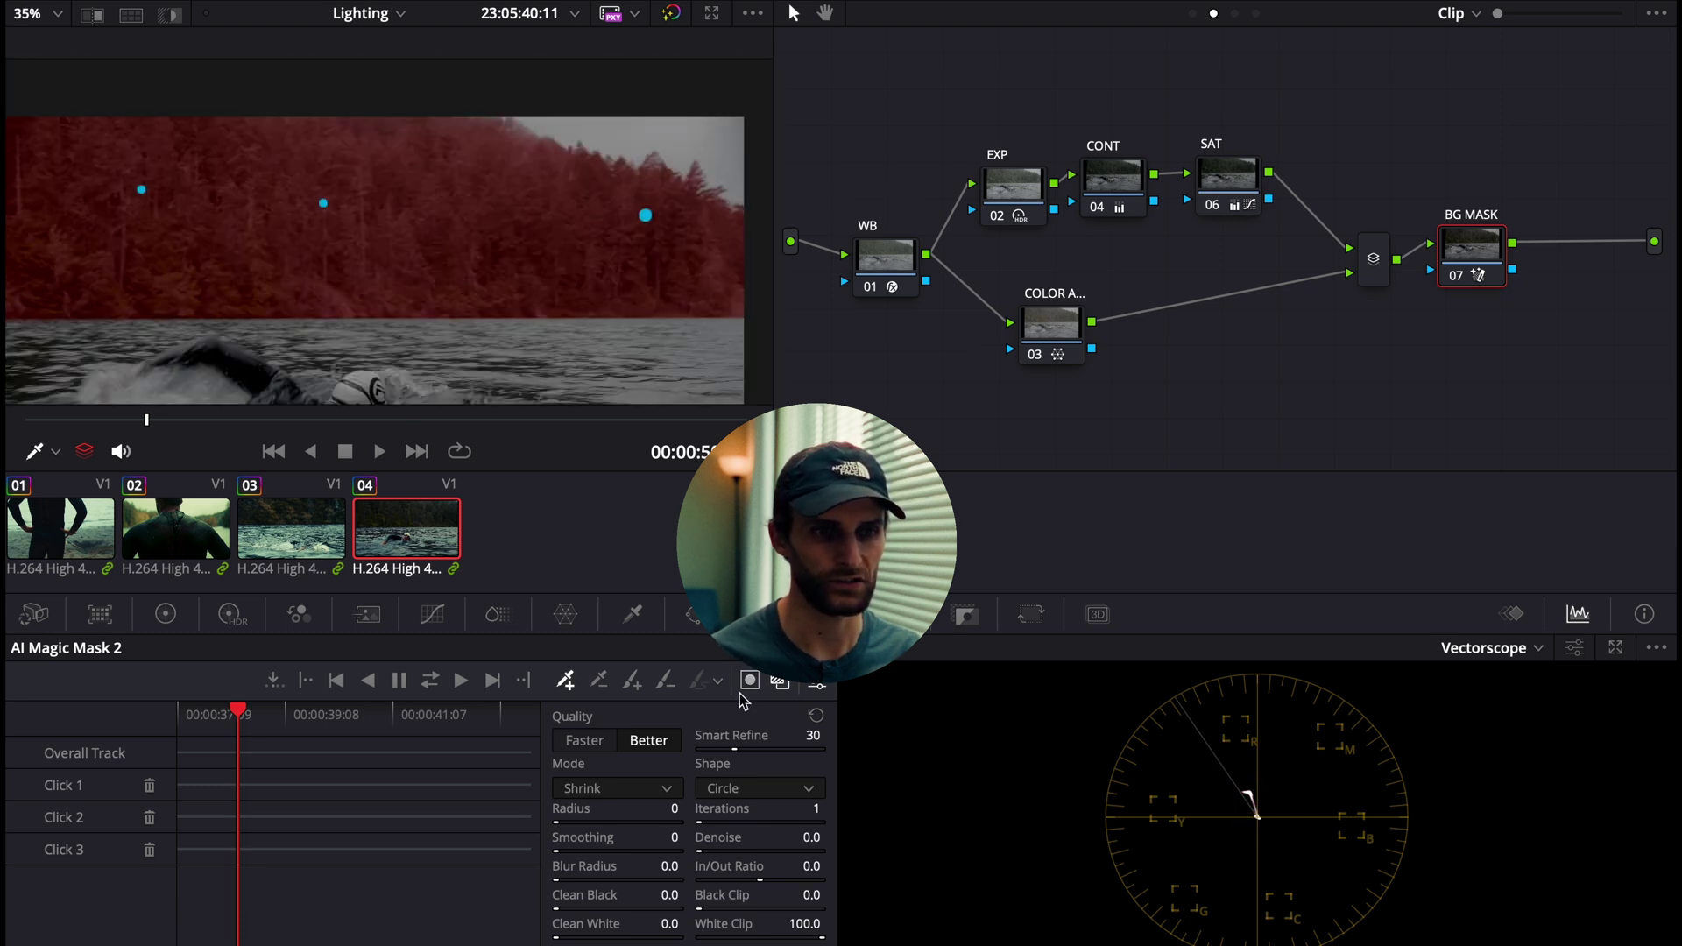
pyautogui.click(779, 684)
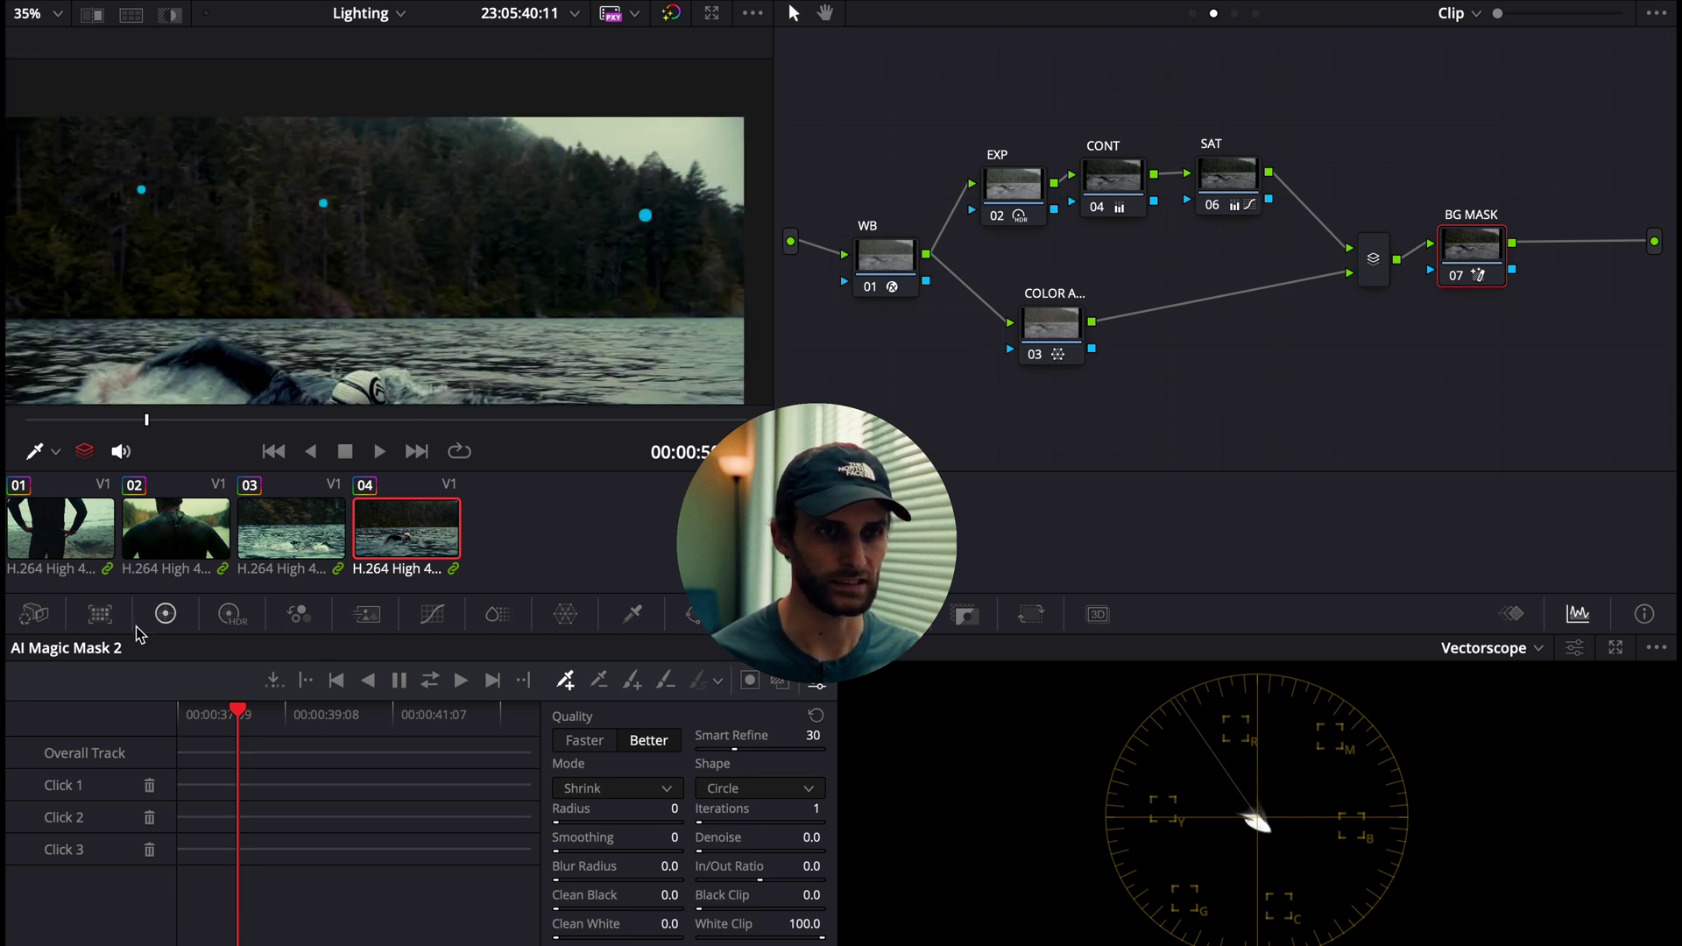
# Step: Lower the masked forest's HDR Global exposure to -0.26 and check the result full screen
pyautogui.click(229, 614)
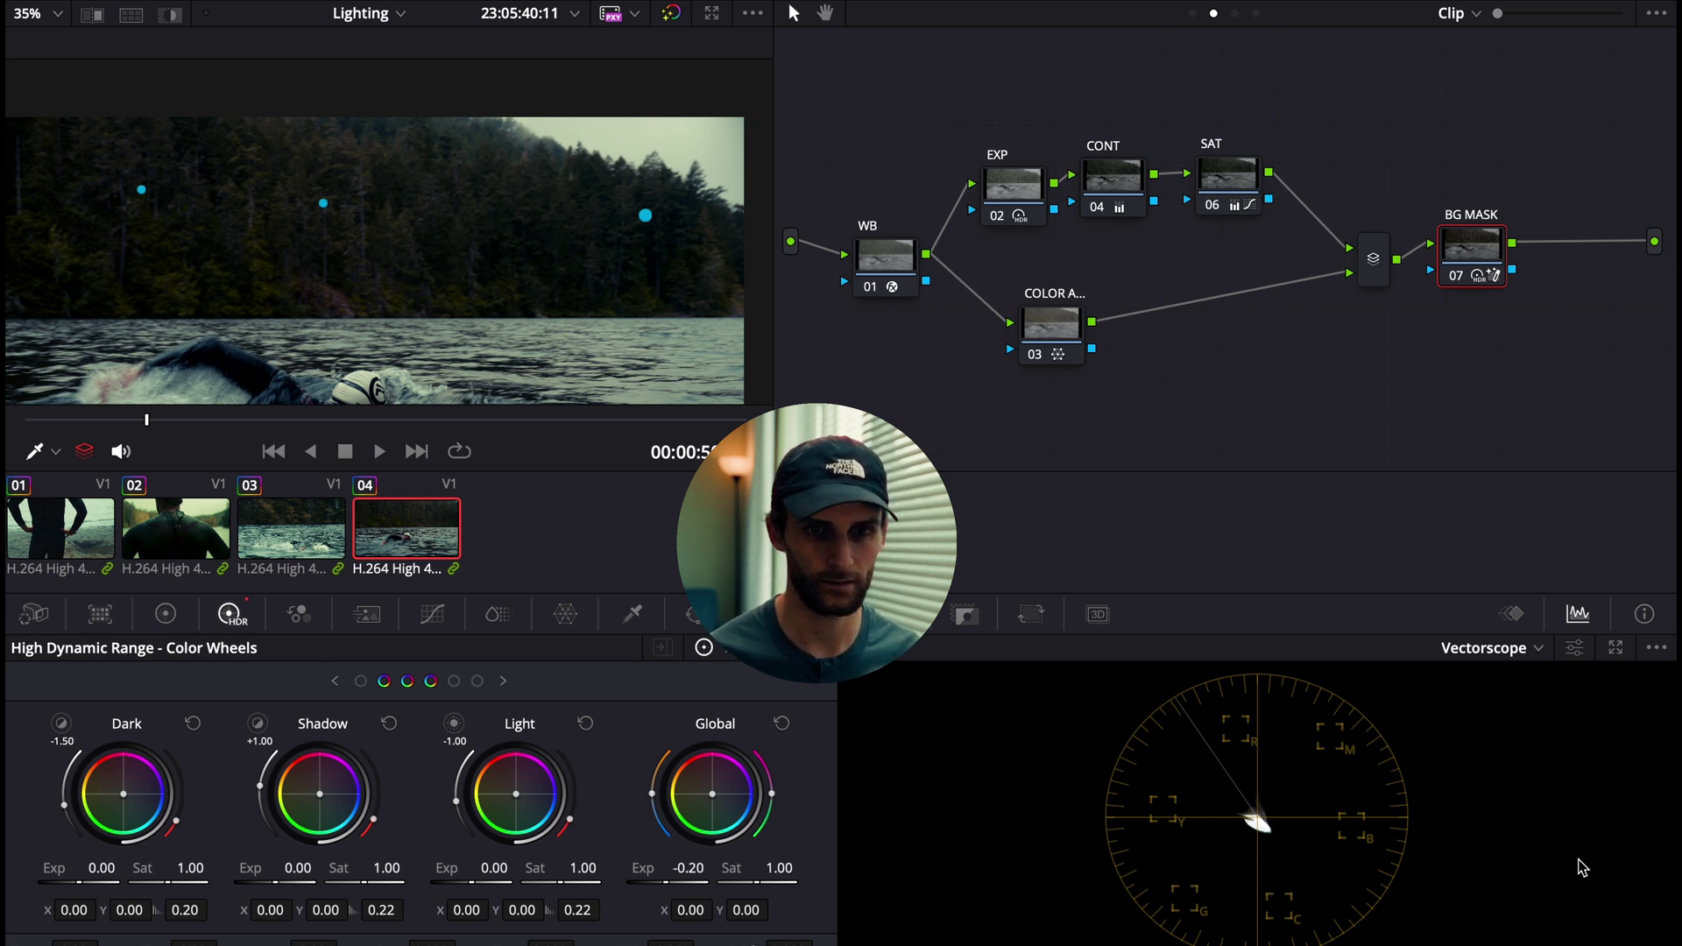
pyautogui.hotkey('ctrl', 'f')
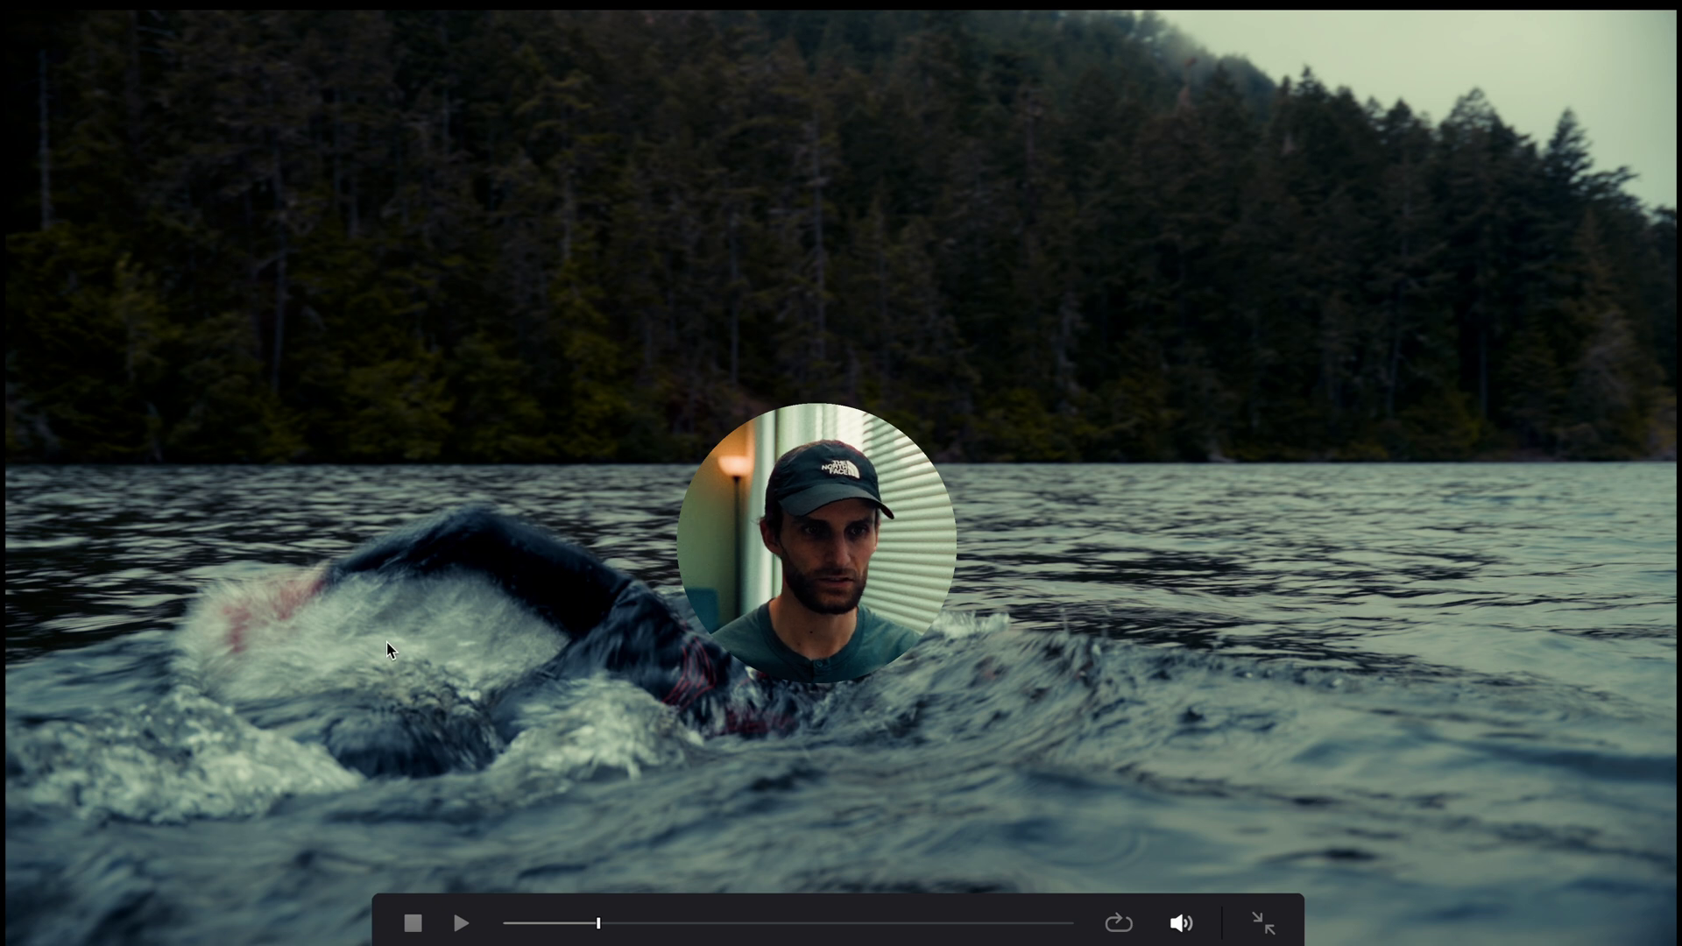
pyautogui.hotkey('ctrl', 'f')
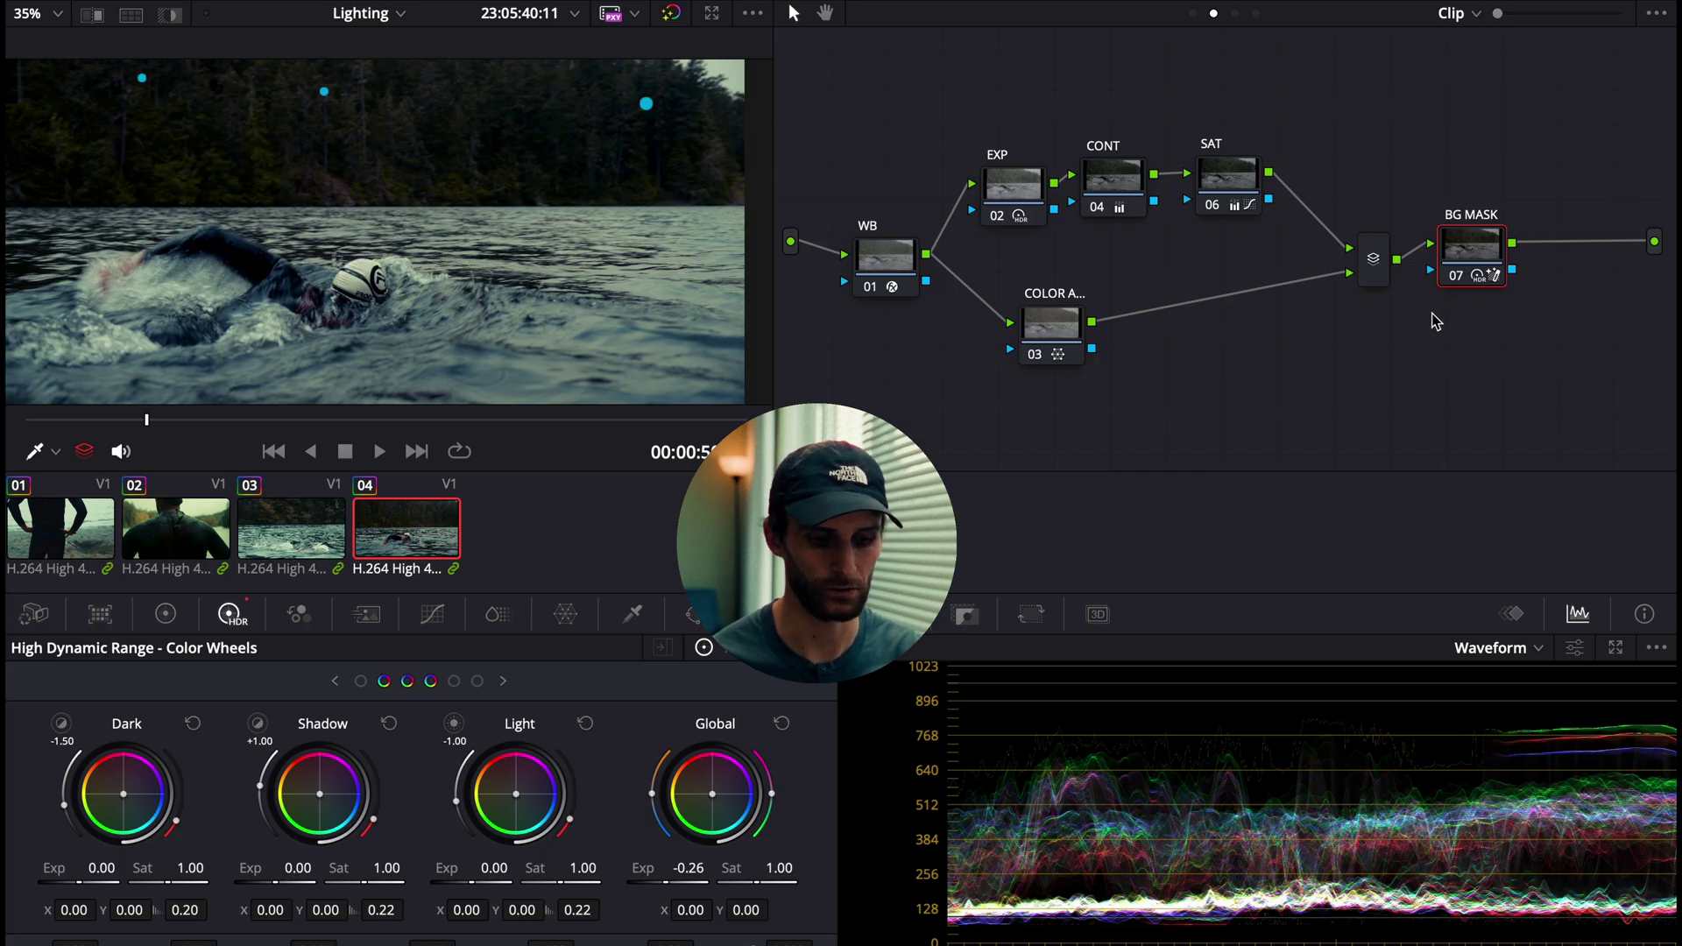
# Step: Add a layer node alongside BG MASK and create a Better-quality Magic Mask from points on the swimmer's arm and cap
pyautogui.hotkey('alt', 'l')
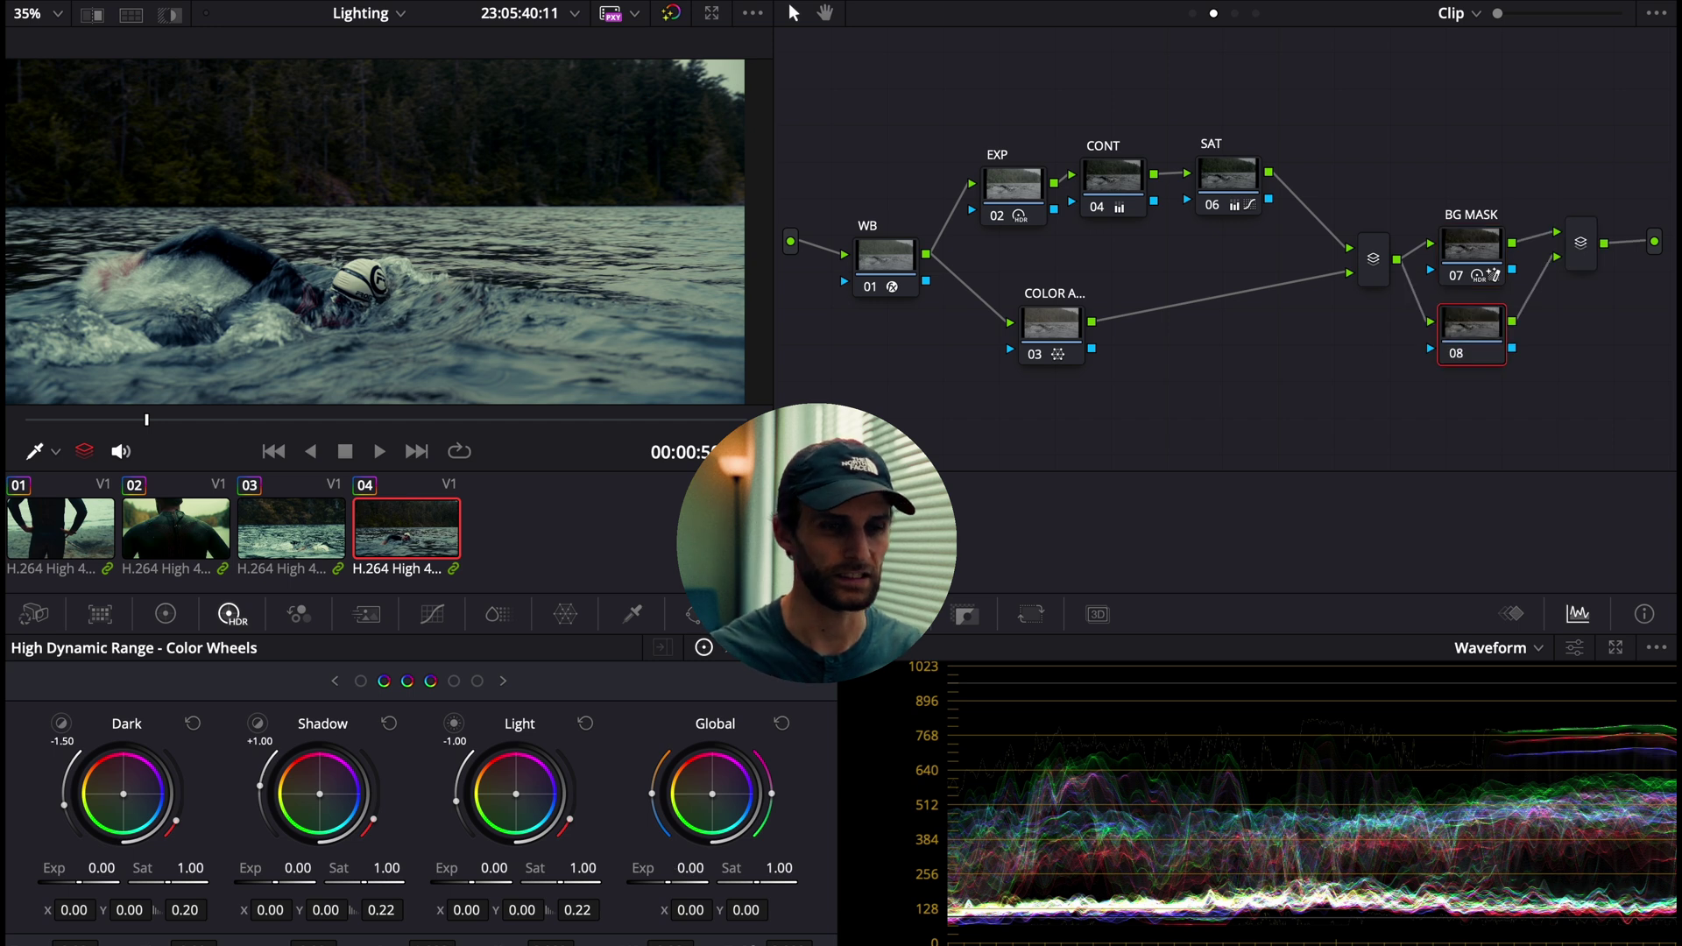
pyautogui.click(354, 278)
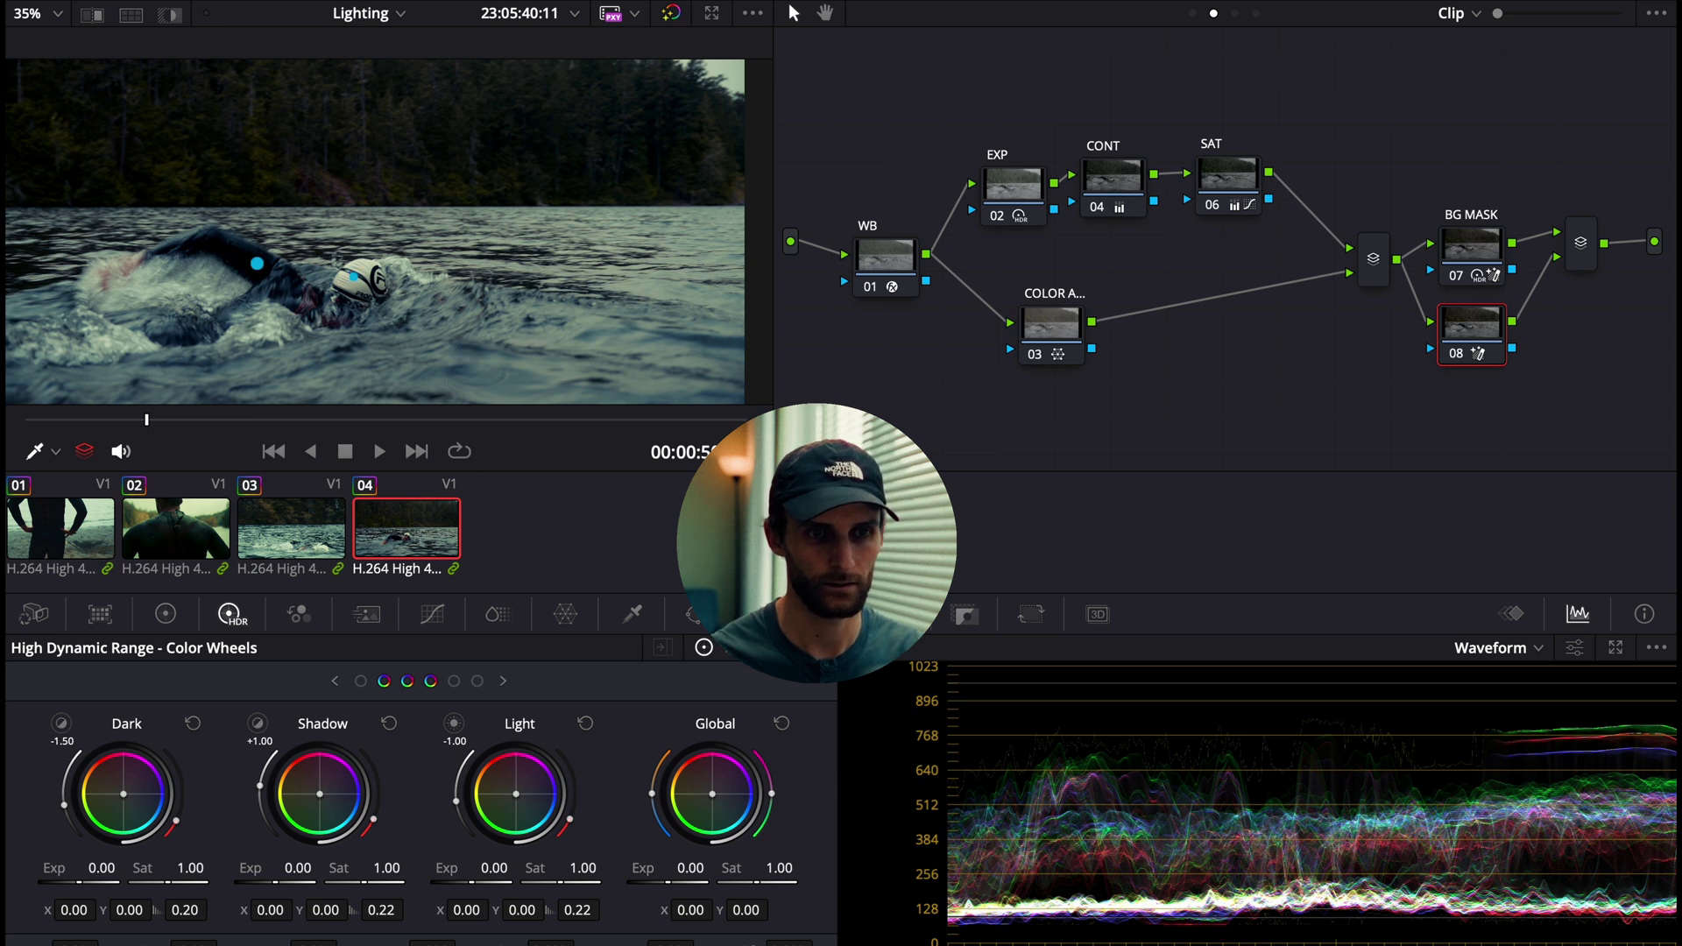
pyautogui.click(831, 614)
pyautogui.click(780, 683)
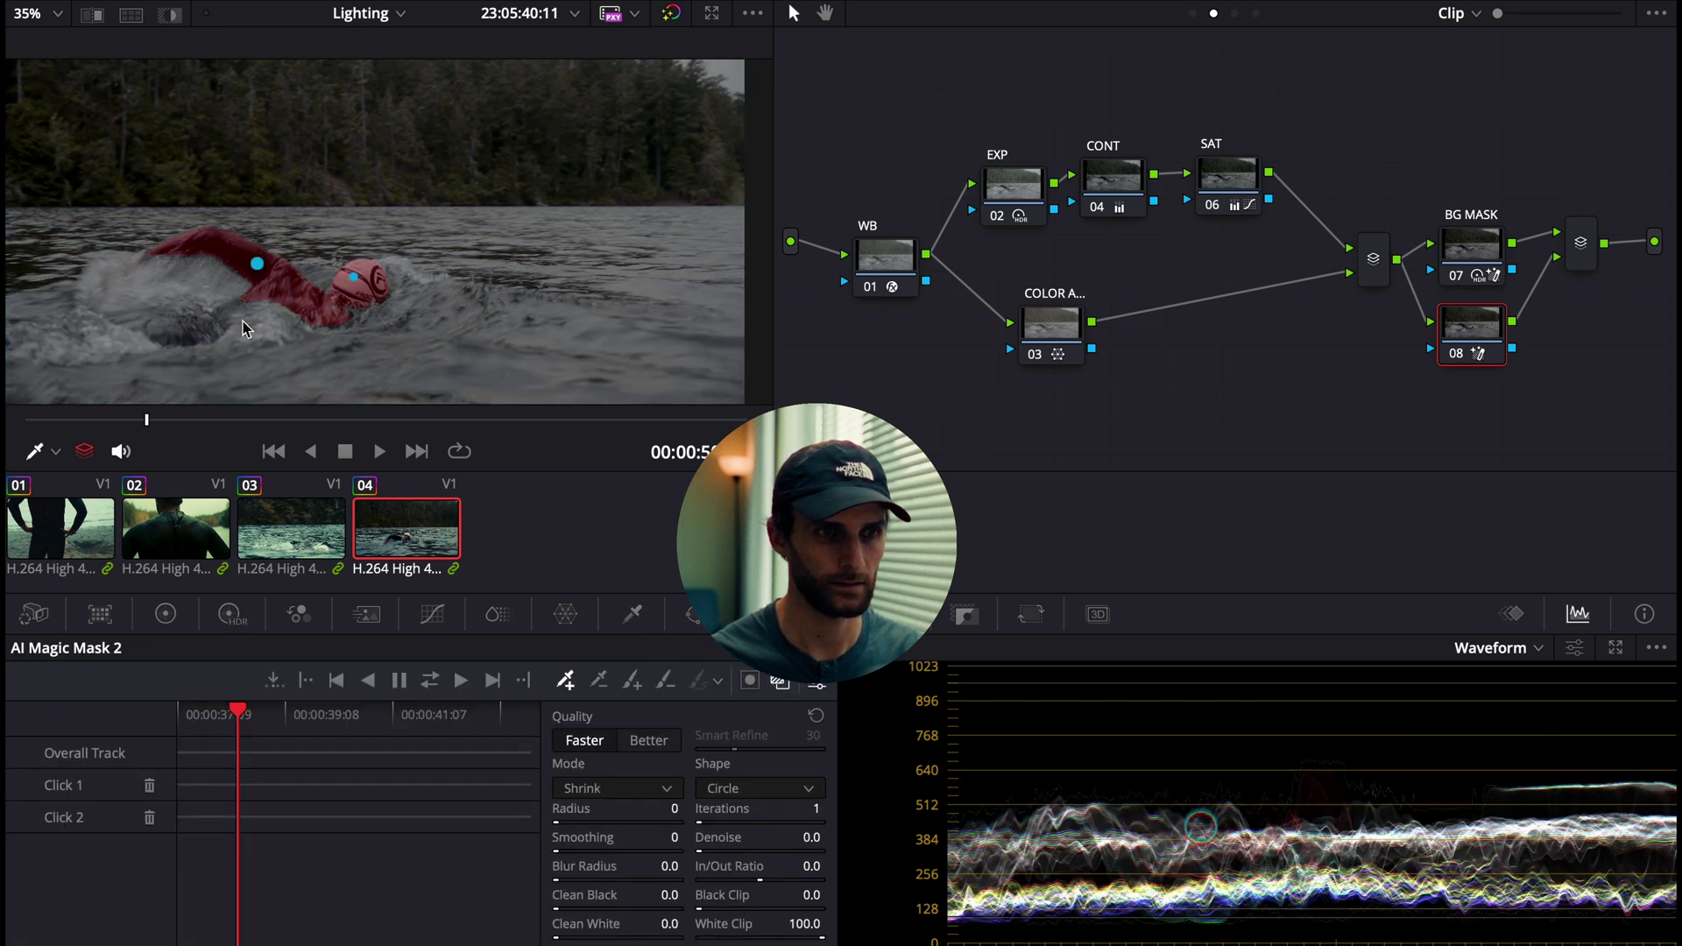
pyautogui.click(648, 740)
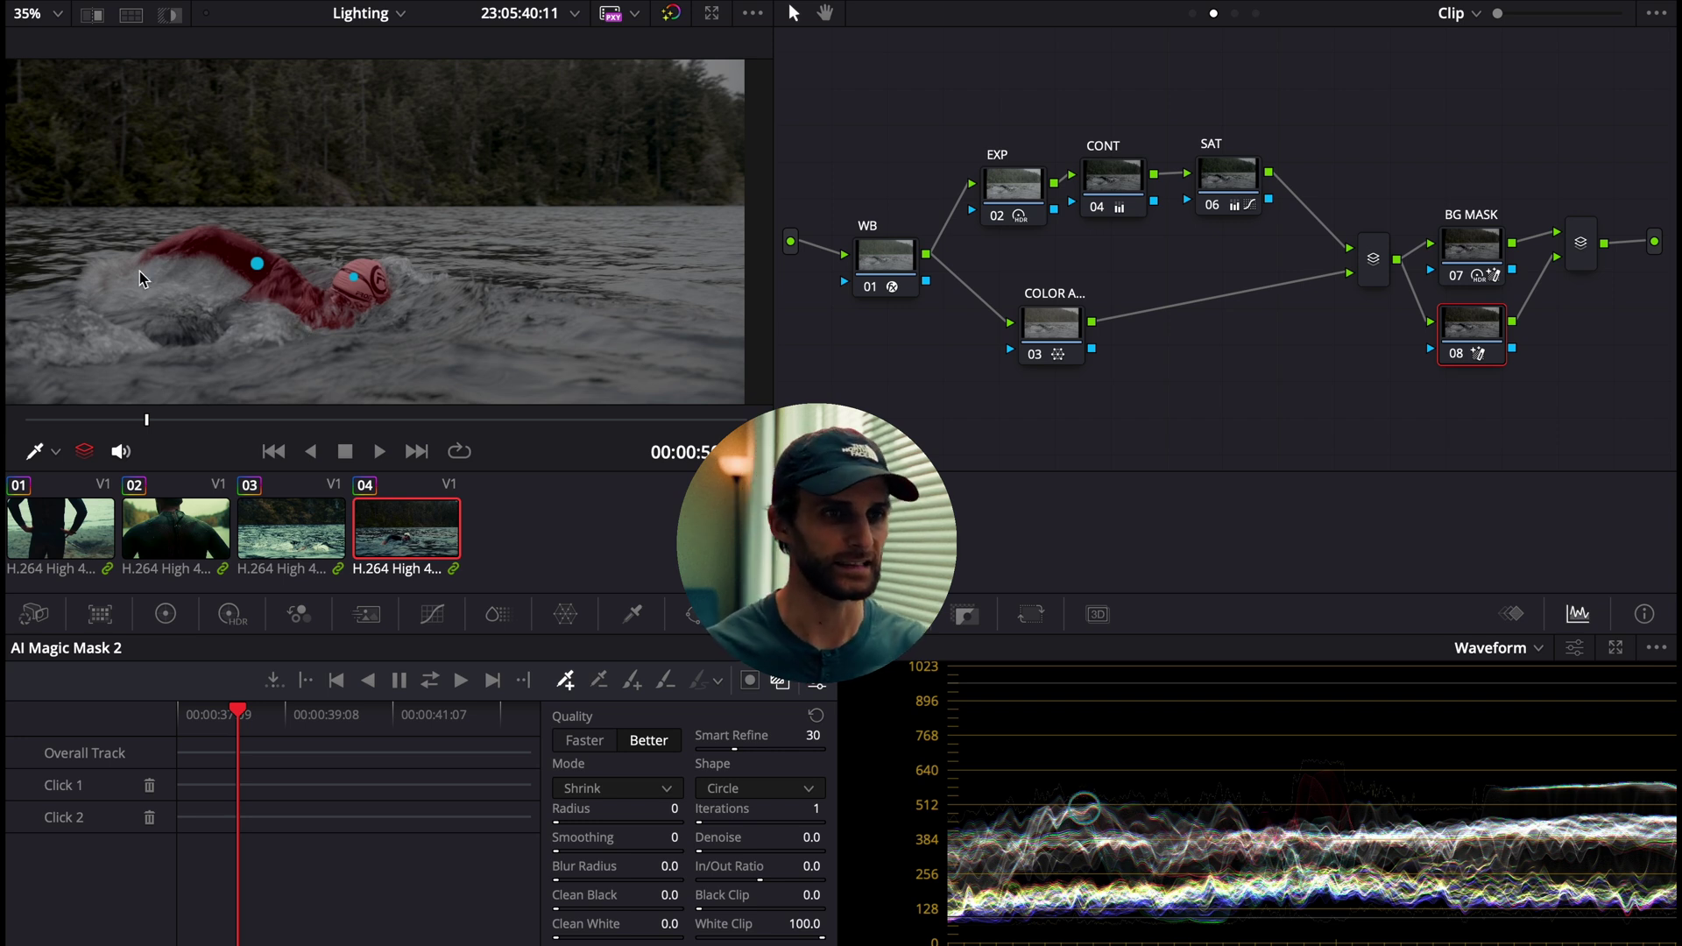
# Step: Inspect the swimmer mask's edges up close and delete its layer node
pyautogui.scroll(5, 169, 270)
pyautogui.scroll(-2, 80, 381)
pyautogui.moveTo(402, 390); pyautogui.dragTo(308, 341)
pyautogui.scroll(1, 495, 251)
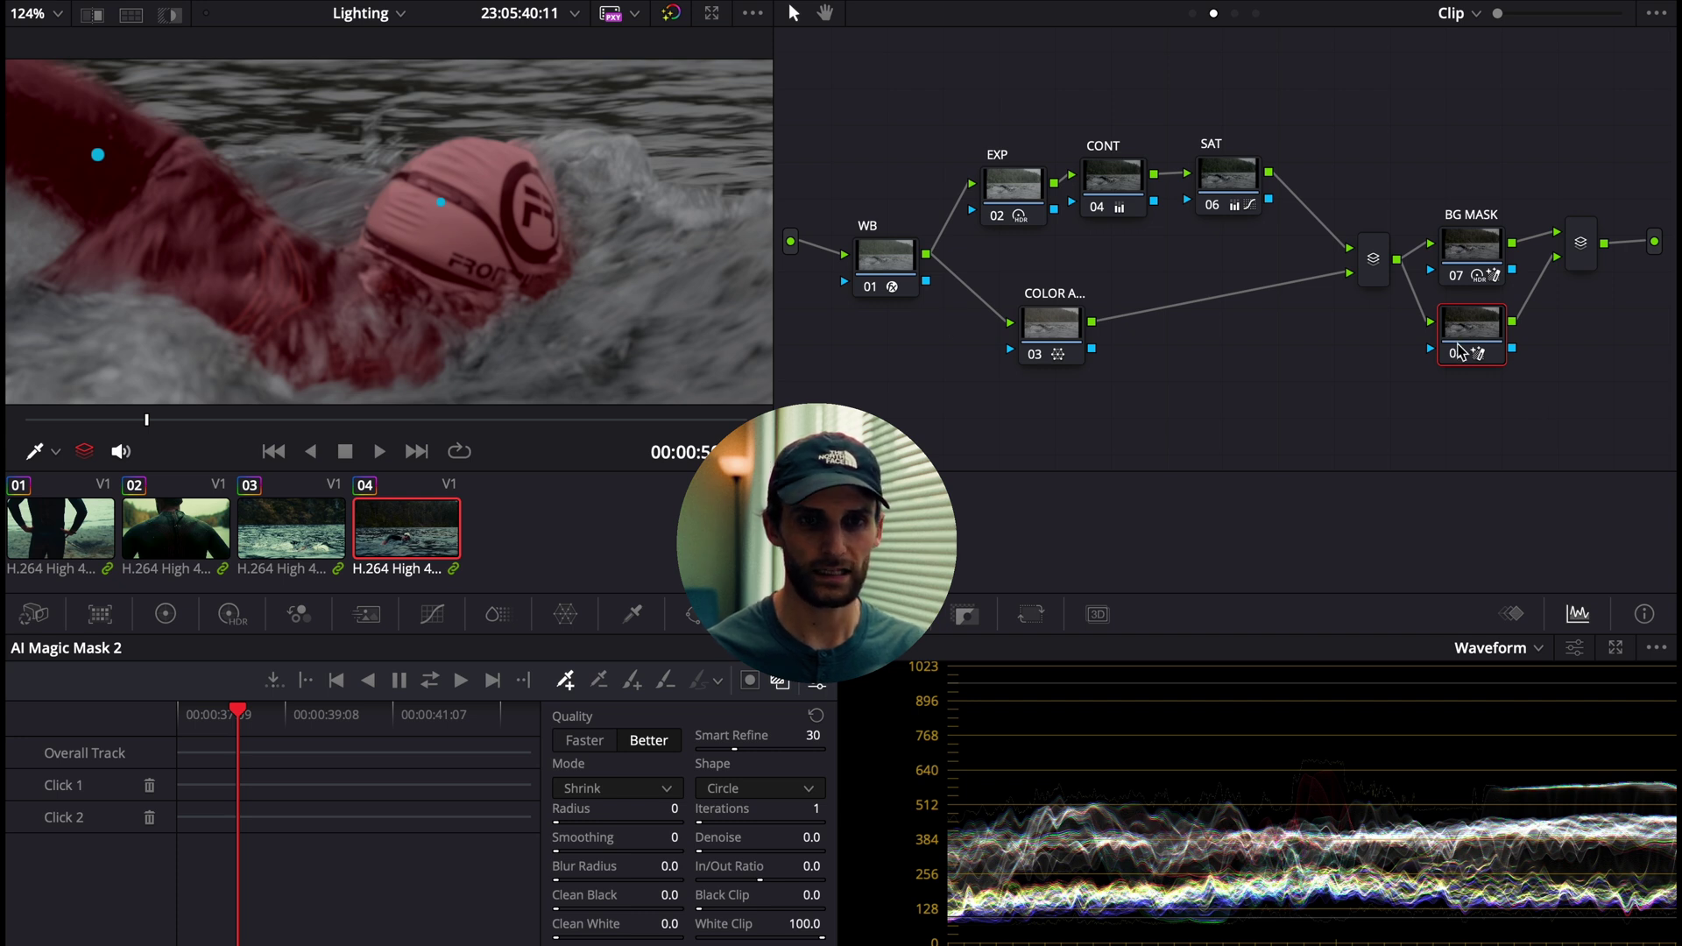
pyautogui.press('Delete')
# Step: Hide the BG MASK node's overlay and compare the forest full screen with the node off and on
pyautogui.click(1493, 255)
pyautogui.hotkey('shift', 'z')
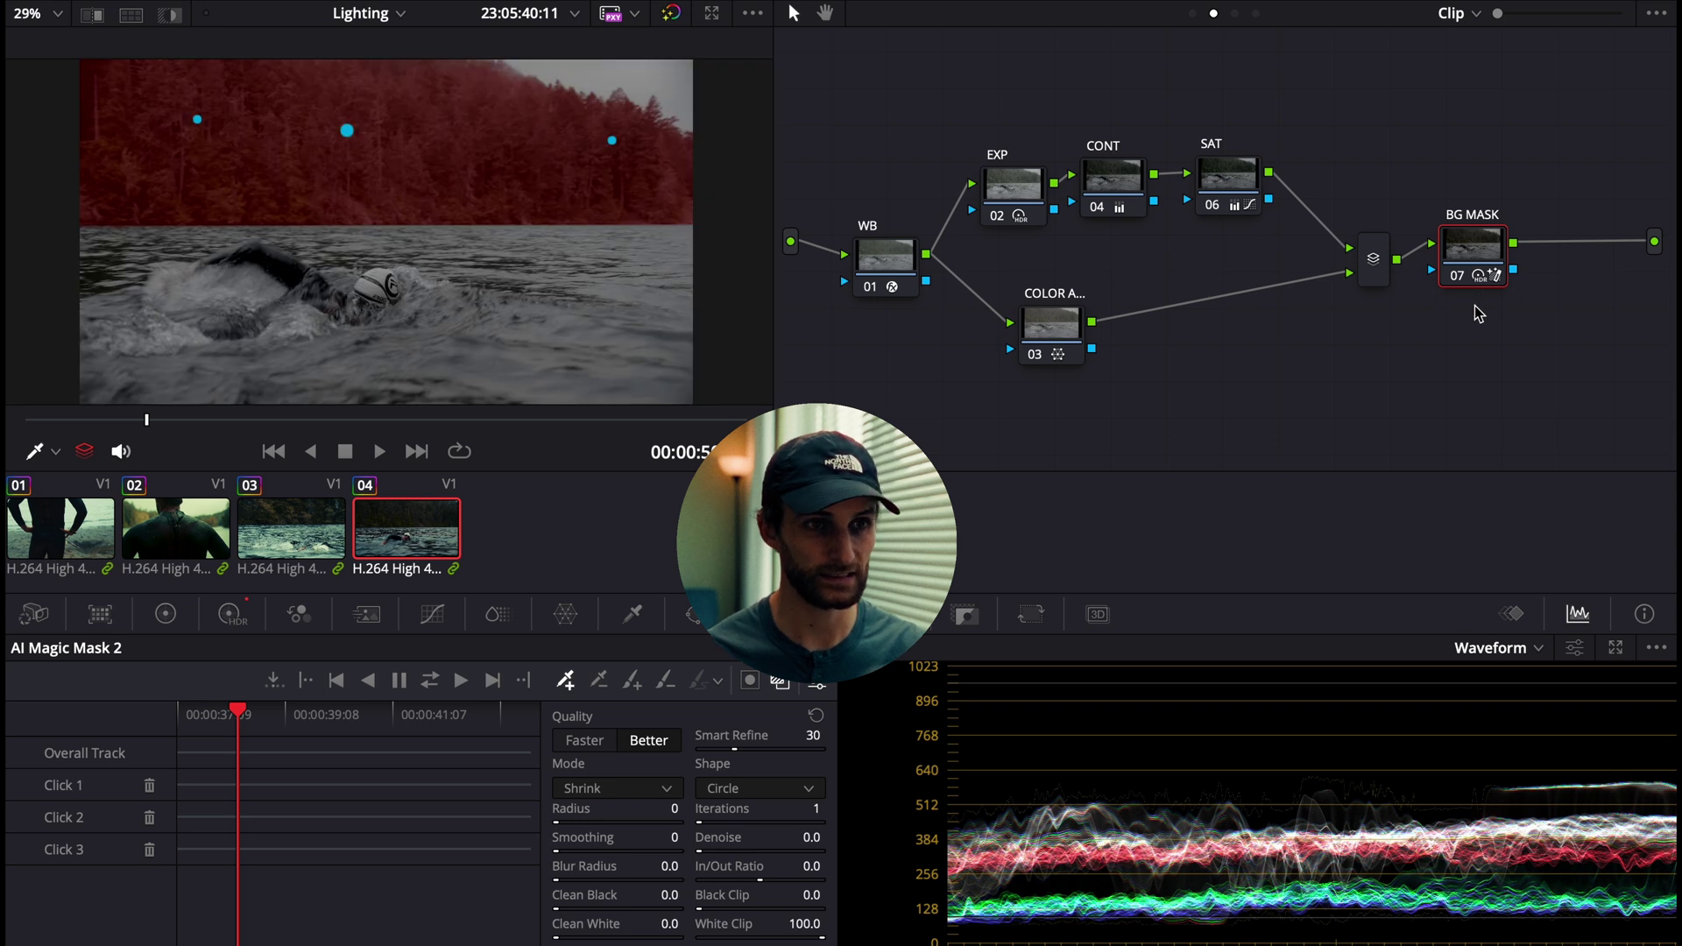
pyautogui.click(778, 687)
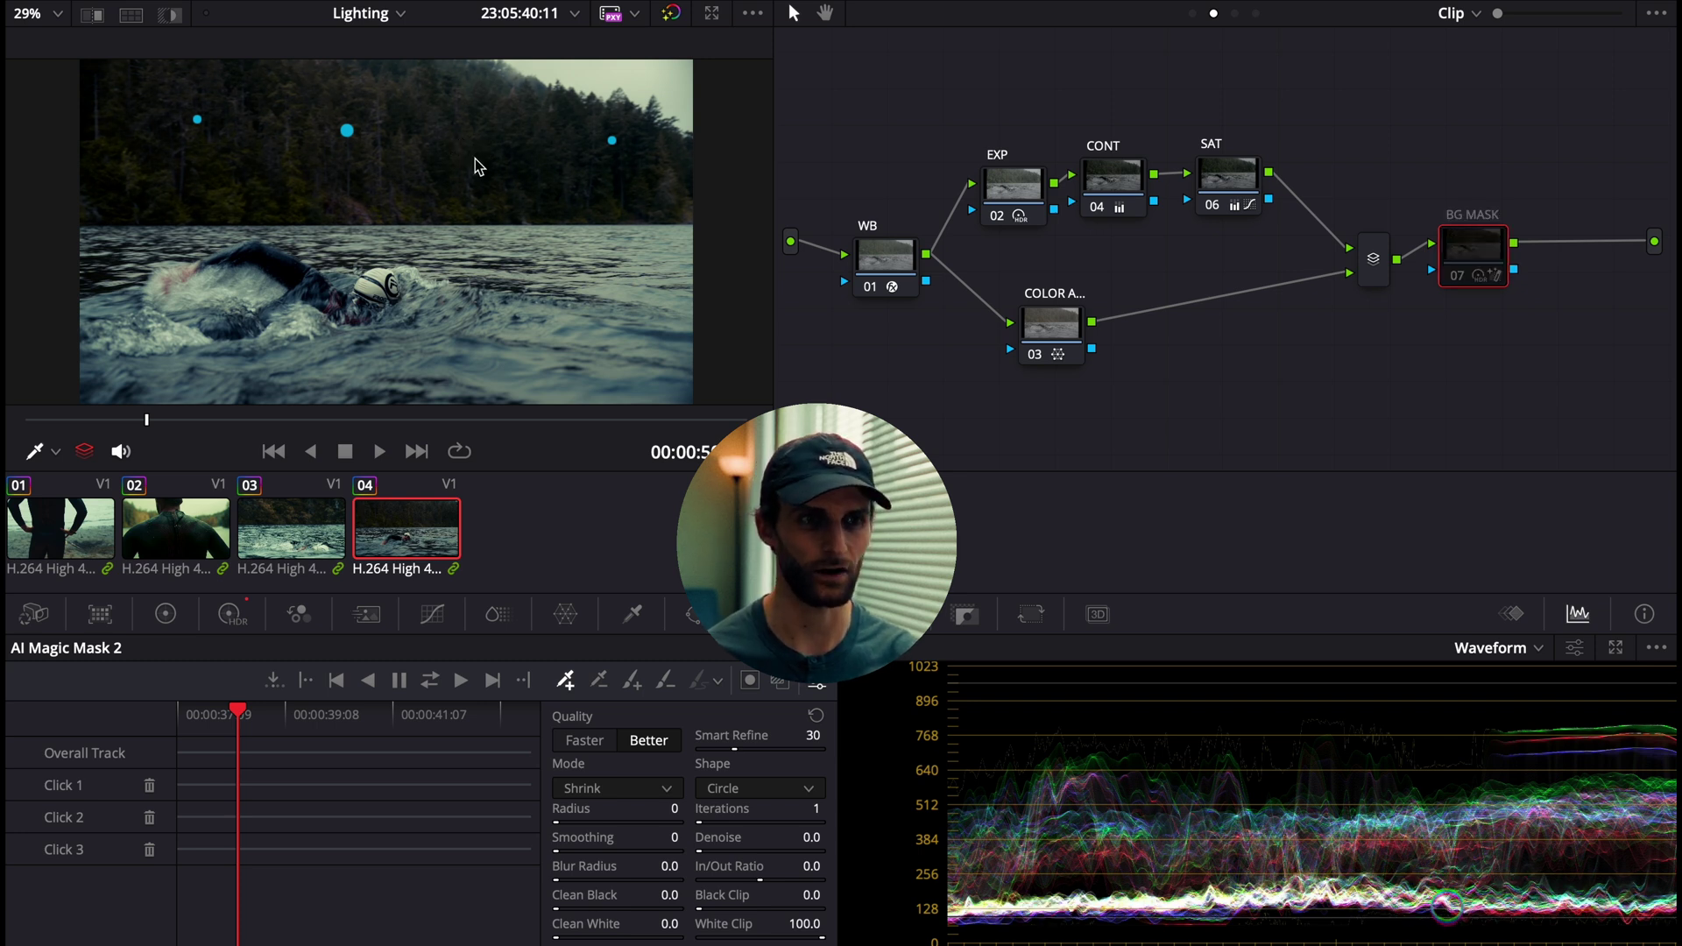
pyautogui.hotkey('ctrl', 'f')
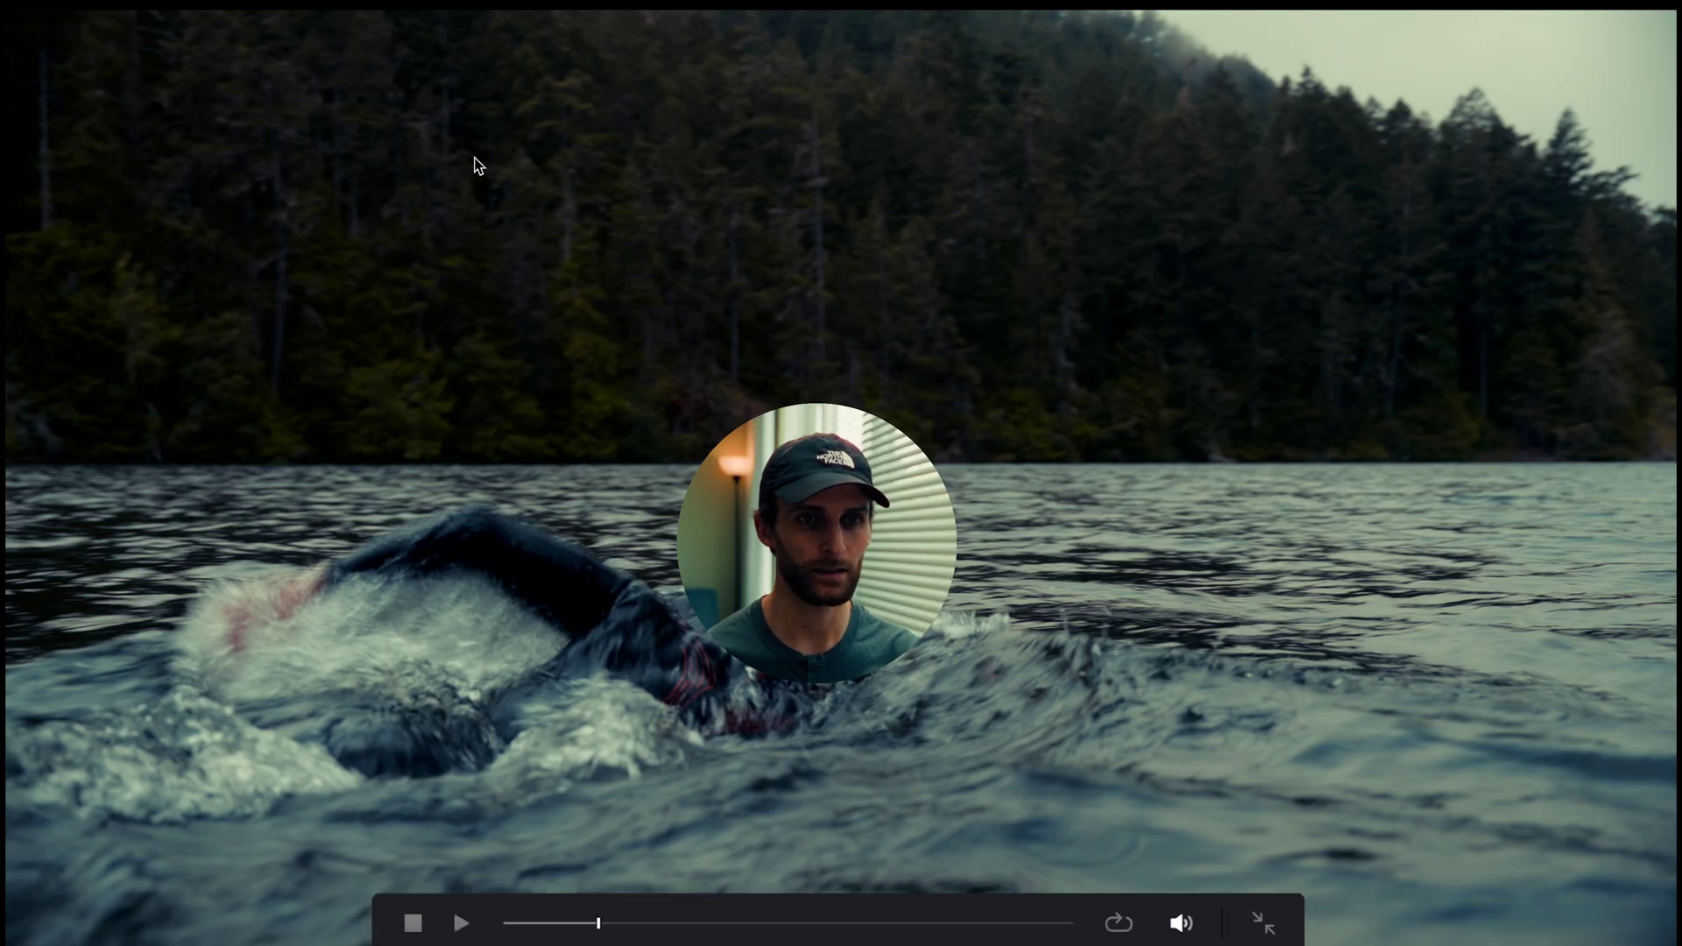
pyautogui.hotkey('ctrl', 'f')
pyautogui.hotkey('ctrl', 'f')
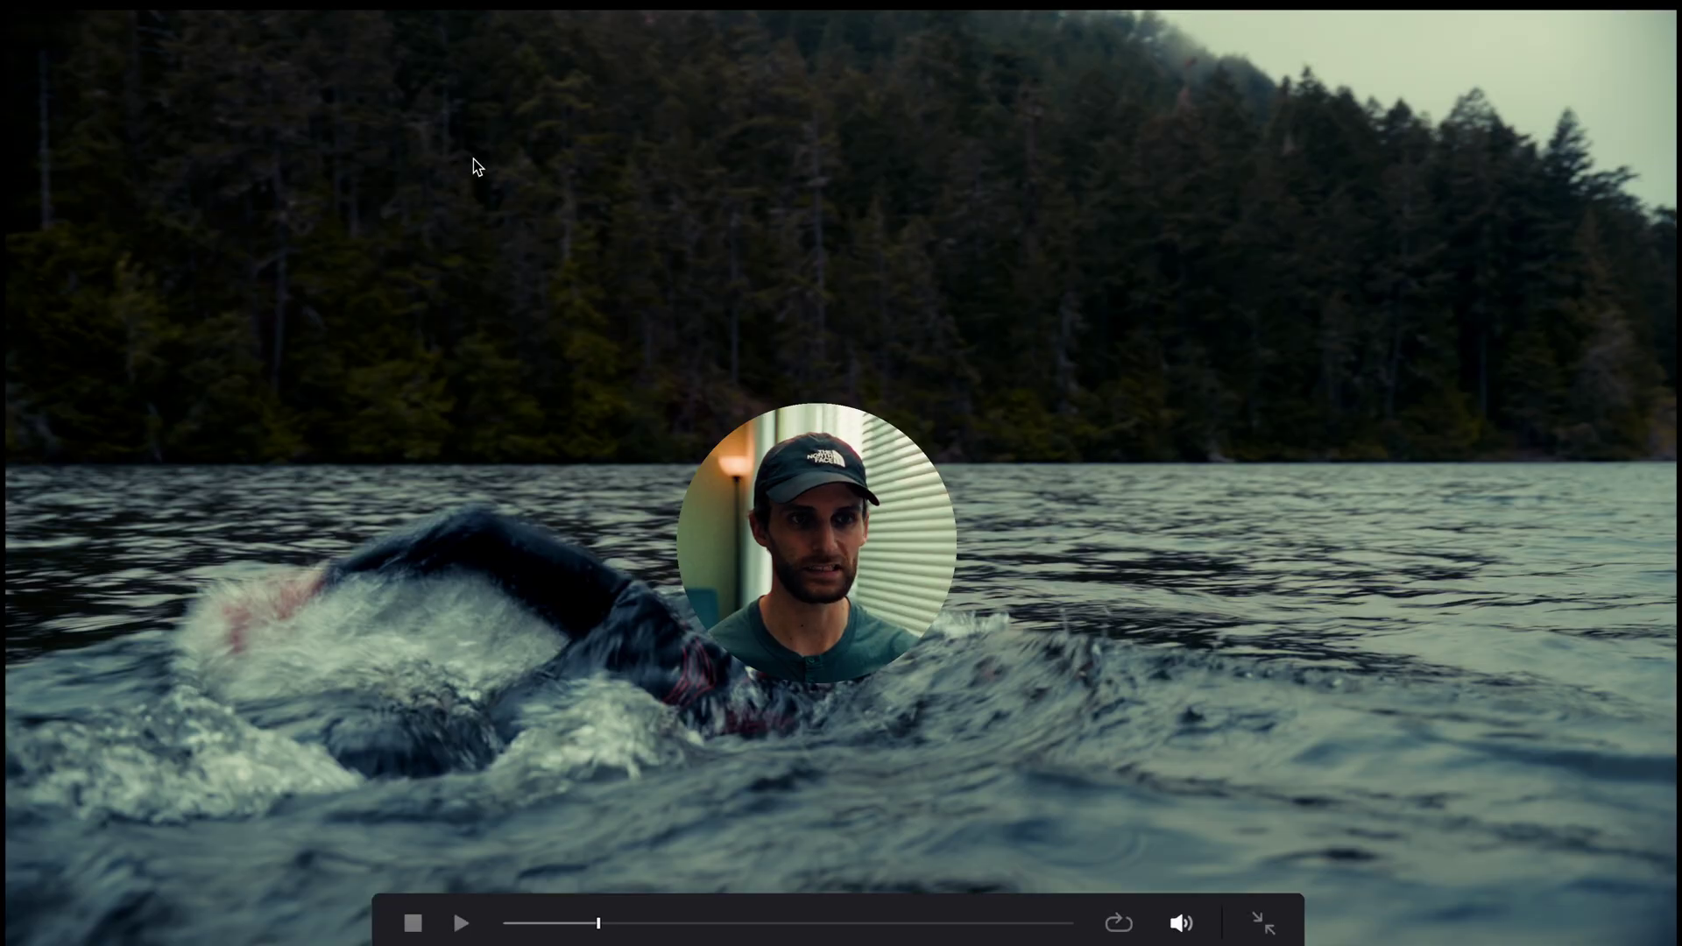
pyautogui.hotkey('ctrl', 'f')
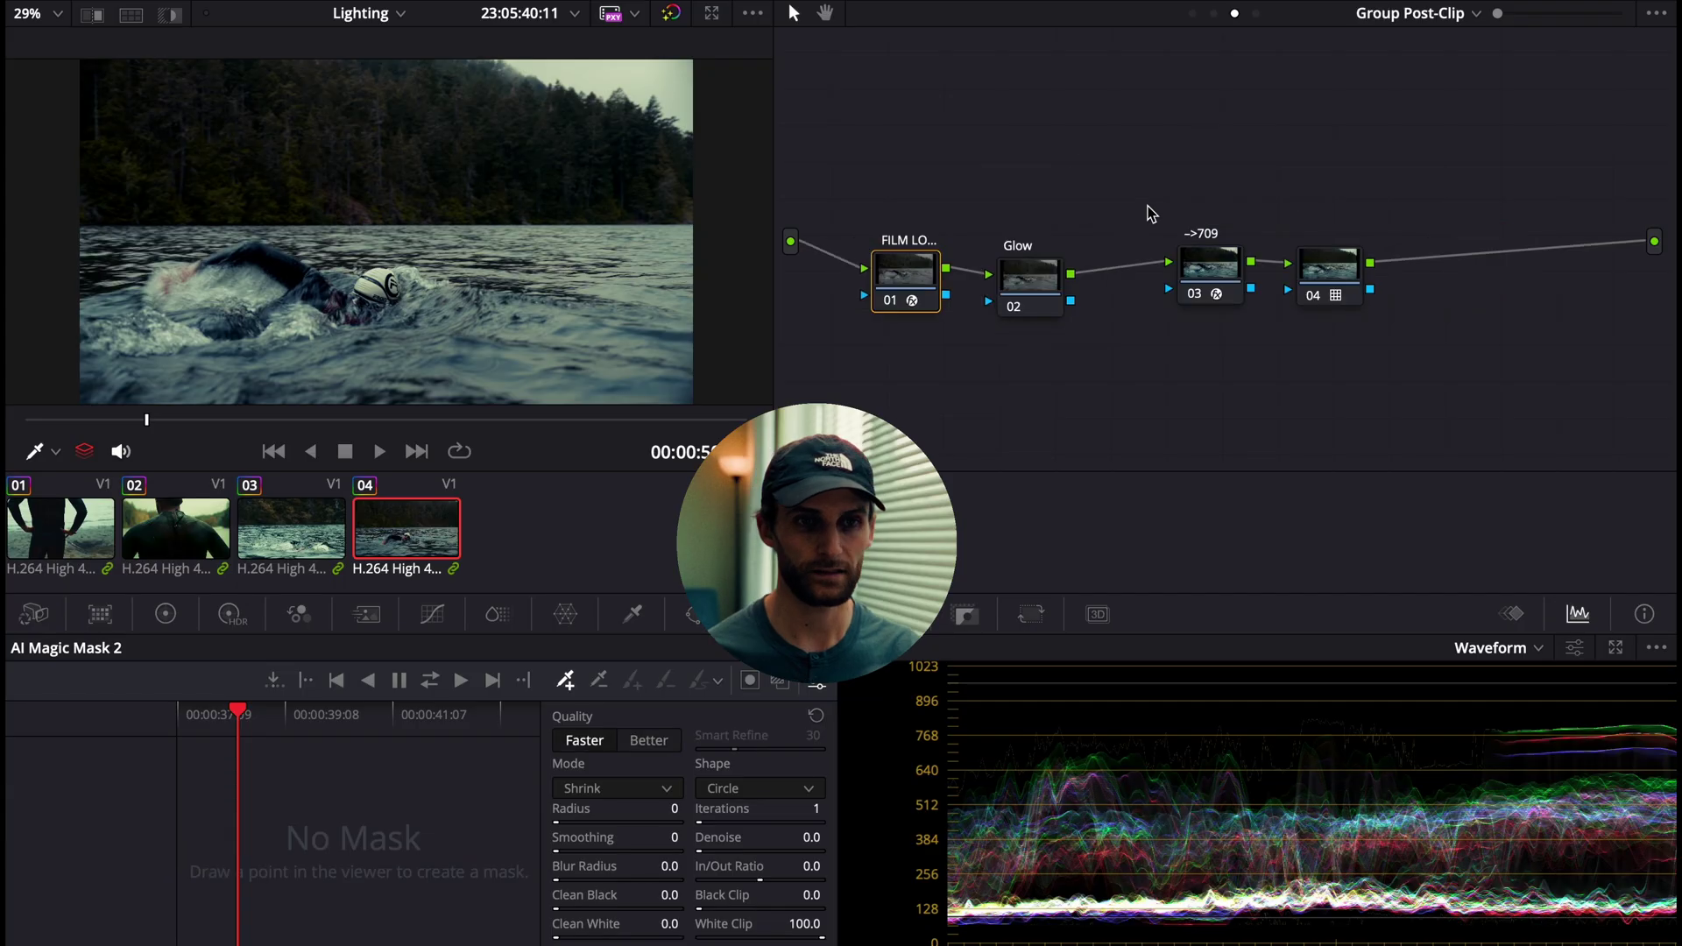
# Step: Find the Resolve FX Glow effect and apply it to the Glow node in the Group Post-Clip graph
pyautogui.click(1027, 299)
pyautogui.moveTo(1025, 291); pyautogui.dragTo(1032, 283)
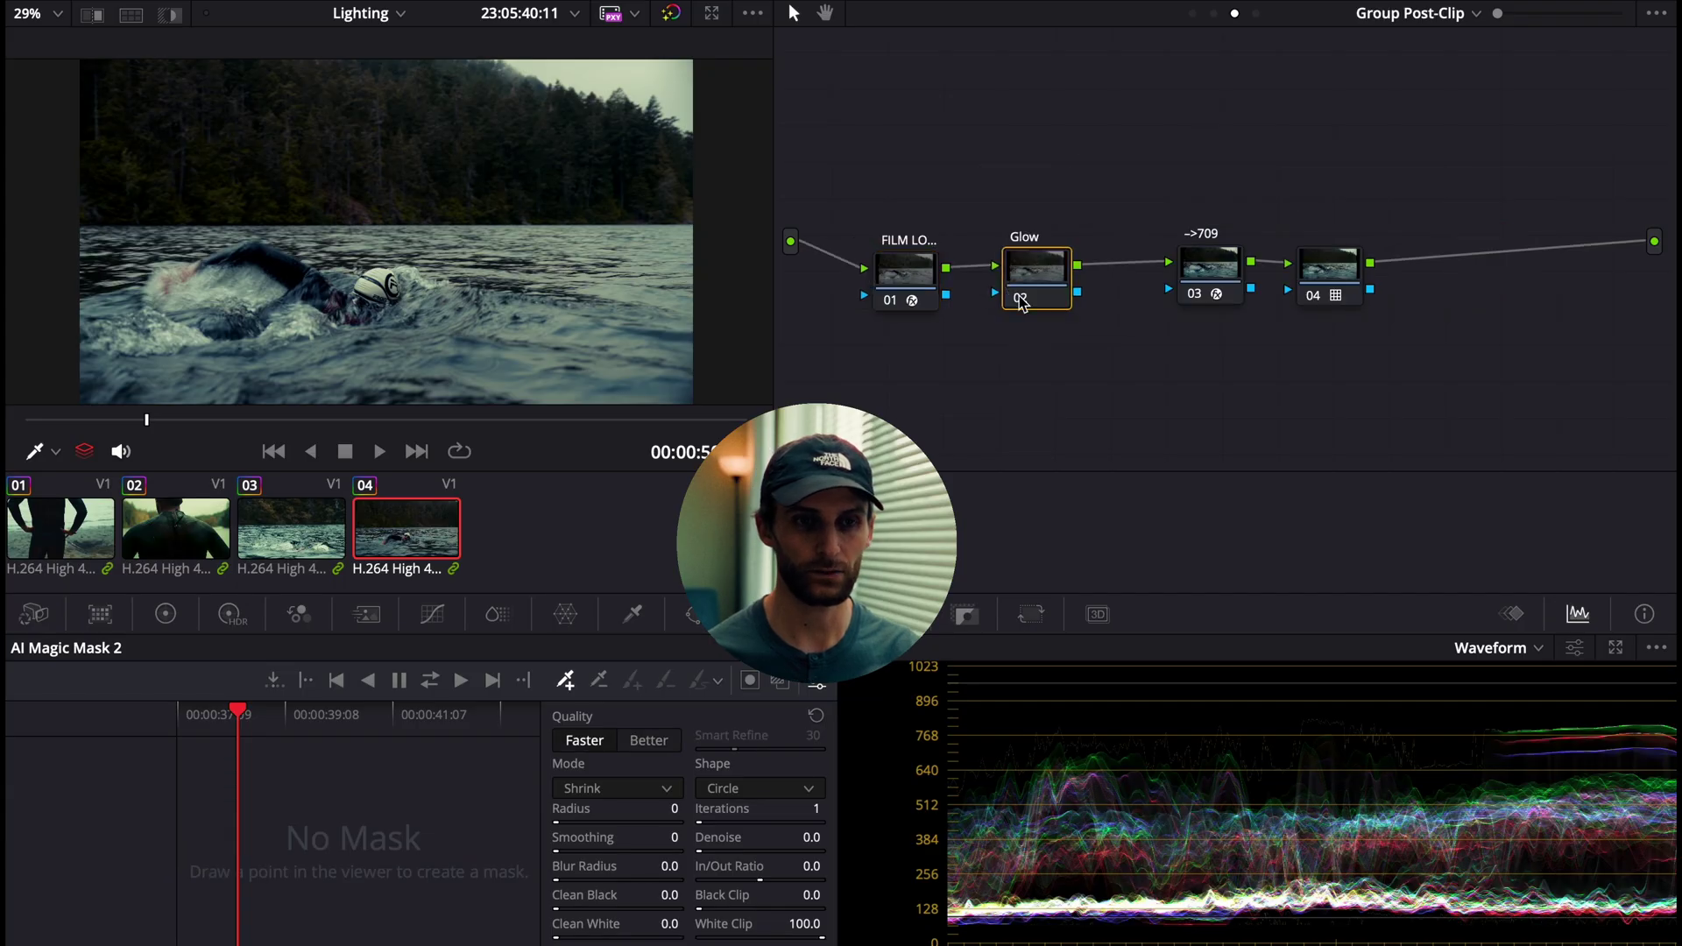
pyautogui.click(1599, 2)
pyautogui.moveTo(1387, 51); pyautogui.dragTo(1139, 47)
pyautogui.press('BackSpace')
pyautogui.press('BackSpace')
pyautogui.press('BackSpace')
pyautogui.press('BackSpace')
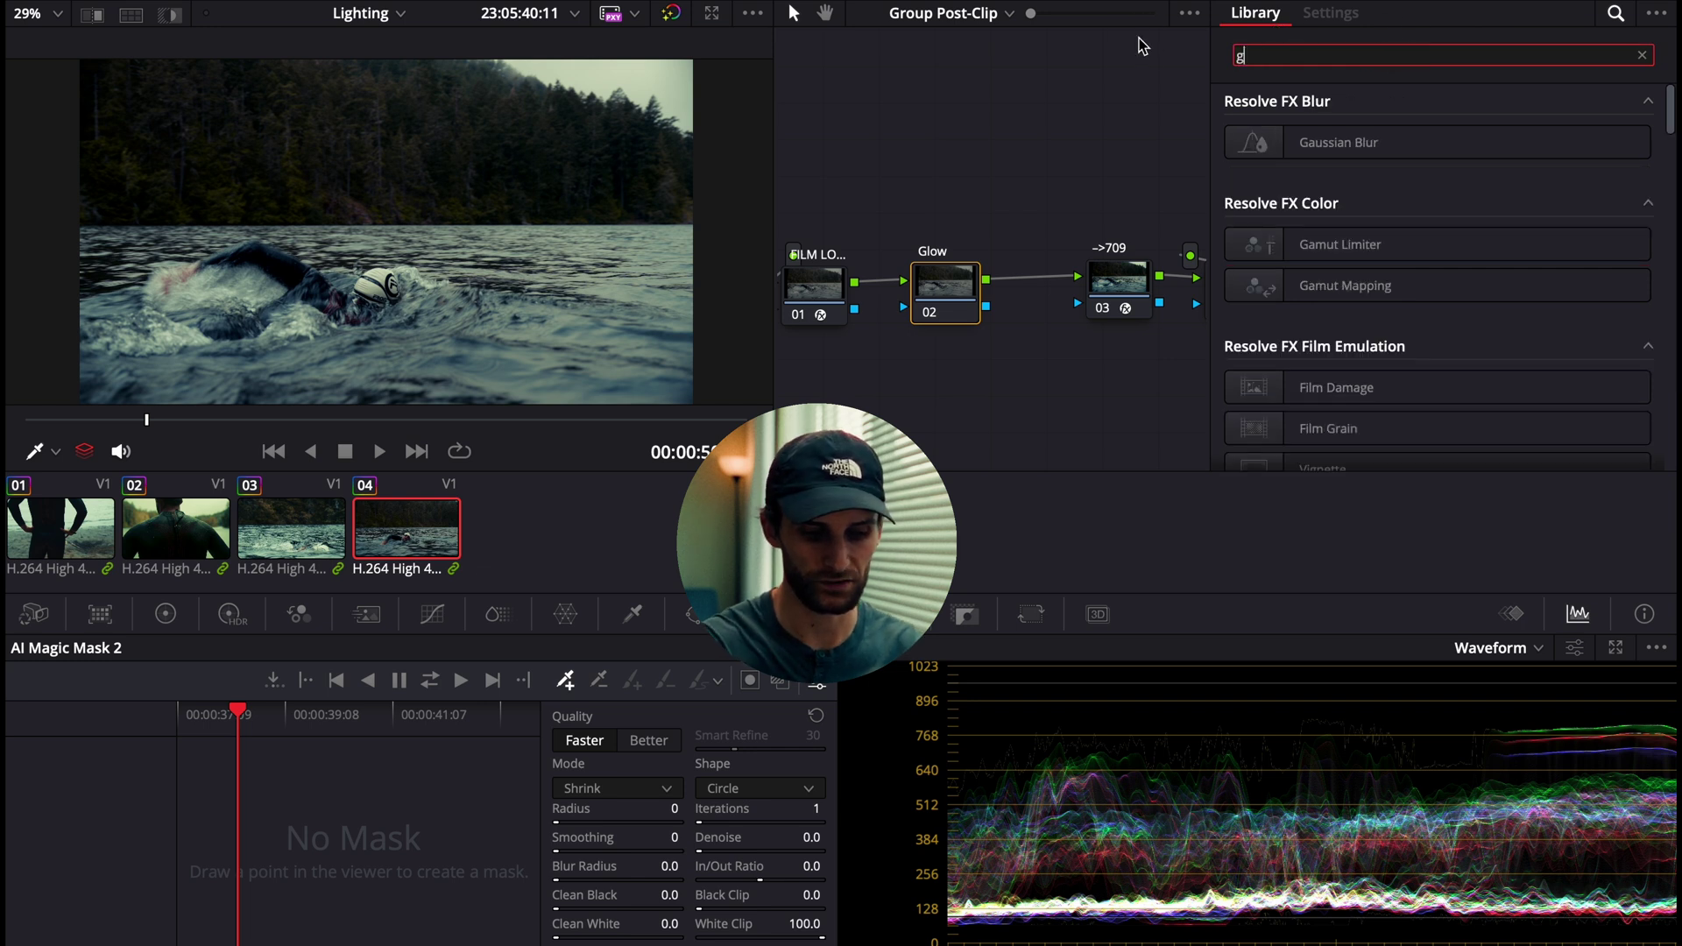
pyautogui.write('glow')
pyautogui.click(1395, 140)
pyautogui.moveTo(1395, 141); pyautogui.dragTo(946, 298)
# Step: Set the glow's Shine Threshold to 0.000 and its Composite Type to Softlight
pyautogui.scroll(3, 1320, 264)
pyautogui.moveTo(1489, 167); pyautogui.dragTo(1367, 165)
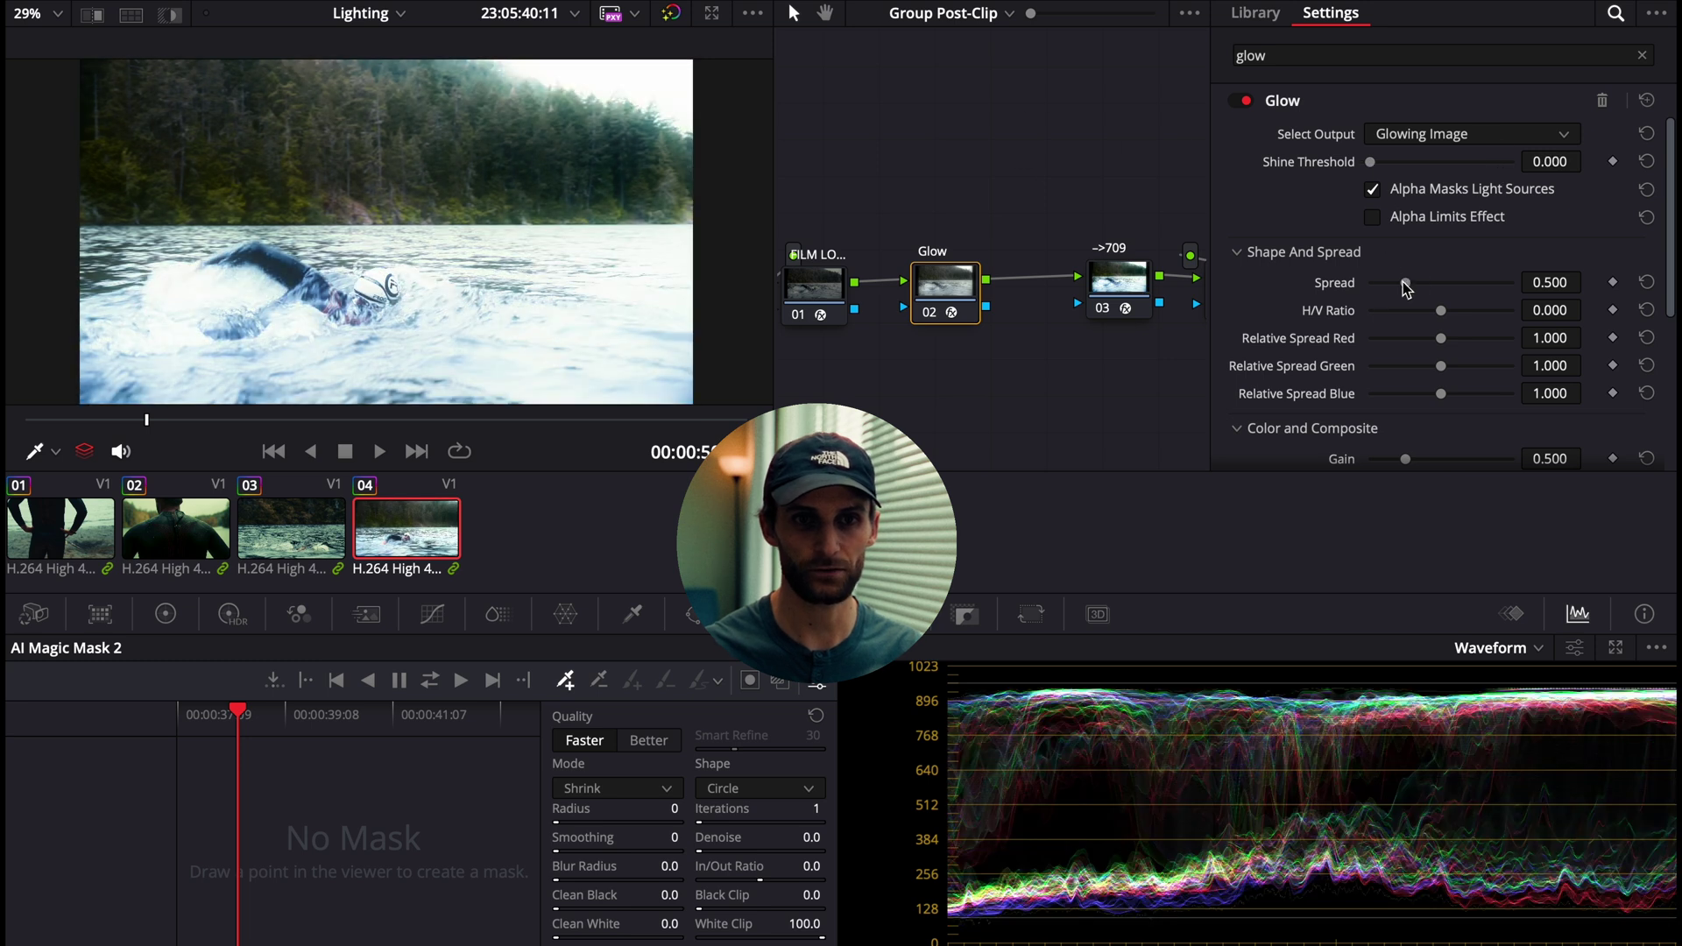
pyautogui.scroll(-3, 1275, 342)
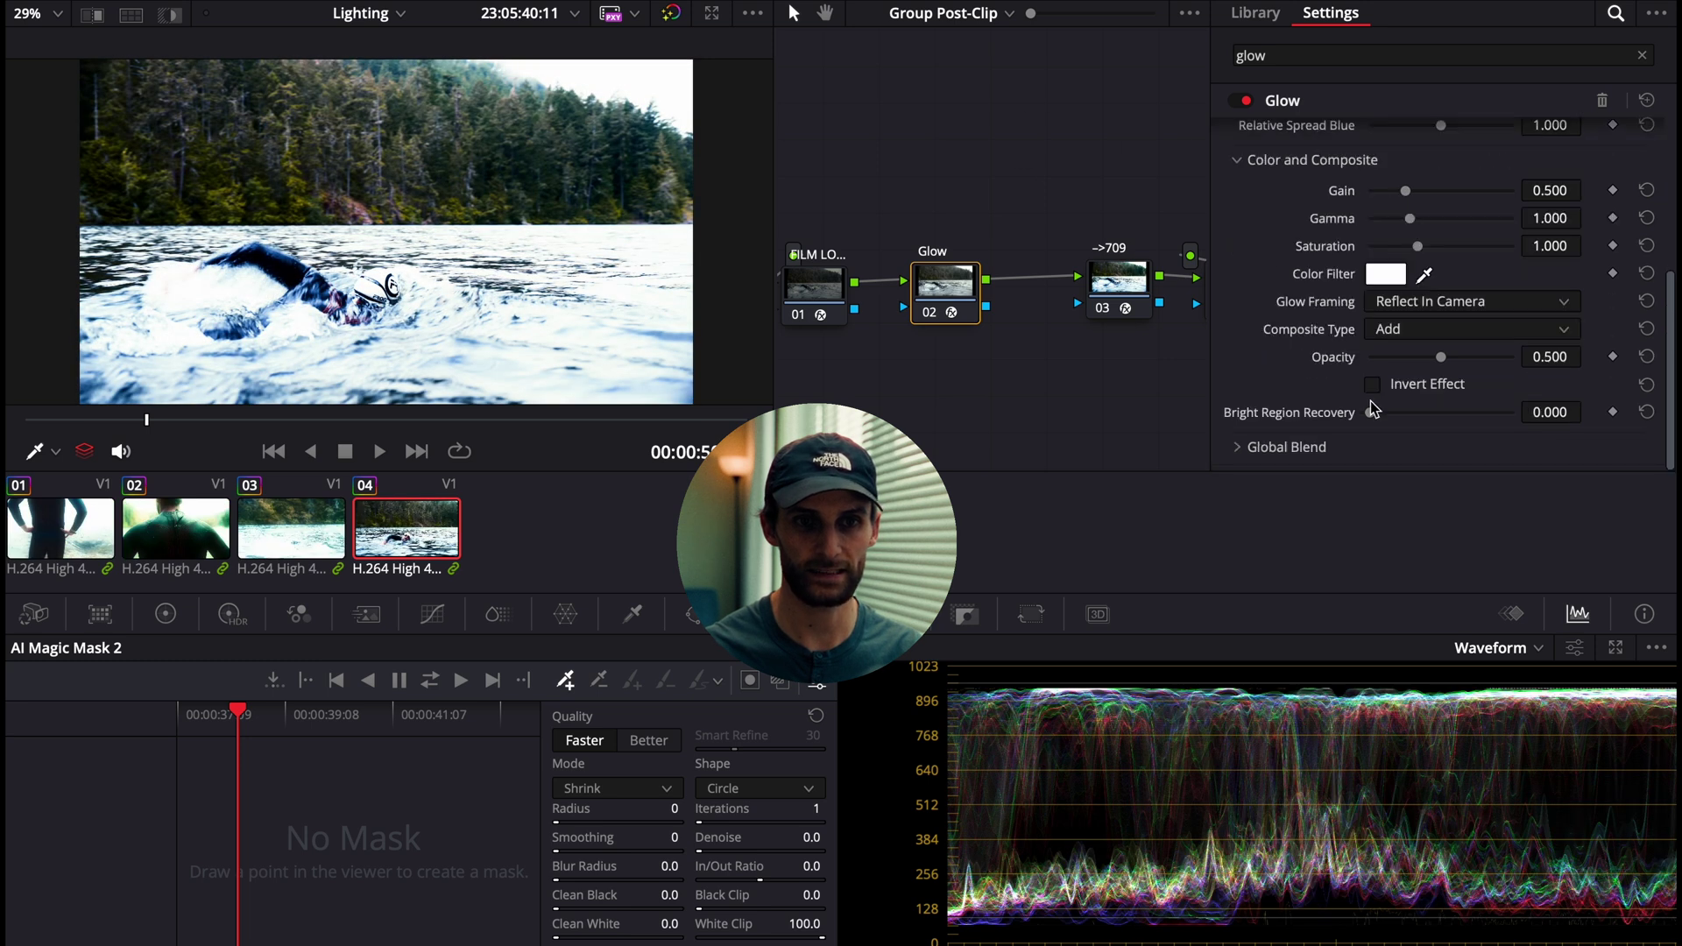
pyautogui.click(1433, 330)
pyautogui.click(1447, 554)
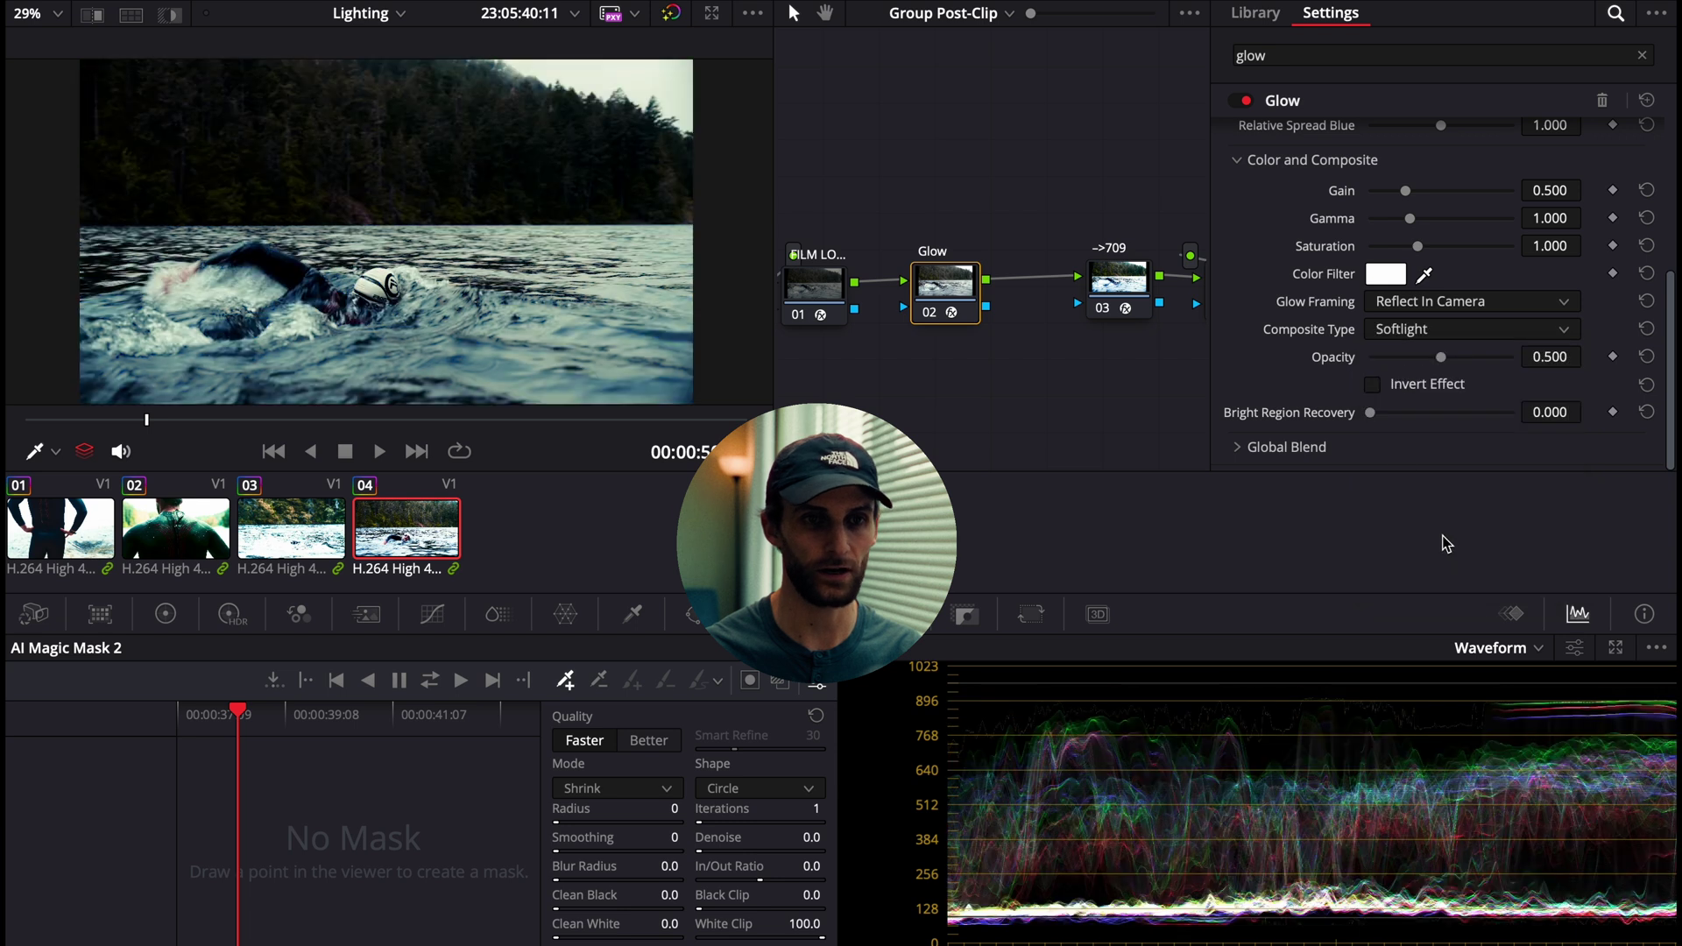
# Step: Reduce the glow's Global Blend to 0.124 and check the image full screen
pyautogui.click(1235, 448)
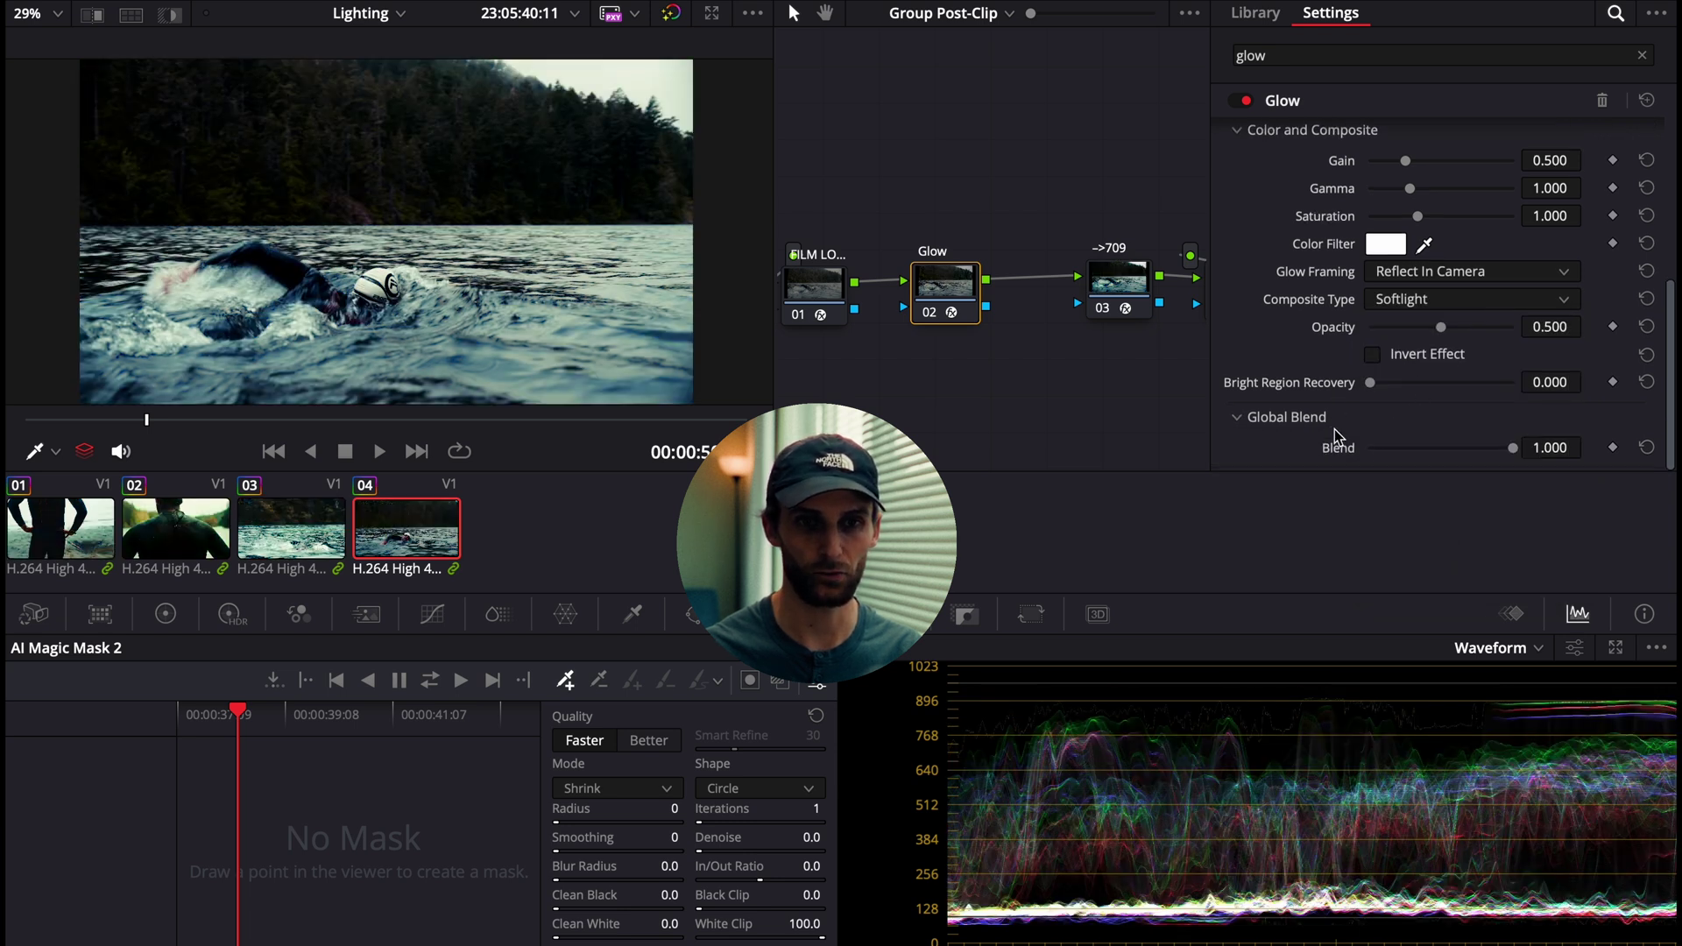
pyautogui.moveTo(1516, 447); pyautogui.dragTo(1395, 450)
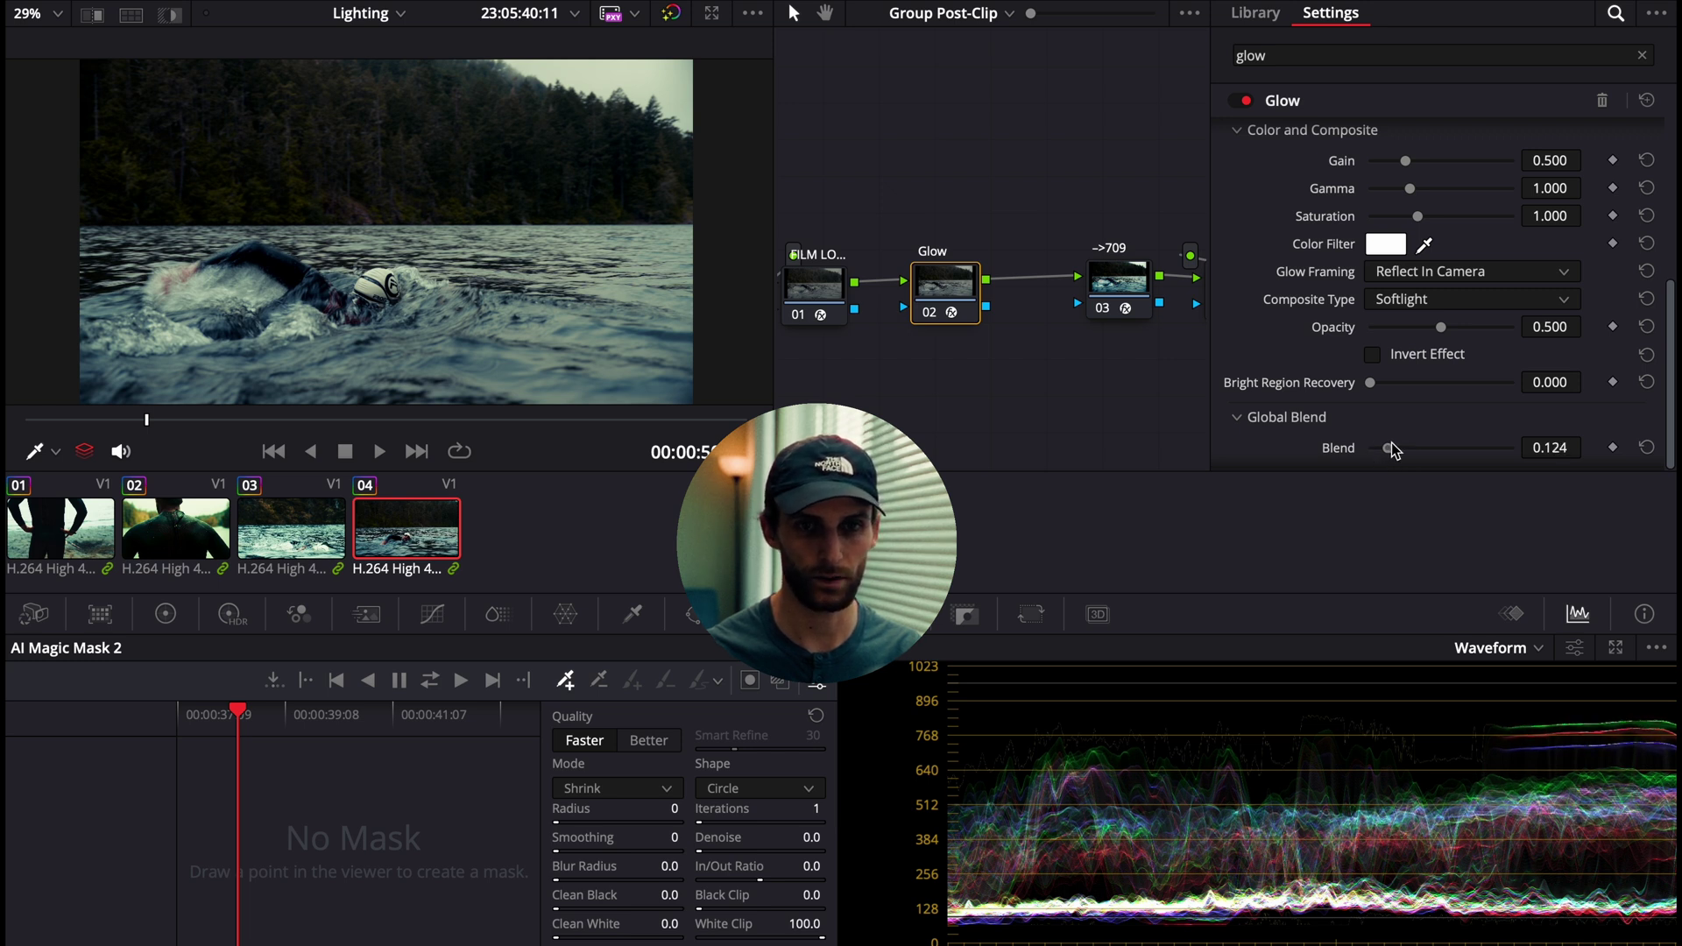
pyautogui.hotkey('ctrl', 'f')
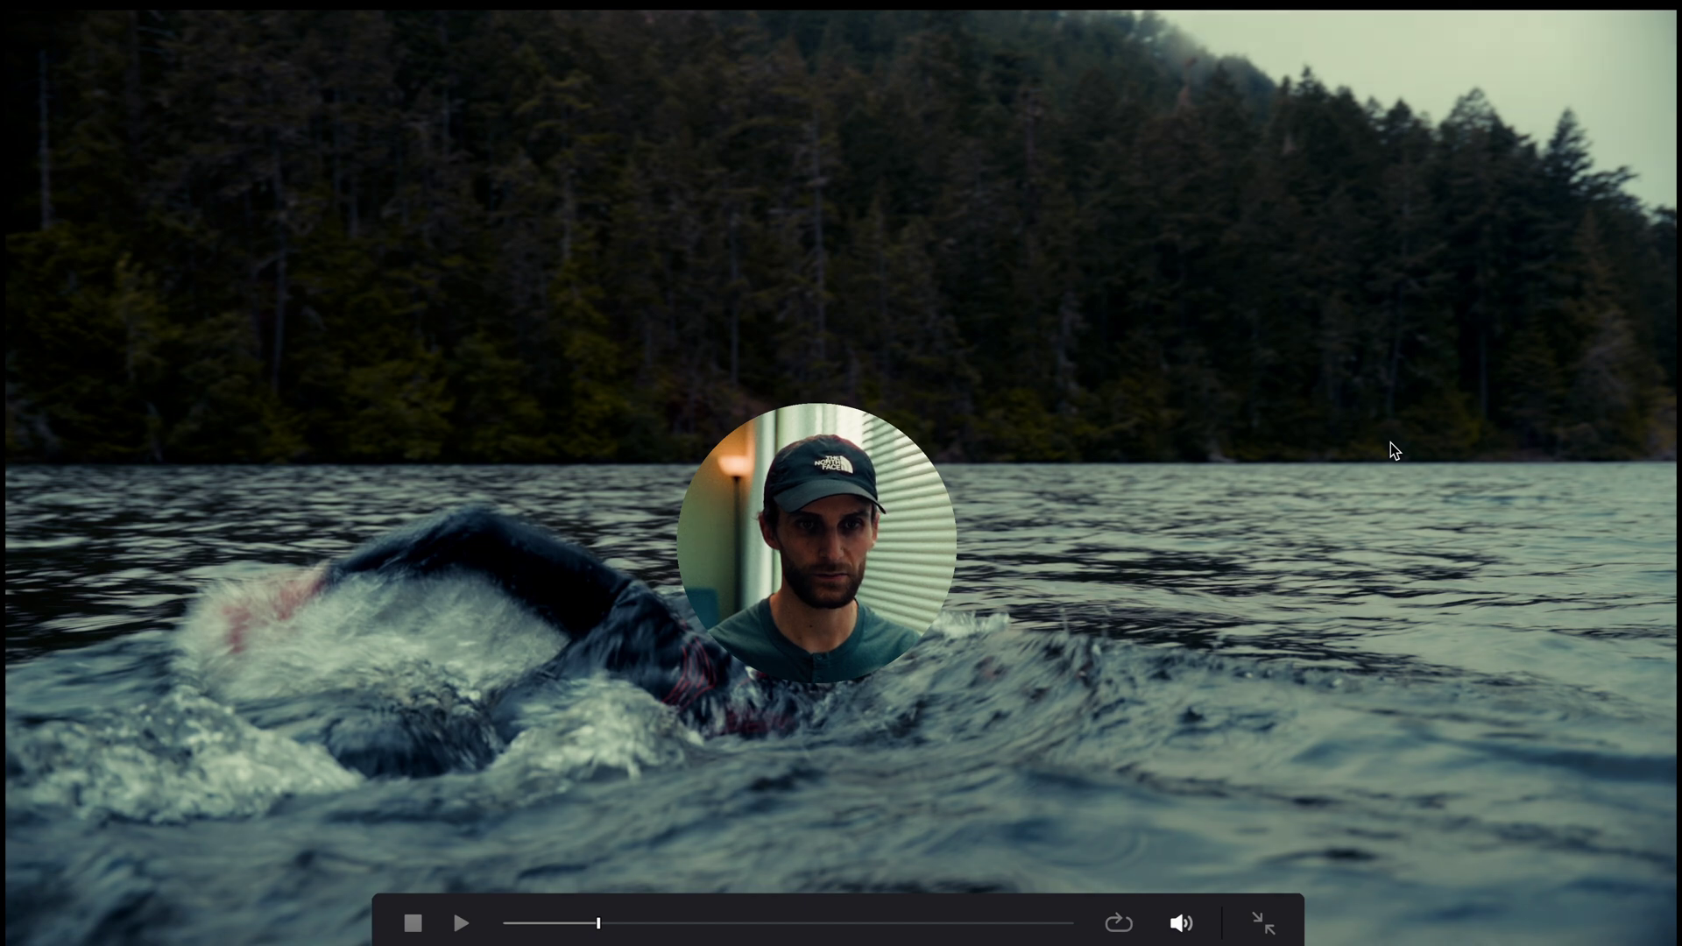
pyautogui.press('Escape')
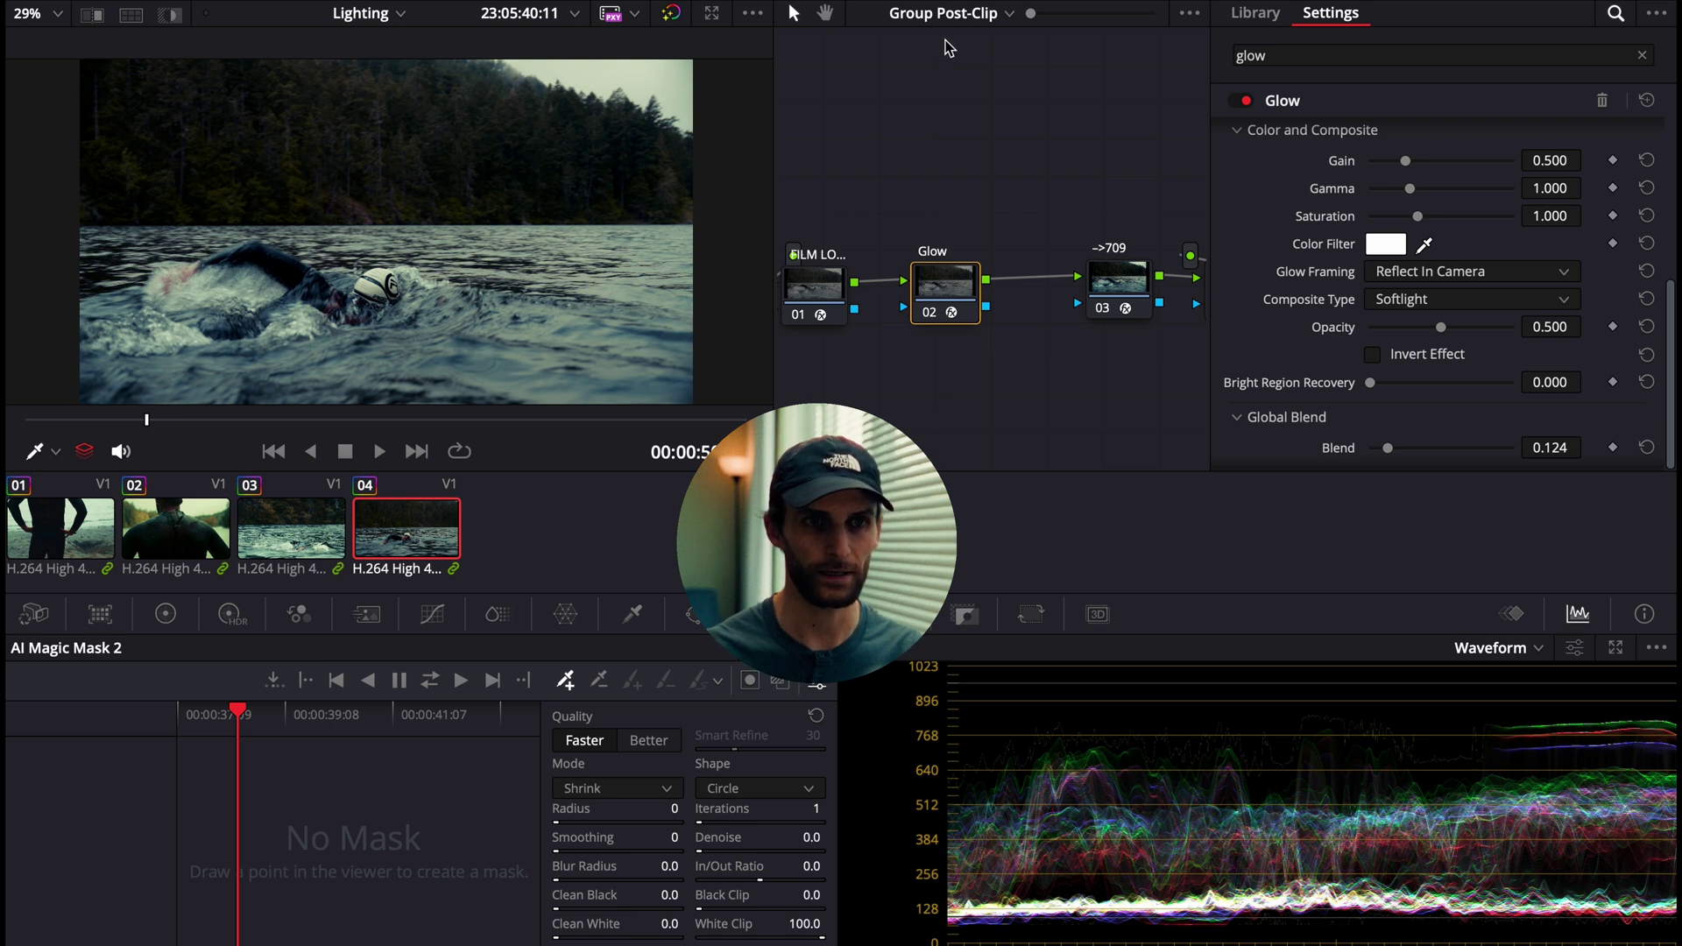
# Step: In the Clip node graph, adjust the CONT node's primaries to Lift -0.04, Gamma -0.05, Gain 1.07 and Offset 20.27
pyautogui.click(950, 13)
pyautogui.click(953, 66)
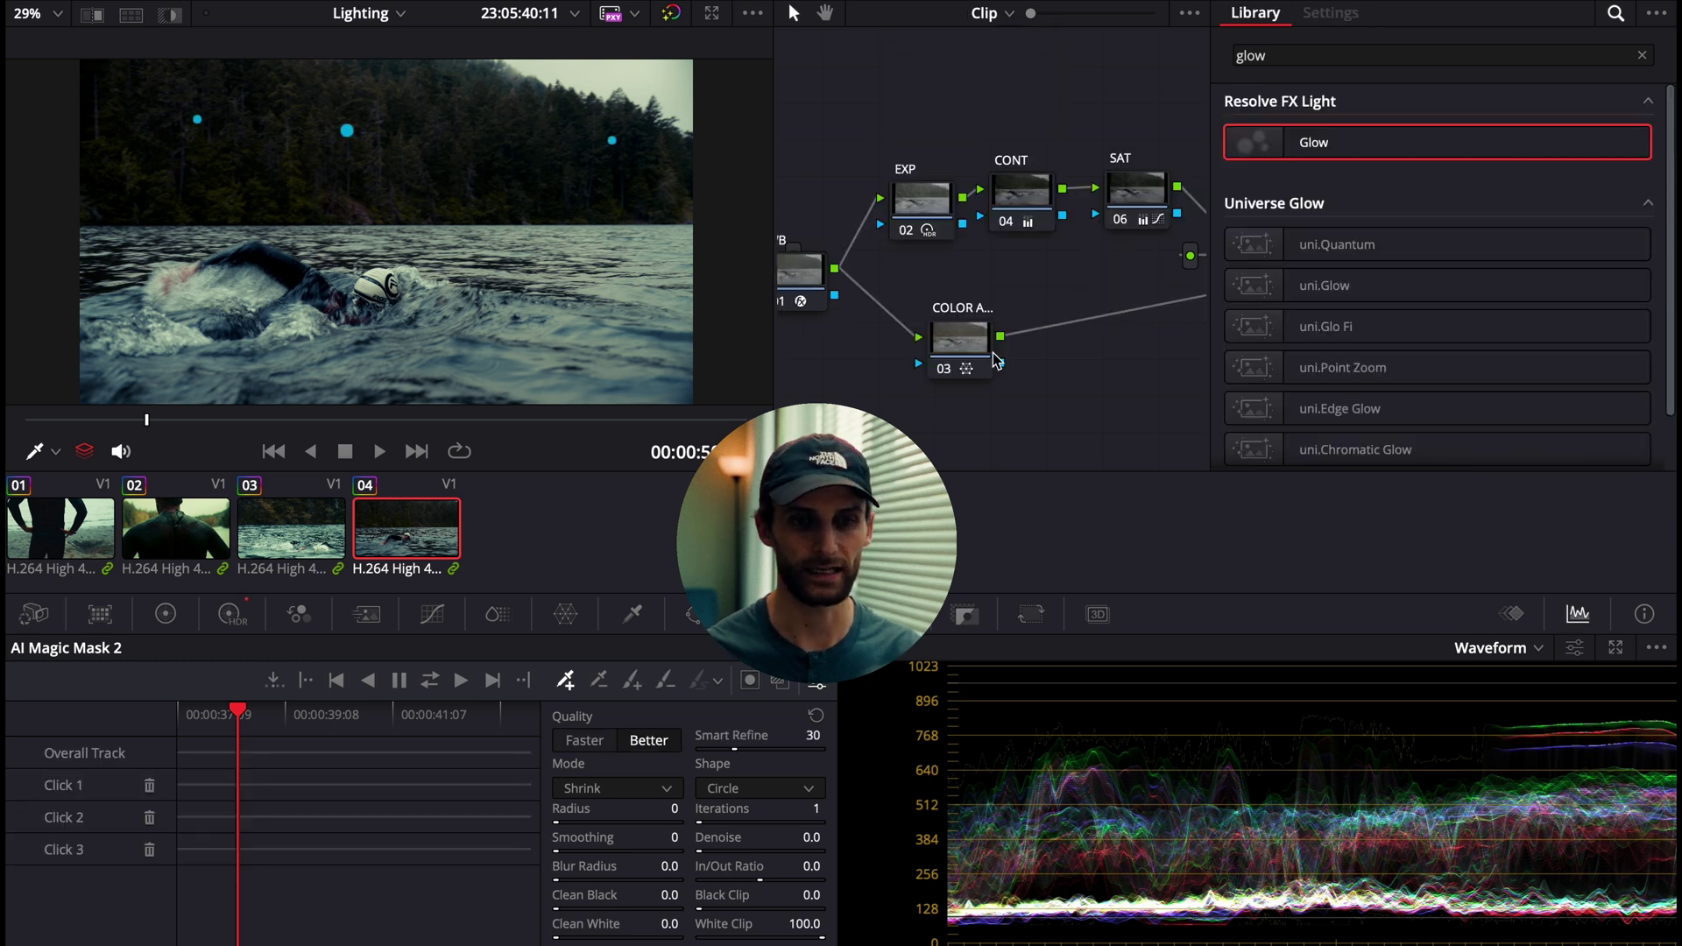
pyautogui.moveTo(1071, 361); pyautogui.dragTo(952, 326)
pyautogui.moveTo(1259, 790); pyautogui.dragTo(1207, 824)
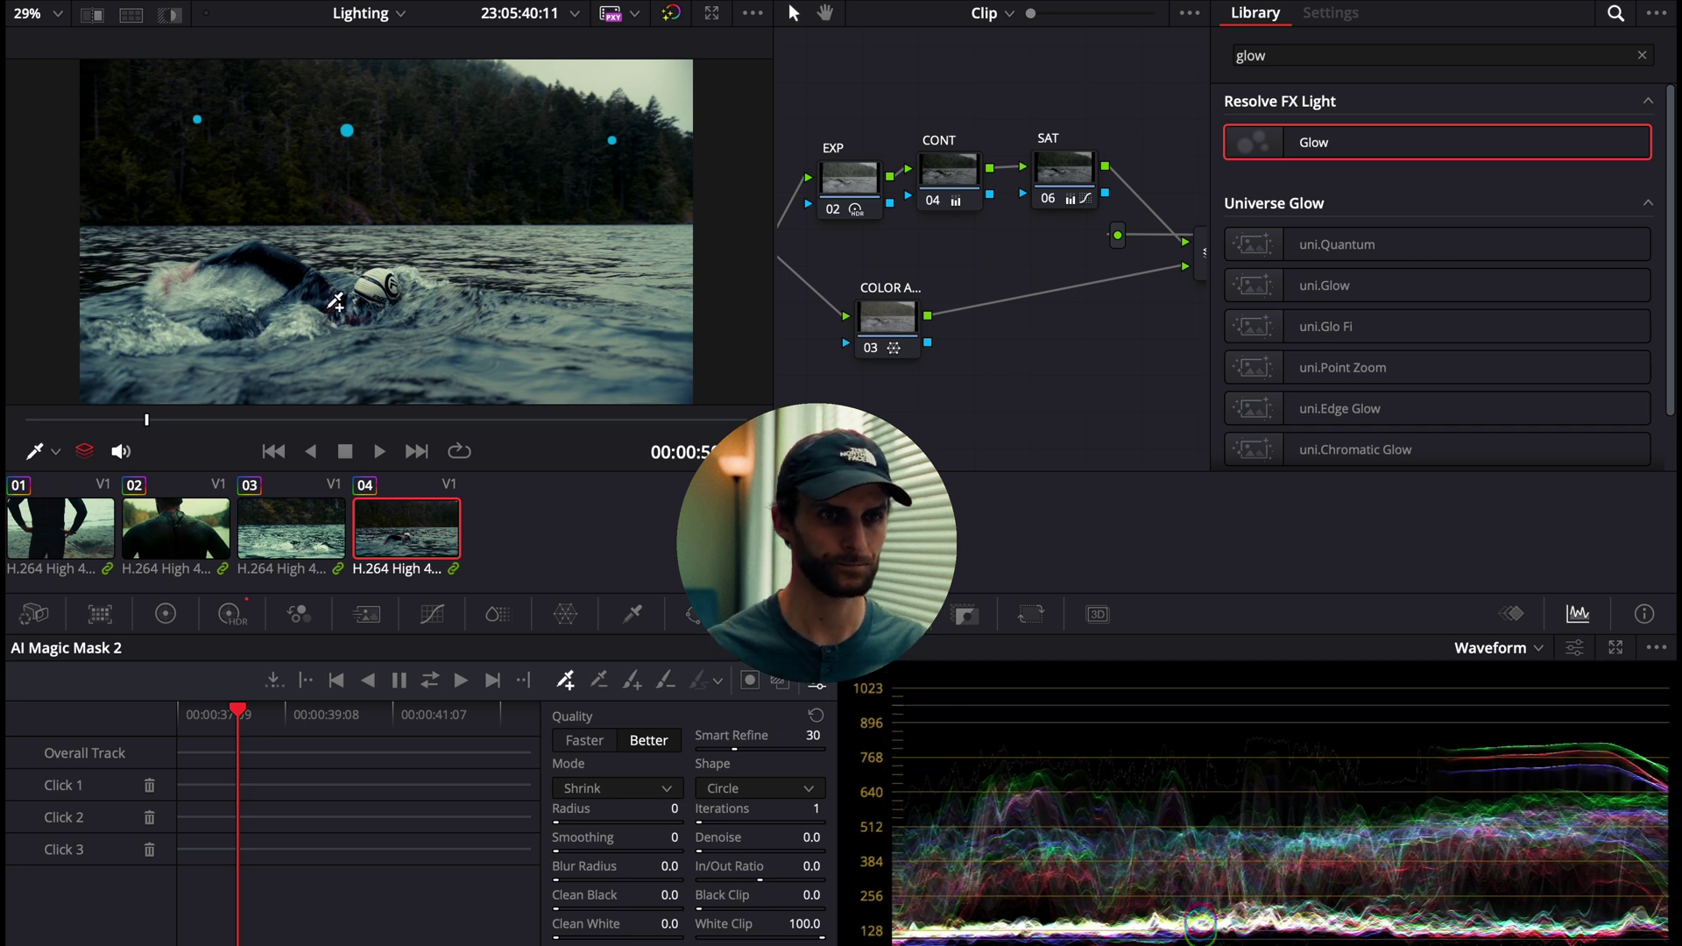
pyautogui.click(940, 180)
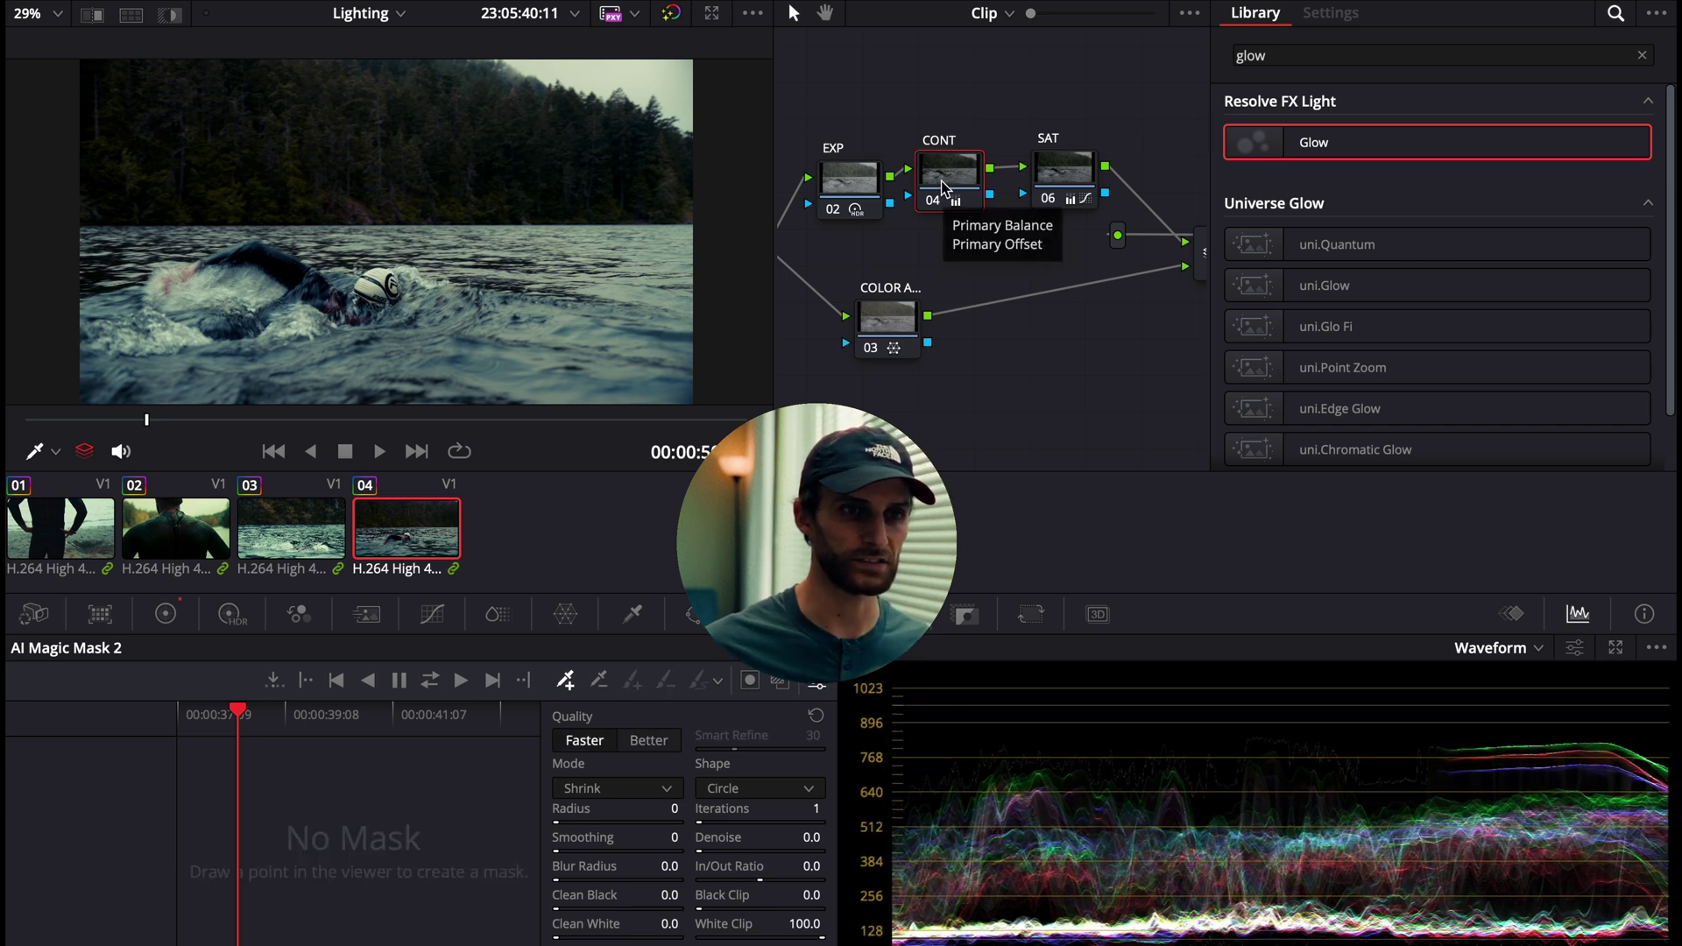
pyautogui.scroll(-1, 248, 244)
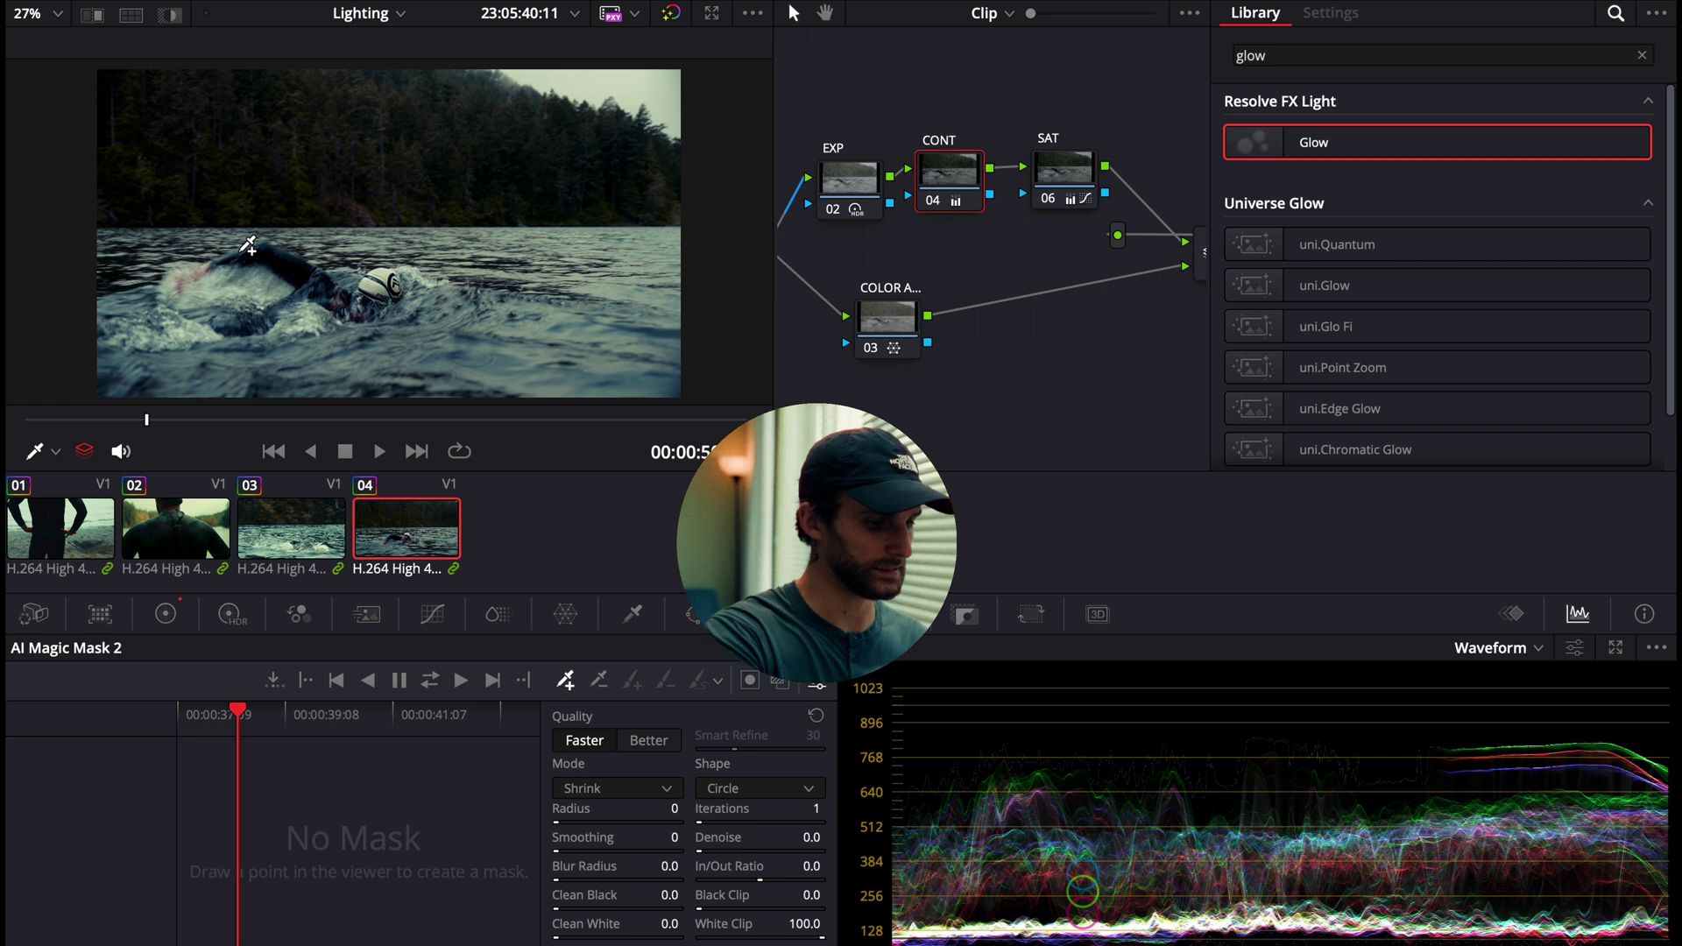
pyautogui.click(166, 613)
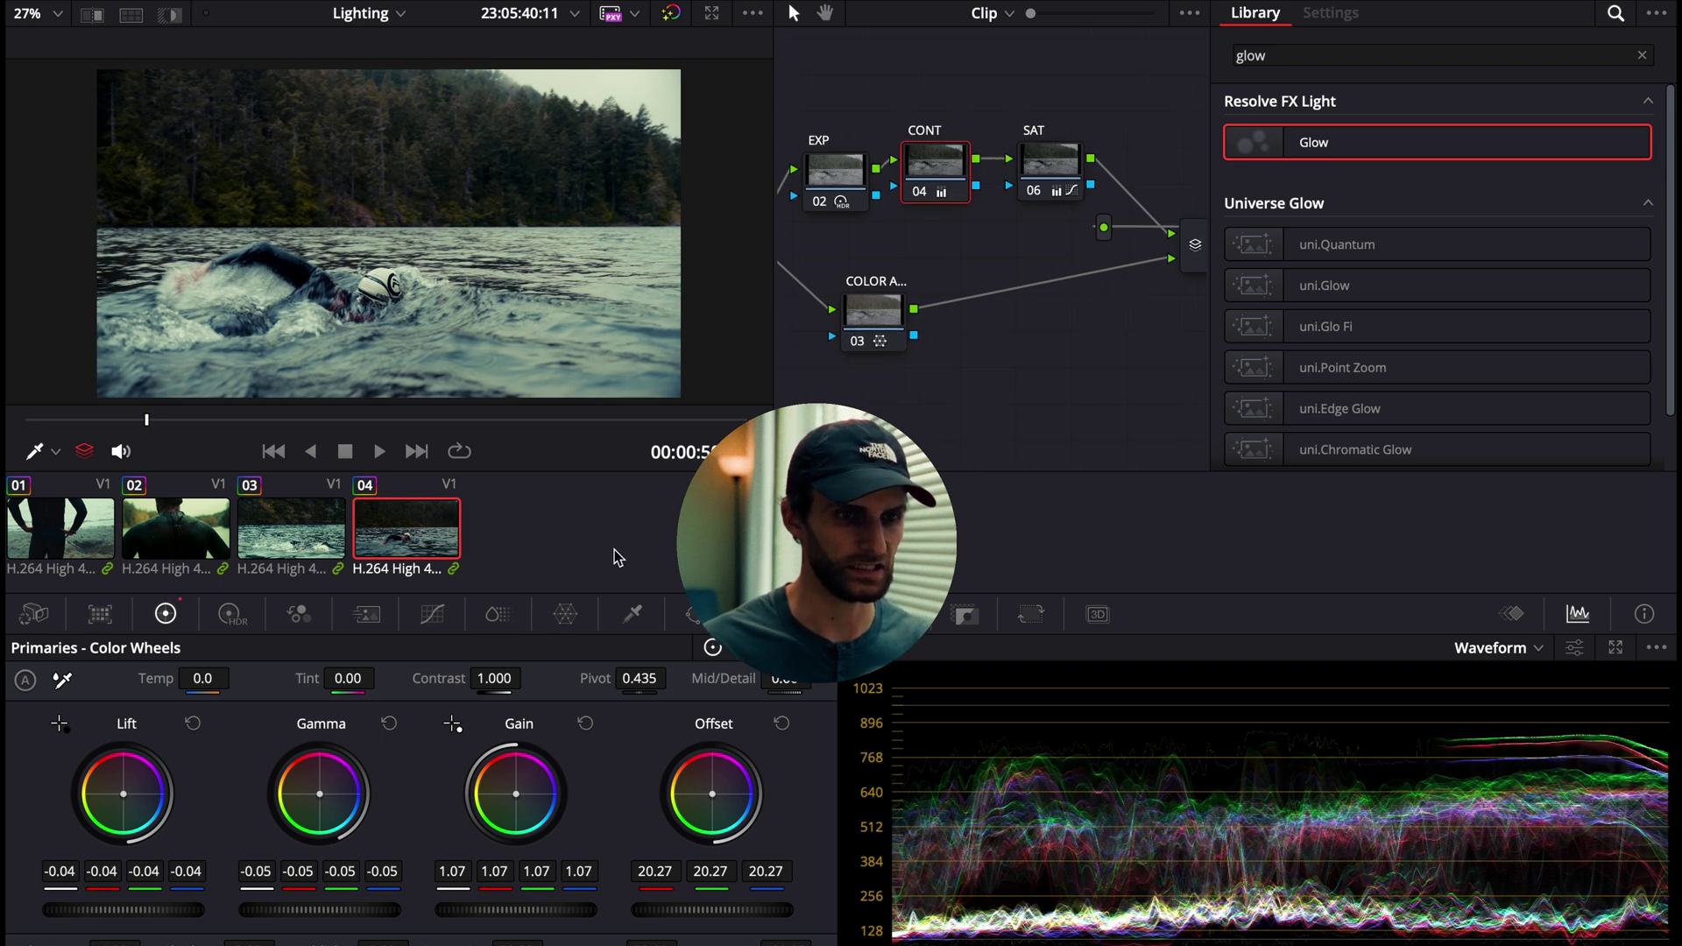
# Step: Compare the swimmer image with the CONT node switched off and on
pyautogui.press('super+d')
pyautogui.press('super+d')
pyautogui.press('super+d')
pyautogui.press('super+d')
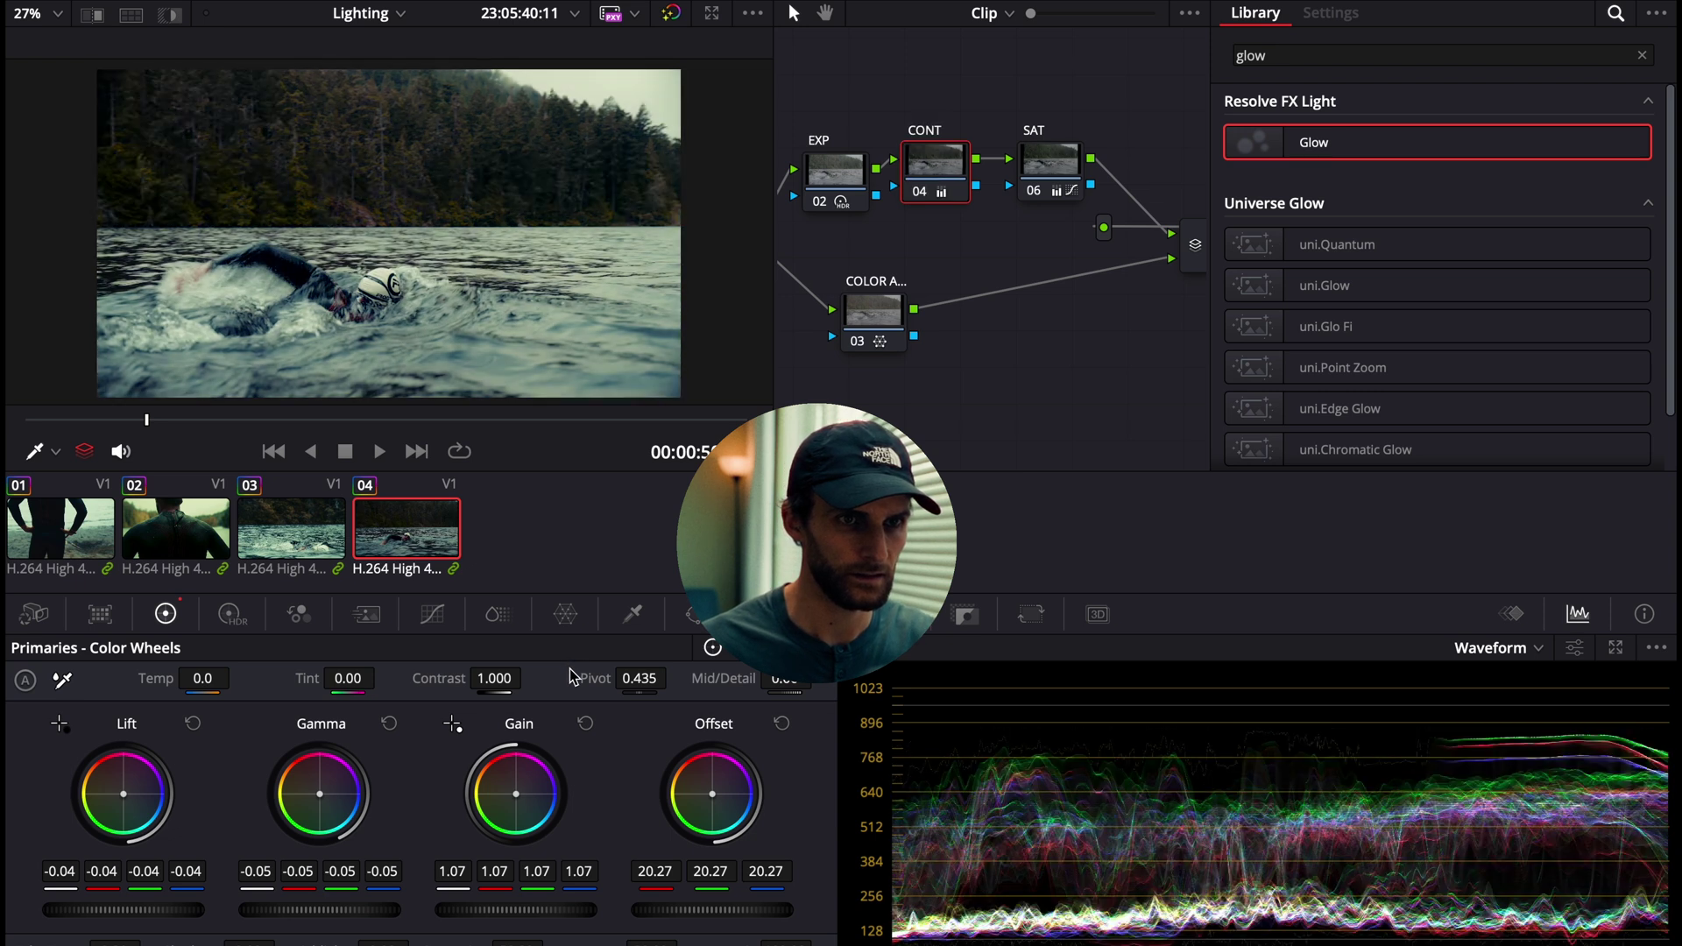
# Step: Set the BG MASK node's HDR Global exposure to -0.39 and check the forest full screen
pyautogui.moveTo(969, 384); pyautogui.dragTo(863, 366)
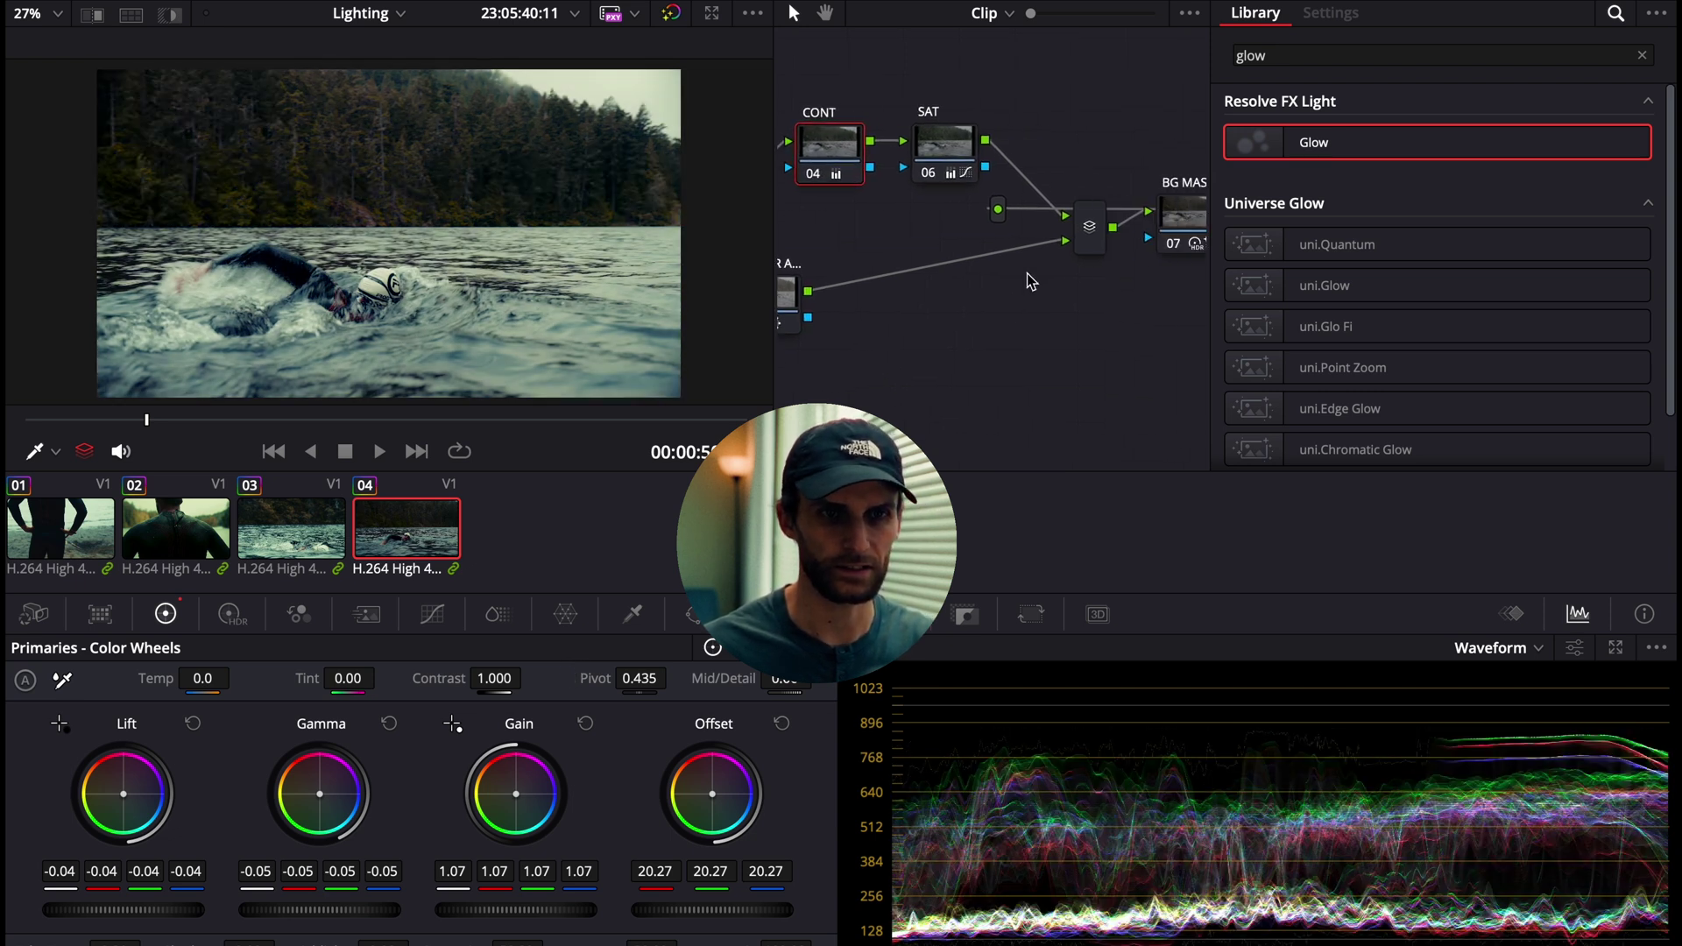
pyautogui.click(1185, 213)
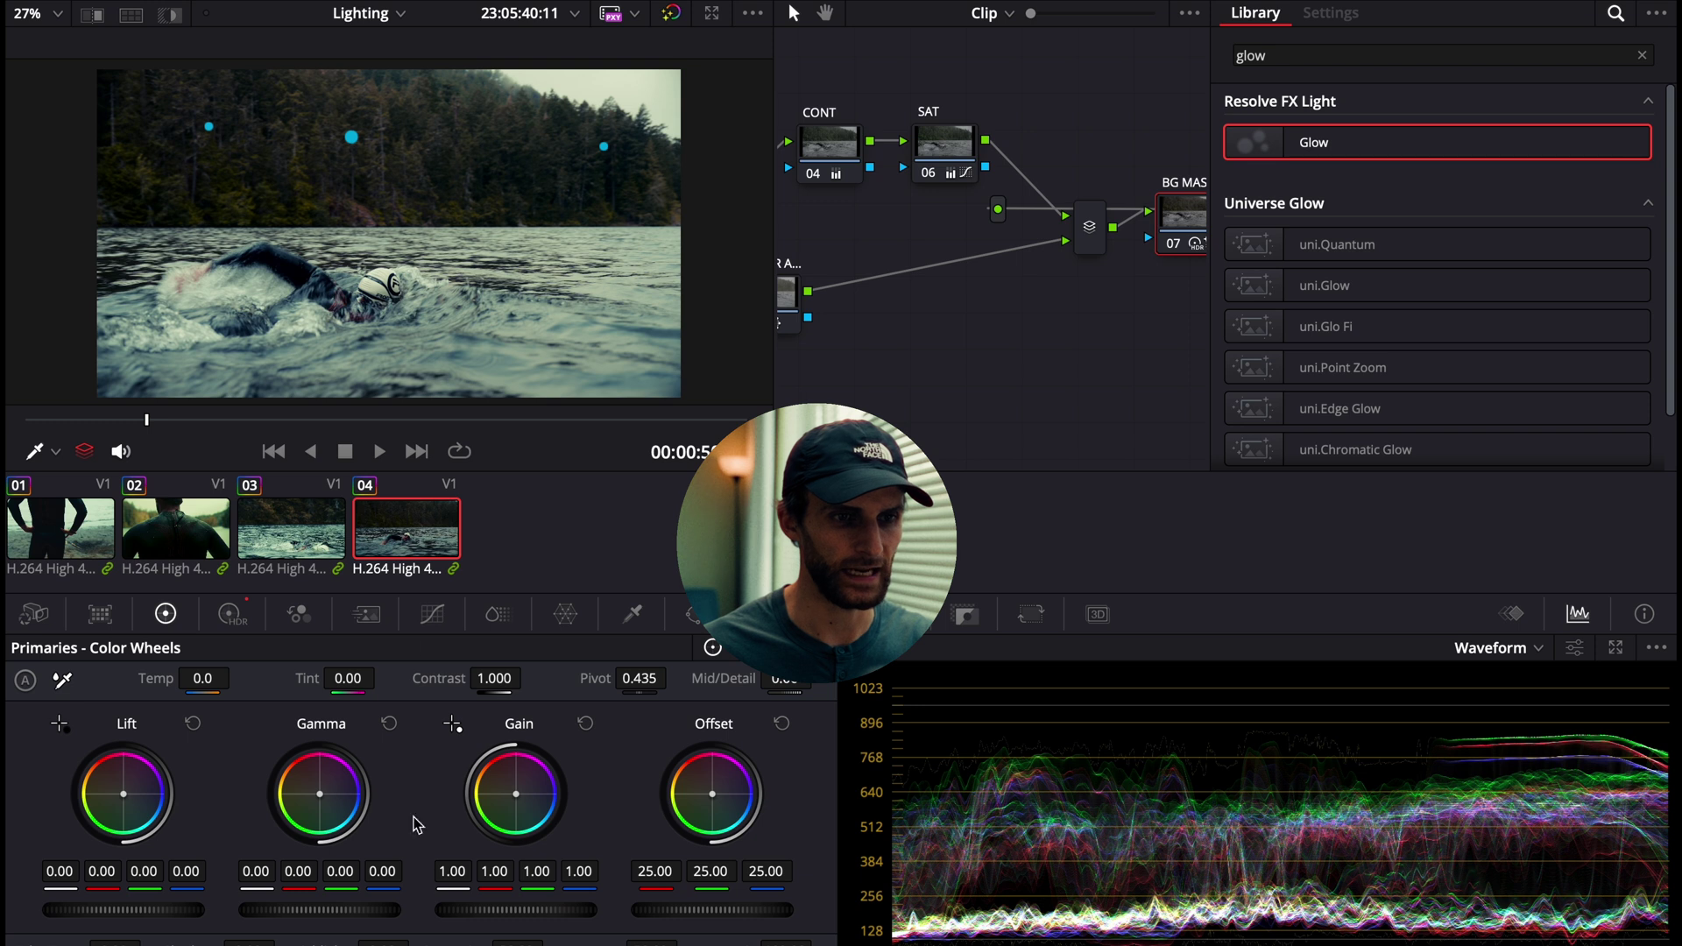
pyautogui.click(231, 613)
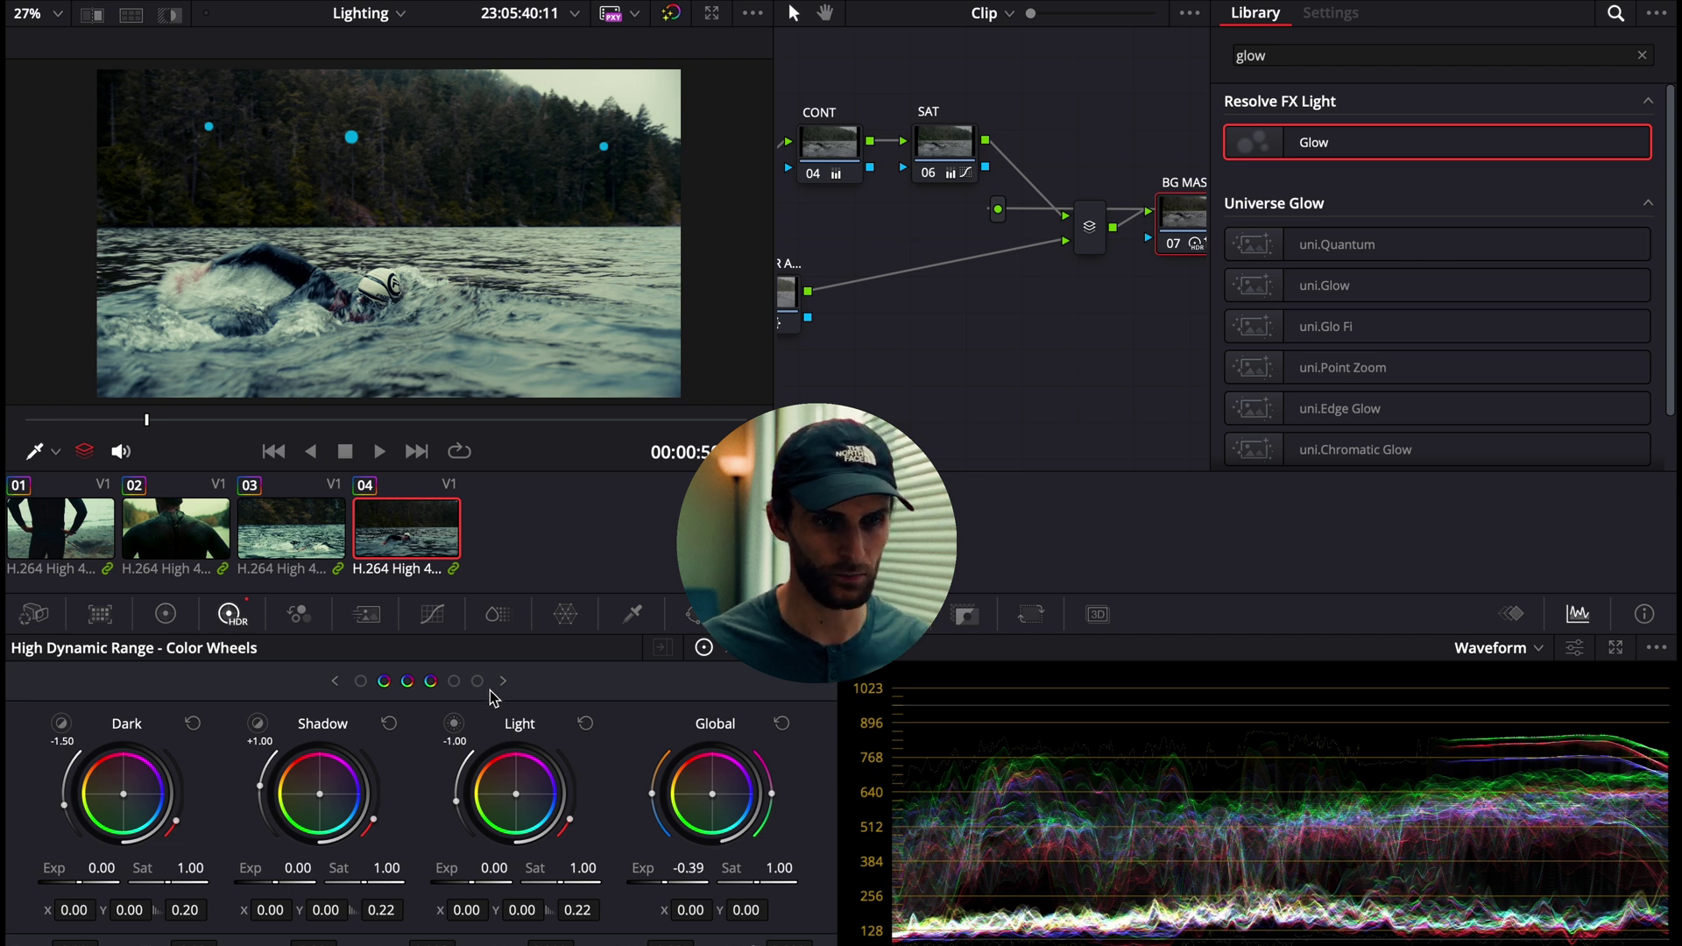
pyautogui.hotkey('ctrl', 'f')
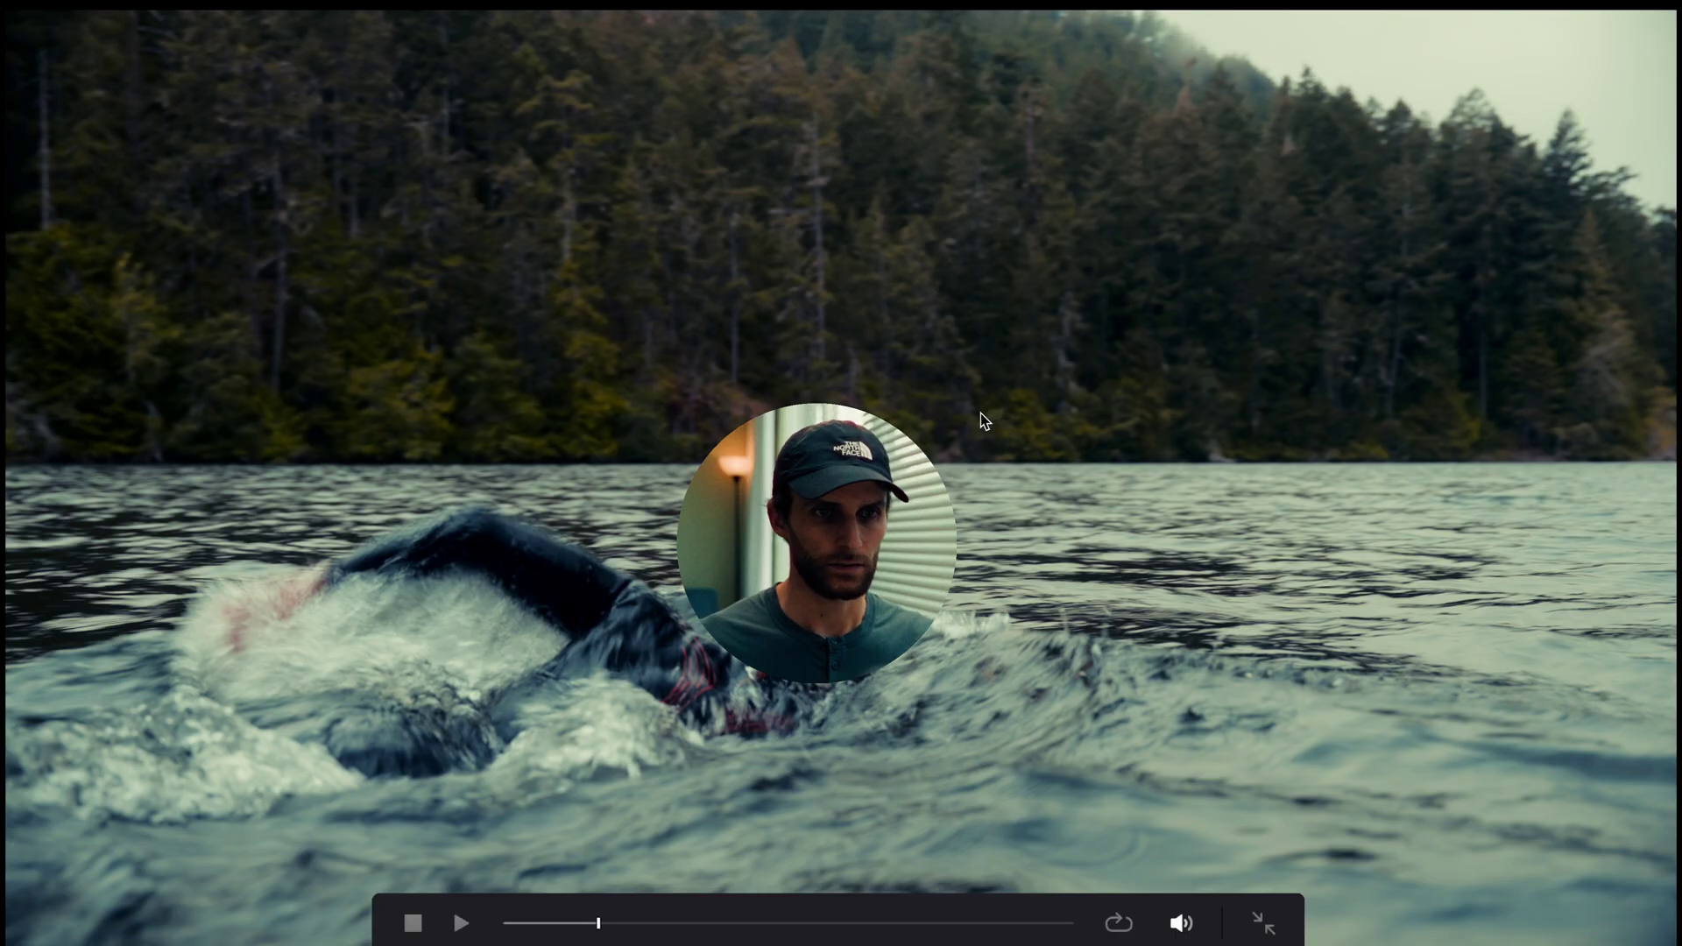
pyautogui.hotkey('ctrl', 'f')
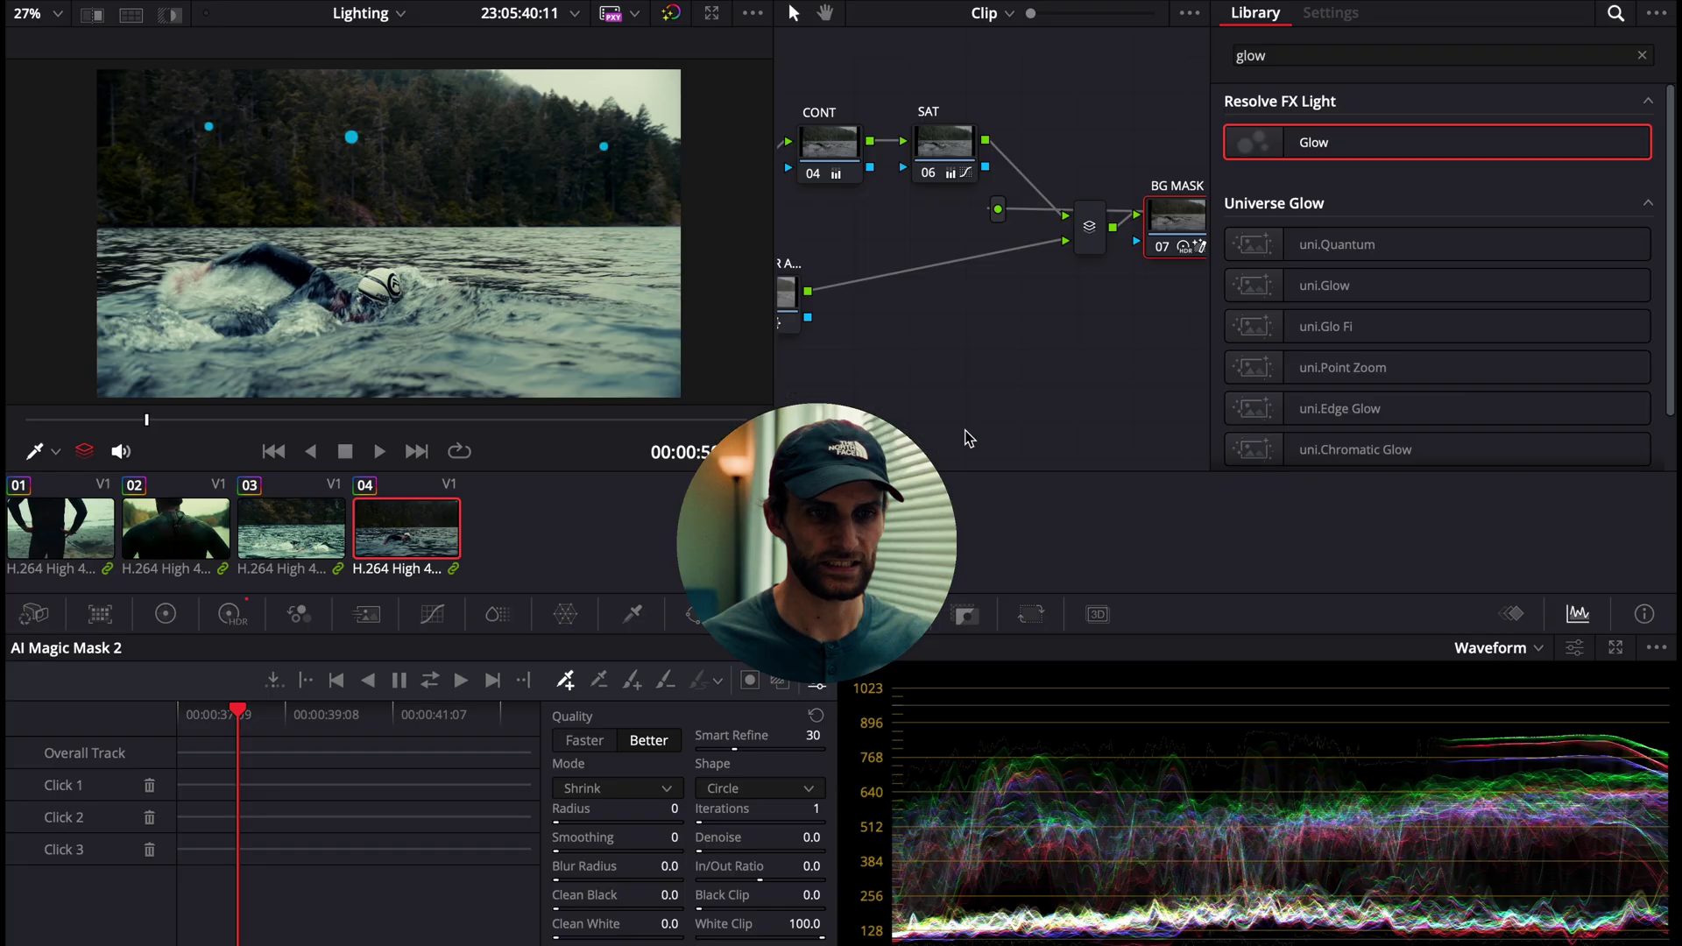